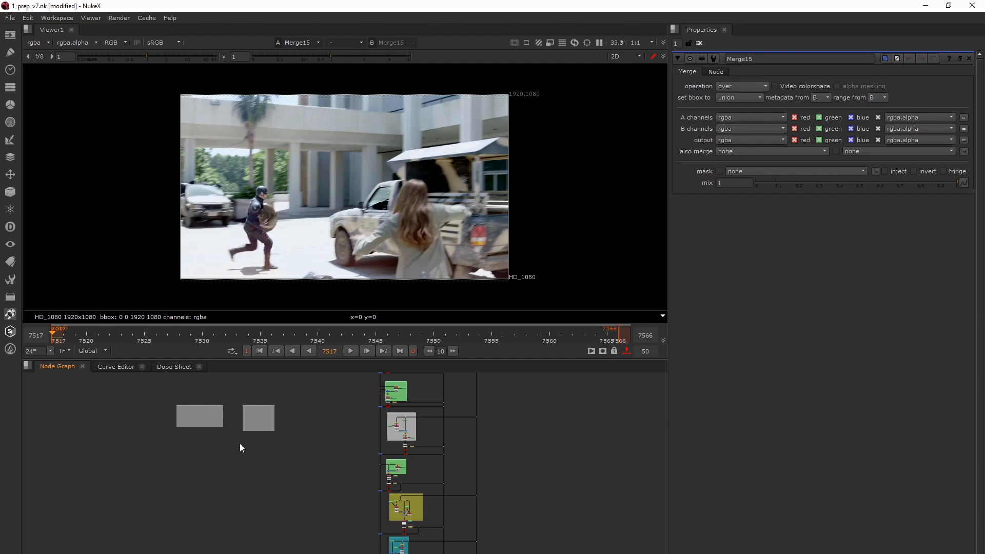
- Read the "Need to Ignore" and "Need to Know" notes in the node graph
middle_click_drag(239, 443, 302, 470)
scroll(301, 471, "up", 8)
middle_click_drag(253, 433, 215, 447)
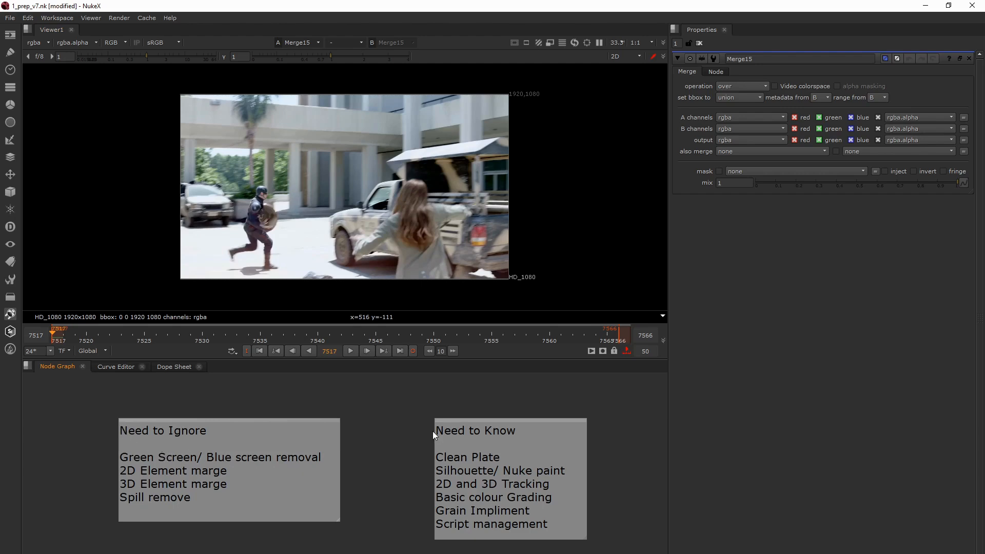
middle_click_drag(482, 444, 401, 442)
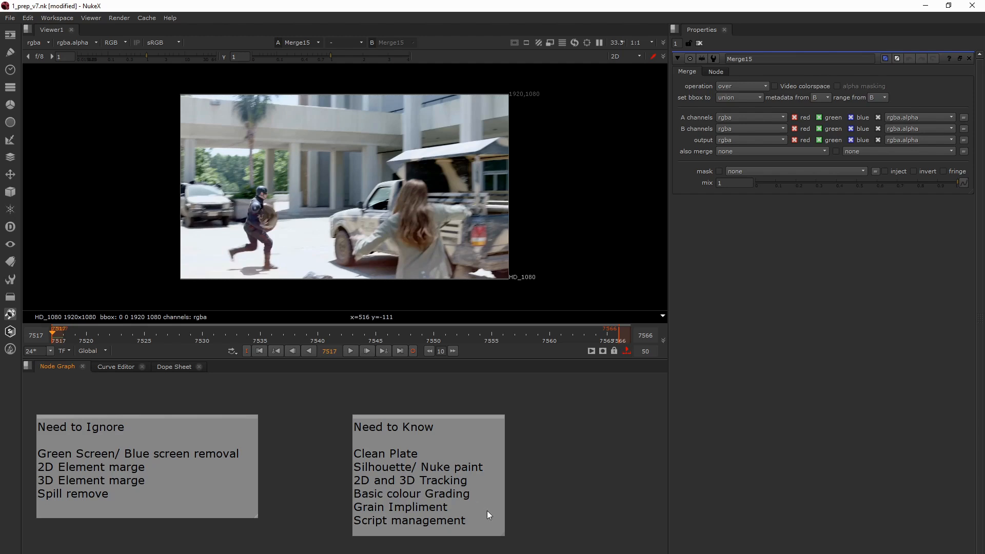
scroll(364, 428, "down", 5)
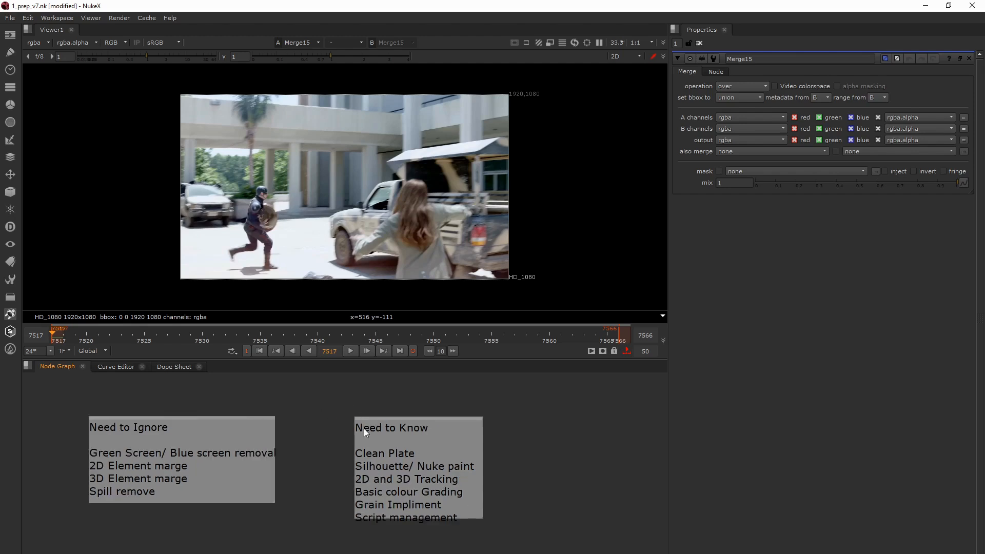
scroll(397, 434, "down", 1)
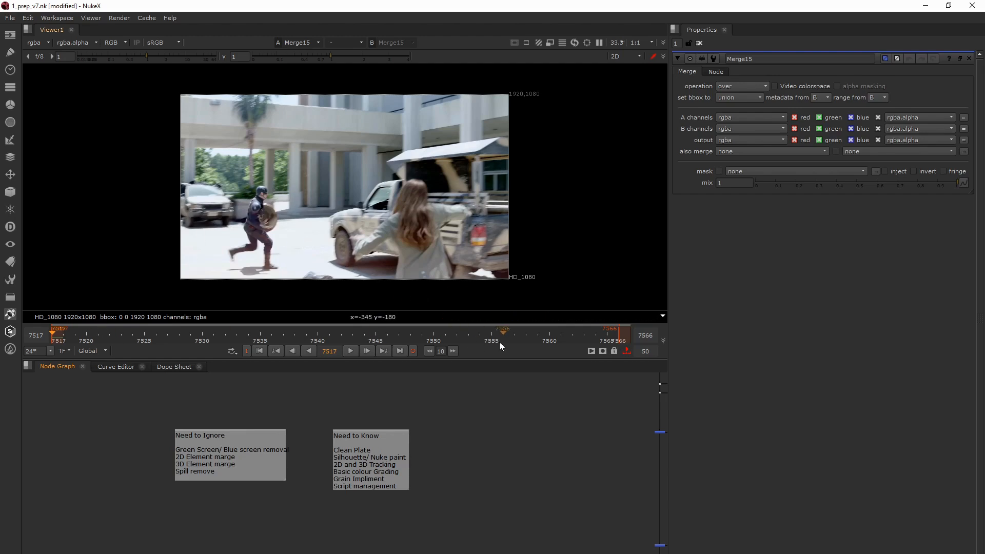
- Show the original plate from the Read2 node in the Input backdrop in the viewer
middle_click_drag(577, 425, 481, 481)
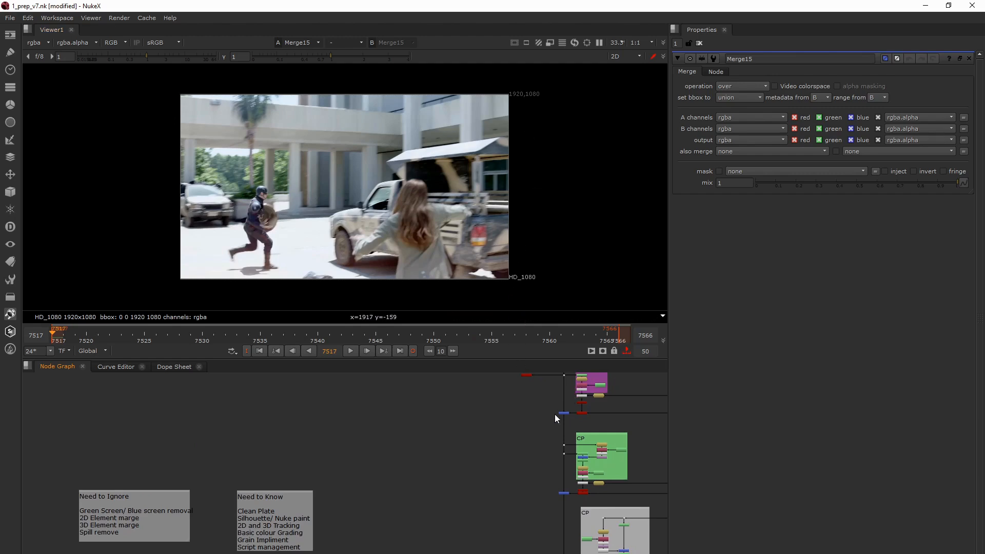
middle_click_drag(555, 414, 484, 533)
scroll(502, 461, "up", 3)
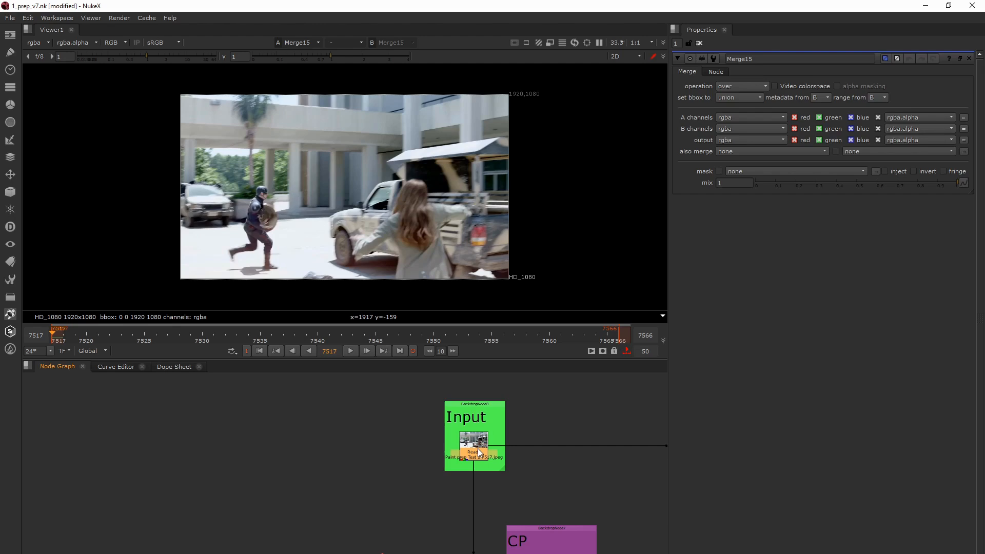
left_click_drag(423, 424, 478, 457)
left_click_drag(440, 422, 503, 469)
key("1")
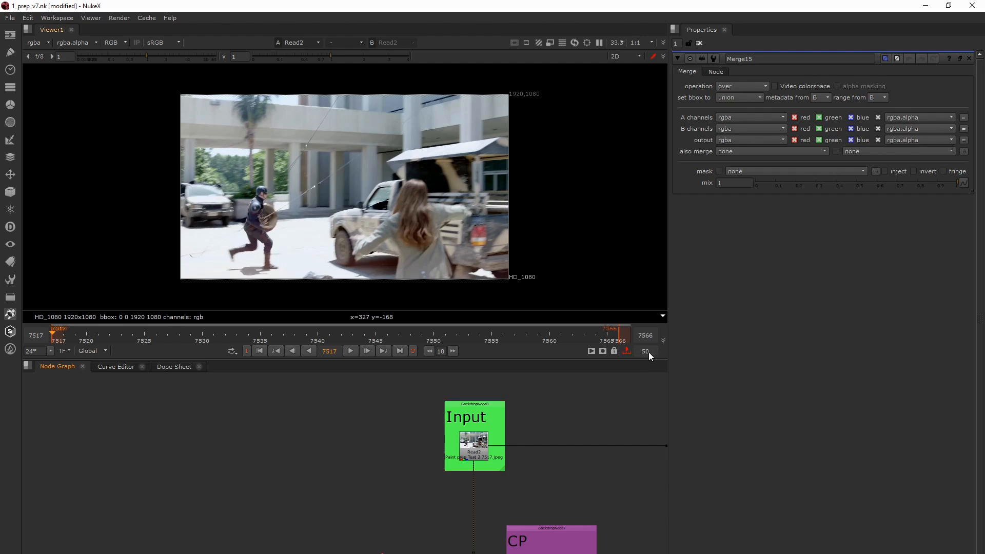
- Play the original plate, stop it, and inspect its last frame, 7566
left_click(348, 351)
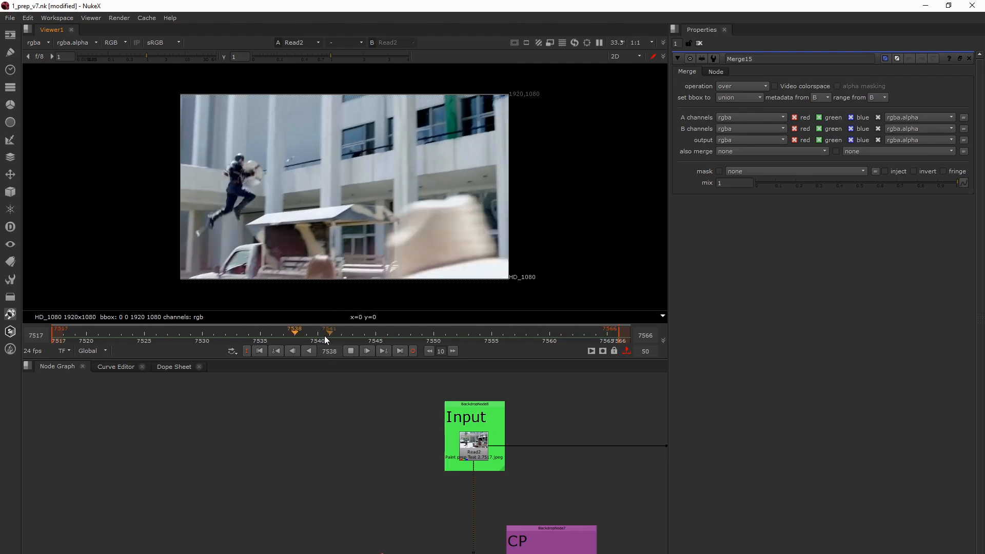
left_click(352, 351)
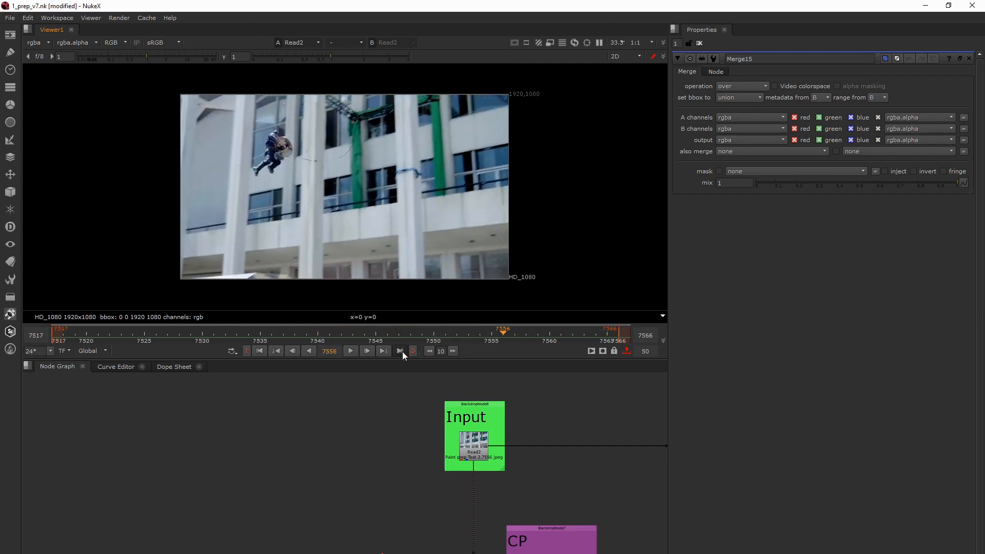
left_click(400, 351)
middle_click_drag(370, 159, 383, 170)
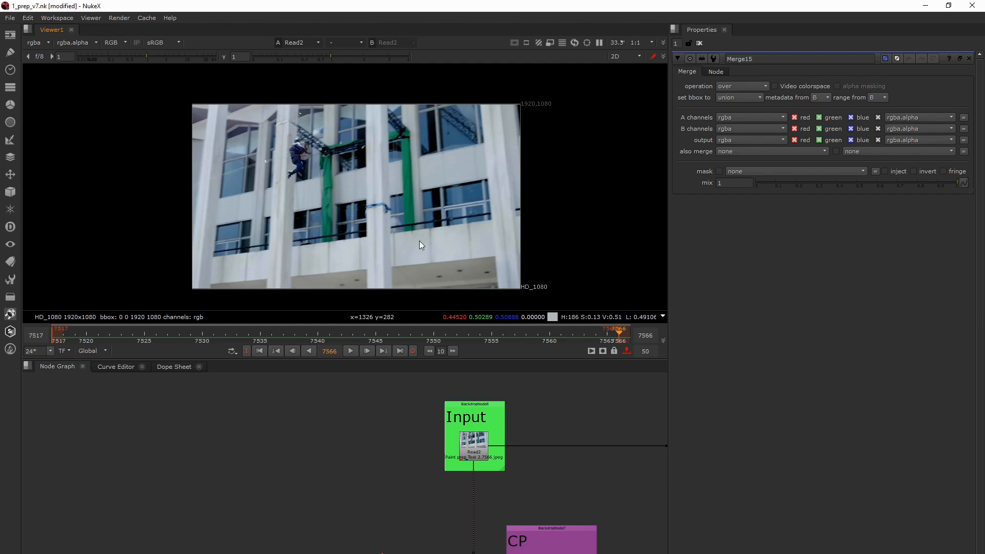
middle_click_drag(379, 226, 392, 221)
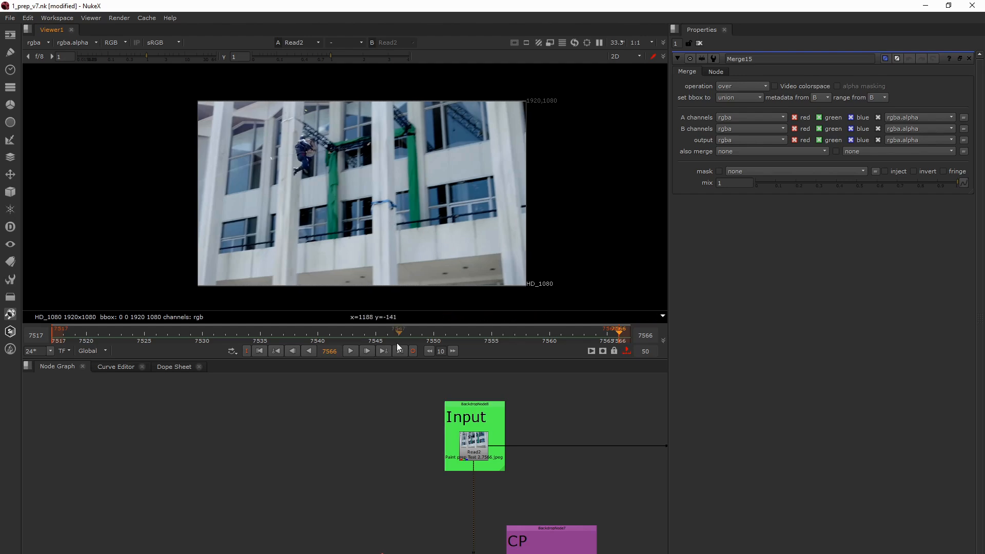
left_click_drag(410, 331, 620, 342)
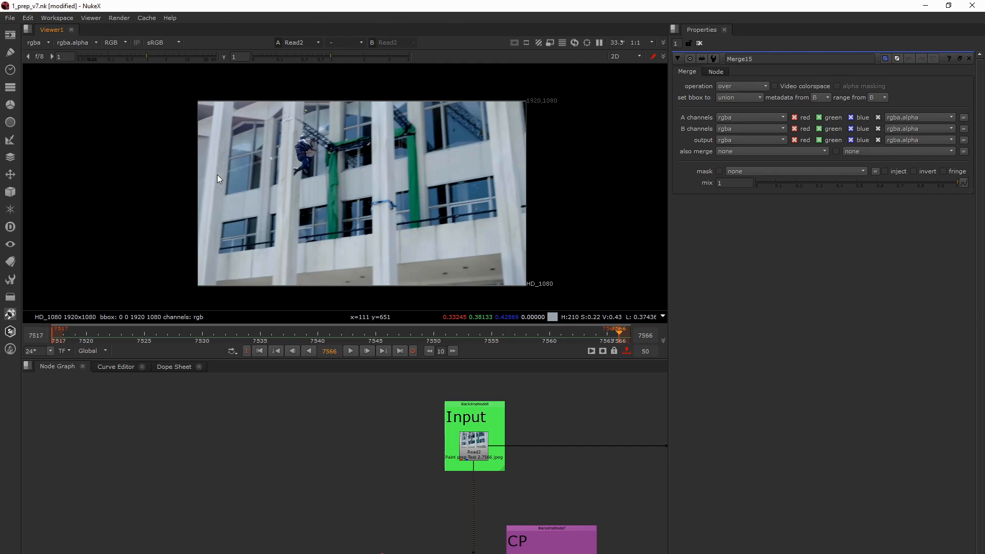
- Examine the rig wires around the jumping actor up close on frames 7566 and 7547
scroll(305, 143, "up", 1)
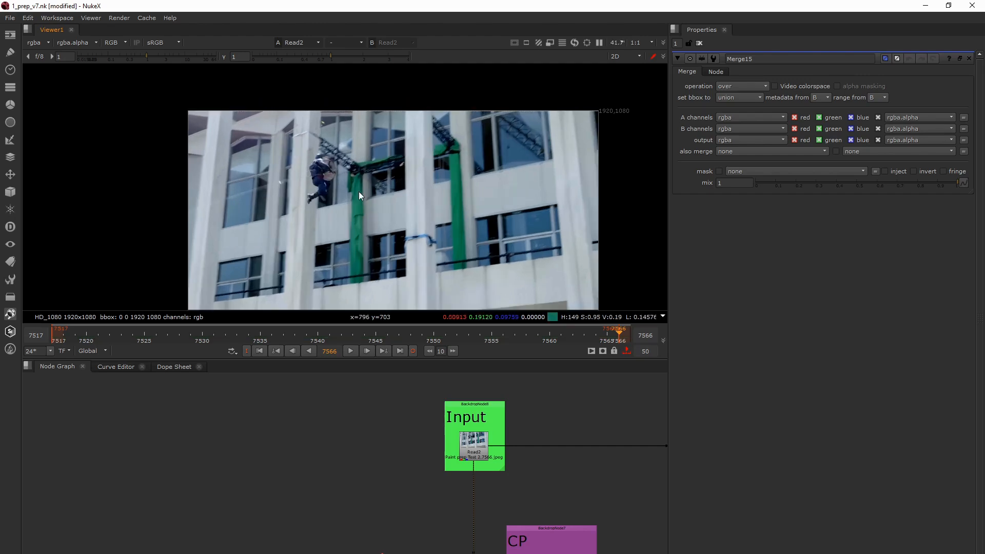
middle_click_drag(359, 192, 325, 162)
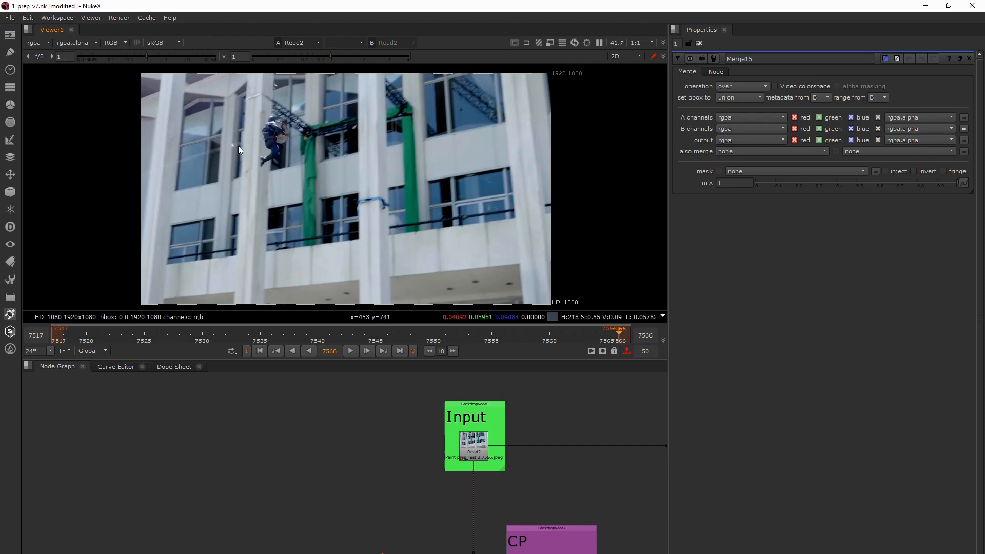
scroll(260, 141, "up", 4)
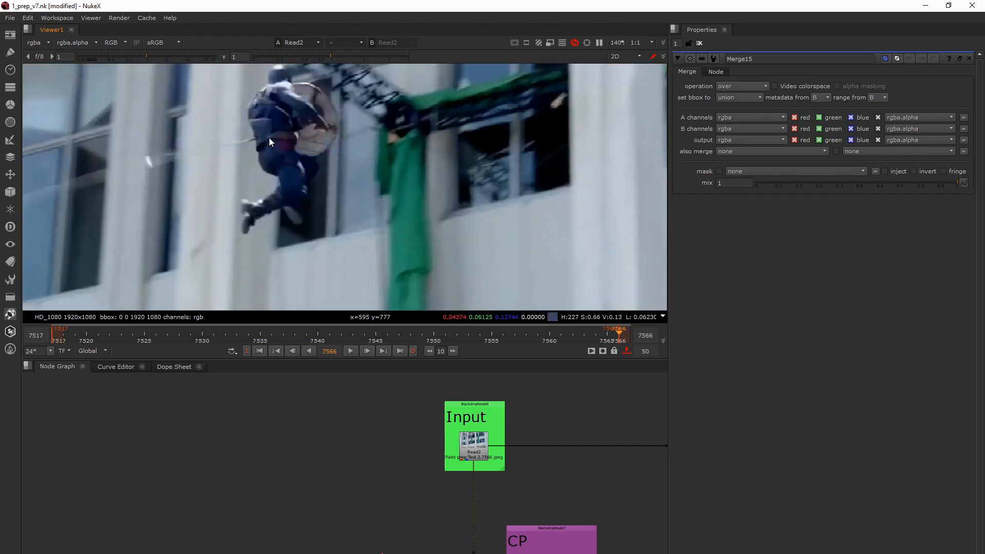
scroll(274, 134, "up", 2)
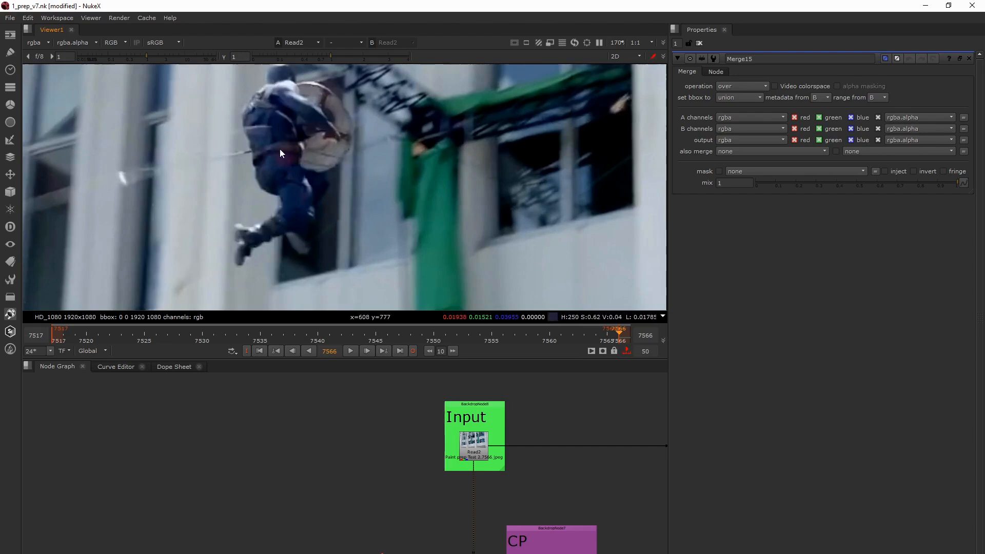
left_click_drag(469, 338, 403, 335)
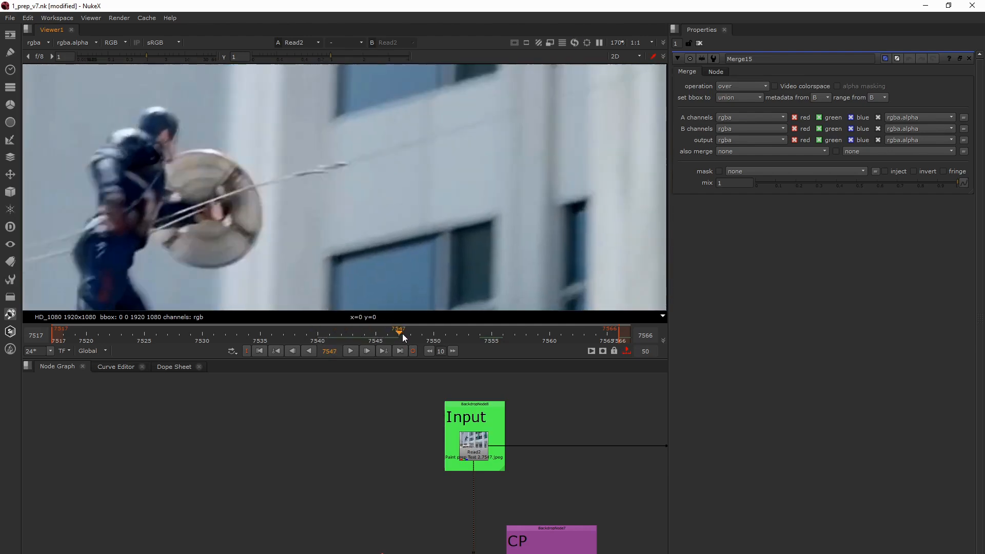
scroll(362, 223, "down", 5)
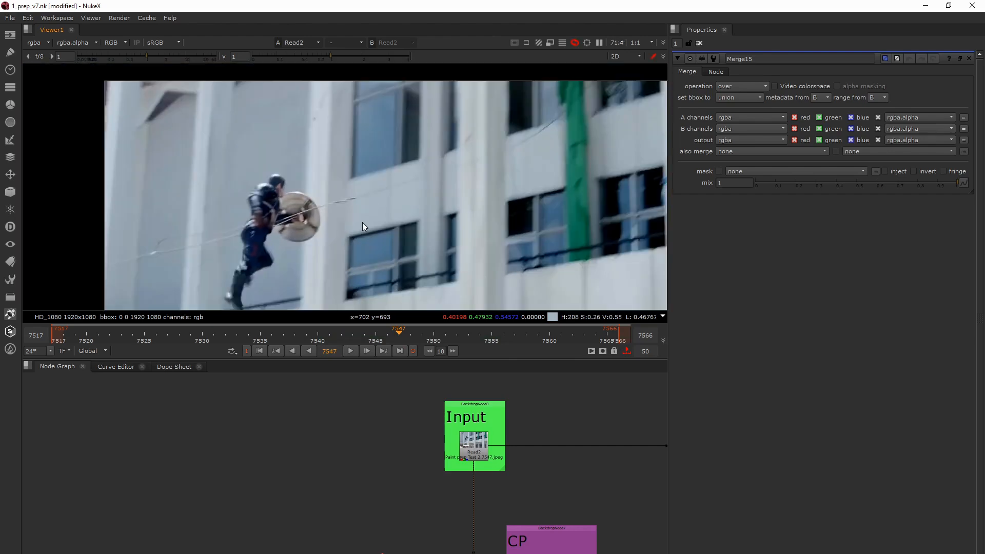
middle_click_drag(364, 241, 253, 170)
scroll(256, 175, "down", 3)
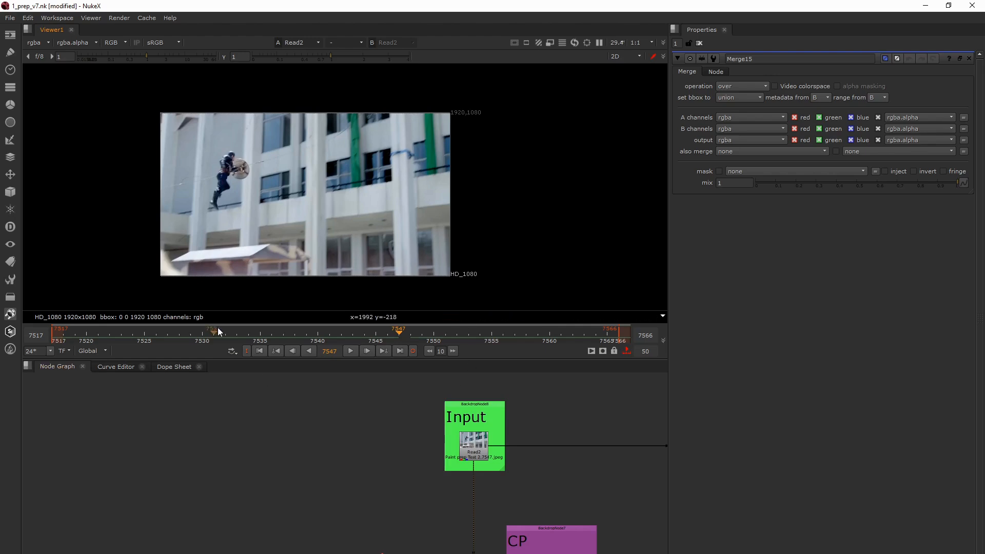
- Return to the first frame and step through the plate up to frame 7533, examining the wires on the actor
left_click(260, 351)
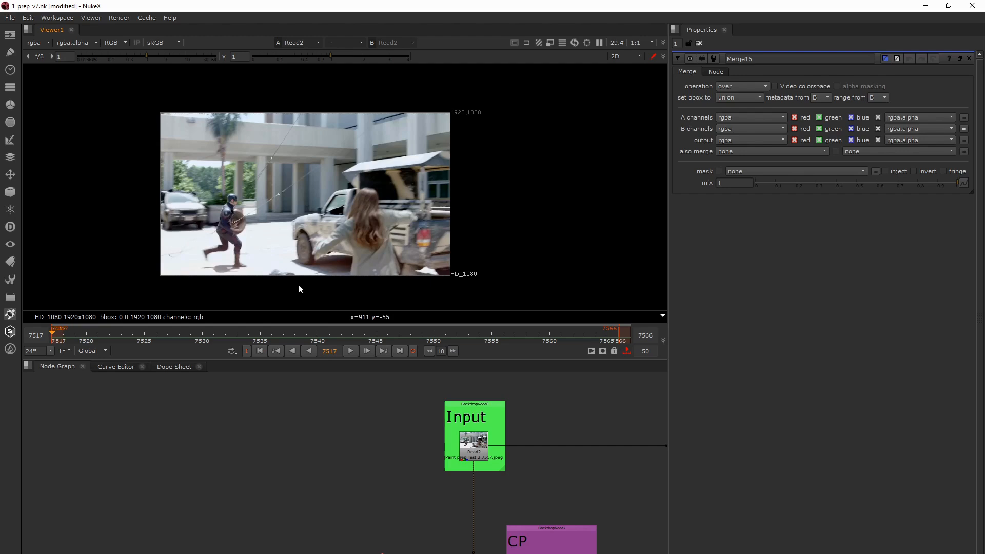
key("Right")
key("Right")
key("Right")
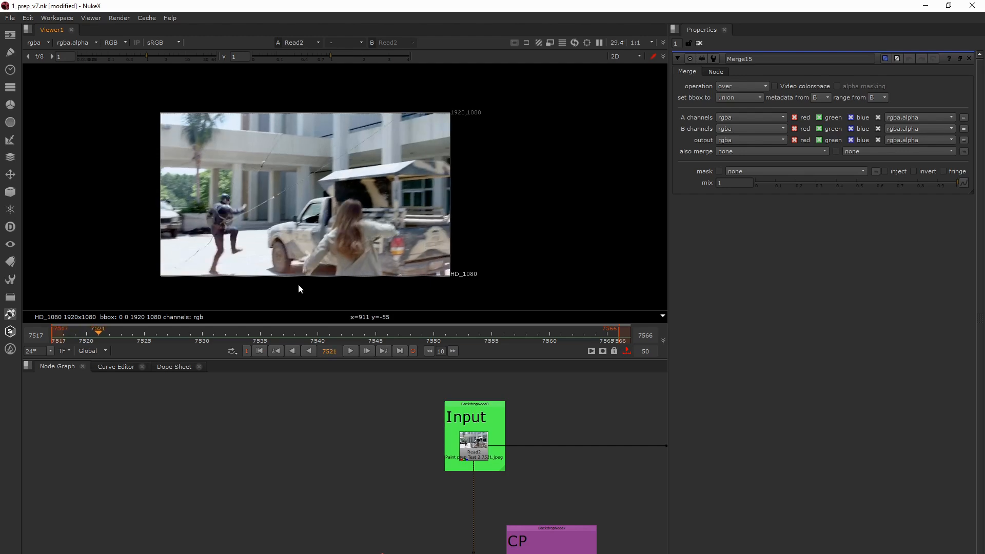
key("Right")
key("Left")
key("Right")
key("Right")
key("Right")
key("Right")
key("Left")
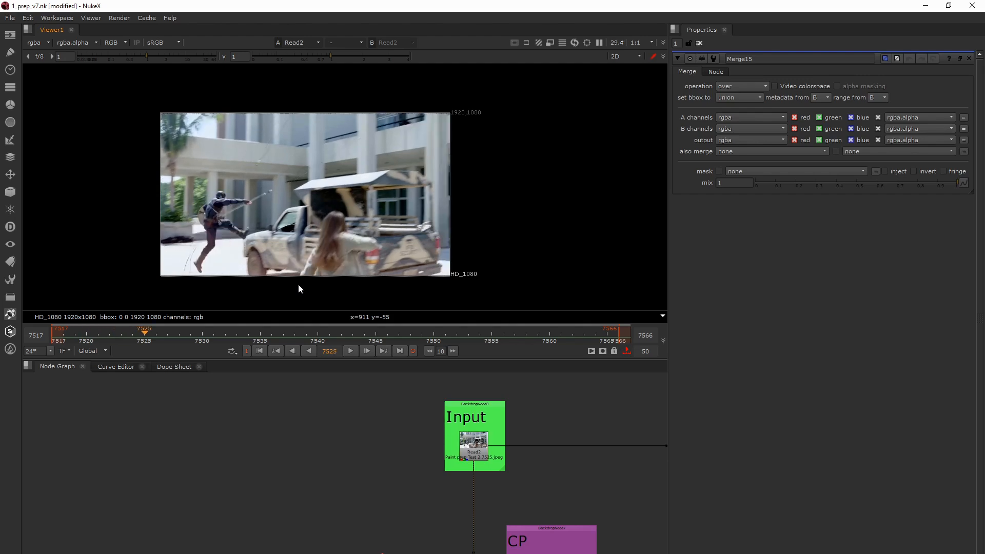
key("Right")
key("Right")
key("Right")
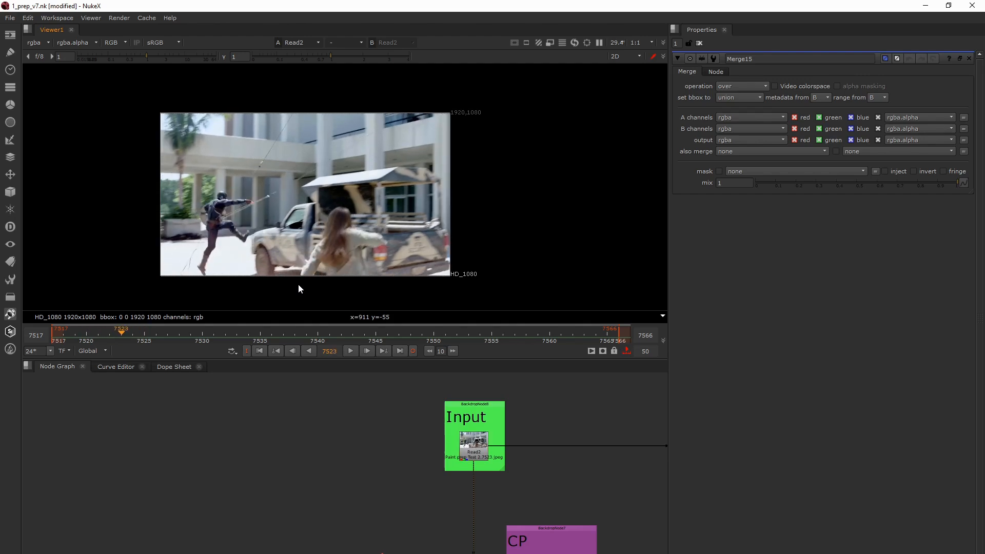
key("Right")
key("Right")
key("Right")
key("Right")
key("Right")
key("Right")
key("Right")
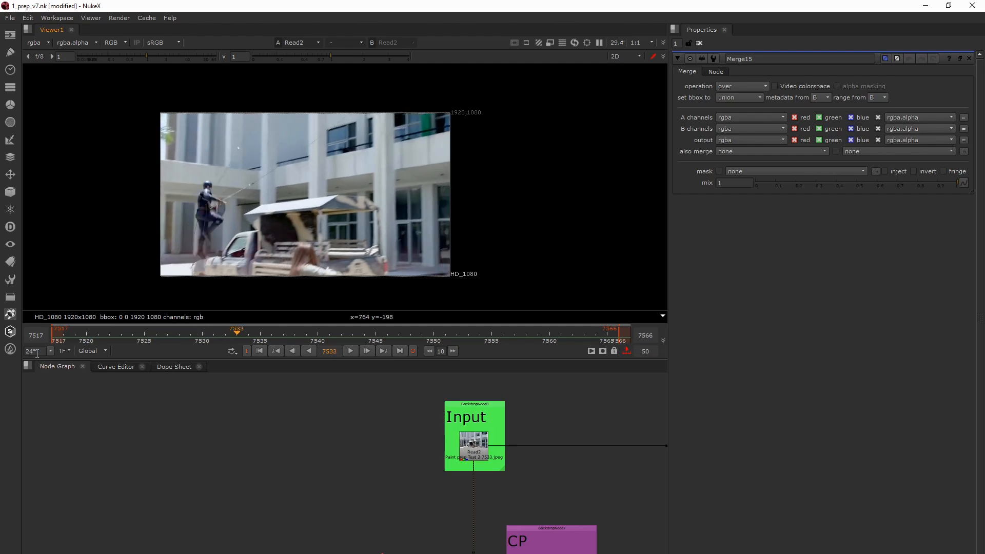
- Select the Read2 node and compare the neighbouring frames around 7534 of the plate
left_click_drag(39, 350, 23, 354)
left_click(236, 332)
left_click(461, 447)
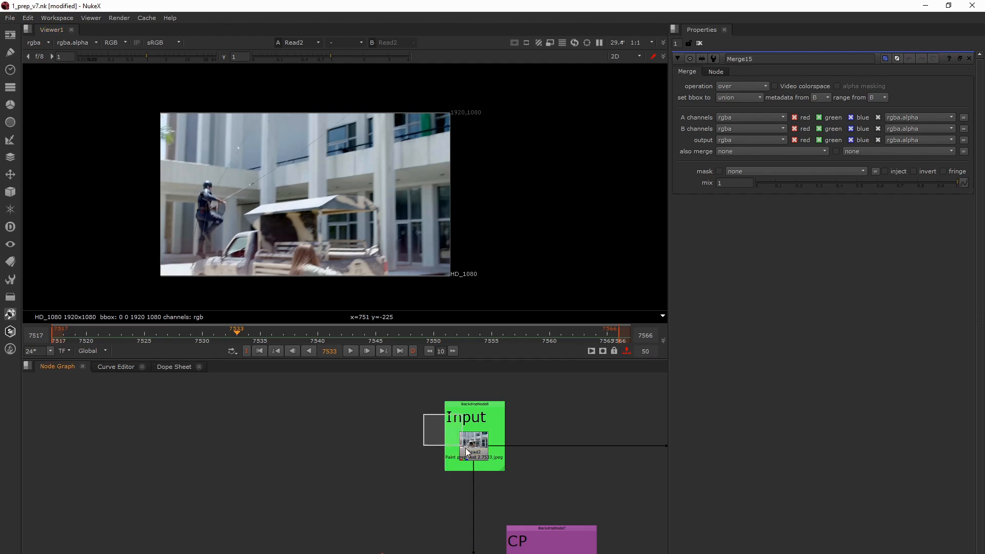
mouse_move(465, 448)
left_mouse_down()
mouse_move(500, 478)
mouse_move(440, 430)
left_mouse_up()
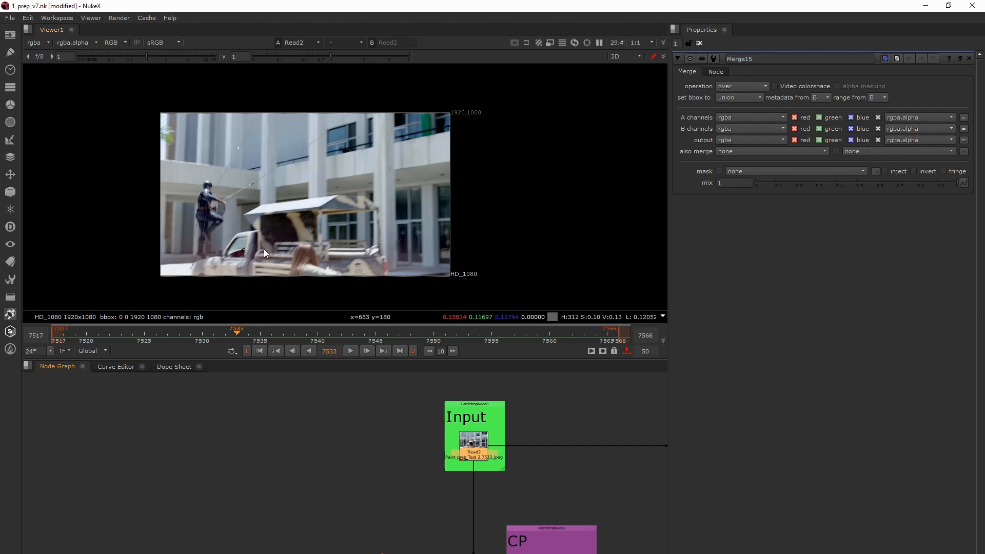
key("Right")
key("Right")
key("Right")
key("Right")
key("Left")
key("Left")
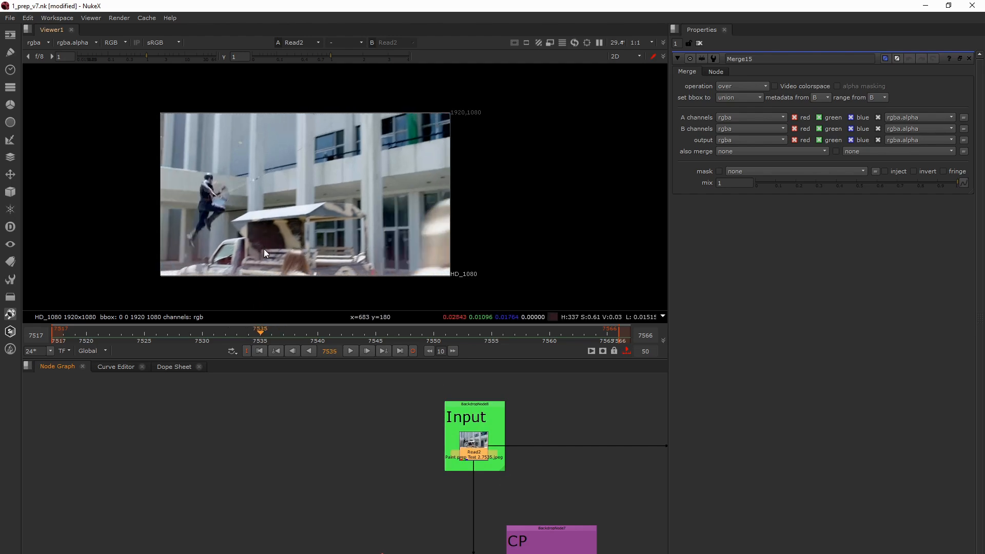
key("Left")
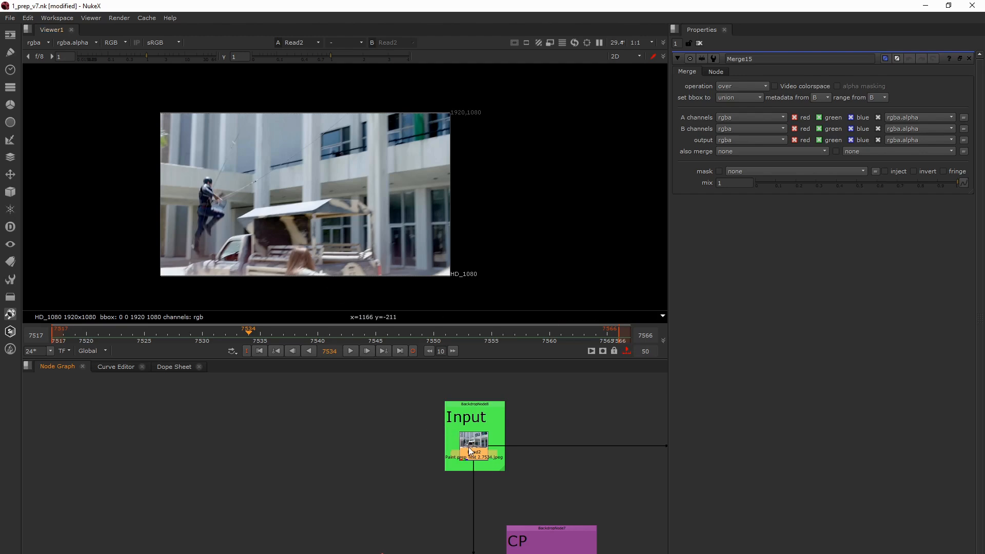
- Examine the overall layout of the cleanup script, from the Input backdrop through the coloured backdrops below it
scroll(469, 447, "down", 5)
scroll(412, 475, "down", 5)
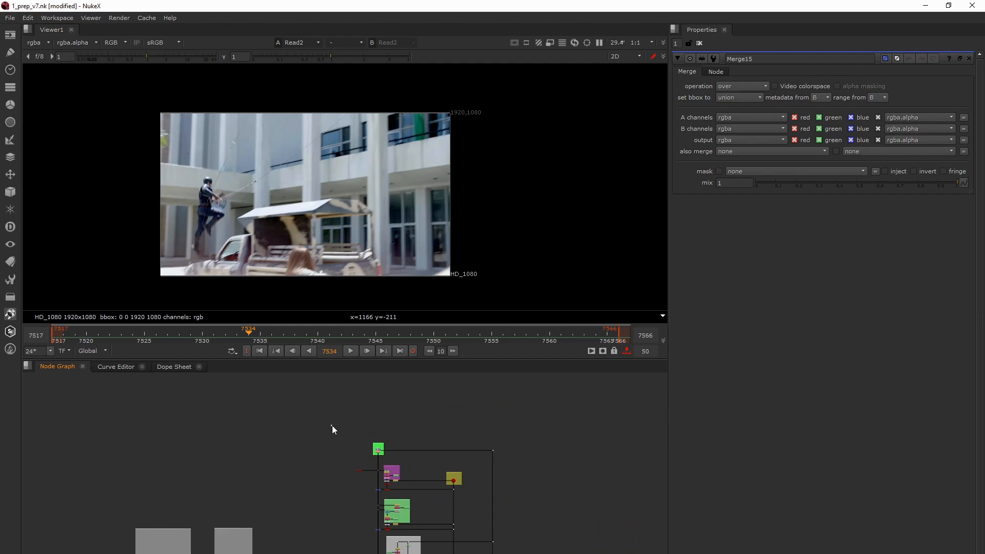
left_click_drag(331, 425, 506, 553)
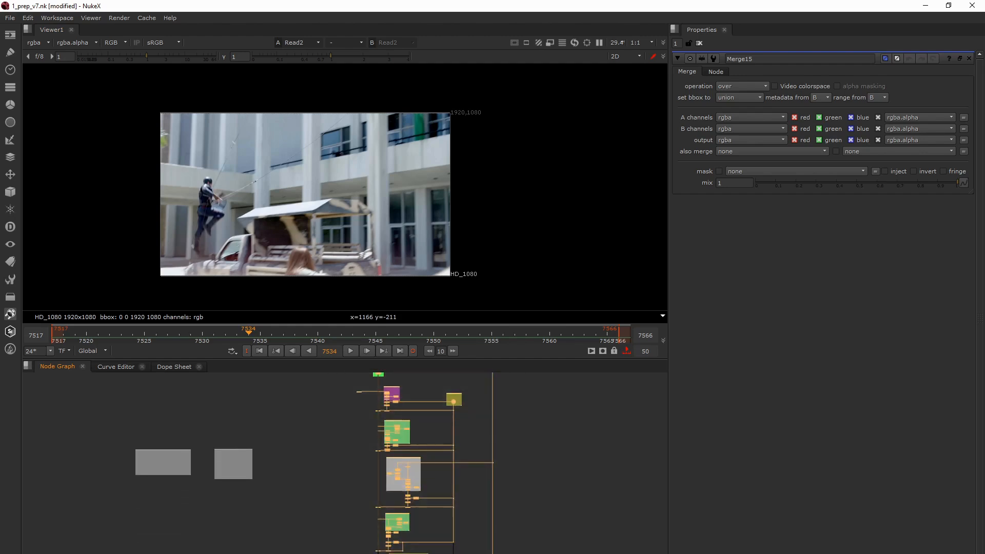
middle_click_drag(422, 441, 417, 460)
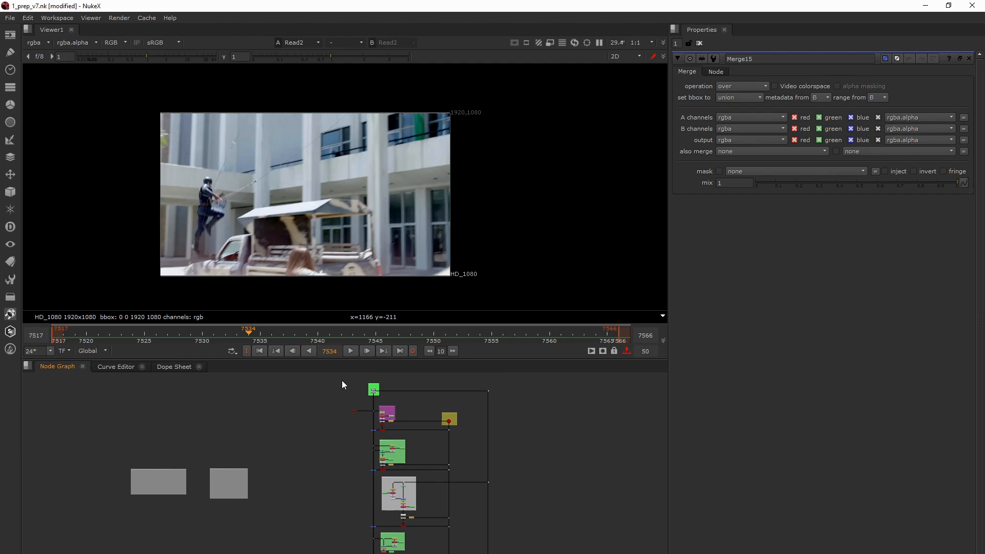
left_click_drag(342, 380, 531, 459)
scroll(482, 464, "down", 3)
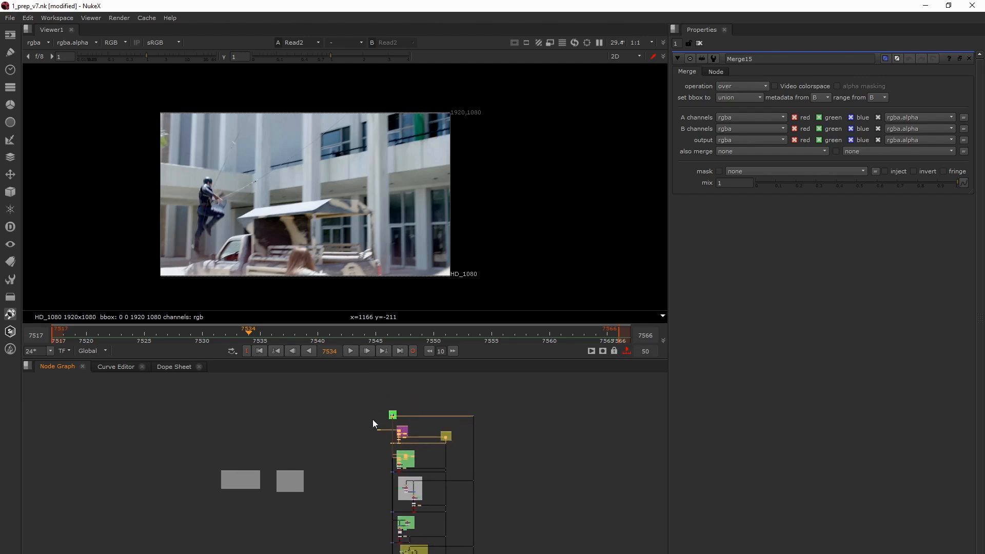
left_click_drag(369, 407, 479, 449)
left_click_drag(340, 395, 503, 454)
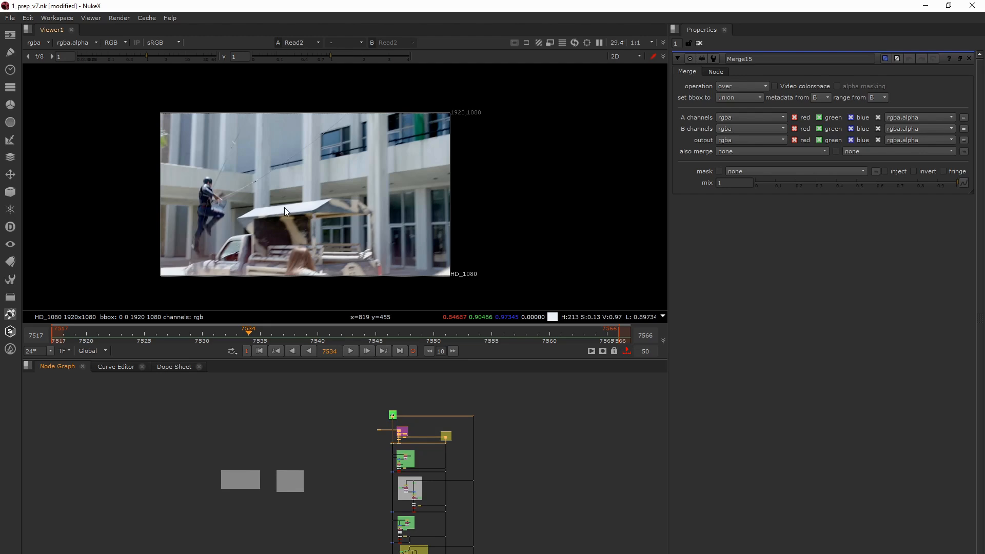
scroll(346, 451, "up", 2)
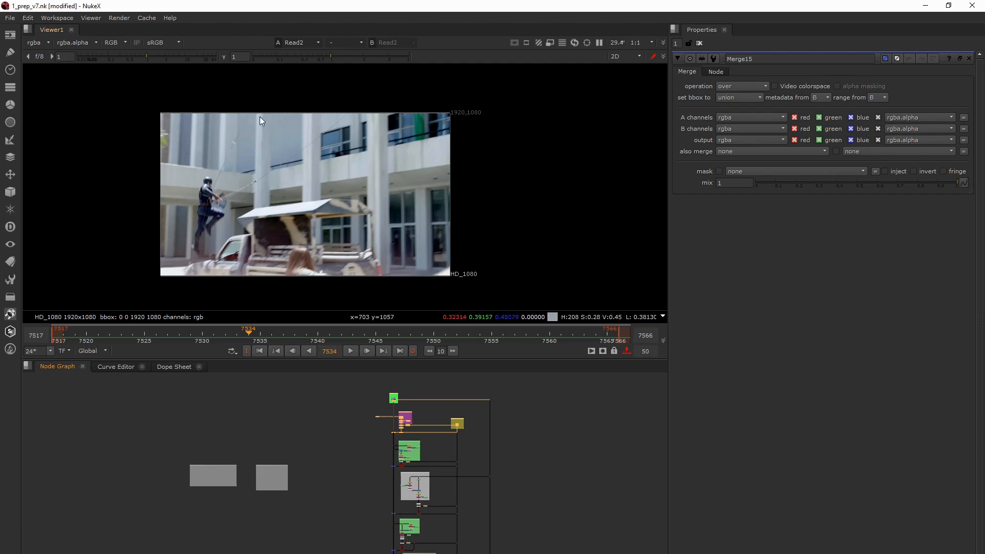
middle_click_drag(297, 290, 316, 288)
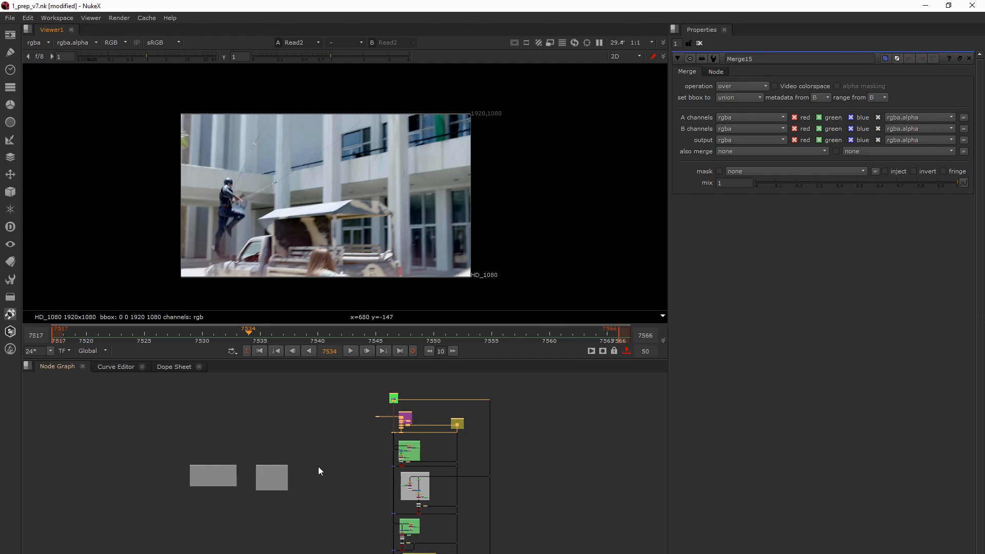
- Go to the last frame of the plate and examine the jumping actor and his wires up close
middle_click_drag(335, 455, 347, 458)
scroll(394, 400, "up", 5)
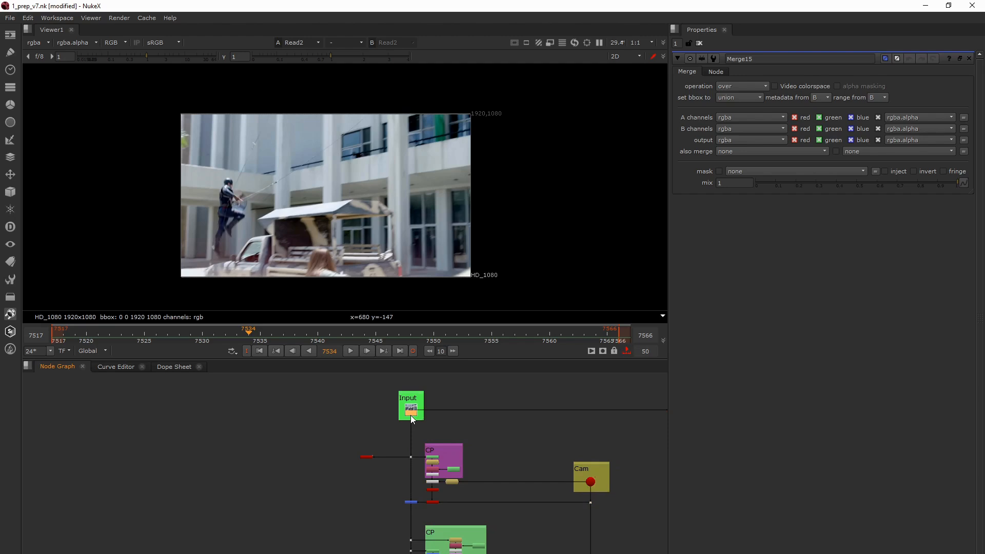
left_click(400, 352)
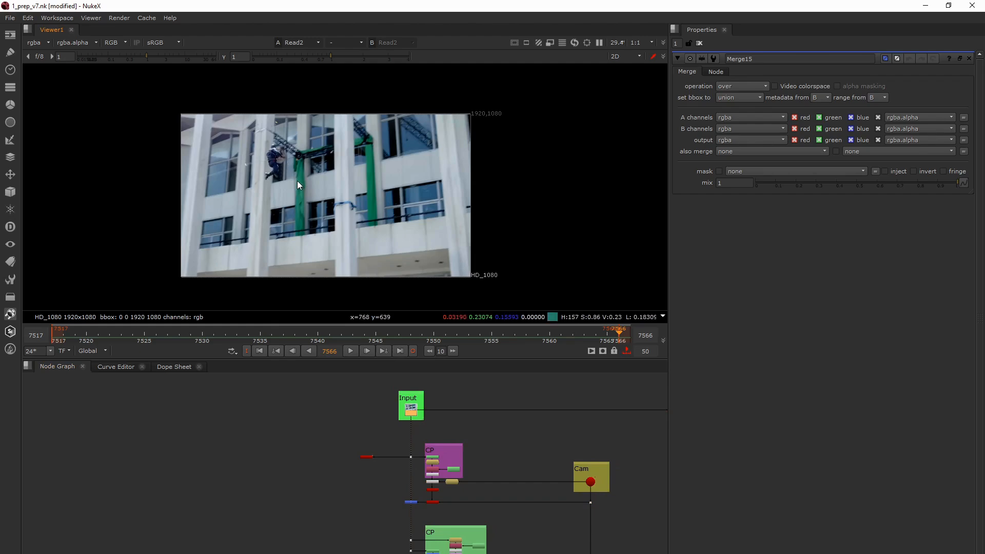
scroll(273, 151, "up", 5)
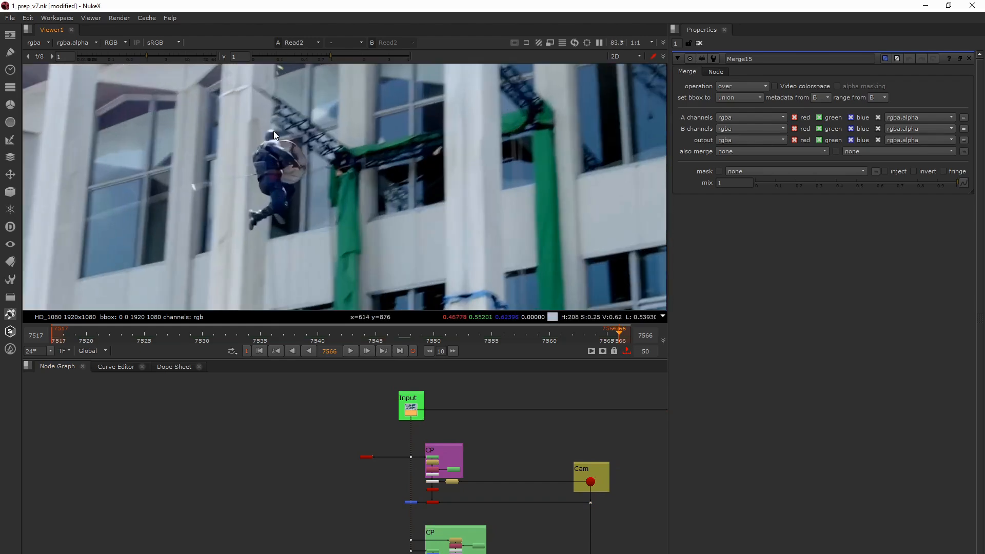
scroll(295, 175, "up", 6)
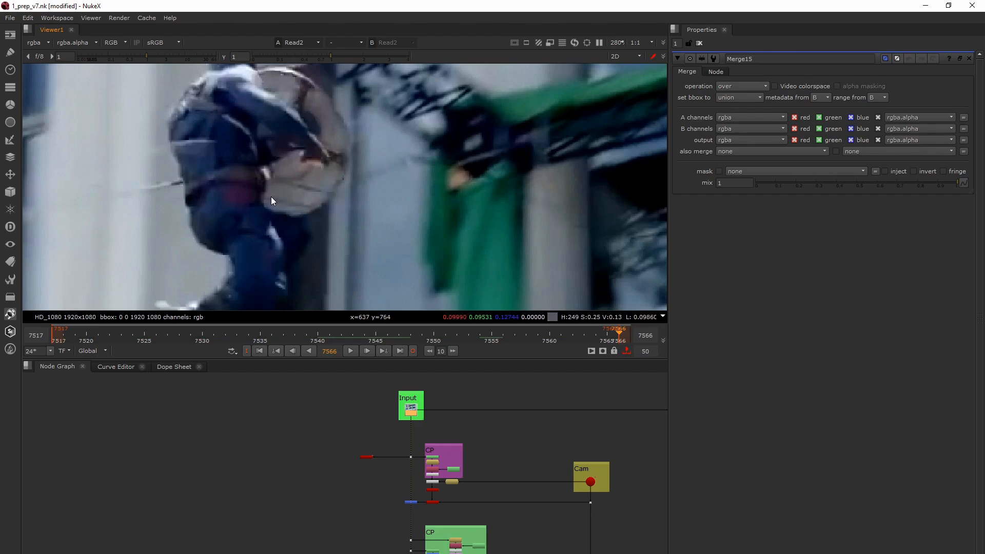
- Return to the first frame of the plate and restore the timeline range to Global
left_click(258, 352)
scroll(257, 332, "down", 2)
scroll(235, 227, "down", 5)
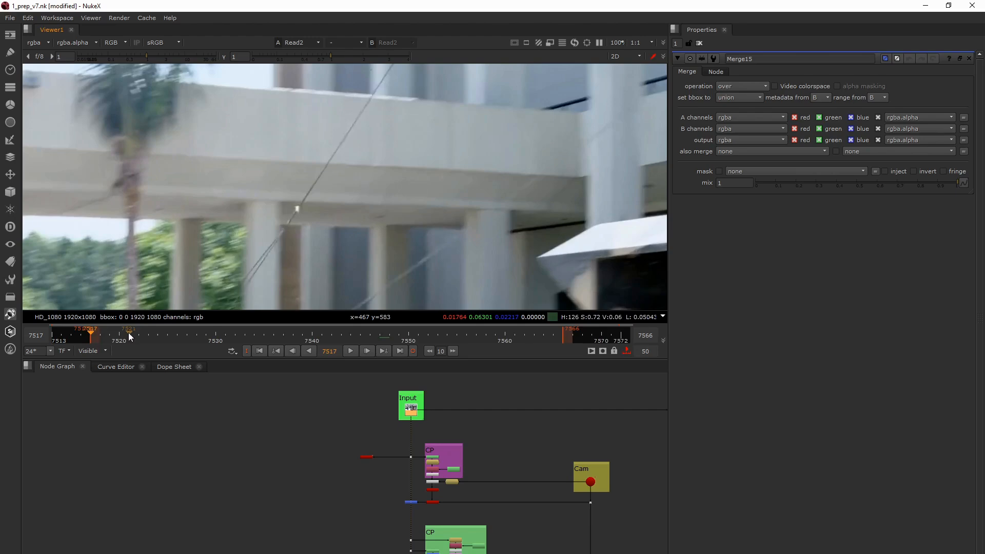
left_click(93, 353)
left_click(93, 384)
scroll(161, 238, "down", 6)
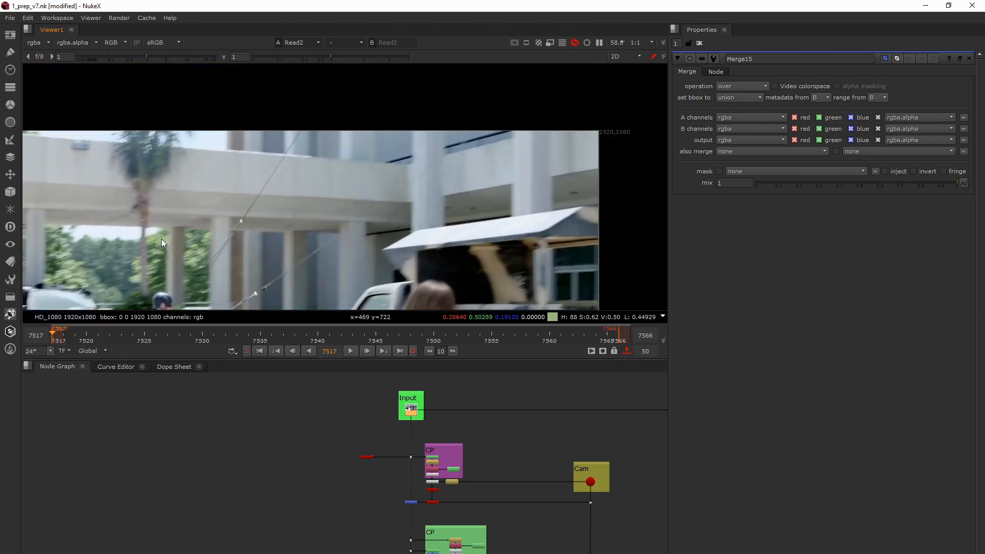
- Examine the wires attached to the running actor around his shield on frame 7517
scroll(162, 254, "up", 7)
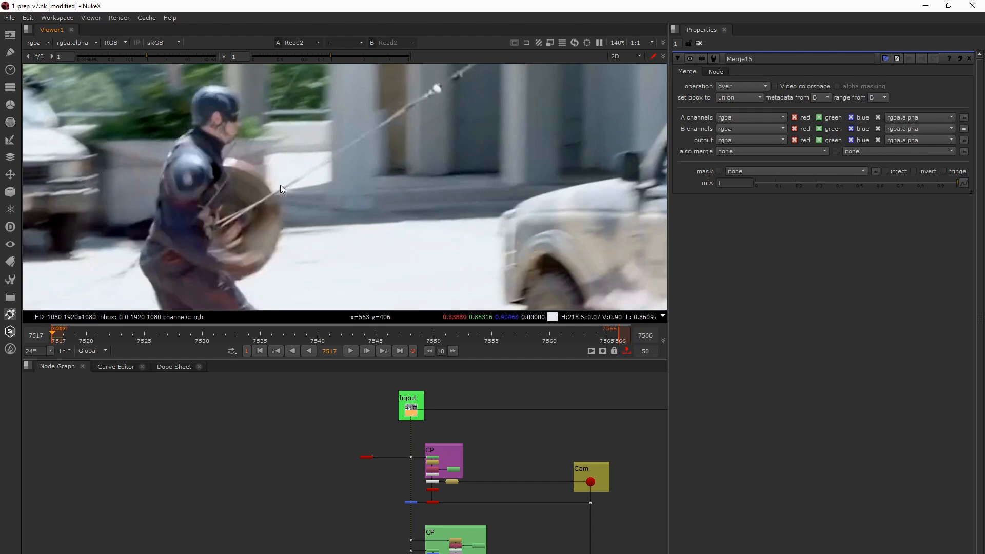
scroll(287, 190, "down", 3)
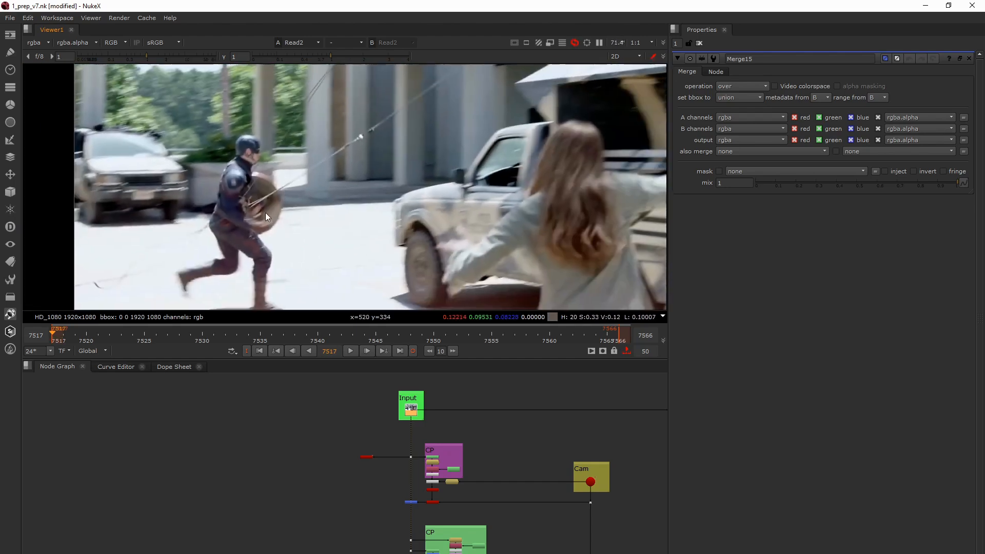
scroll(266, 213, "down", 1)
scroll(235, 206, "down", 2)
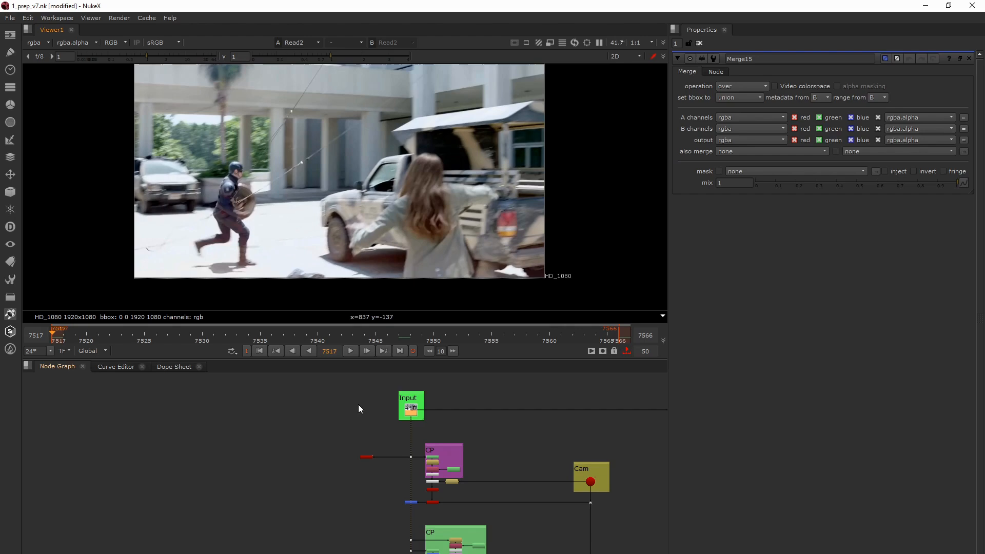
- Go to the last frame, 7566, and view the whole plate with the truss and green cloth
left_click(400, 351)
scroll(386, 260, "down", 1)
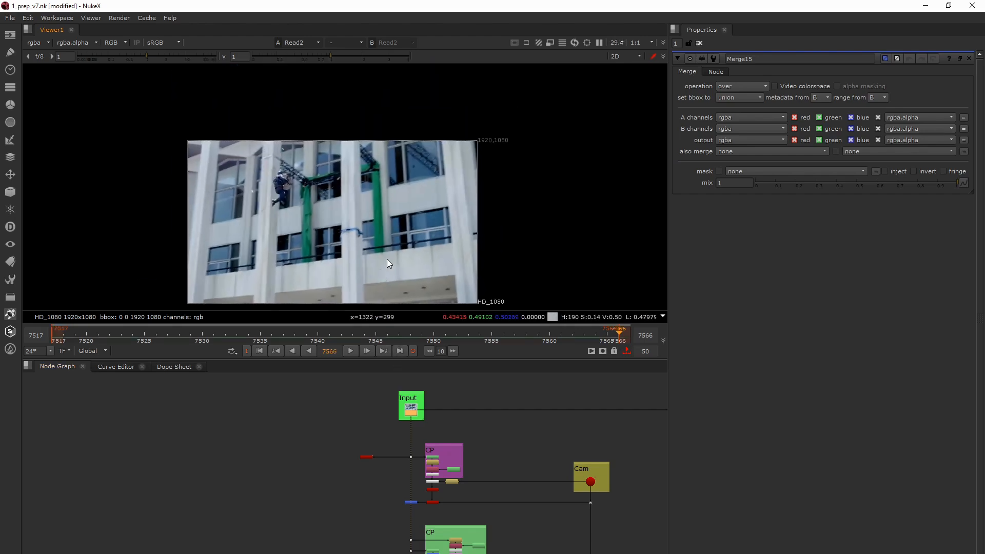
middle_click_drag(387, 260, 388, 230)
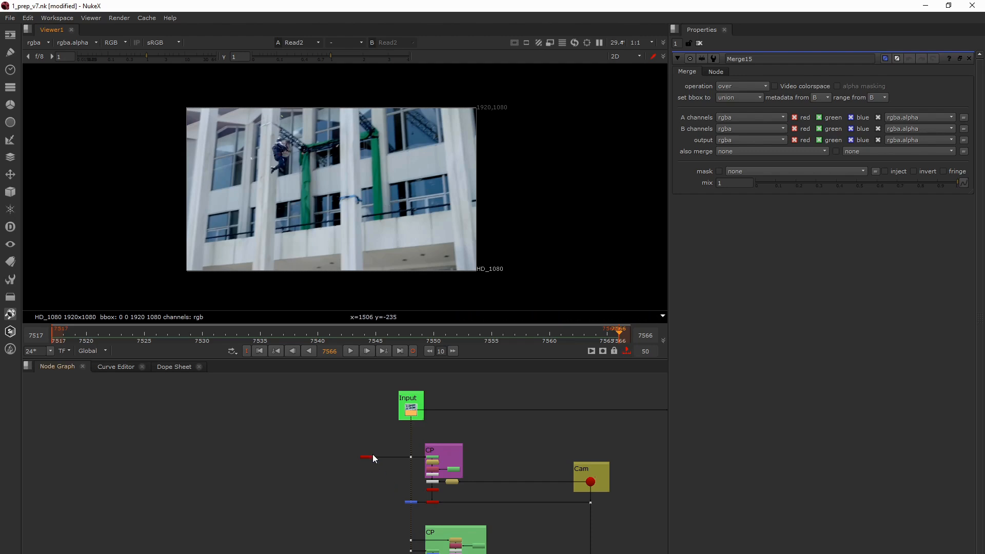
- Locate the CameraTracker1 node beside the purple CP backdrop and open its properties
scroll(370, 459, "up", 3)
scroll(370, 472, "up", 3)
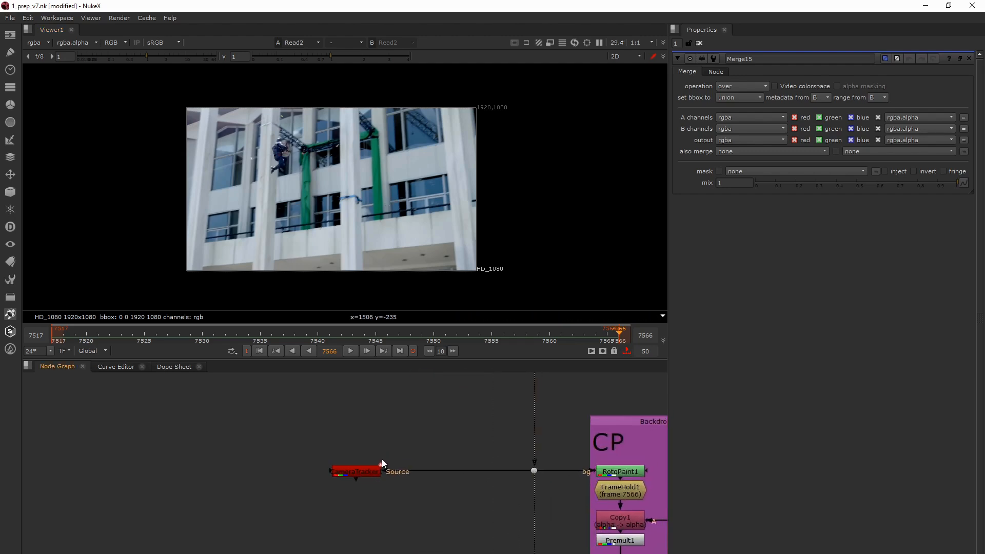
scroll(334, 510, "down", 5)
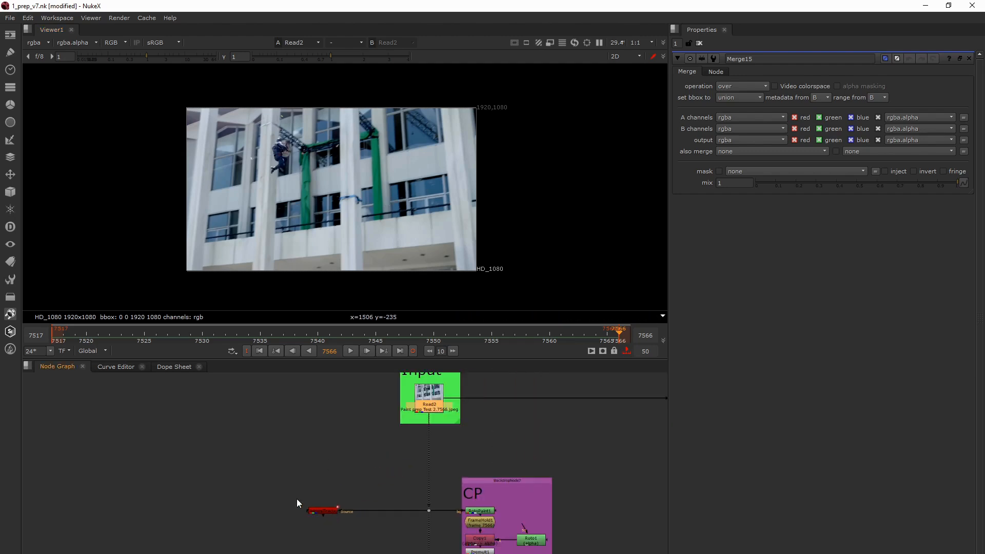
left_click_drag(290, 494, 349, 524)
scroll(324, 515, "up", 3)
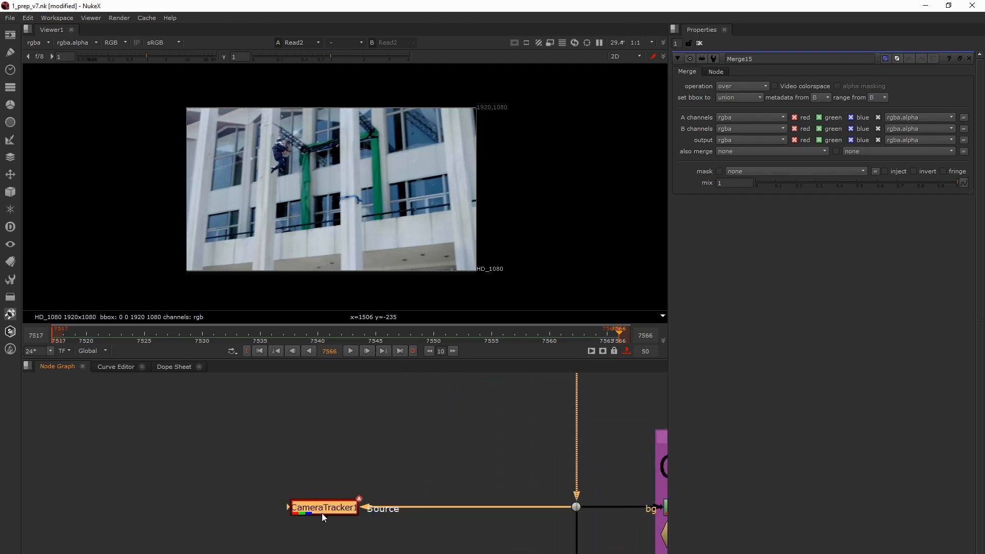
scroll(321, 513, "down", 2)
left_click_drag(273, 489, 358, 534)
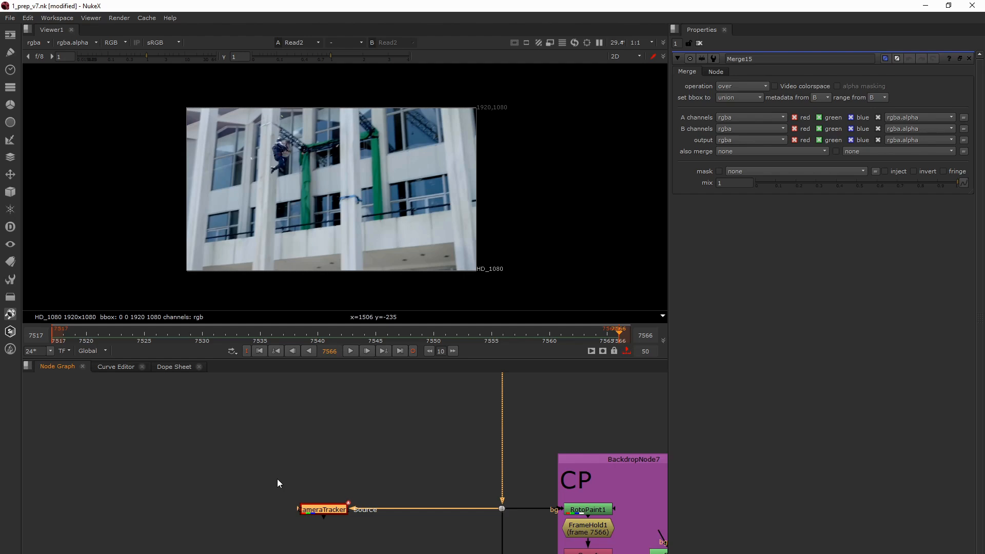
left_click_drag(273, 481, 314, 508)
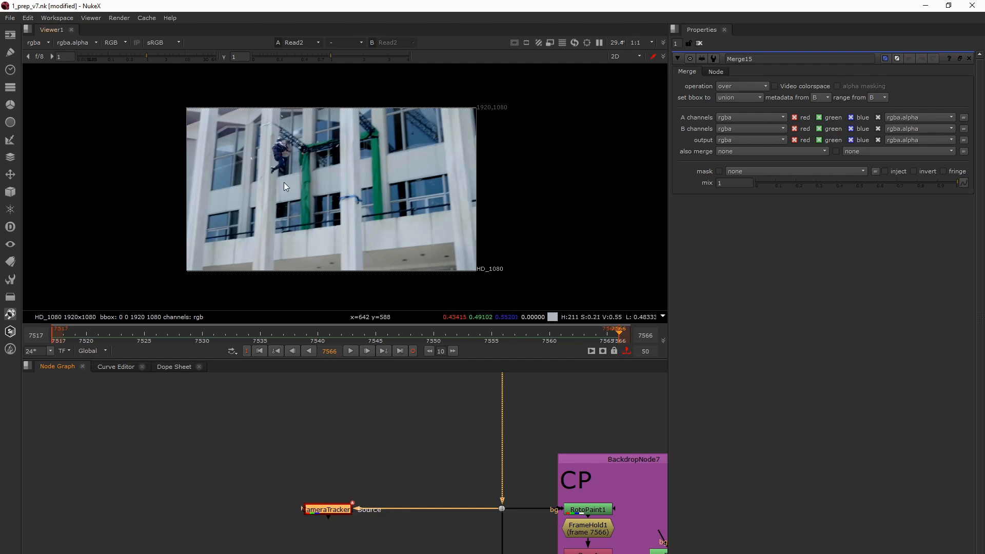
double_click(332, 510)
left_click_drag(249, 481, 377, 540)
left_click(334, 516)
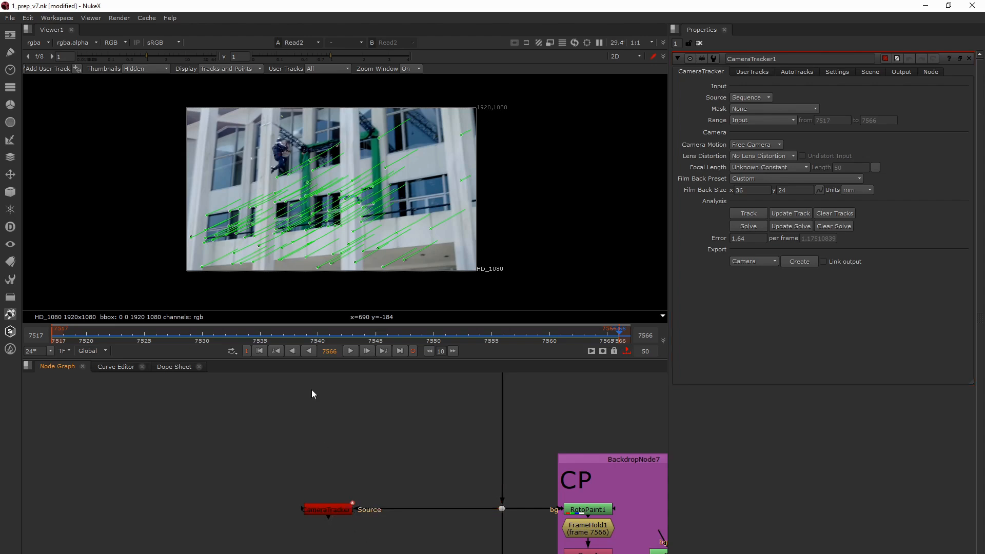
- Examine the tracked points over the building and the solve error of CameraTracker1
left_click_drag(191, 139, 155, 115)
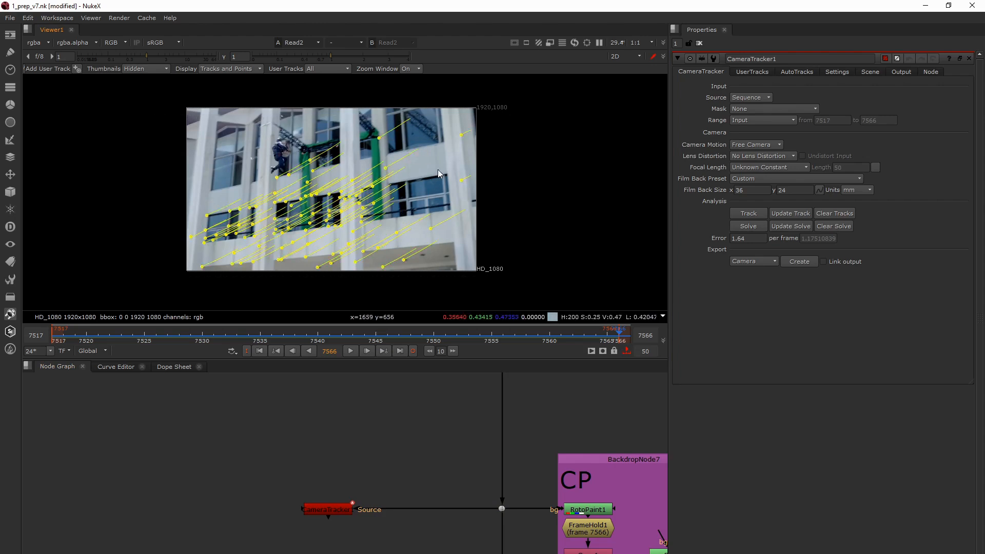
left_click_drag(444, 129, 479, 154)
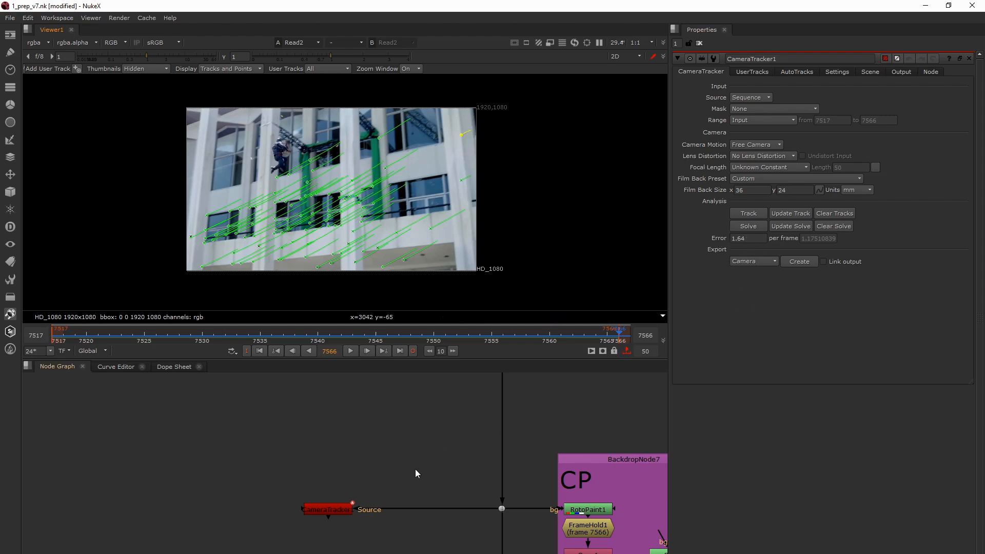
double_click(750, 239)
left_click(341, 508)
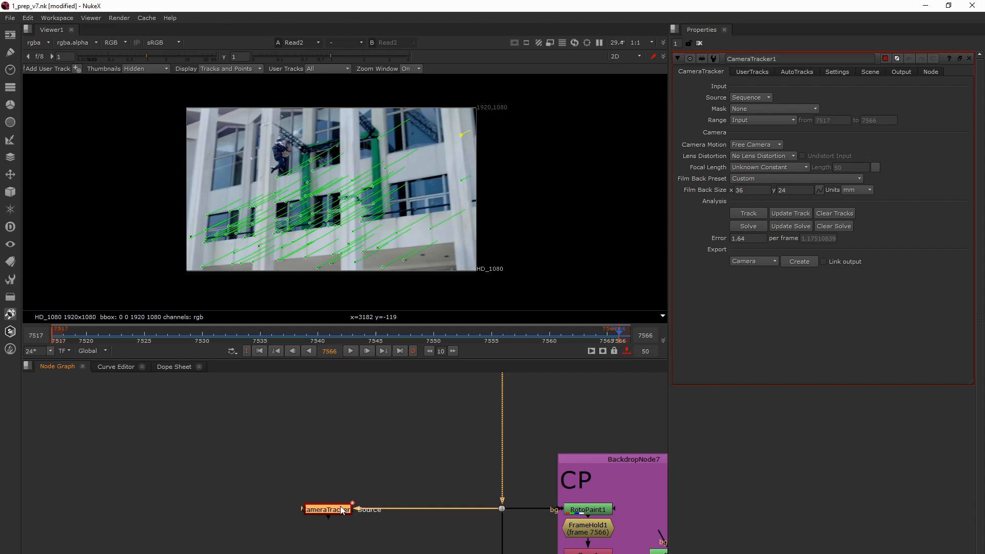
- Enable the Link output option for the CameraTracker1 camera export and disable it again
left_click(823, 262)
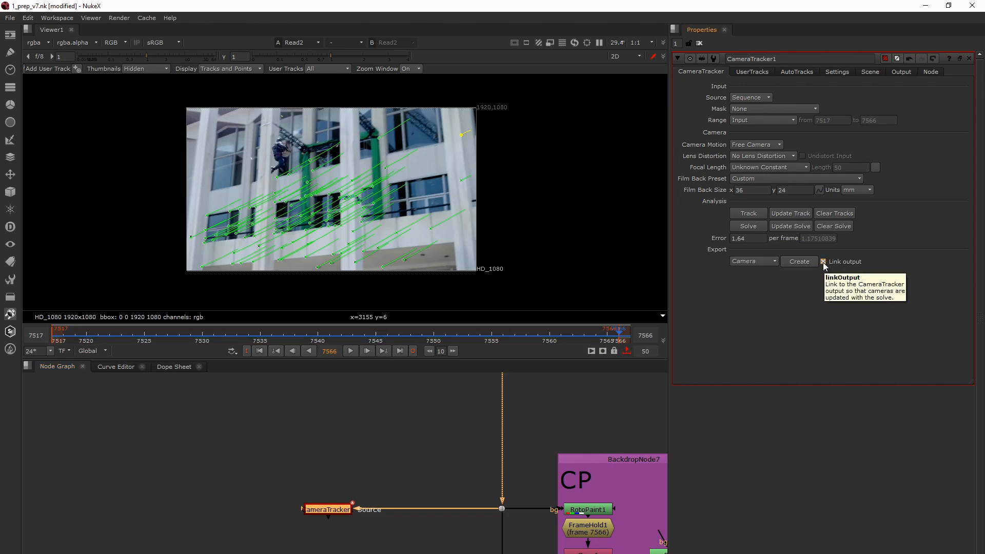
left_click(822, 263)
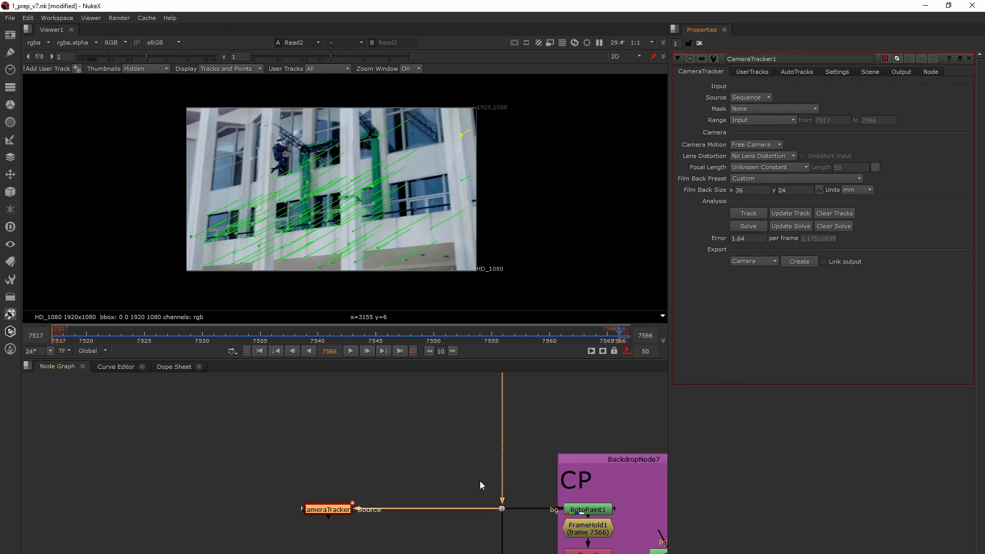
- Bring the upper part of the script into view and select the camera in the Cam backdrop
scroll(421, 511, "down", 5)
middle_click_drag(401, 484, 351, 503)
left_click_drag(480, 476, 549, 511)
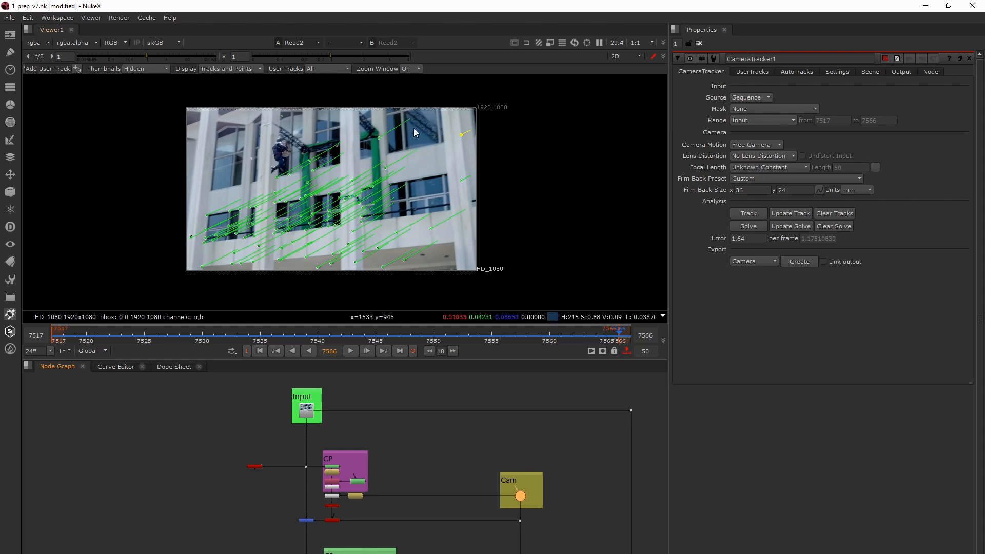
- Create a card from the track point at the upper end of the second green cloth column
left_click(379, 140)
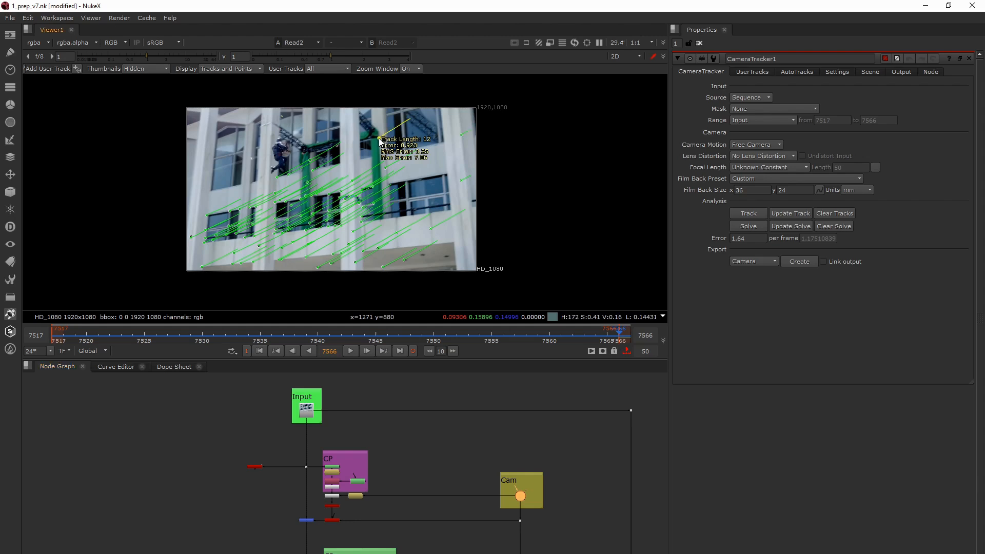
right_click(379, 140)
mouse_move(395, 175)
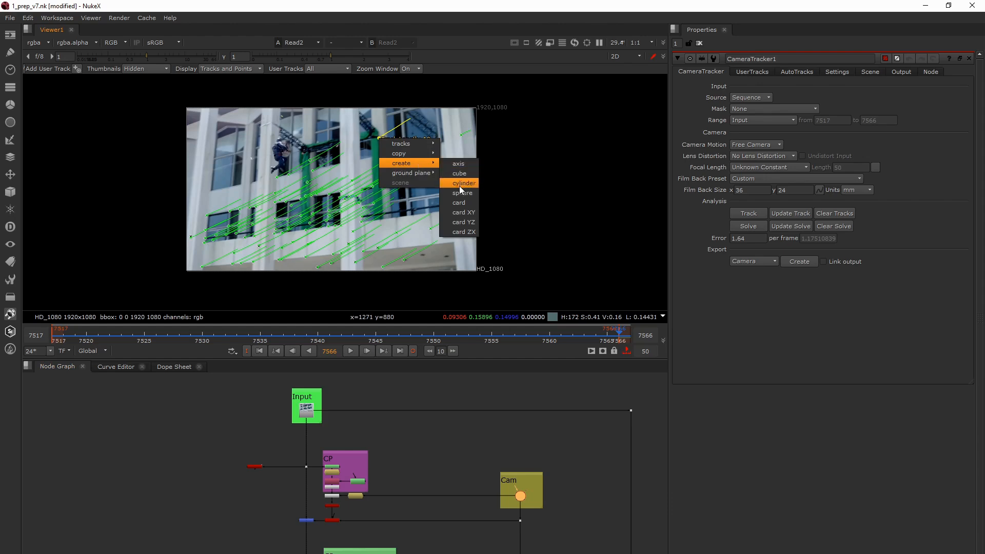
left_click(460, 202)
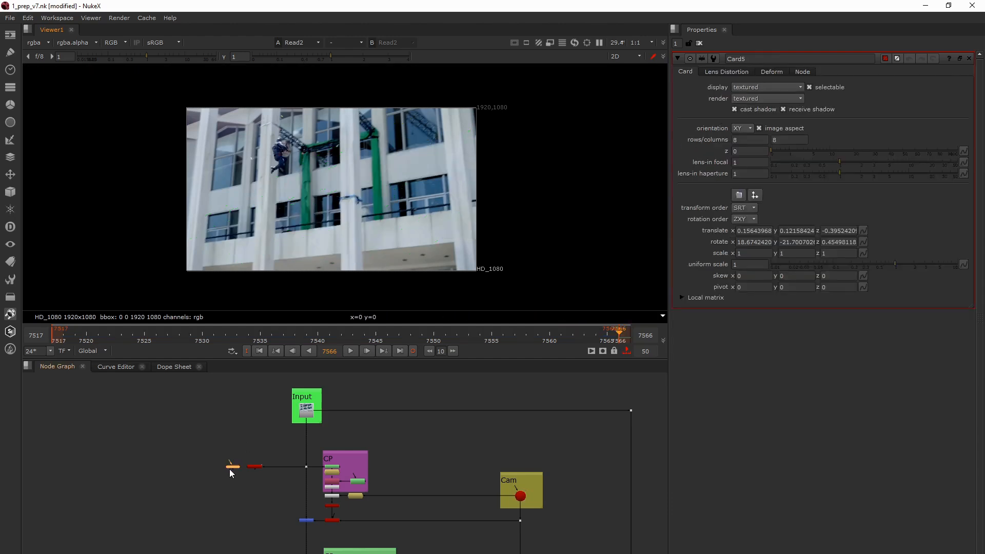
- Reopen CameraTracker1 and try to create another card from the track point near the leftmost lower window
scroll(229, 468, "up", 3)
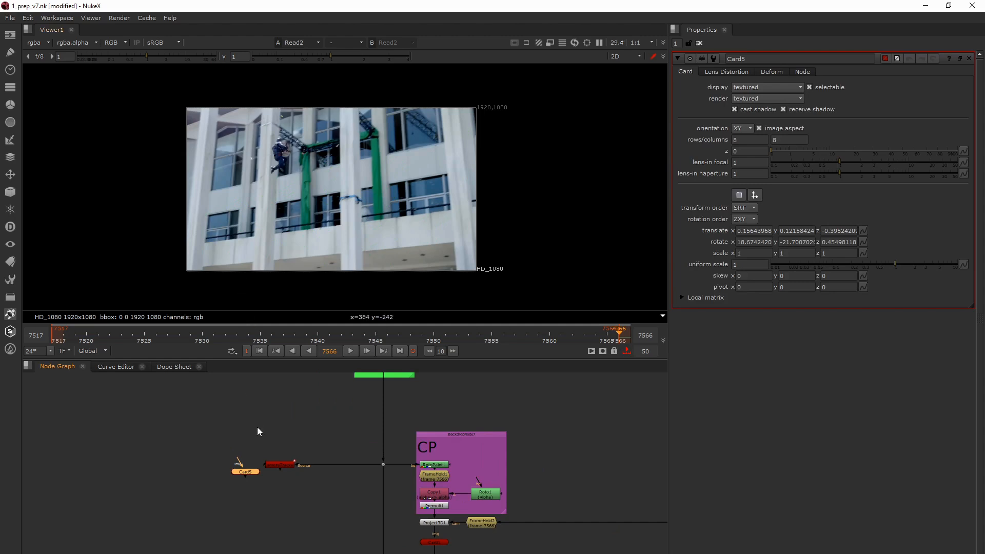
left_click(279, 464)
key("Return")
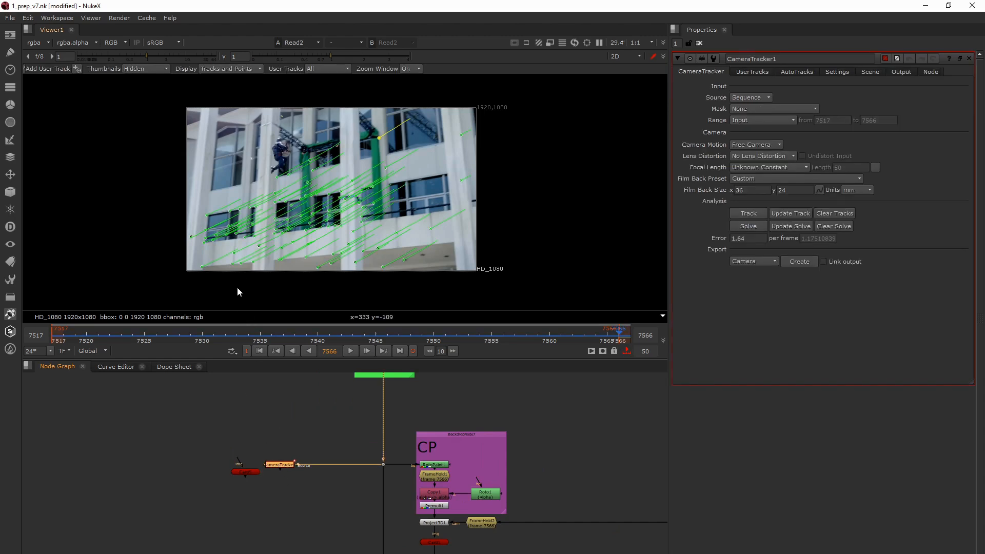
right_click(206, 215)
mouse_move(218, 234)
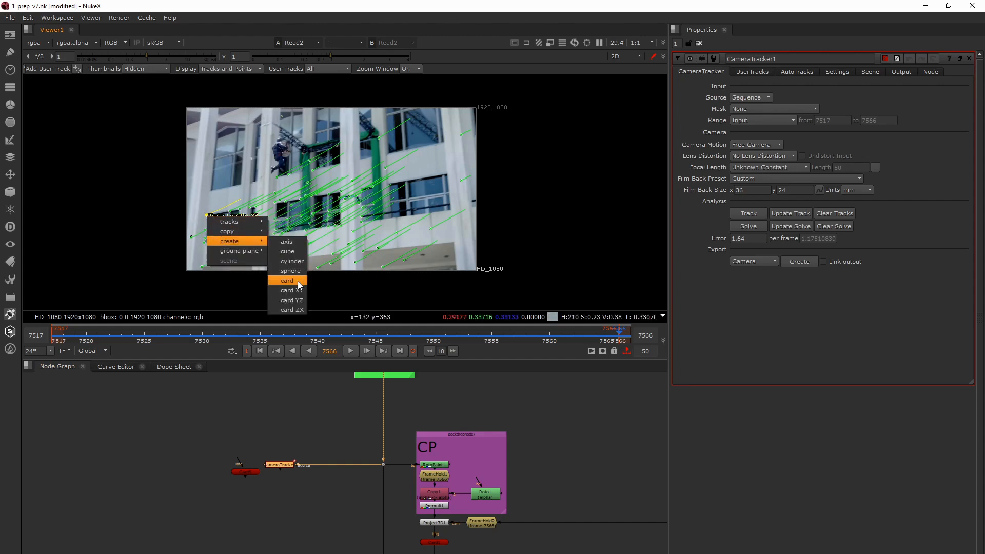
left_click(299, 282)
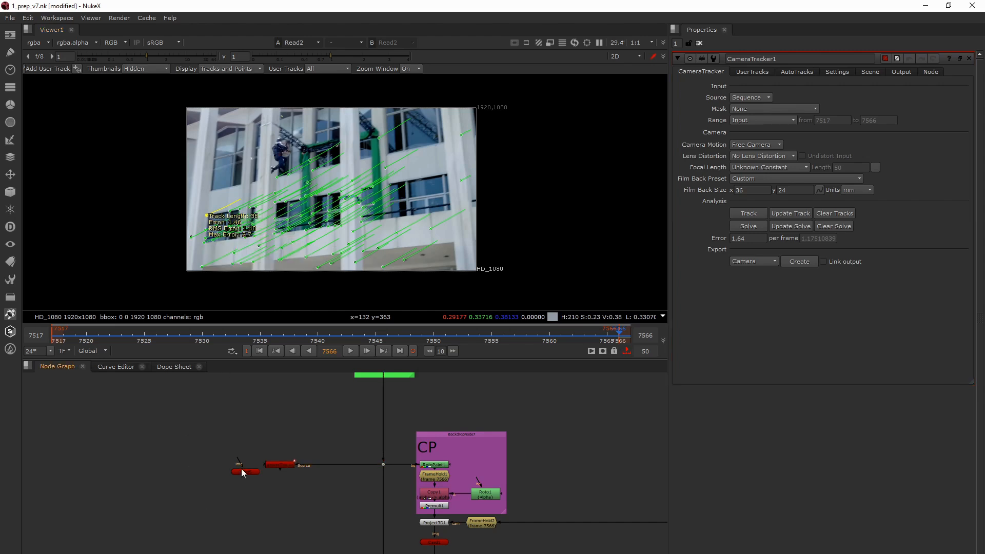
middle_click_drag(263, 478, 187, 457)
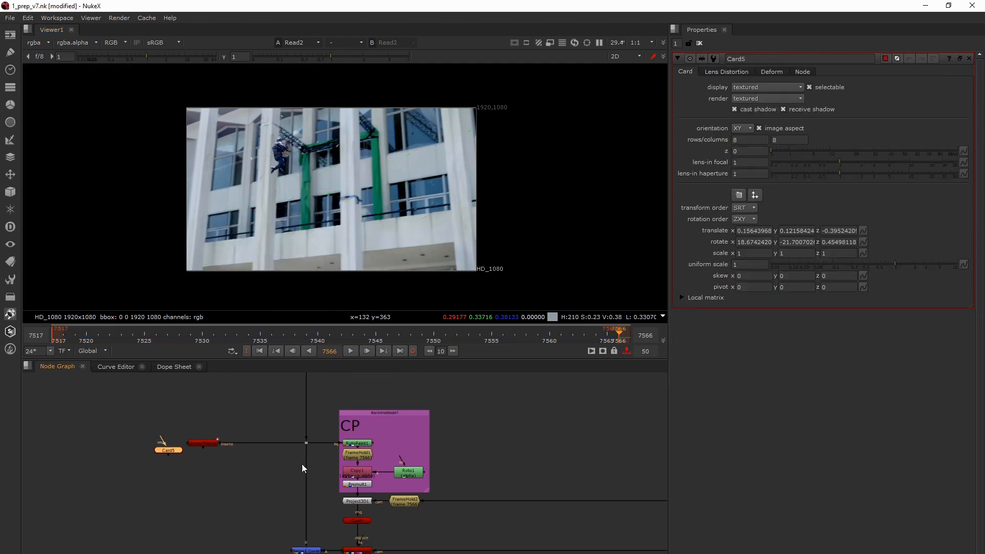
- View the output of the RotoPaint1 node in the purple CP backdrop
left_click(349, 444)
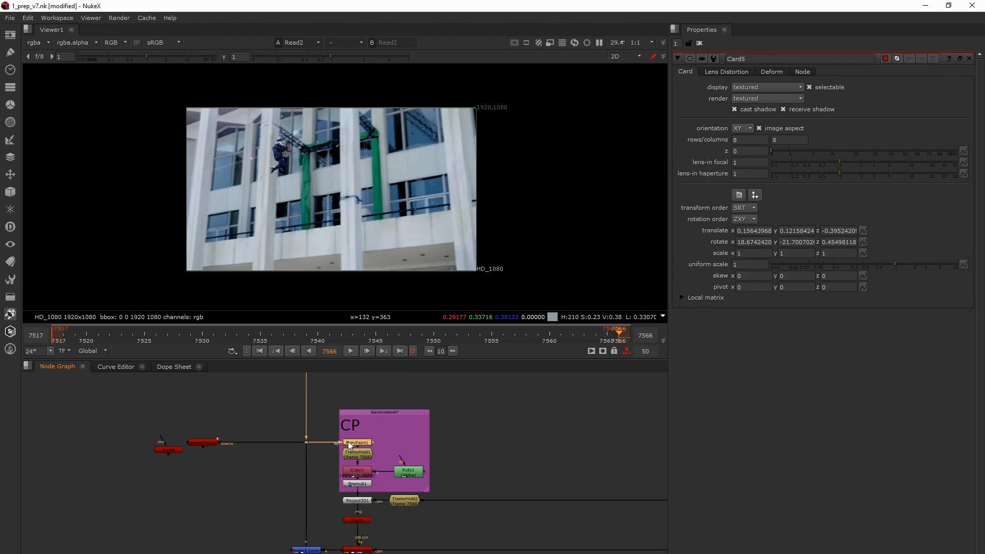
key("1")
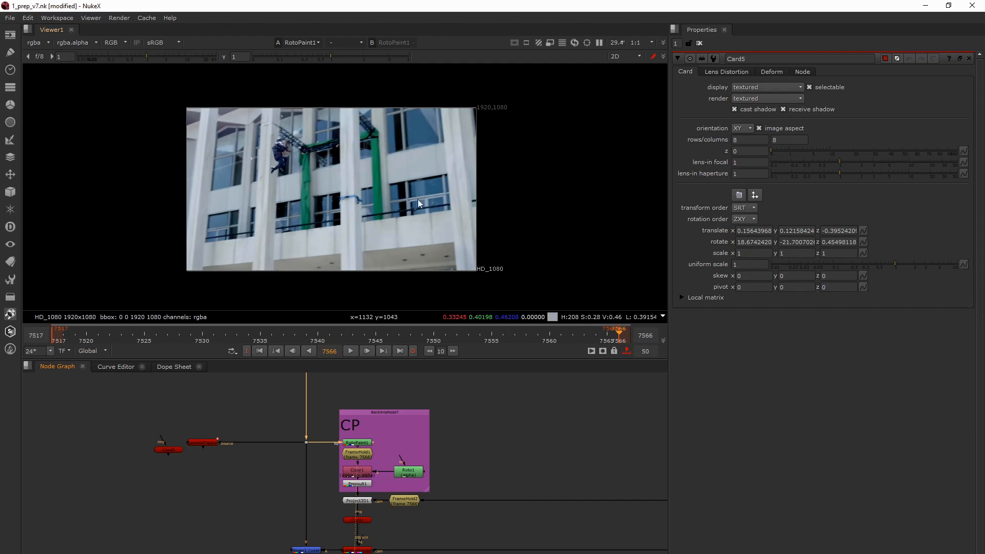
middle_click_drag(303, 459, 315, 467)
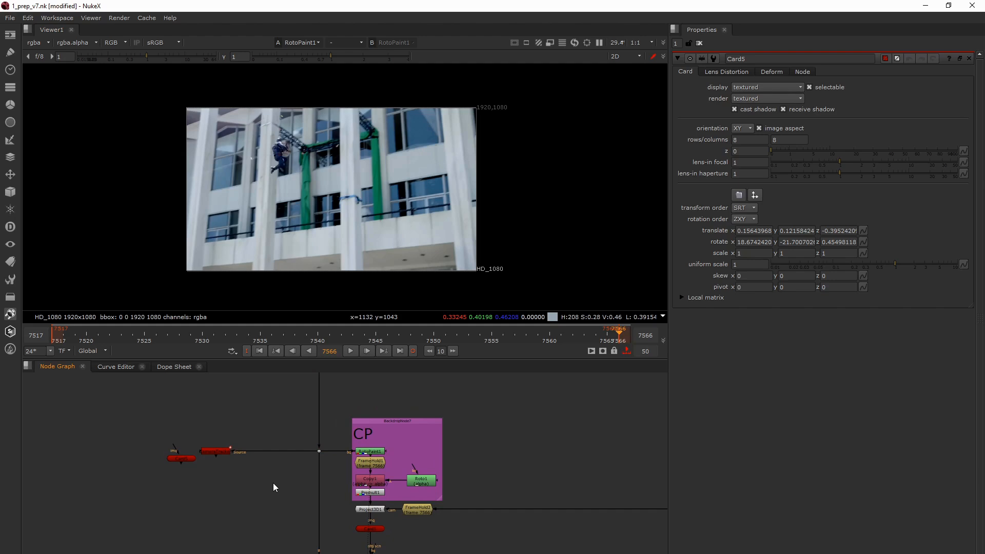
- Add a RotoPaint node fed from the main plate's dot, view its output and choose the Clone tool
key("p")
left_click_drag(267, 475, 320, 451)
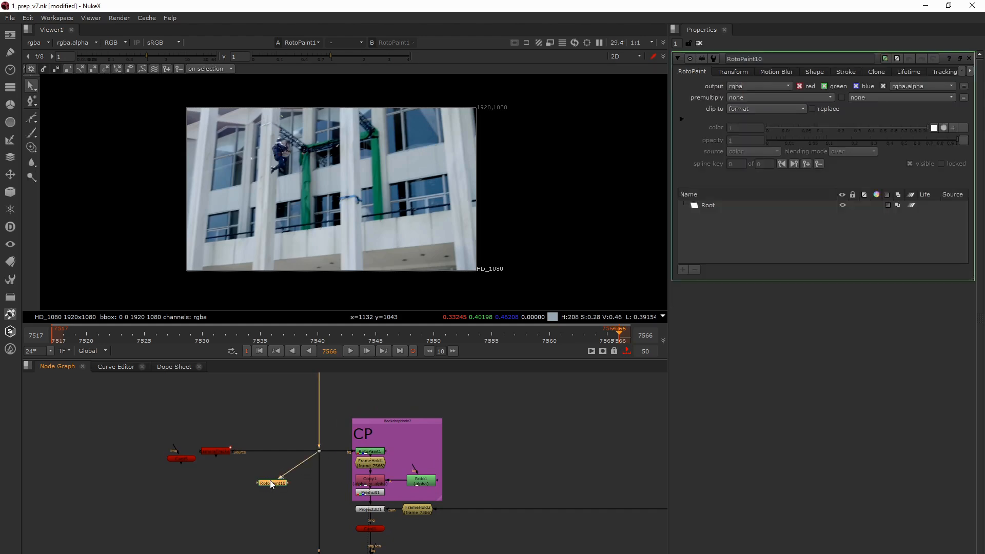
key("1")
left_click(33, 147)
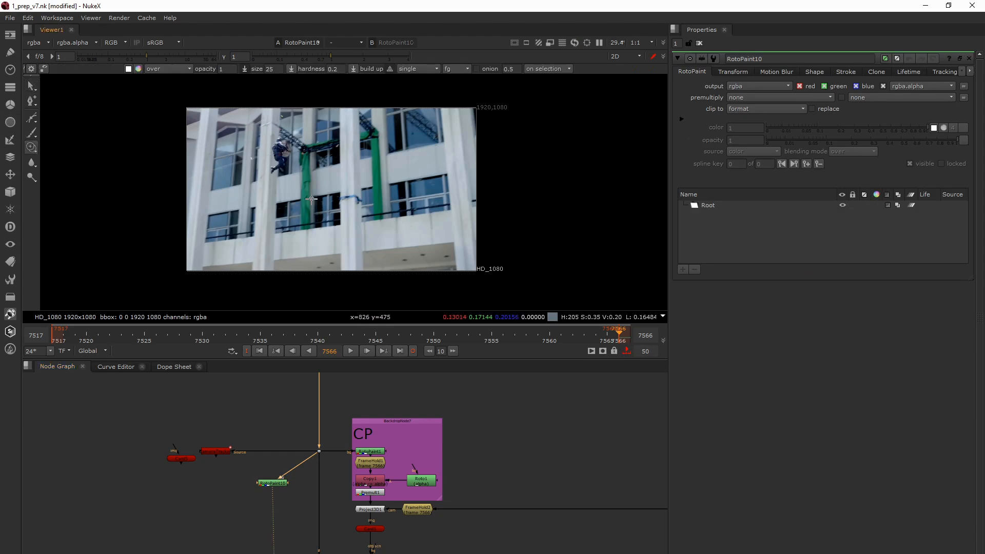
- Clone clean glass over the crane reflection in the upper-right window with a brush at opacity 0.2 and size 42.5
scroll(311, 199, "up", 7)
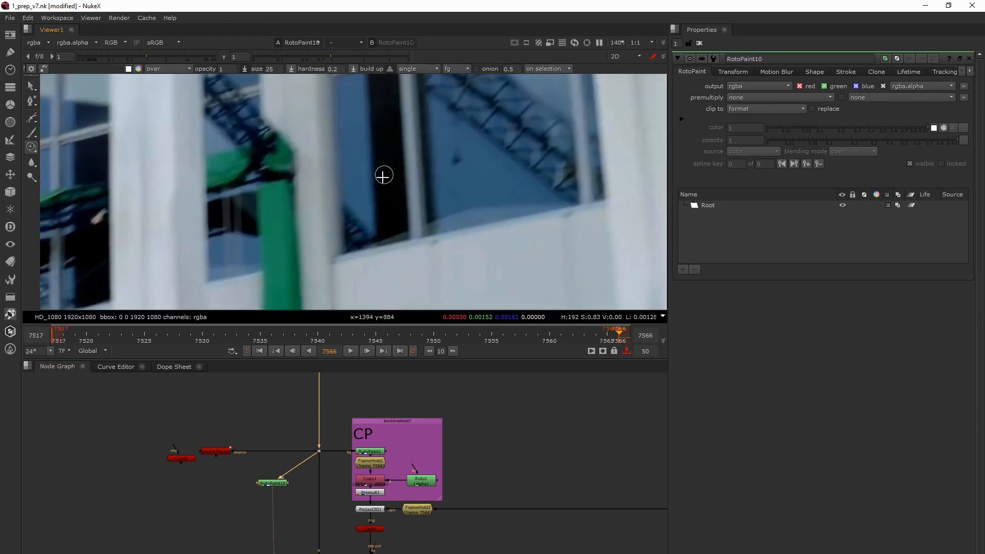
left_click(220, 69)
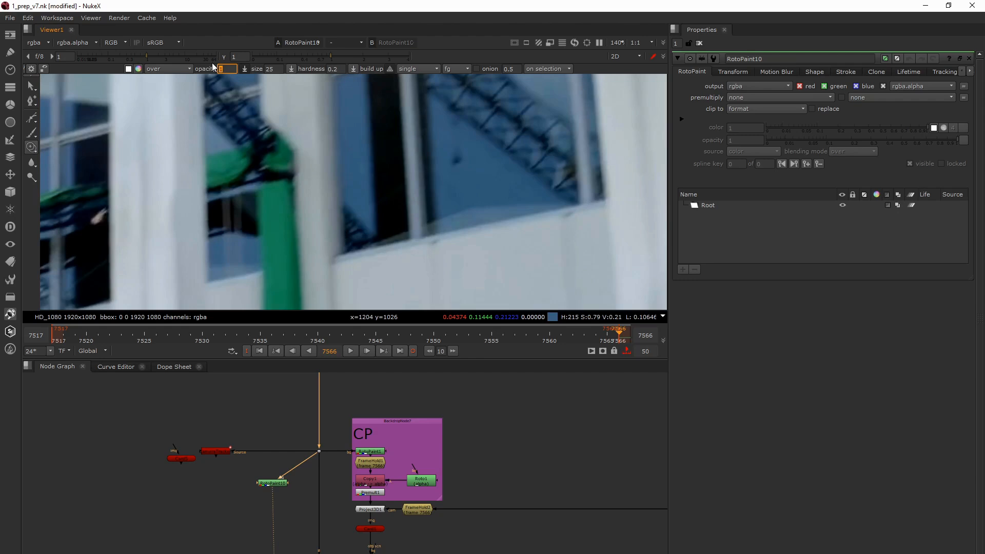
type("0.2")
mouse_move(338, 173)
left_mouse_down()
mouse_move(339, 214)
mouse_move(348, 213)
mouse_move(341, 205)
mouse_move(376, 227)
mouse_move(330, 233)
mouse_move(377, 235)
mouse_move(340, 246)
mouse_move(359, 231)
left_mouse_up()
scroll(359, 228, "down", 5)
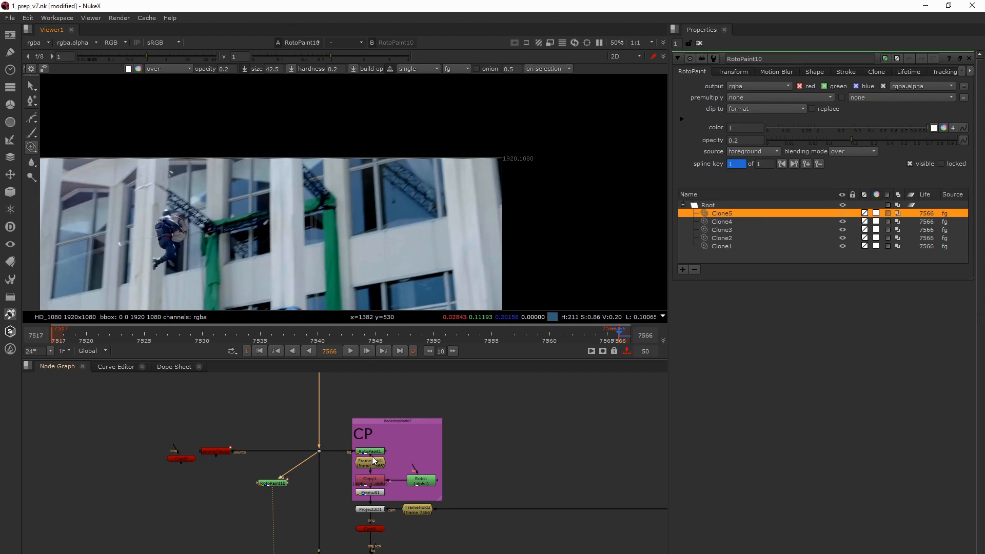
- View the outputs of RotoPaint1 and FrameHold1 in the CP backdrop and check the frame hold setting
left_click(372, 452)
key("1")
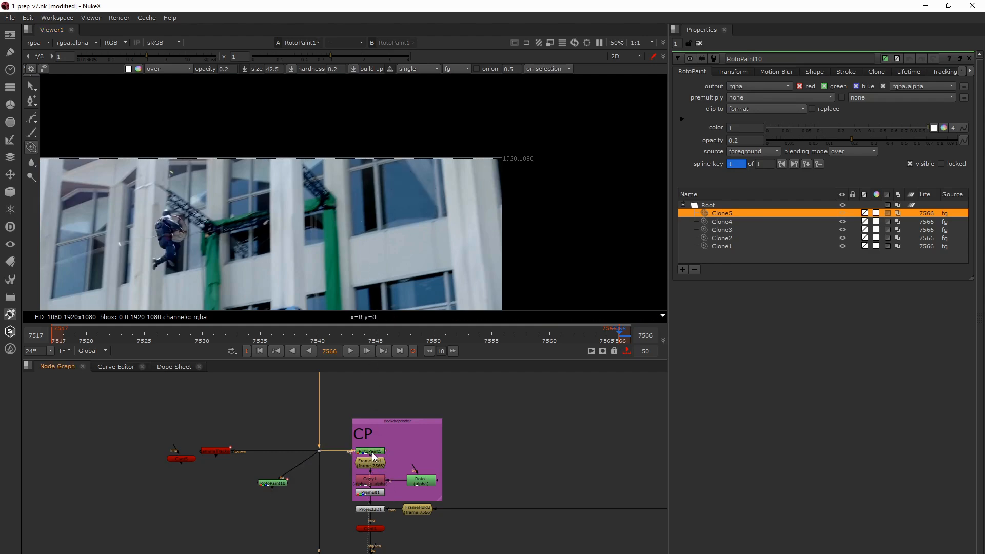
left_click(373, 463)
scroll(373, 463, "up", 4)
key("1")
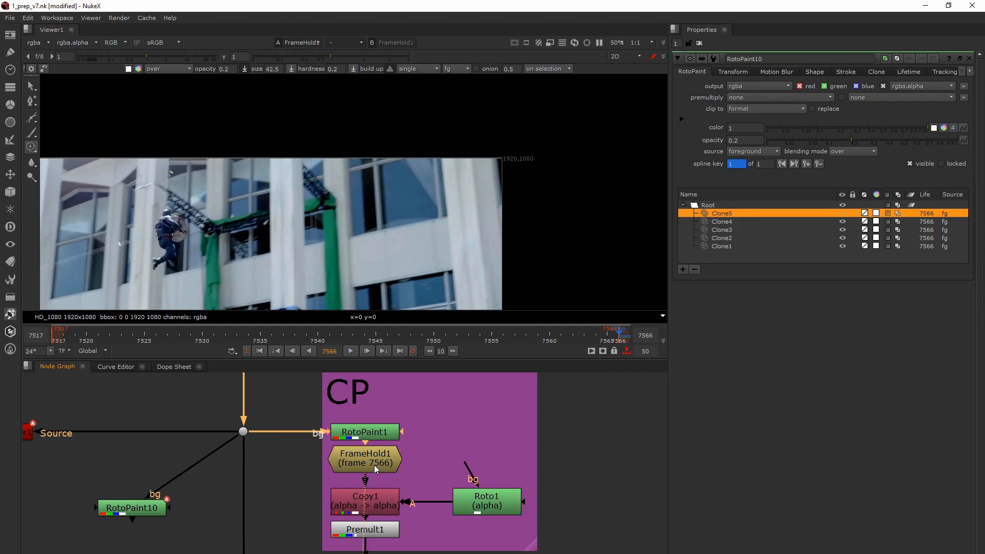
left_click(373, 465)
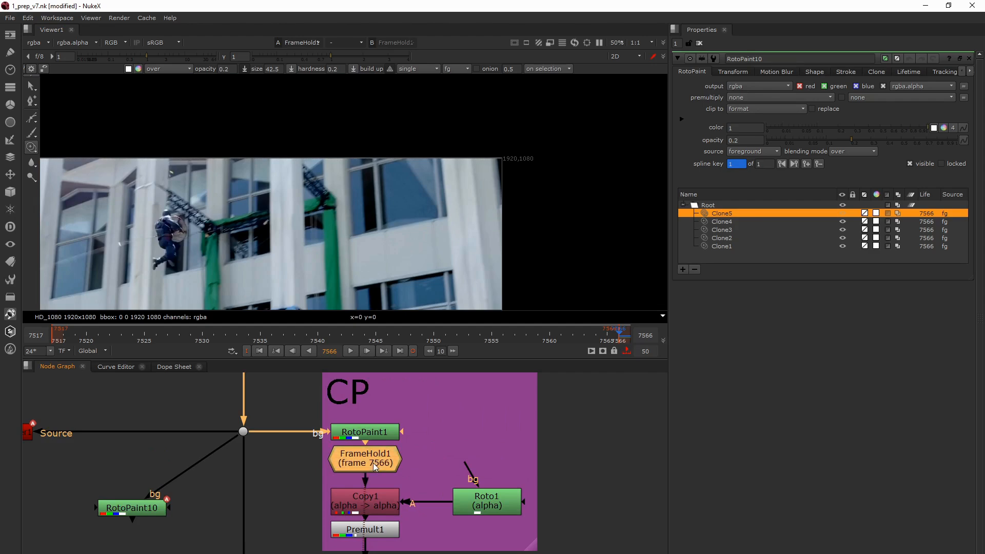
scroll(373, 462, "down", 3)
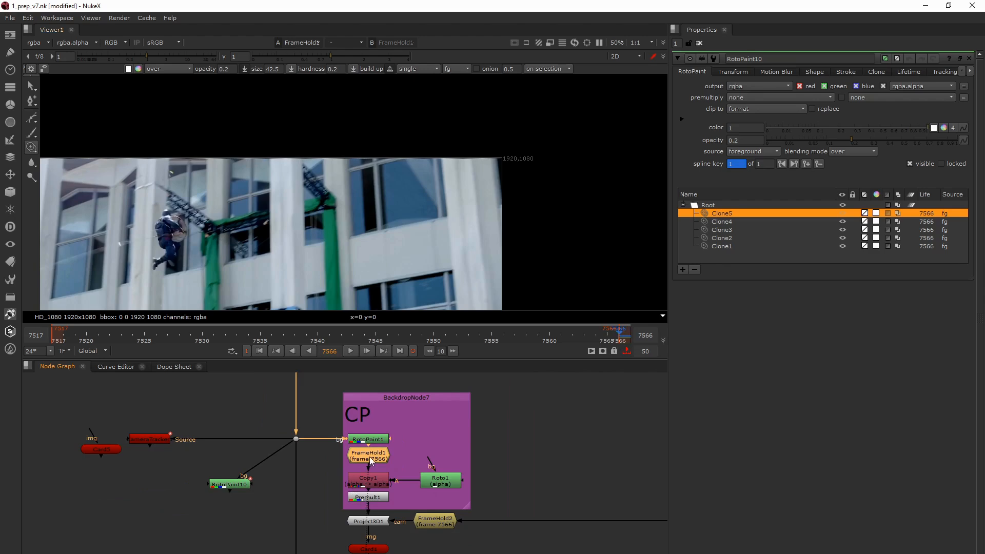
- View the outputs of Copy1 and Premult1, and open the Roto1 properties to inspect its window shapes
left_click(371, 486)
key("1")
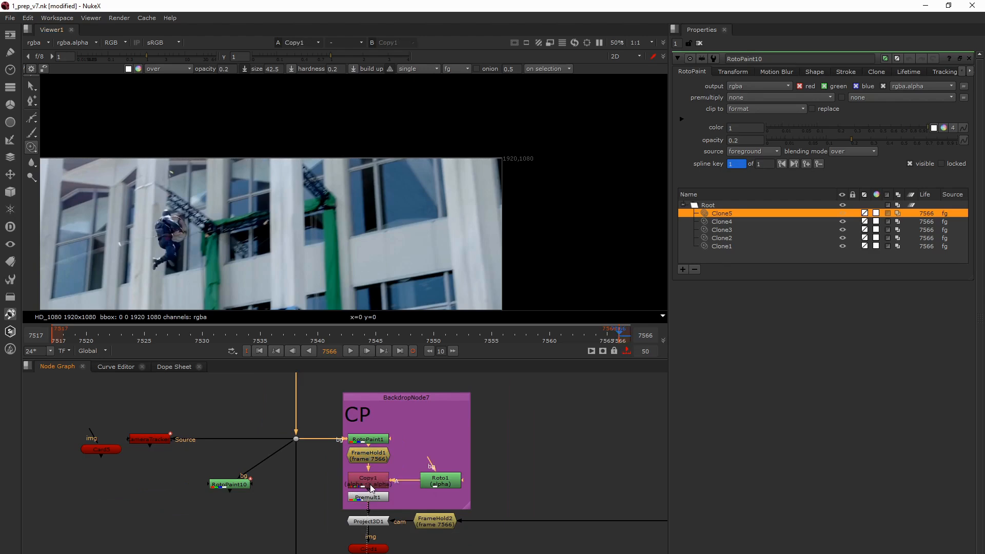
left_click(372, 497)
key("1")
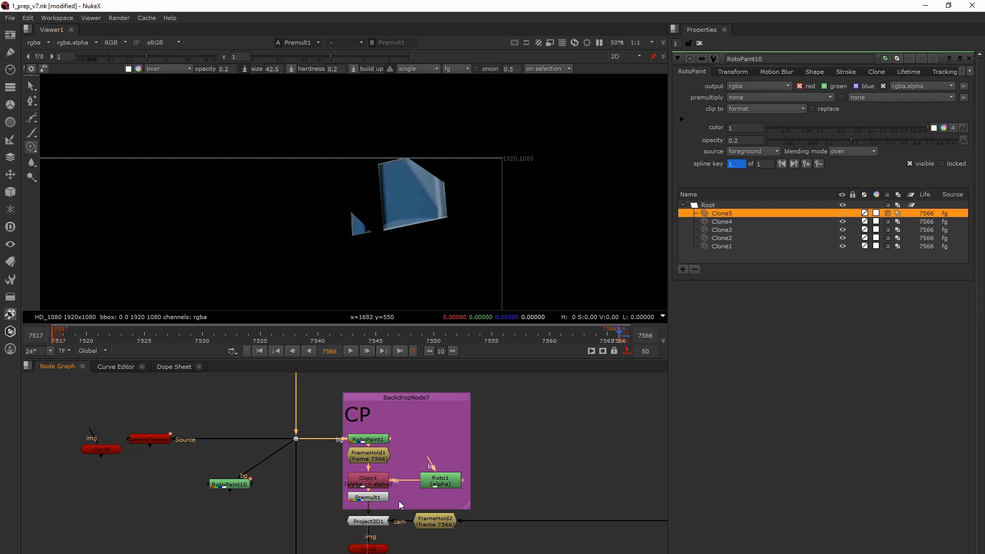
double_click(438, 483)
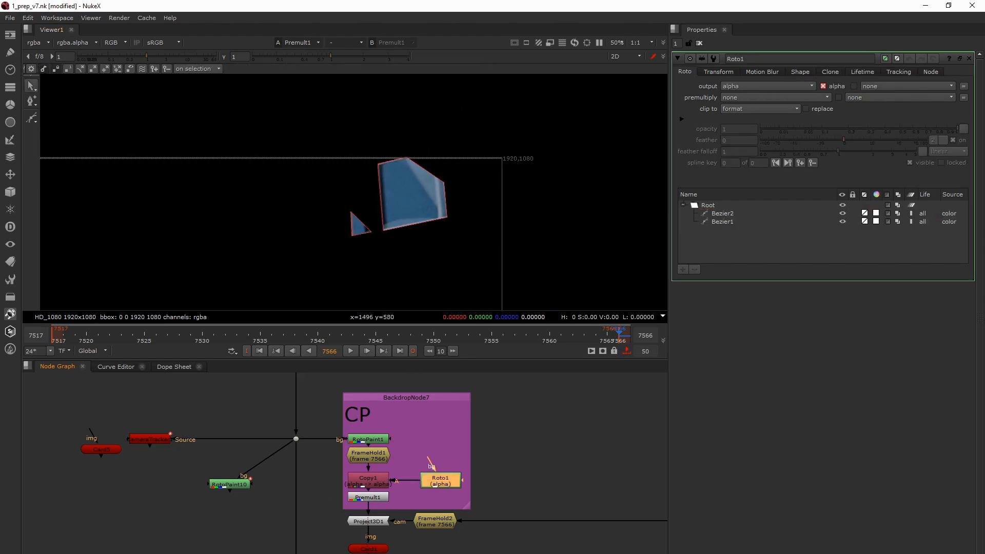
- Open the Project3D1 properties and review its FrameHold2 camera input and the connected Card1
middle_click_drag(376, 489, 380, 451)
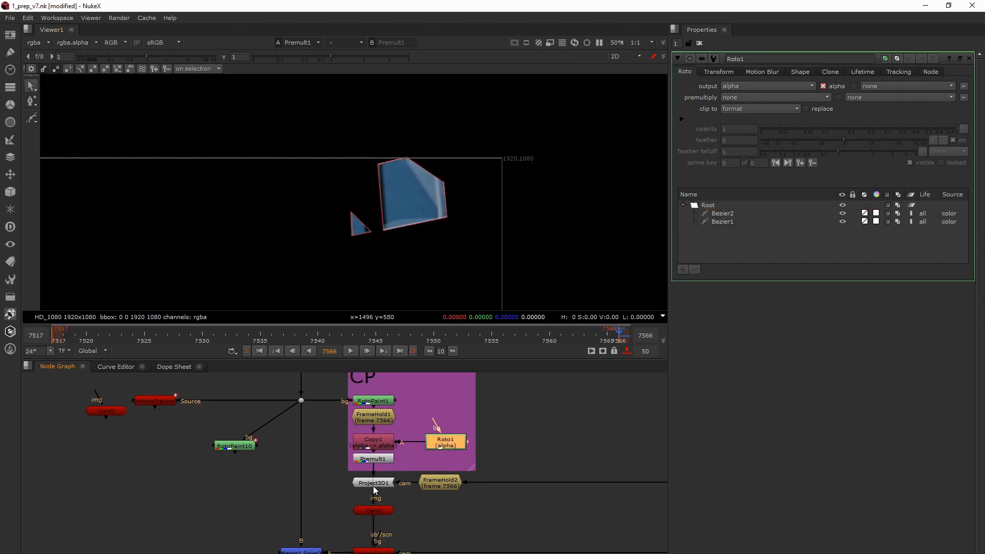
left_click(380, 511)
left_click(106, 411)
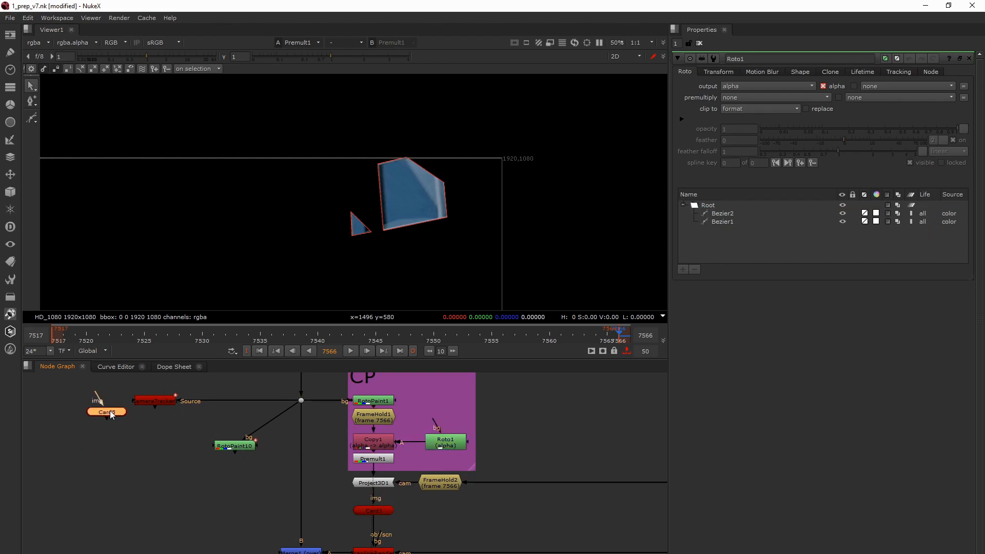
left_click(380, 487)
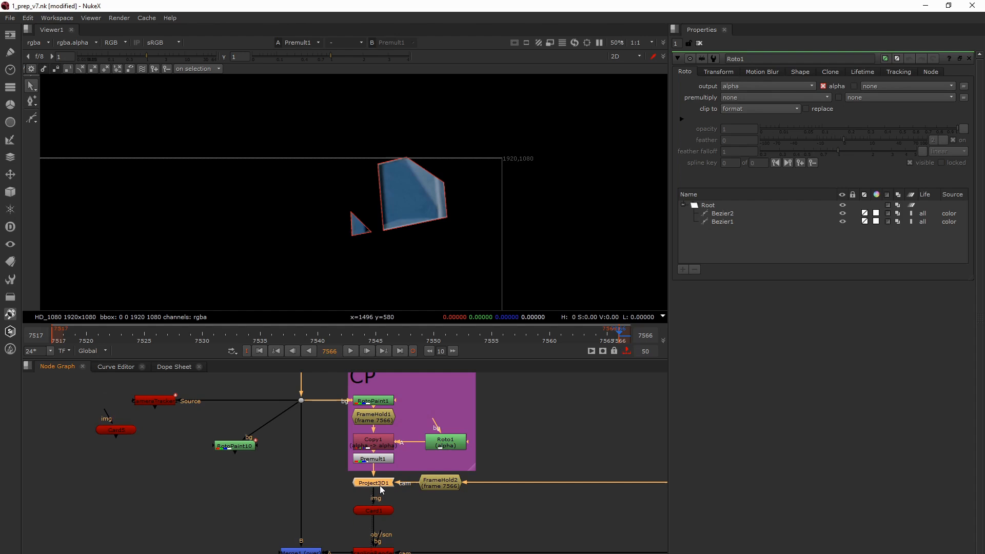
double_click(378, 486)
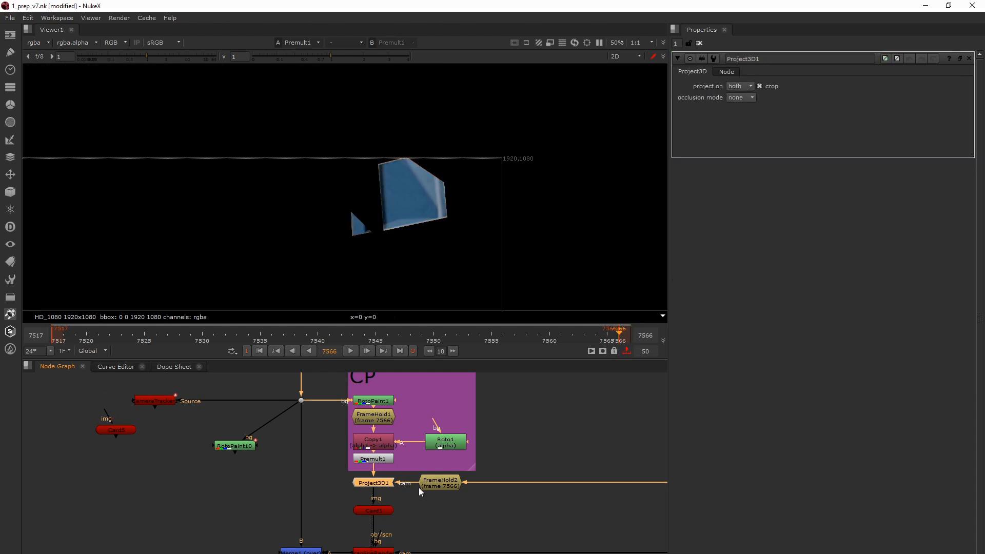
left_click(440, 488)
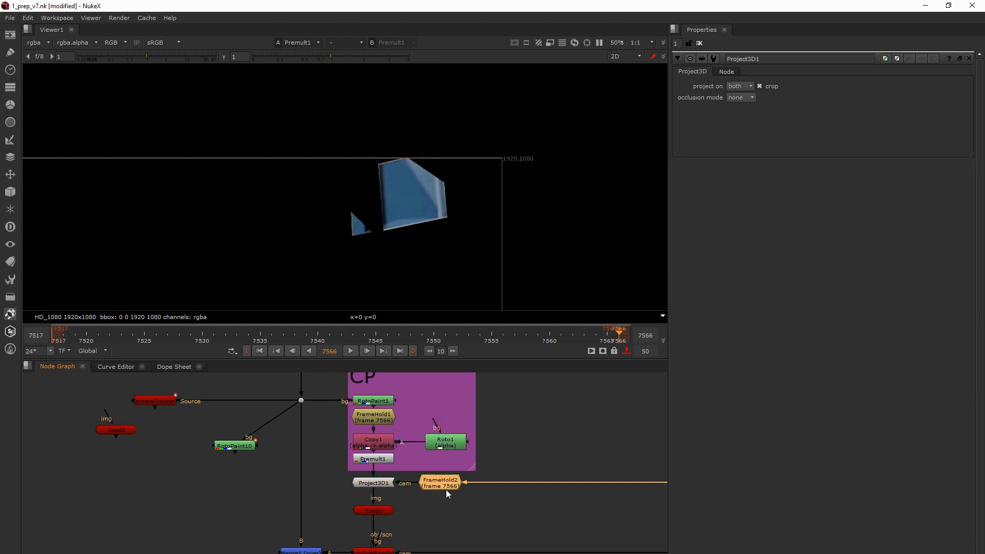
left_click(368, 509)
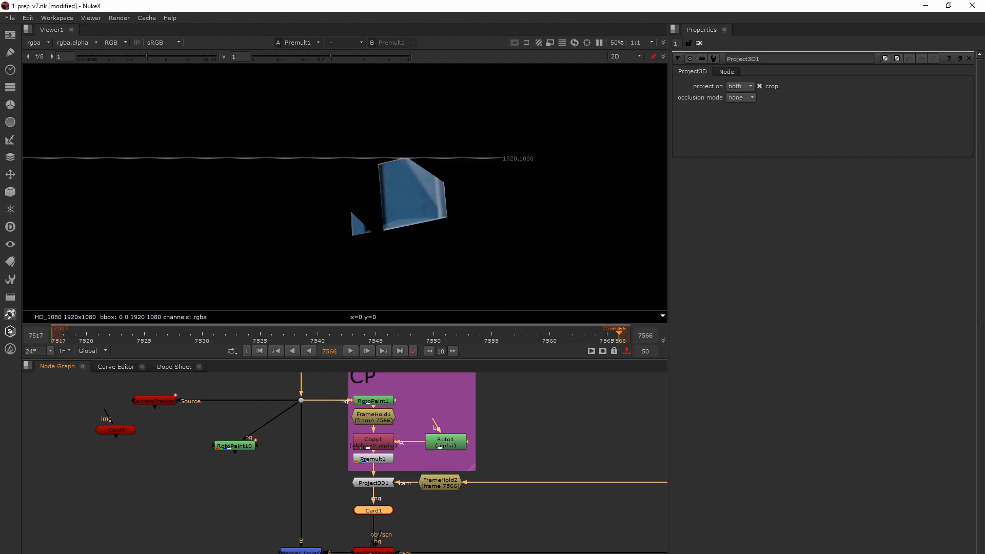
- View the output of the ScanlineRender node below Card1 and select the camera in the Cam backdrop that feeds it
left_click(370, 552)
key("1")
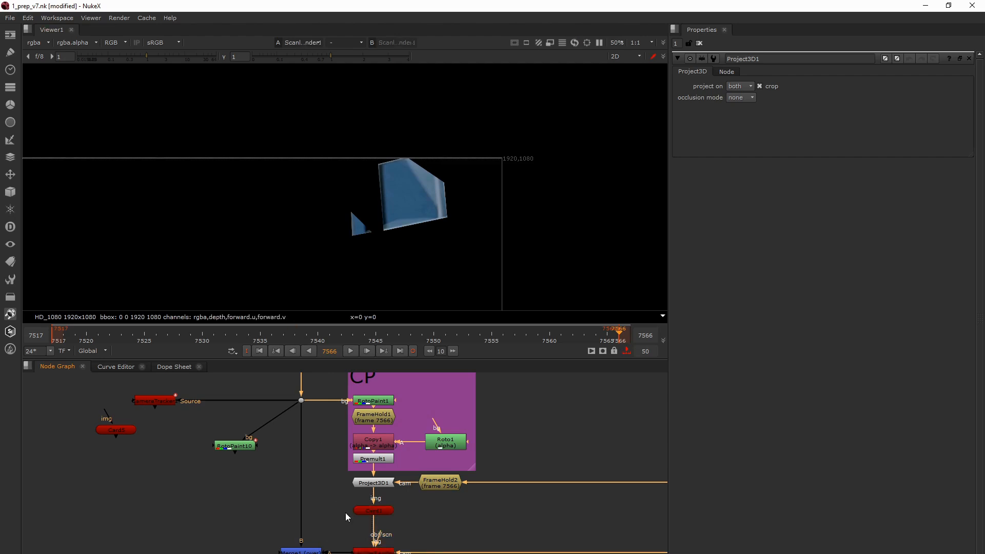
scroll(365, 469, "down", 5)
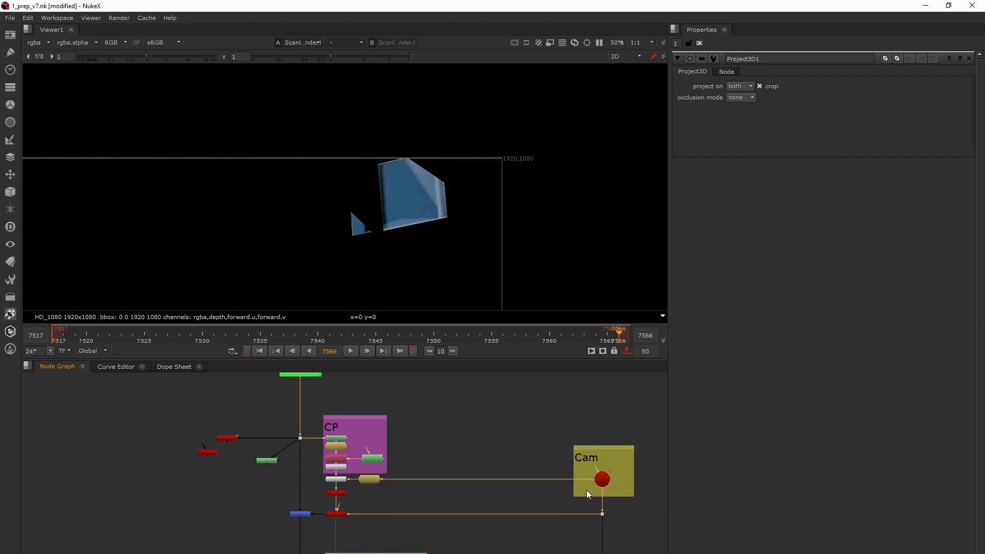
left_click(606, 481)
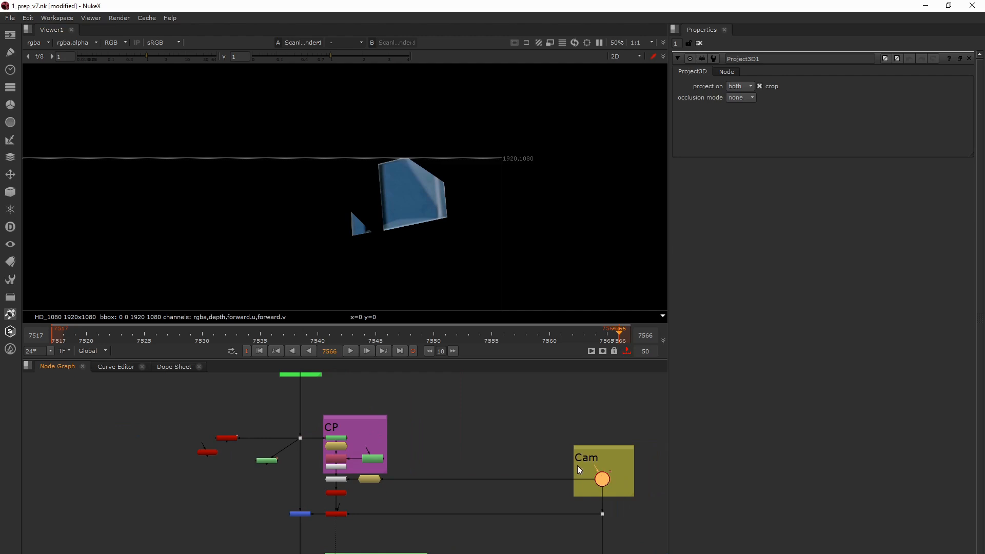
left_click_drag(617, 485, 617, 485)
- View the Merge1 output to see the rendered card projection over the plate
left_click(306, 513)
key("1")
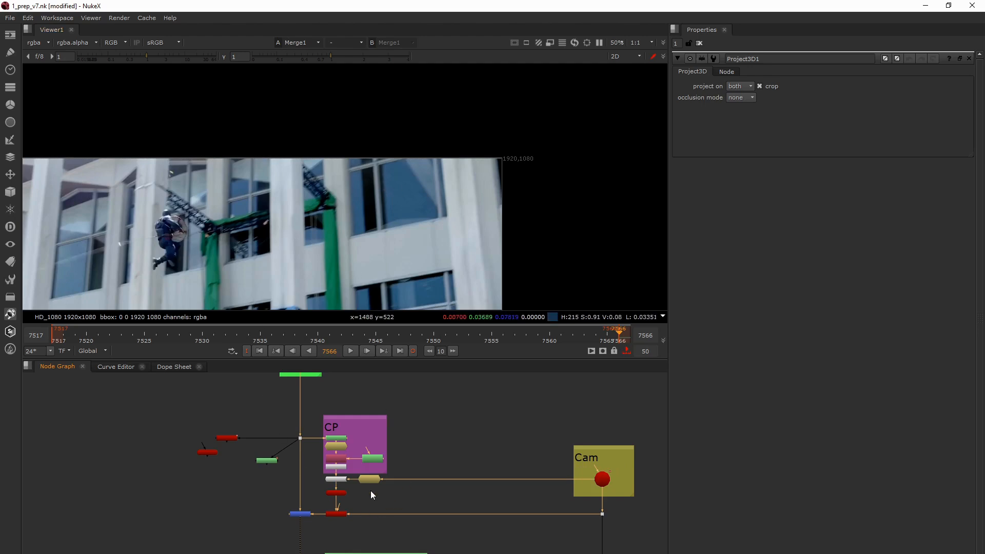
scroll(337, 433, "up", 5)
scroll(405, 236, "down", 3)
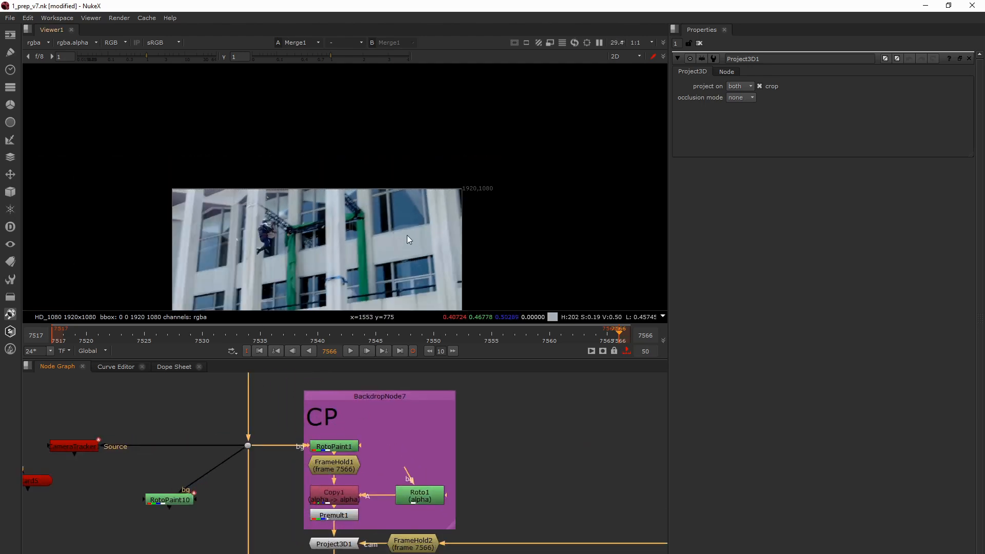
middle_click_drag(407, 235, 407, 214)
- Trace the projection chain from Project3D1 through Card1 to Merge1
middle_click_drag(359, 545, 377, 484)
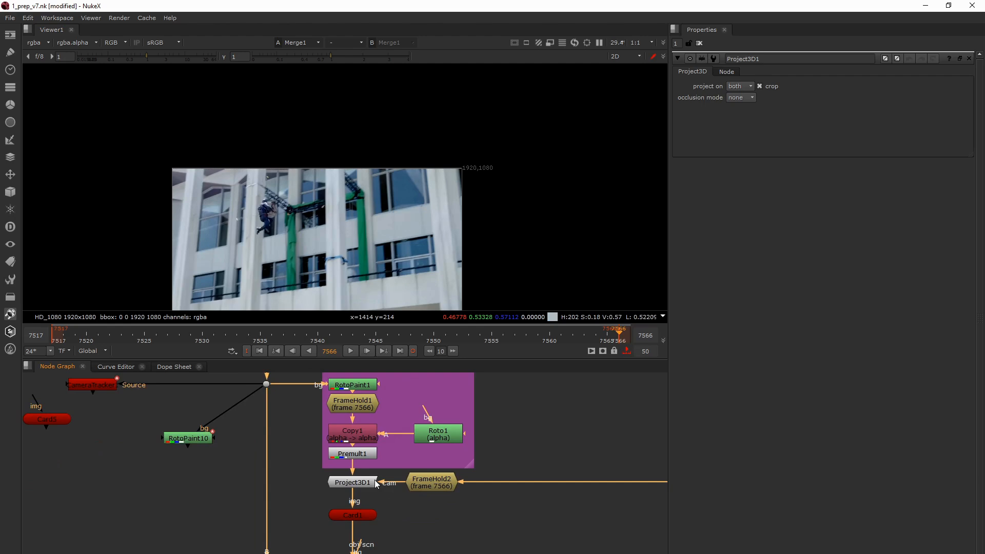
scroll(377, 483, "up", 1)
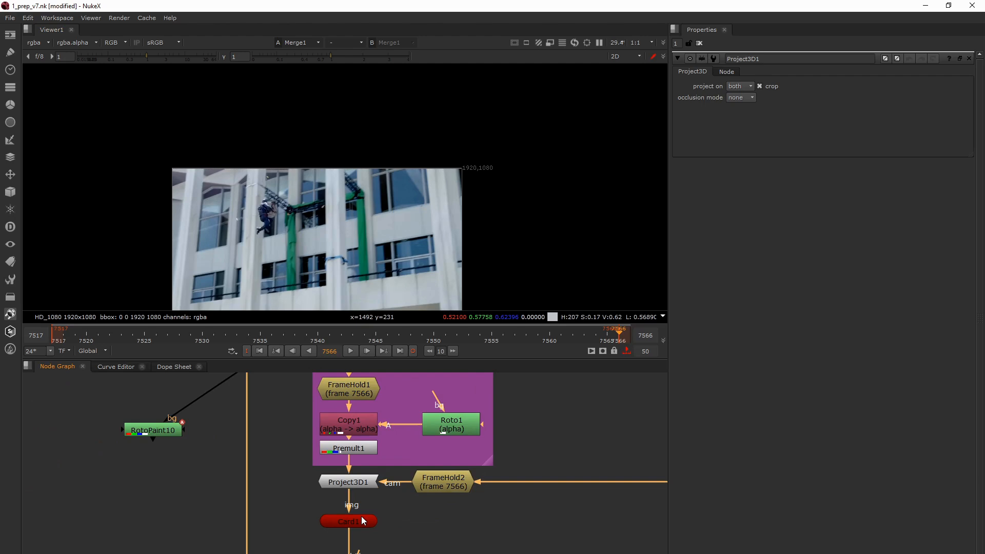
left_click_drag(394, 542, 313, 507)
middle_click_drag(313, 509, 328, 474)
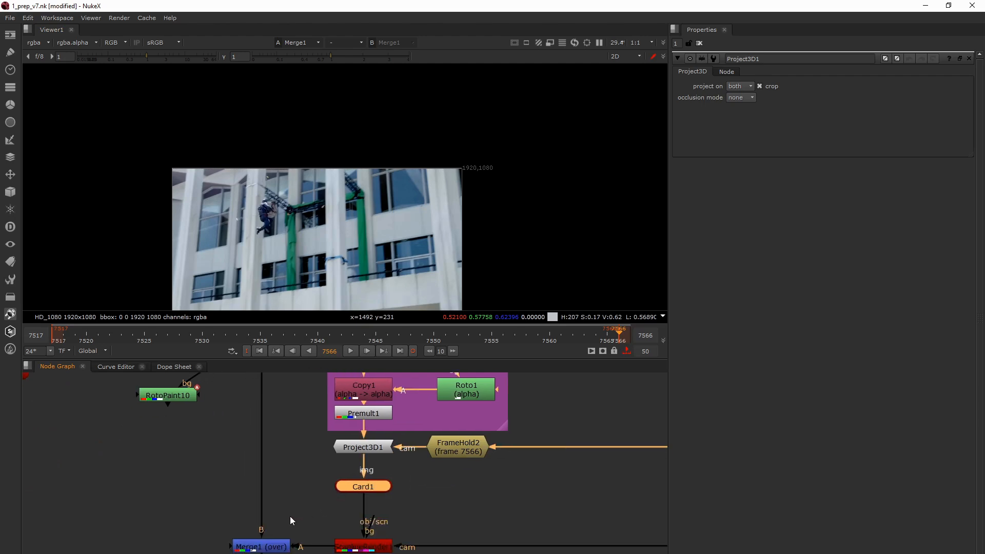
left_click(253, 547)
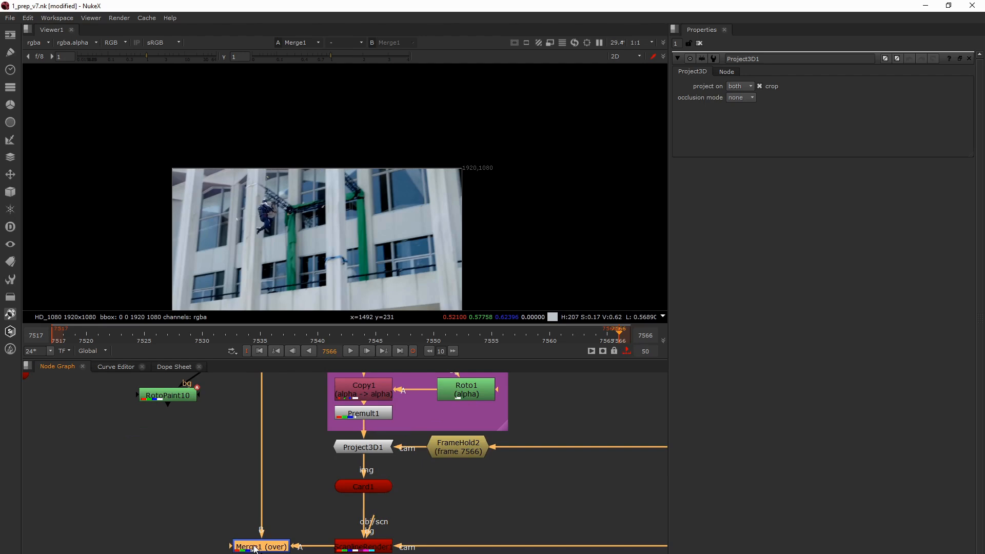
double_click(254, 549)
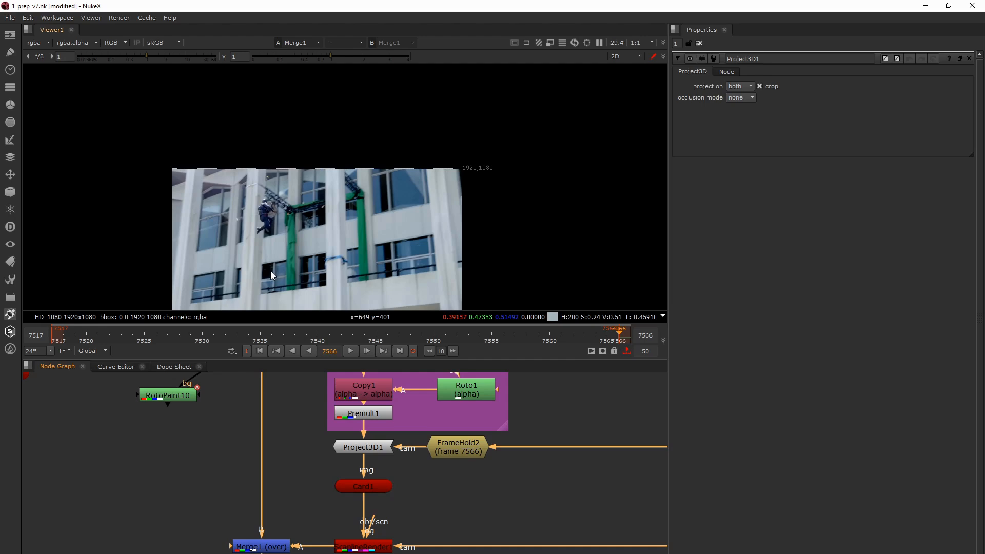
left_click_drag(196, 527, 297, 553)
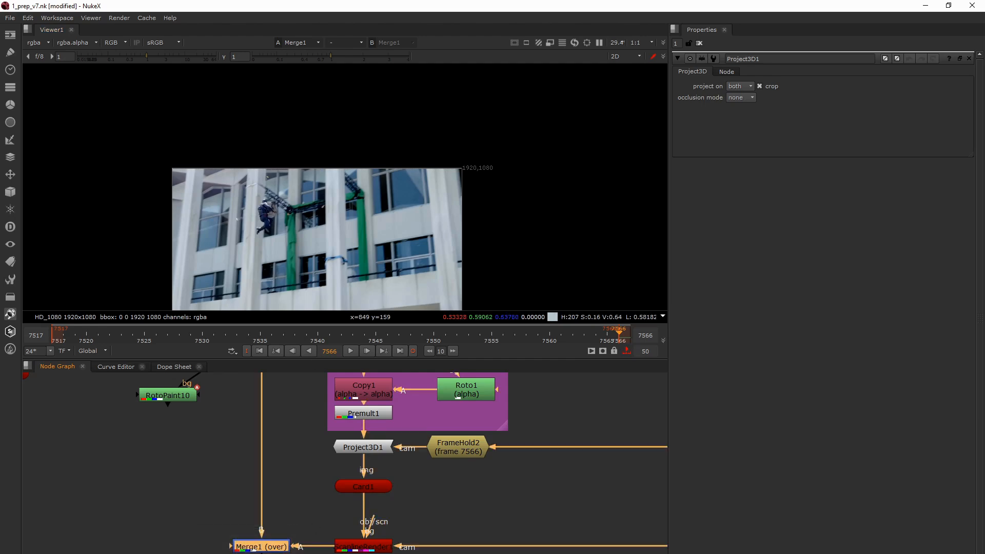
left_click(269, 539)
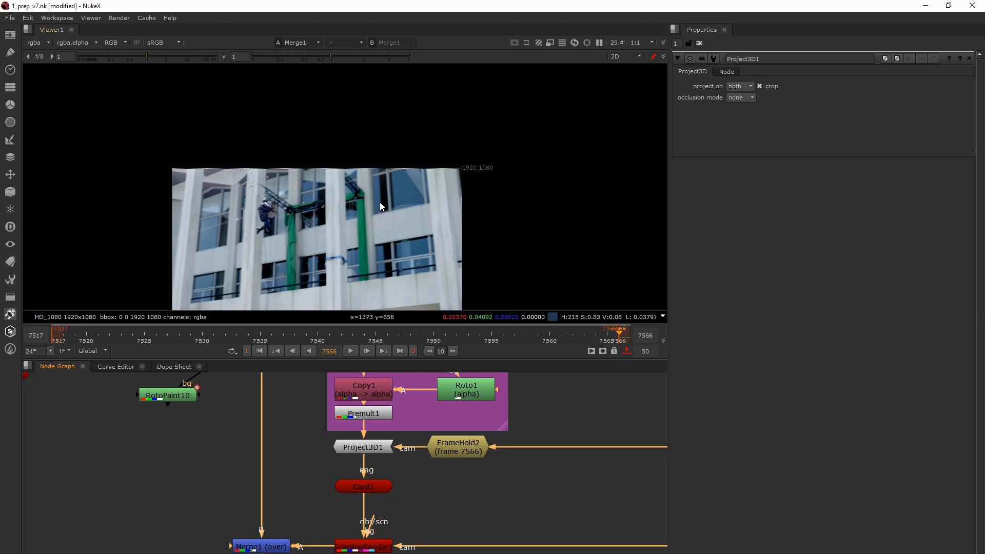
- Step the Merge1 output backward frame by frame to frame 7556 to check how the patch follows the window
key("Left")
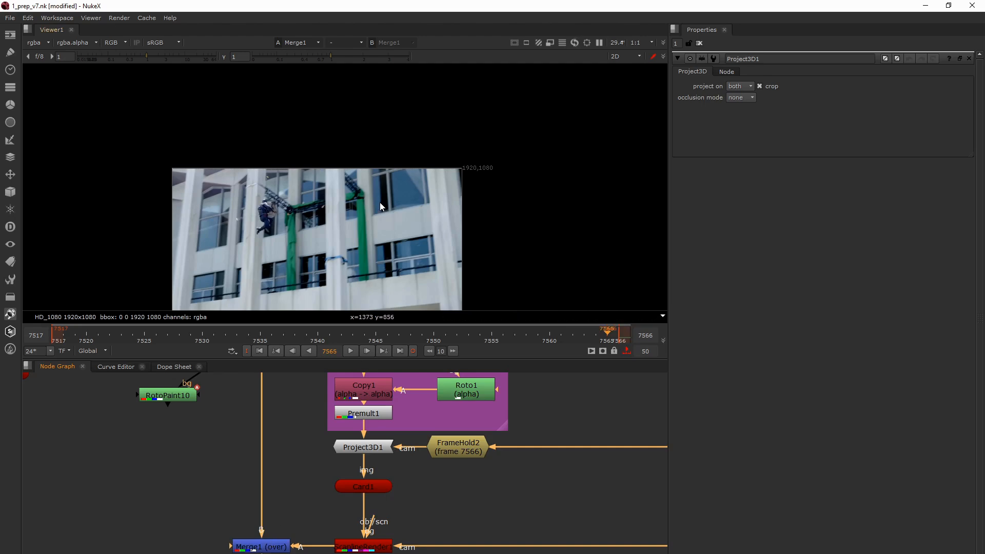
key("Left")
key("Left")
key("Left")
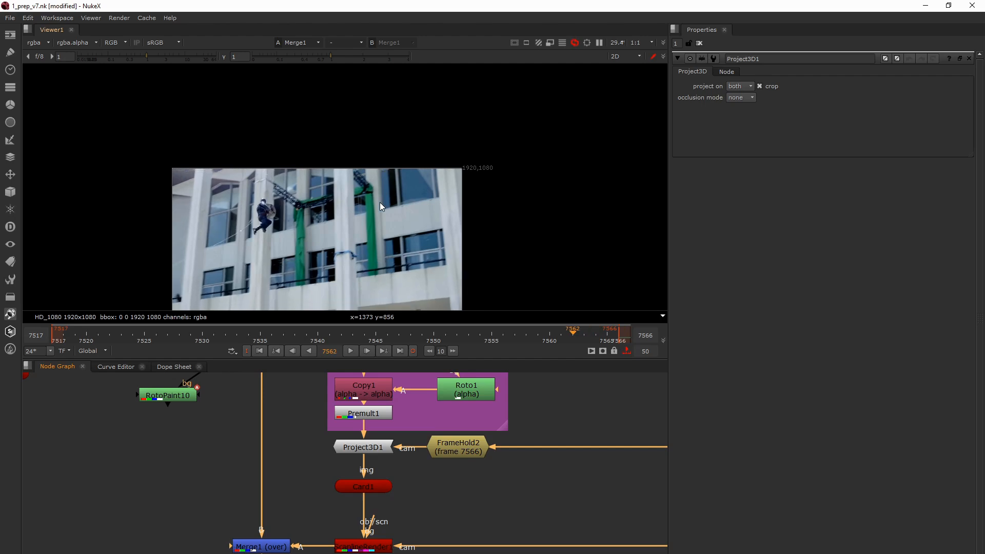
key("Left")
key("Left")
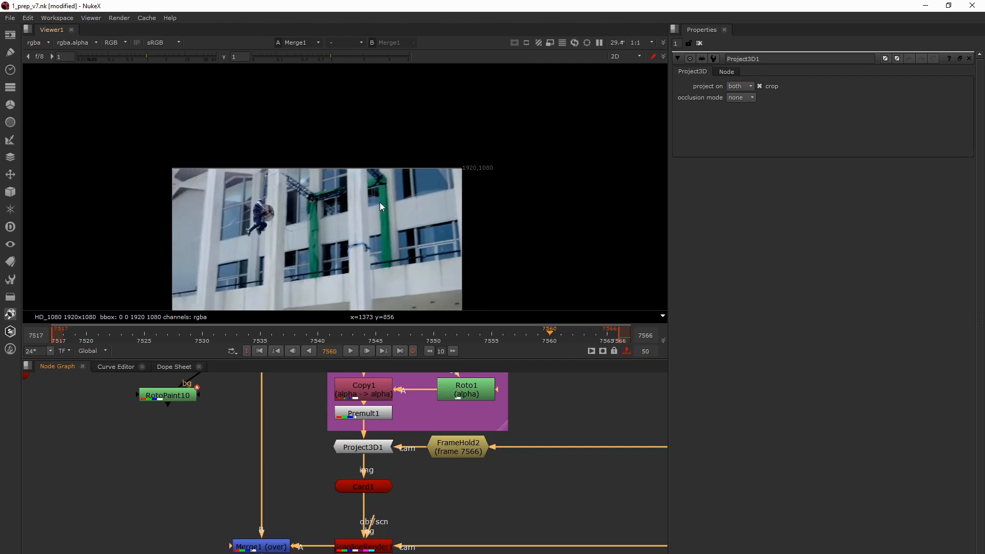
key("Left")
key("Left")
key("Left")
key("Left")
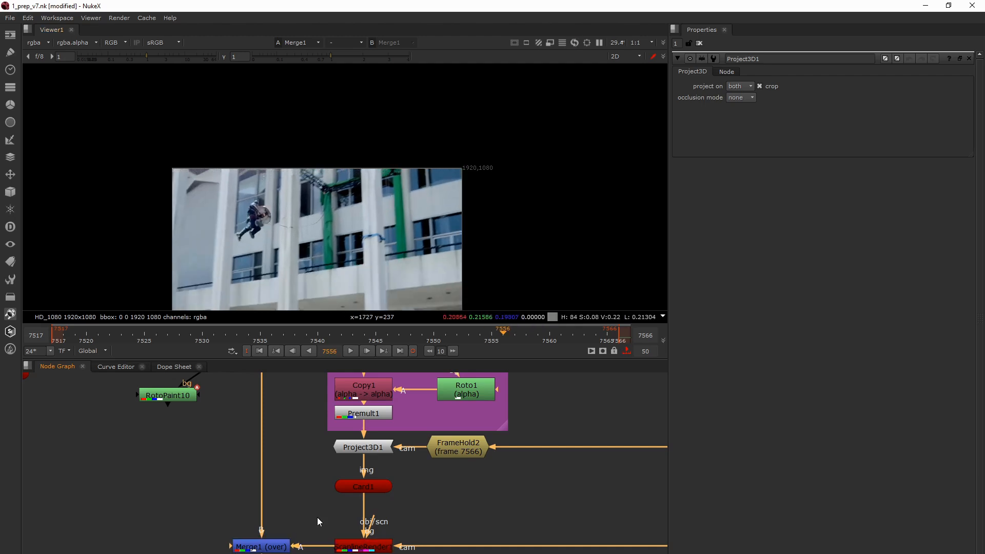
- Load the main plate's dot into the viewer and compare it with the Merge1 output at frame 7556
scroll(275, 544, "down", 5)
left_click_drag(251, 408, 281, 450)
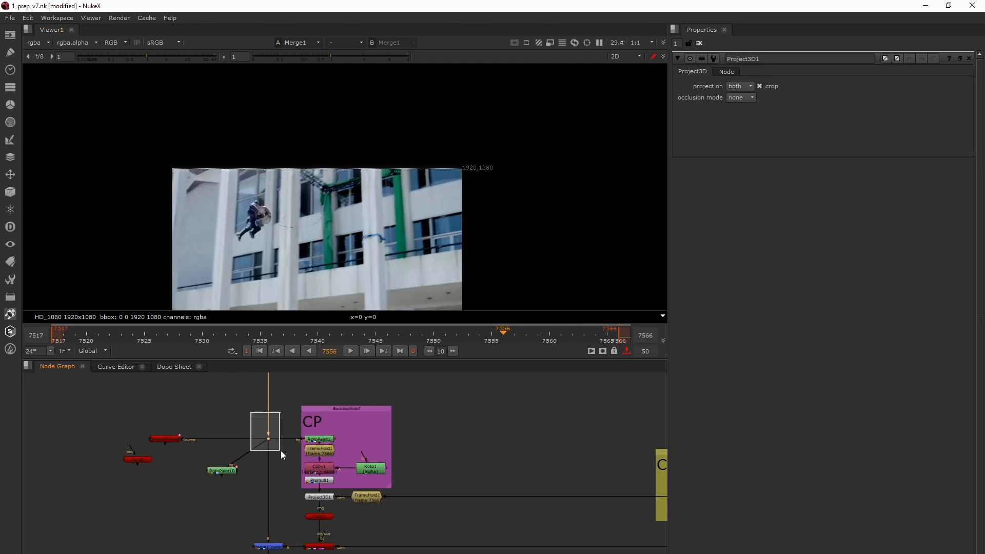
key("1")
key("2")
key("1")
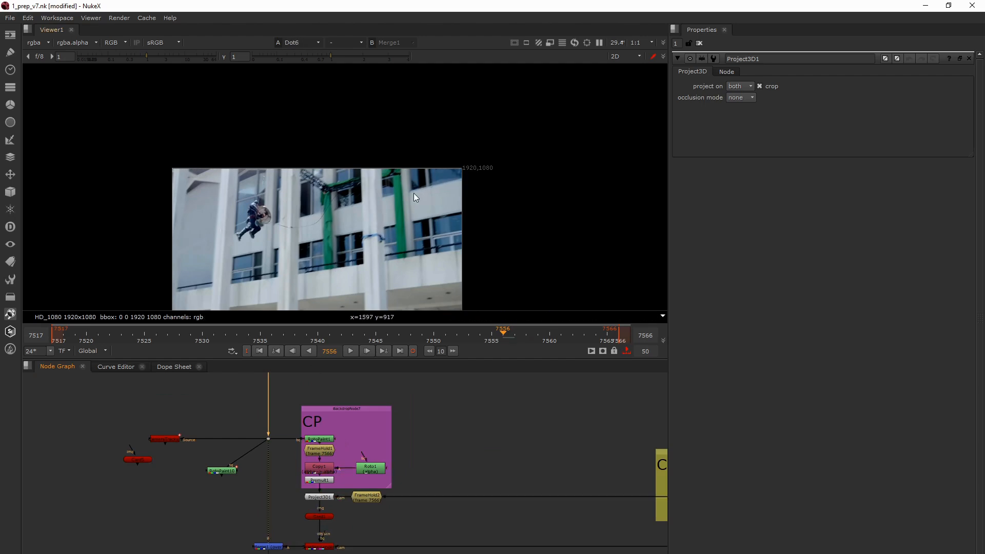
key("2")
- Step forward to frame 7560 to check the original plate's upper-right window
key("Right")
key("Right")
key("Right")
key("Right")
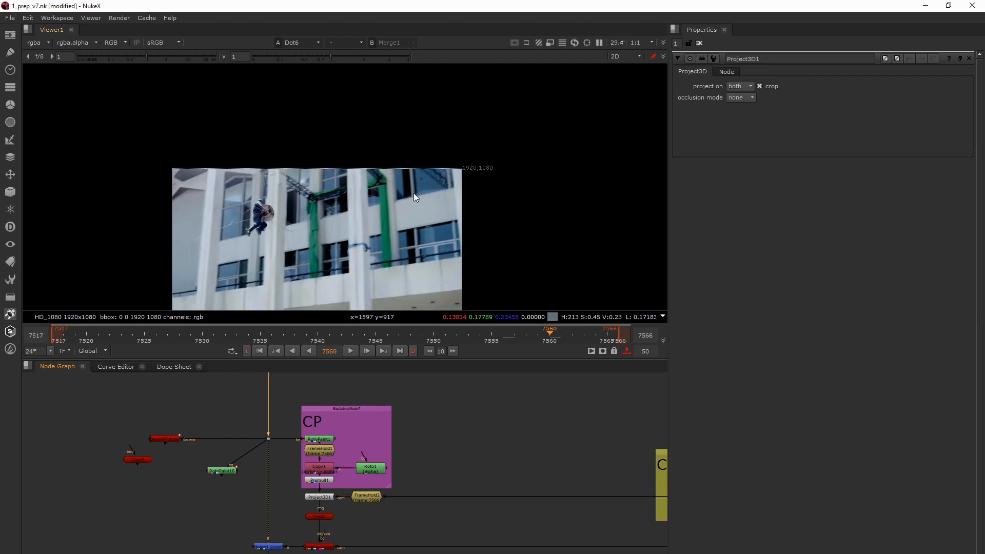
- Step forward to frame 7563 and compare the original plate with the Merge1 output
key("Right")
key("Right")
key("Right")
key("1")
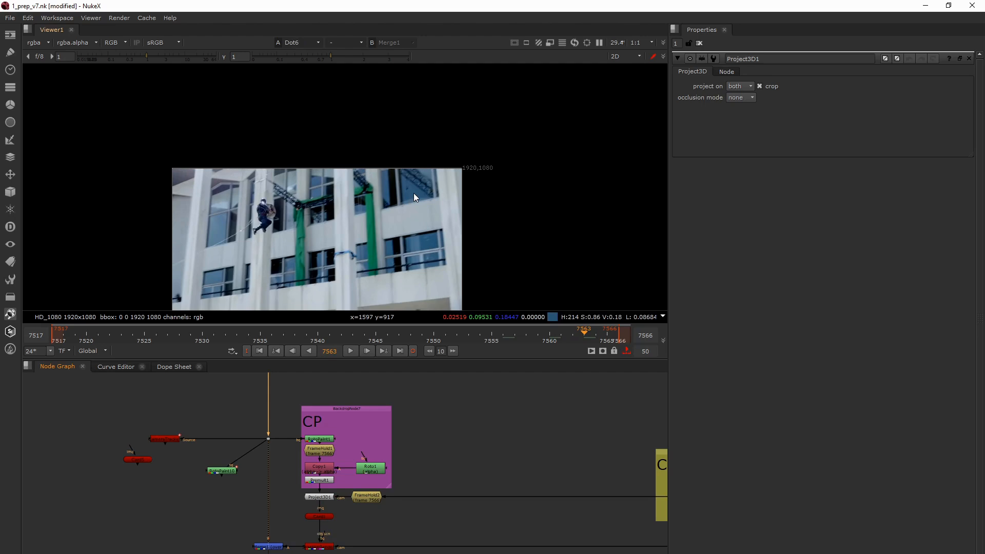
key("2")
key("1")
key("2")
- Compare the plate with the Merge1 output at frame 7561 and step the Merge1 result forward to frame 7566
key("Left")
key("Left")
key("1")
key("2")
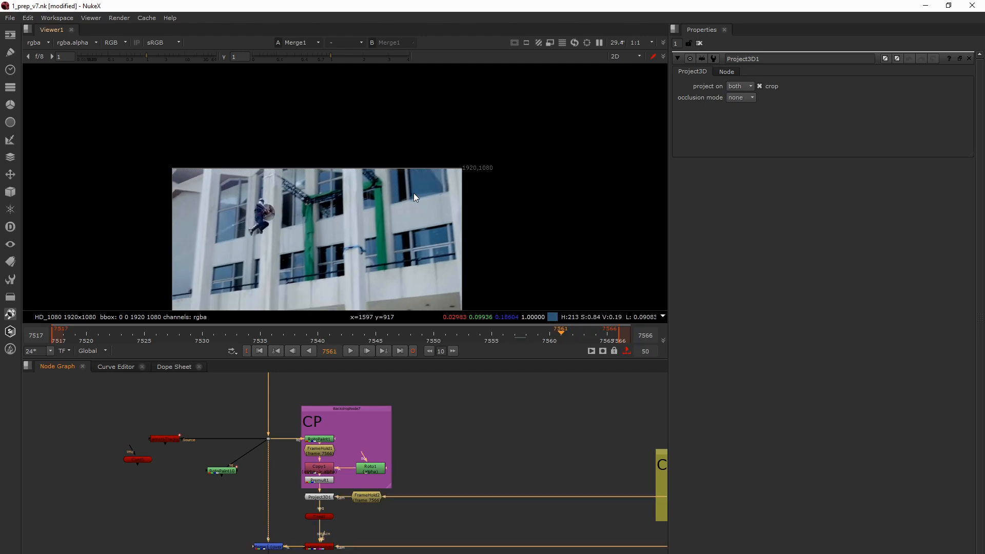
key("Left")
key("Right")
key("Right")
key("Right")
key("Right")
key("Right")
key("Right")
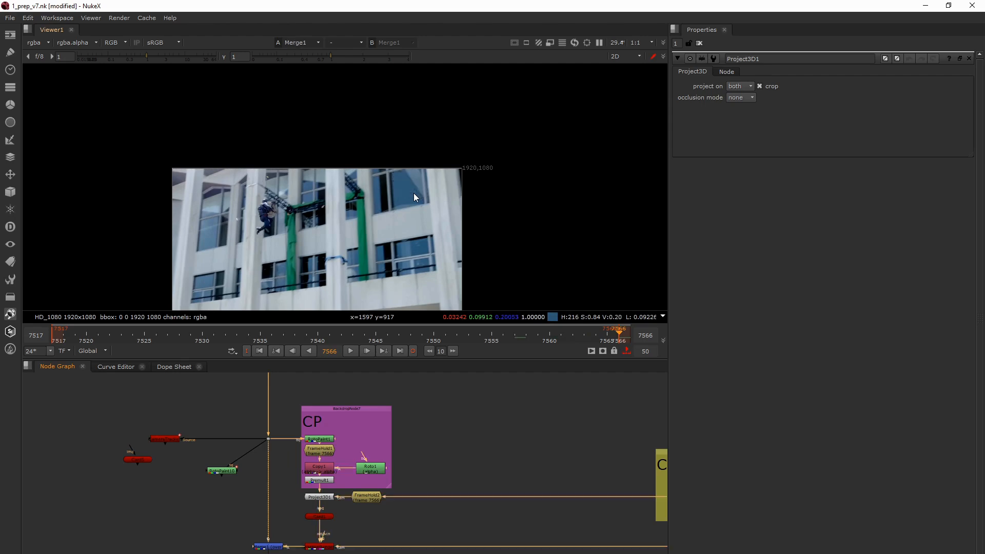
- Load Premult2 of the green CP group into the viewer to inspect its masked clean-plate patches
scroll(366, 467, "down", 1)
middle_click_drag(366, 499, 373, 418)
middle_click_drag(400, 532, 405, 456)
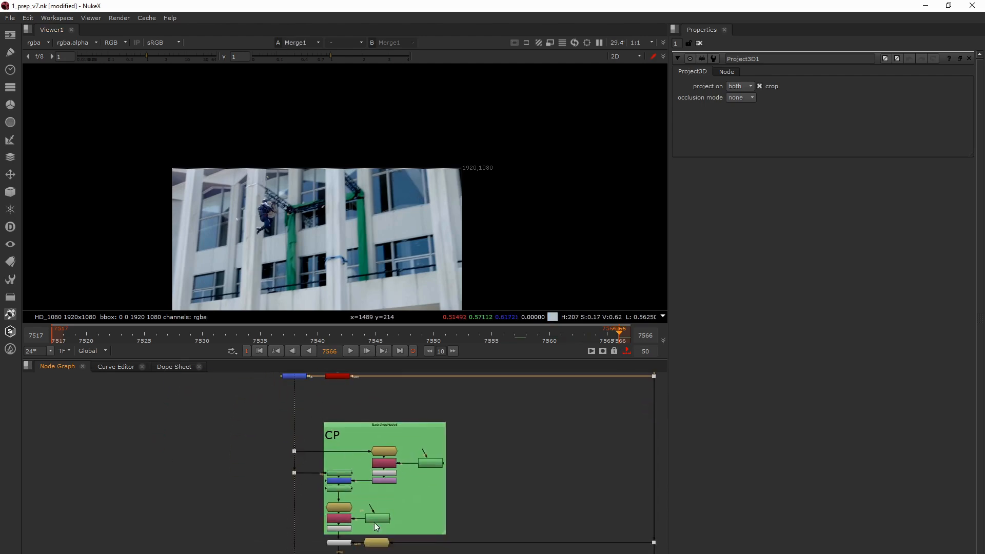
scroll(347, 531, "up", 4)
left_click(343, 527)
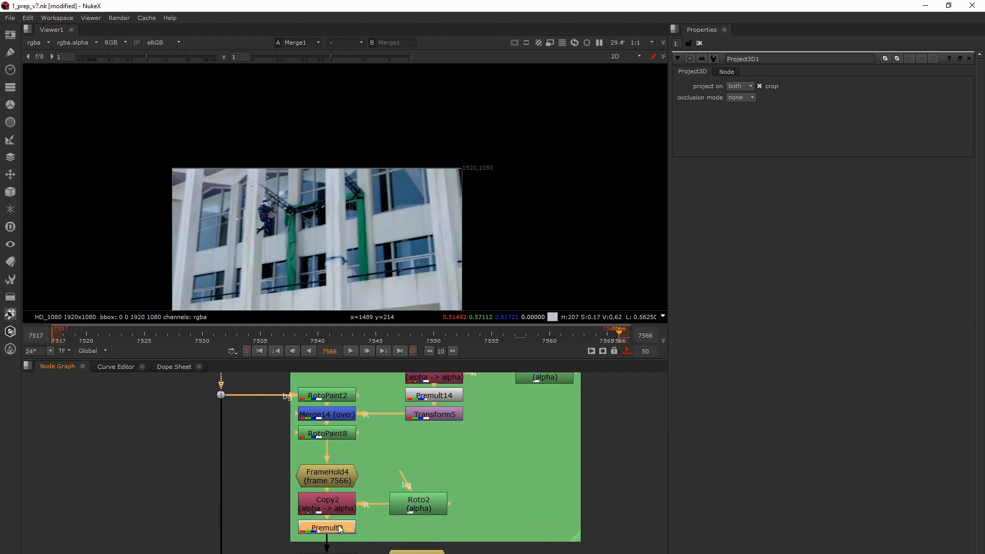
key("1")
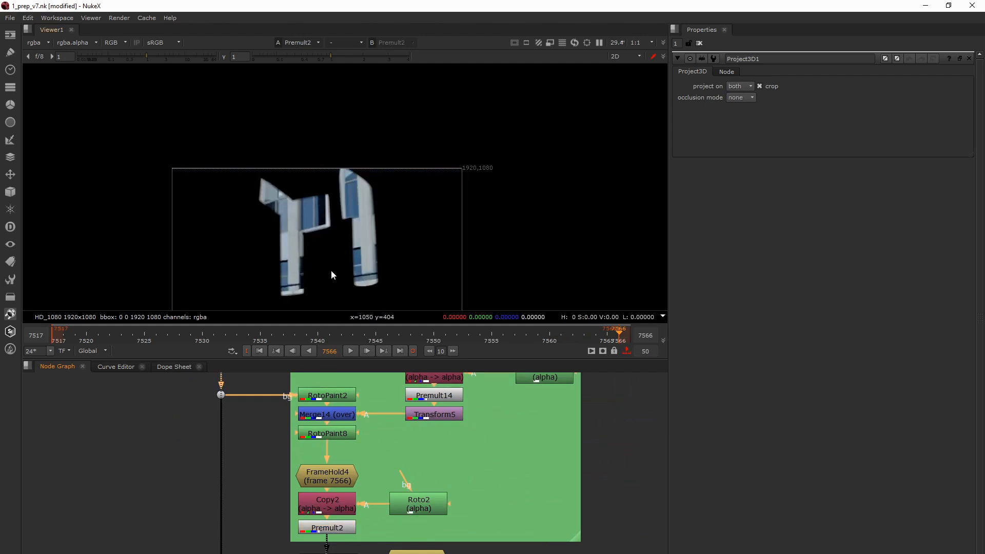
- Load RotoPaint2 into the viewer and compare its painted result with the incoming plate at frame 7566
middle_click_drag(325, 421, 330, 429)
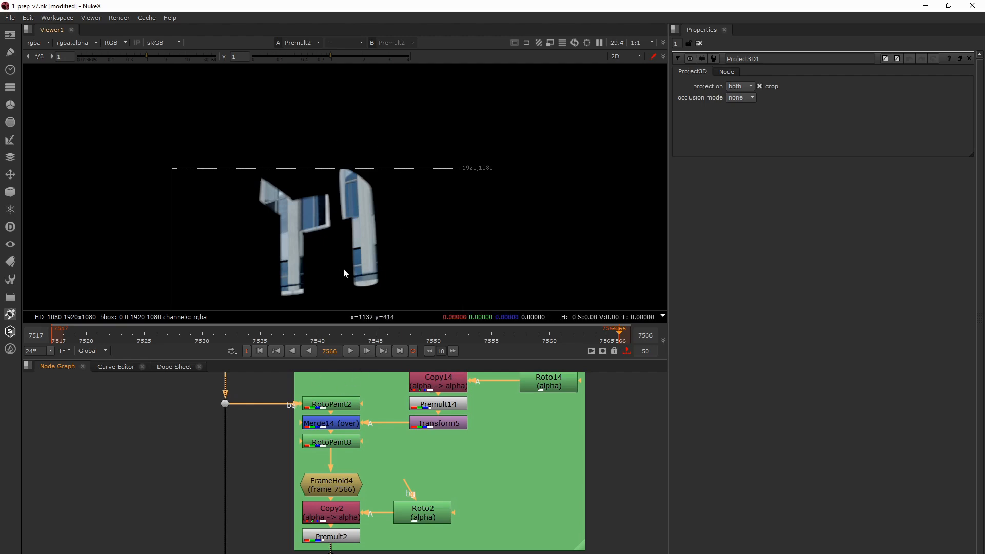
left_click(334, 404)
key("1")
scroll(337, 407, "down", 1)
scroll(337, 407, "down", 1)
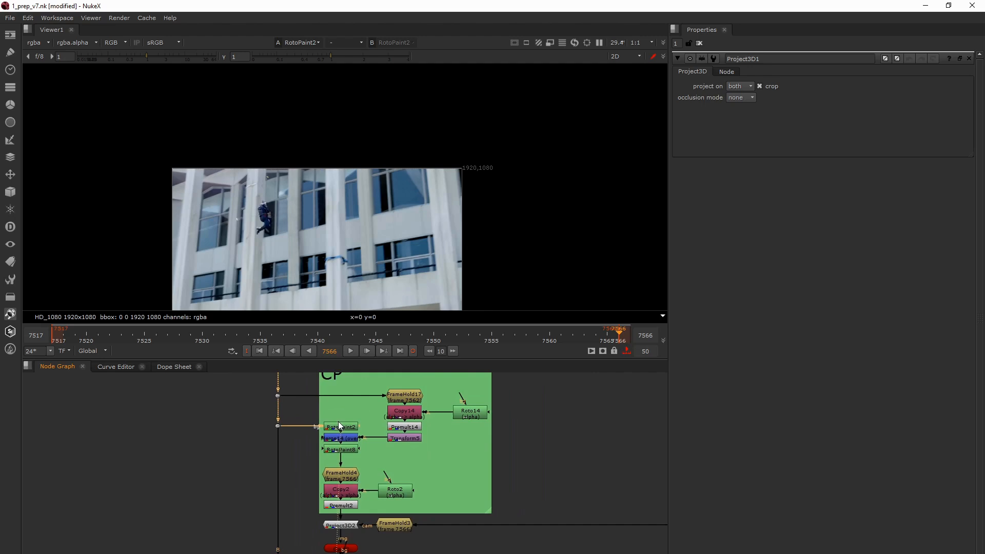
left_click_drag(261, 402, 299, 440)
key("1")
key("1")
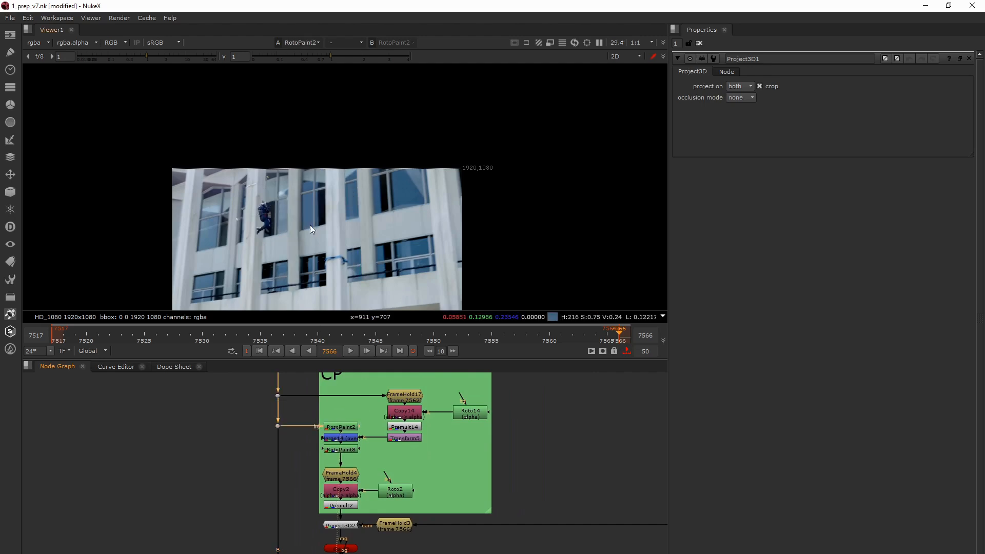
key("2")
key("1")
key("2")
key("1")
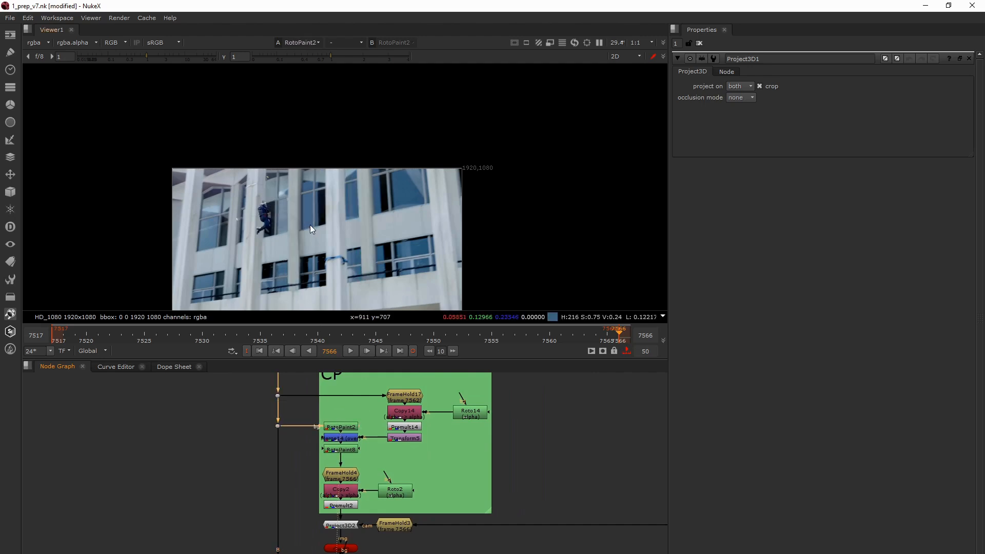
- View the Transform5 output and examine the FrameHold17, Copy14 and Roto14 nodes that build its patch
left_click(344, 425)
left_click(397, 437)
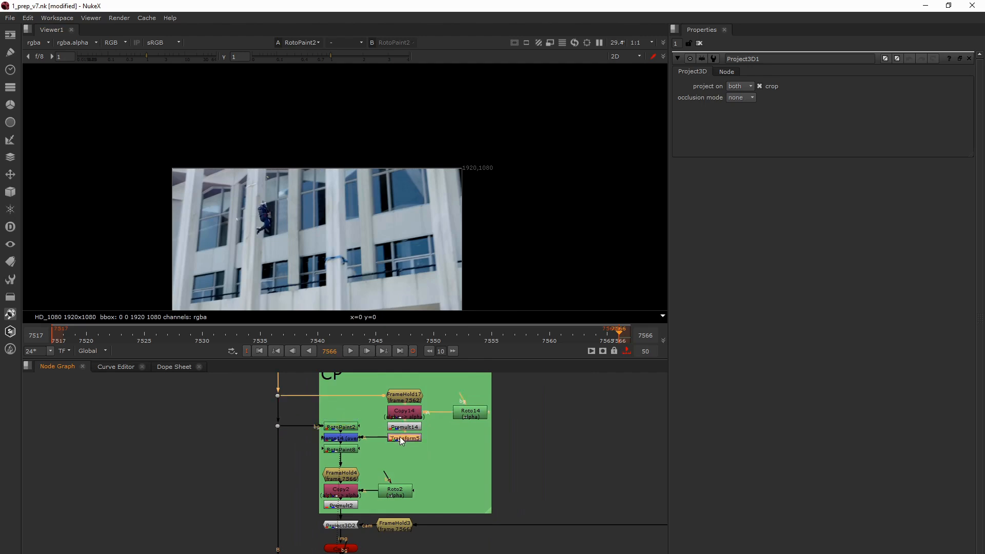
key("1")
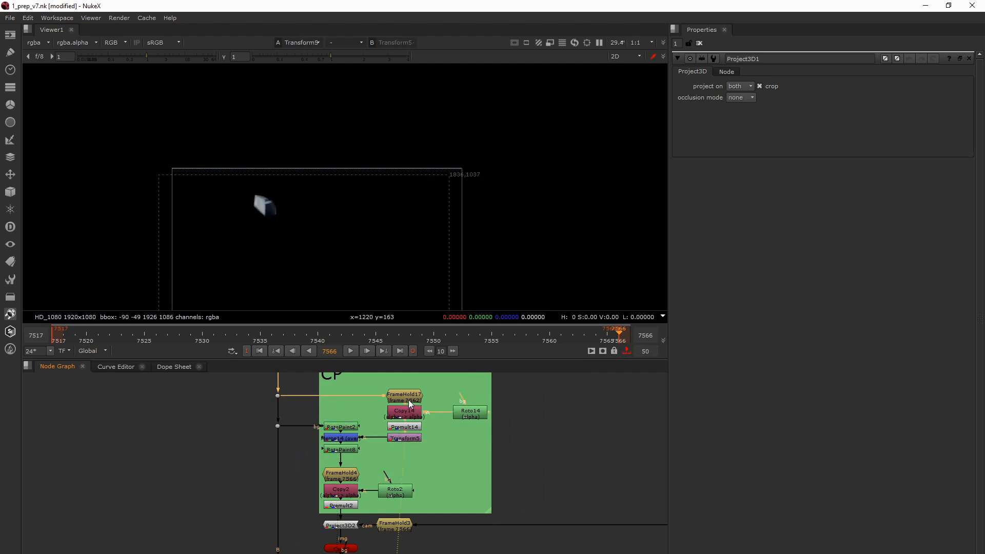
scroll(413, 402, "up", 4)
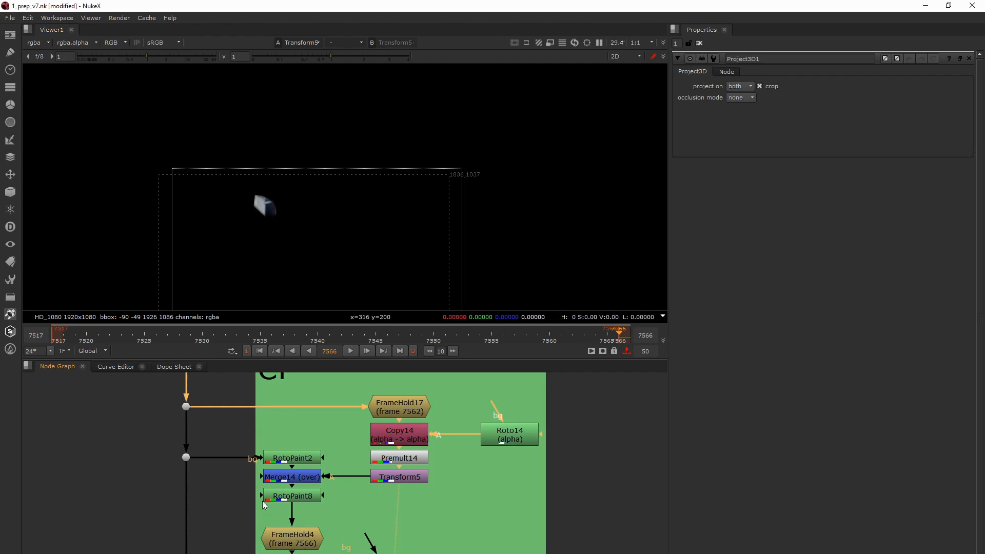
- View RotoPaint2 and RotoPaint8, toggling Merge14 off and on to check the effect of the Transform5 patch
key("1")
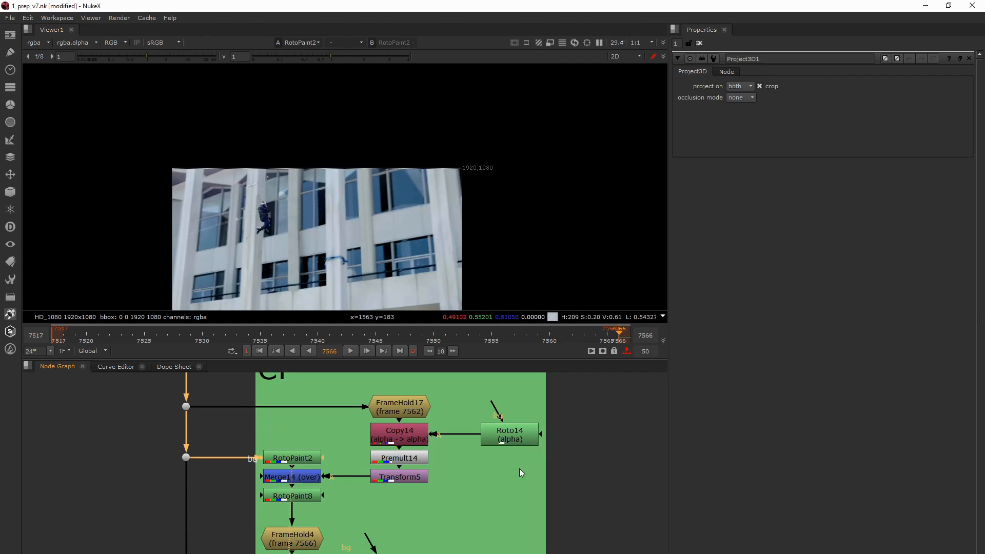
key("1")
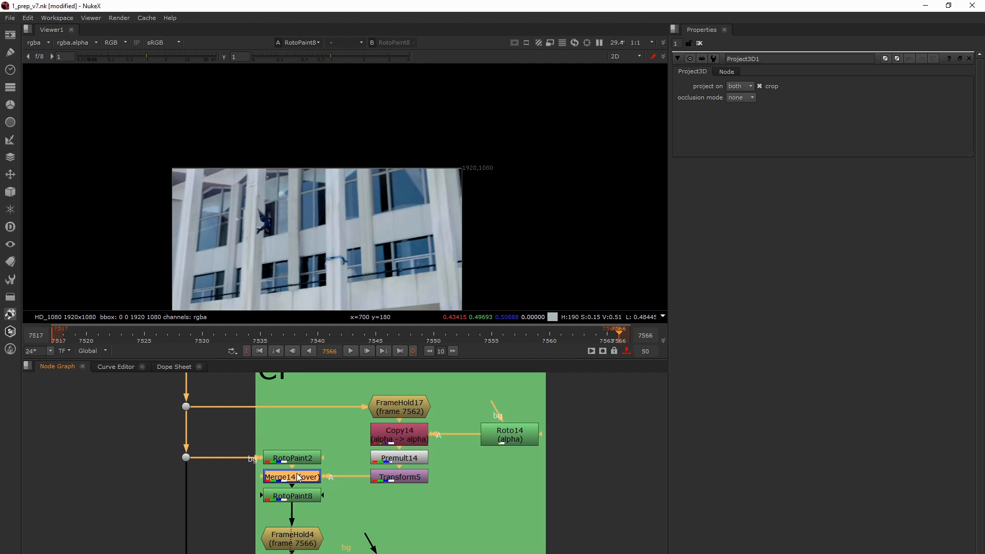
key("d")
key("d")
key("d")
key("d")
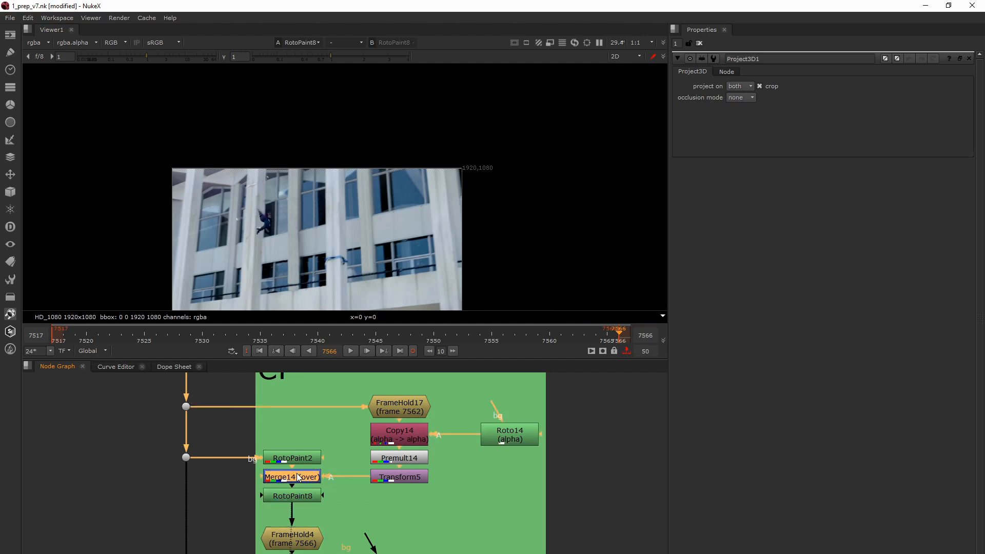
key("d")
key("d")
key("d")
key("d")
key("d")
key("d")
- Return the viewer to Premult2 and examine the Project3D2 chain below it
middle_click_drag(300, 497, 311, 448)
scroll(311, 448, "down", 1)
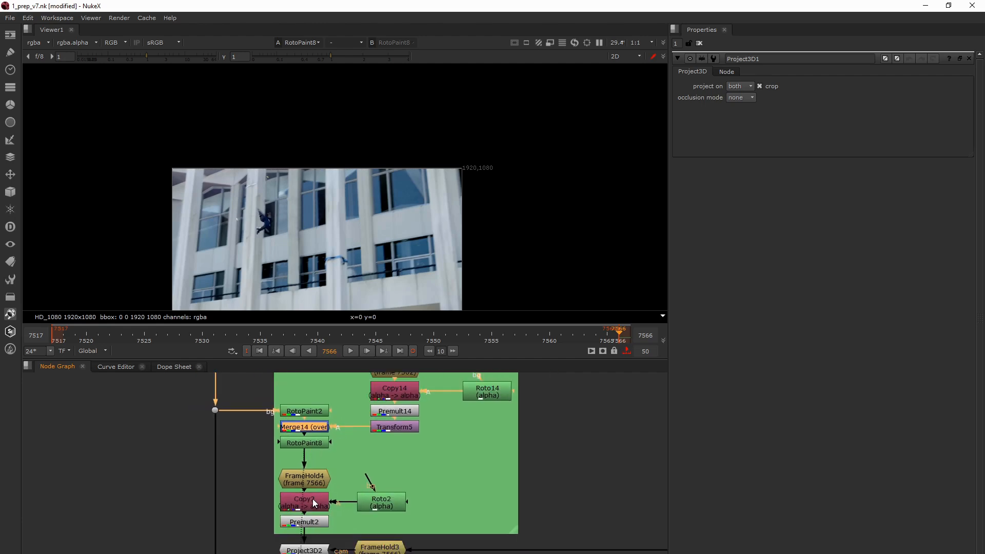
left_click(314, 519)
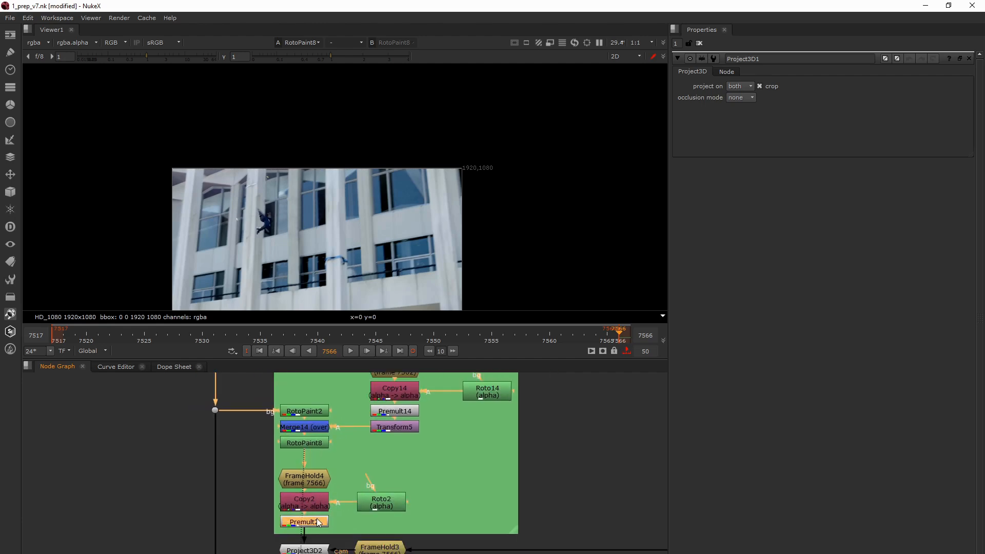
key("1")
middle_click_drag(318, 543, 322, 466)
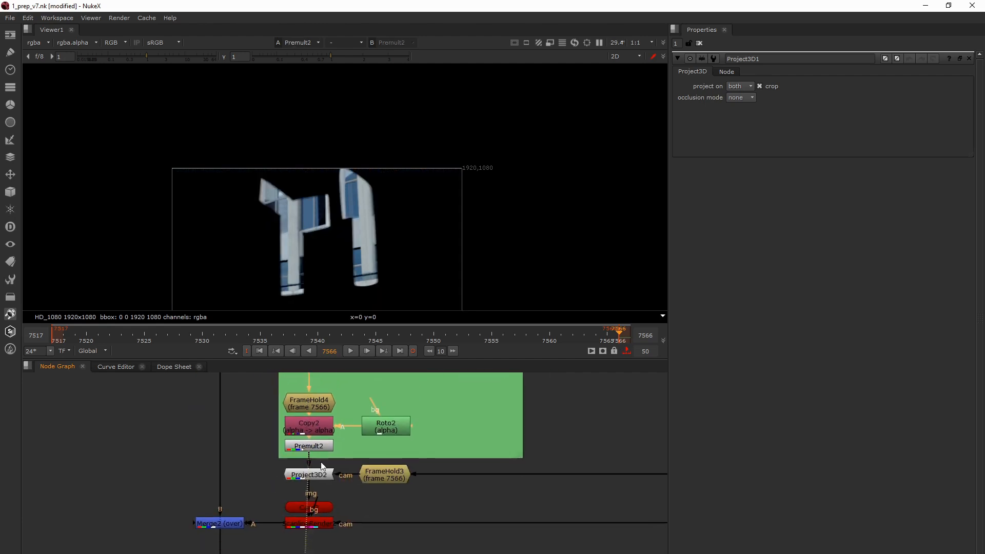
- Select Project3D2, FrameHold3, Card2 and the ScanlineRender, and trace their camera connection to the Cam node
left_click_drag(268, 459, 419, 545)
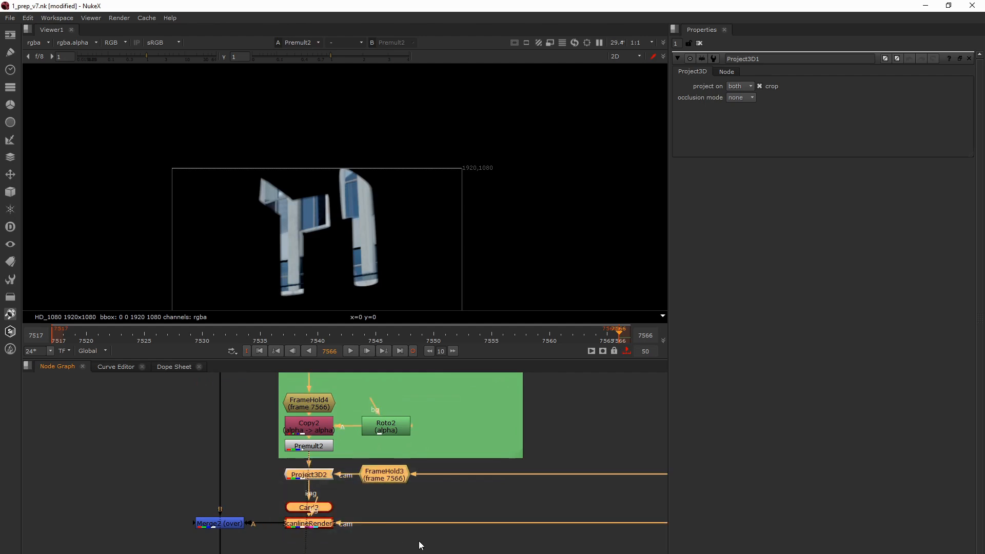
scroll(419, 544, "down", 2)
scroll(444, 537, "up", 1)
middle_click_drag(444, 538, 220, 553)
scroll(228, 553, "down", 3)
middle_click_drag(275, 495, 276, 550)
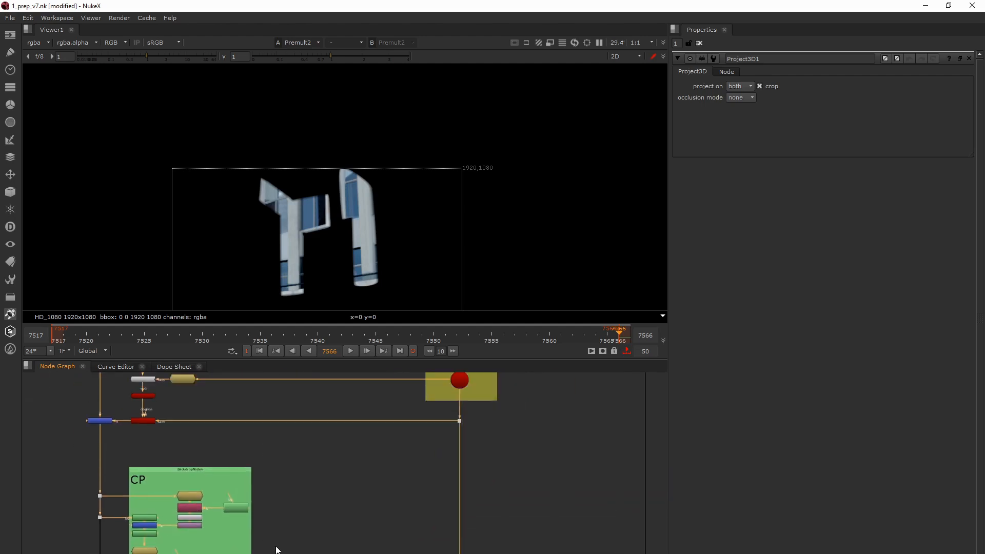
scroll(276, 550, "down", 2)
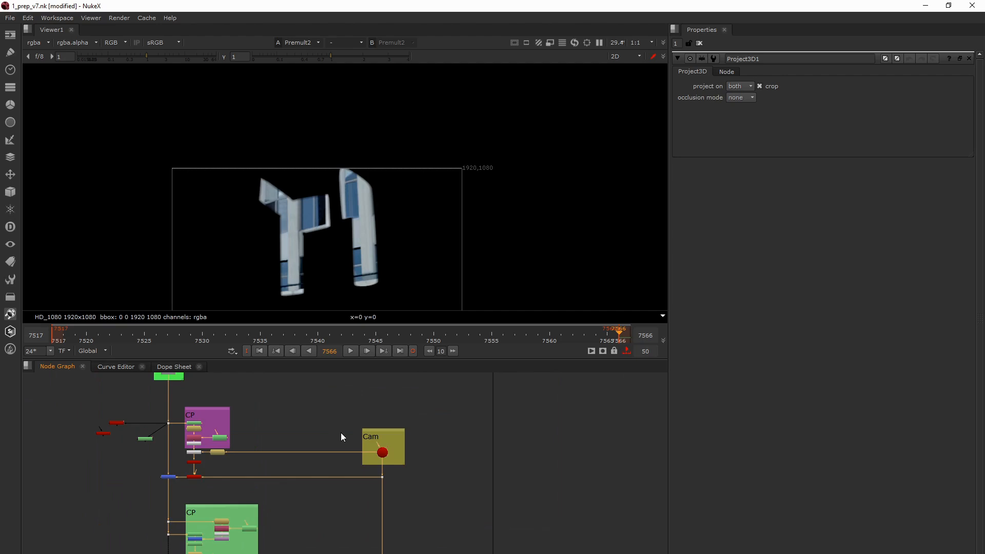
- Trace the green CP group's projection through its ScanlineRender to Merge2 on the main plate branch
left_click_drag(357, 437, 395, 463)
scroll(394, 463, "down", 2)
scroll(350, 510, "up", 5)
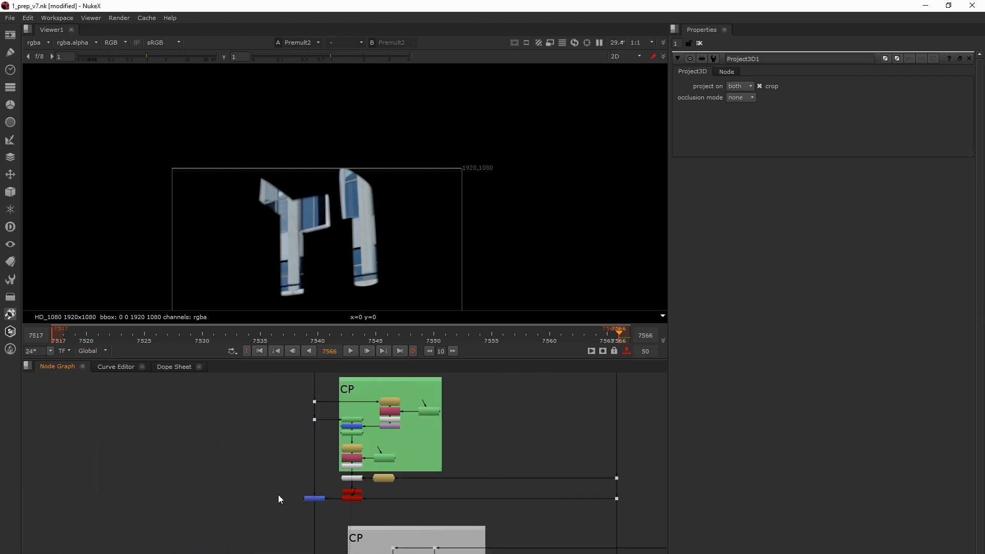
scroll(358, 504, "down", 5)
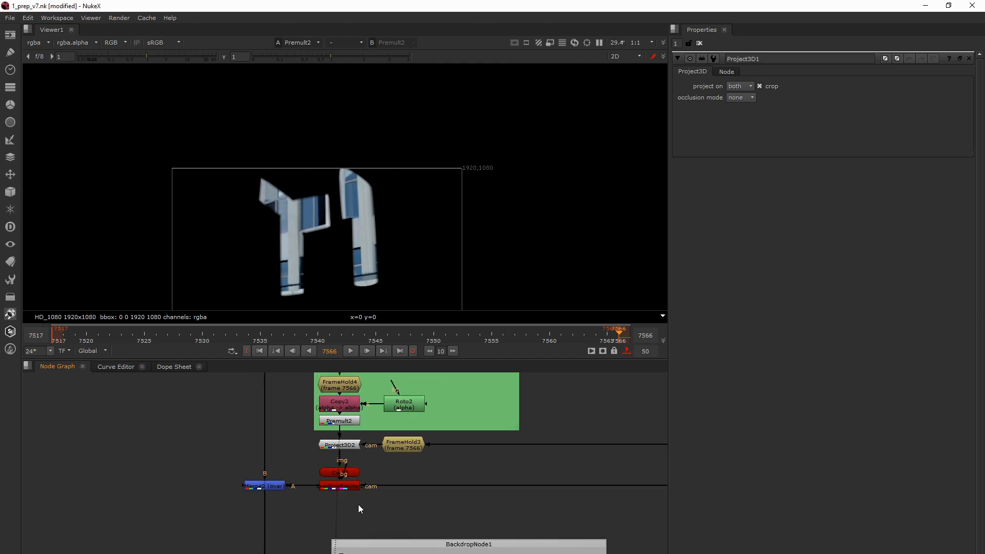
middle_click_drag(389, 506, 362, 514)
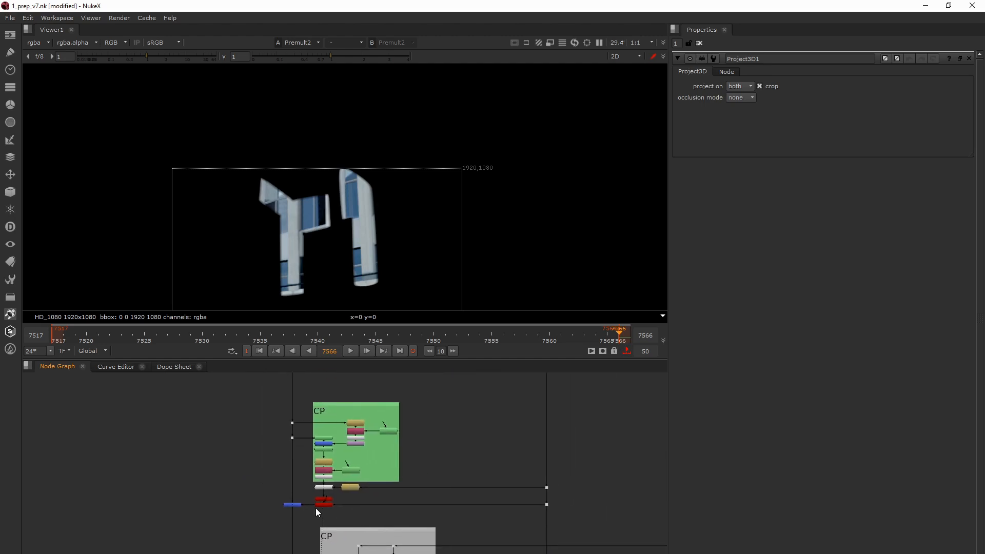
scroll(303, 516, "down", 3)
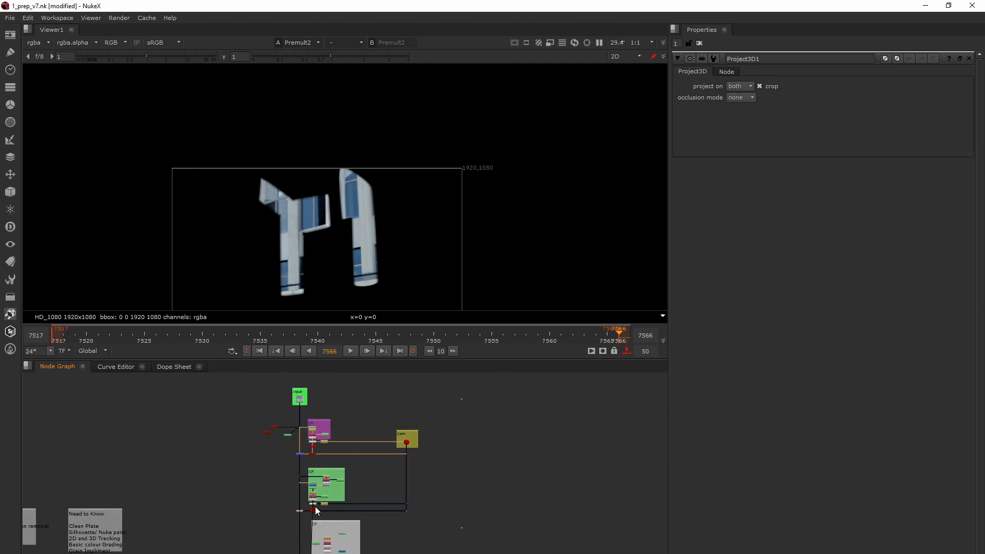
- Examine the Cam backdrop's camera and the Input plate that feed the clean-plate projection groups
left_click(401, 434)
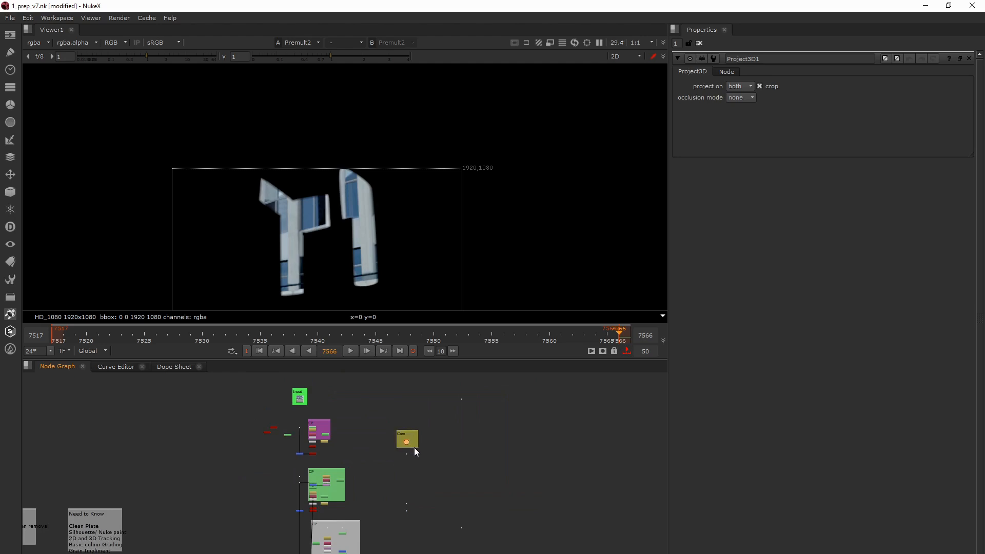
left_click_drag(378, 423, 420, 448)
scroll(333, 452, "up", 4)
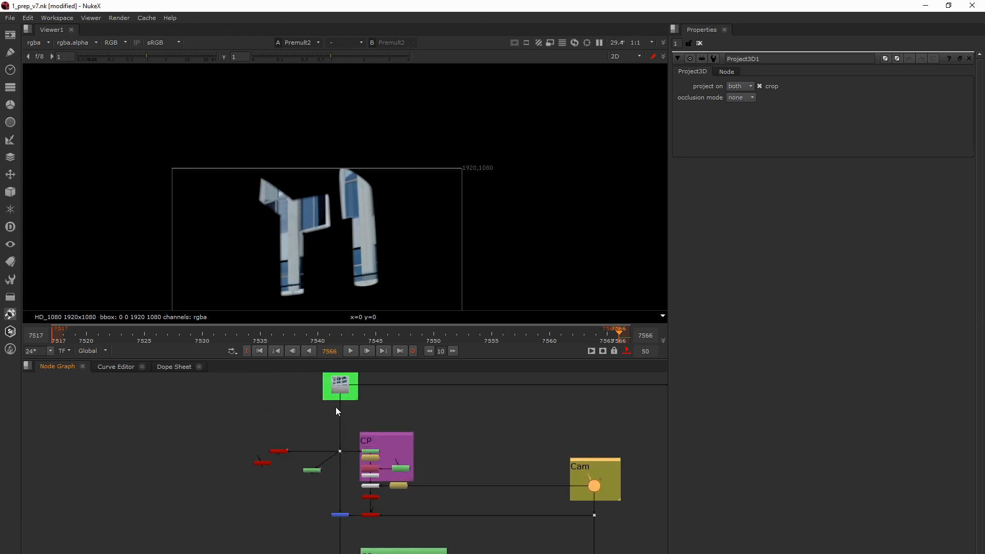
middle_click_drag(336, 407, 333, 439)
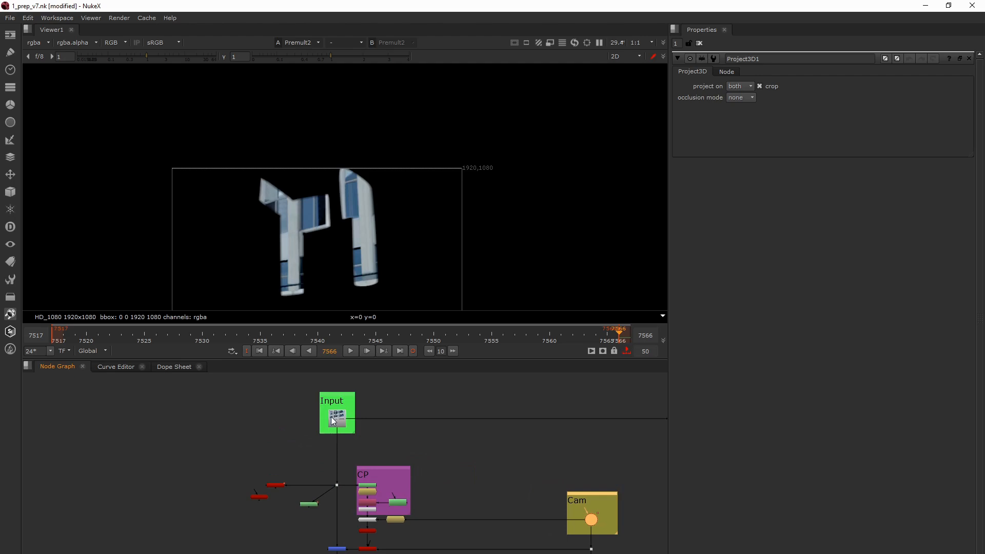
left_click(331, 417)
mouse_move(300, 405)
left_mouse_down()
mouse_move(366, 439)
mouse_move(300, 404)
left_mouse_up()
left_click_drag(300, 404, 361, 431)
left_click(361, 432)
scroll(328, 420, "down", 5)
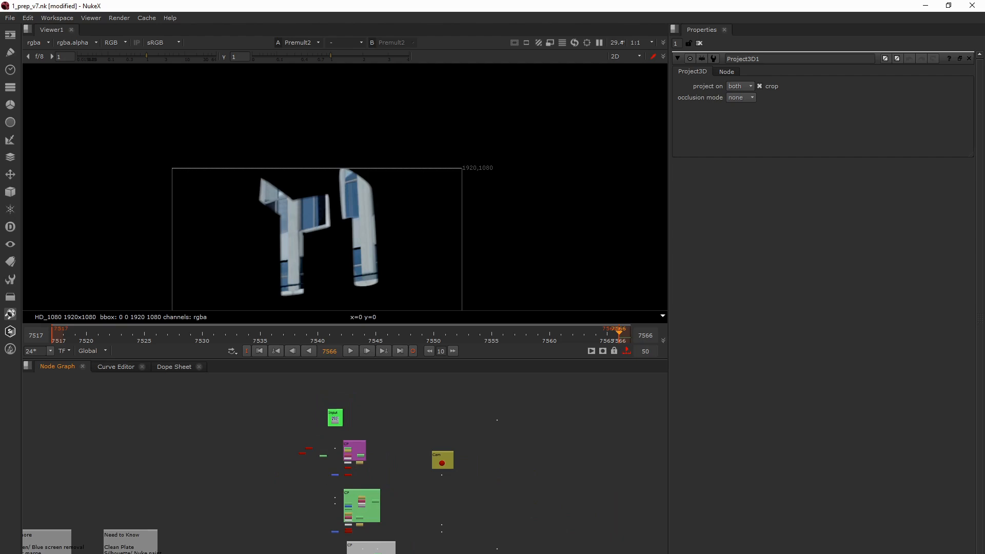
- Load the green CP group's ScanlineRender and Merge2 outputs into the viewer to check the projected patches
middle_click_drag(302, 553, 321, 484)
scroll(327, 530, "up", 1)
scroll(328, 530, "down", 1)
scroll(337, 449, "up", 3)
scroll(321, 484, "up", 3)
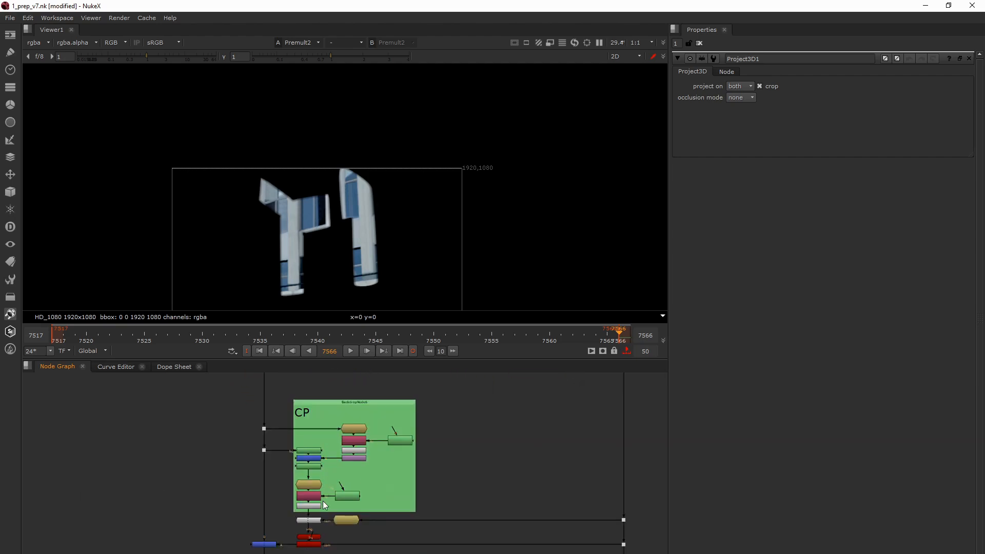
left_click(313, 544)
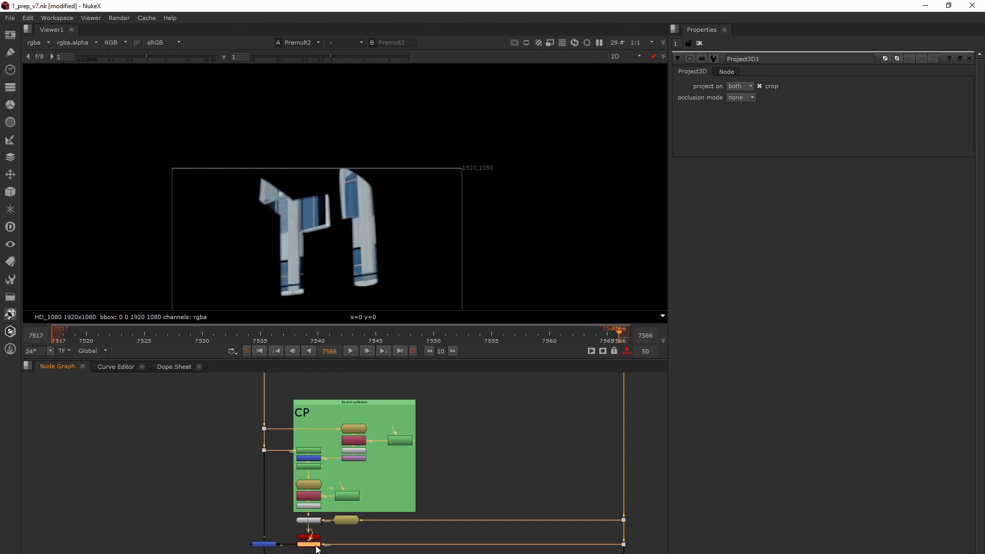
left_click(265, 545)
key("1")
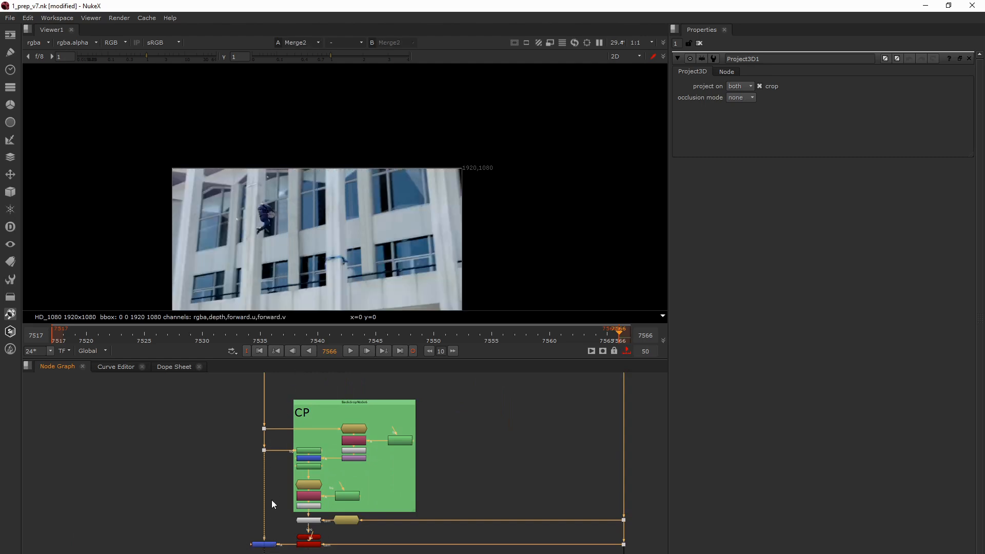
- Check the incoming plate dot against Merge2 and examine the chain from RotoPaint2 to Project3D2
left_click_drag(247, 444, 275, 466)
key("1")
key("1")
scroll(308, 518, "up", 1)
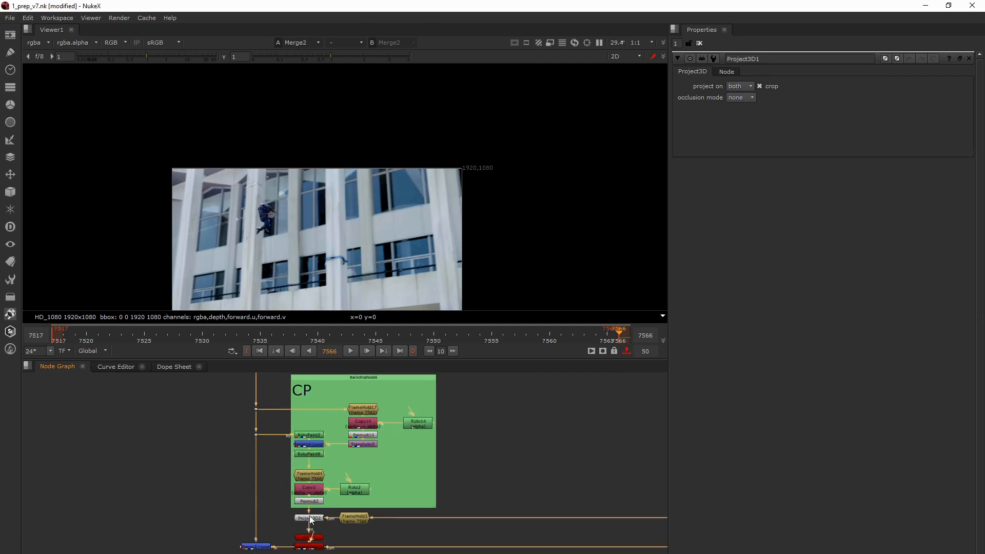
middle_click_drag(309, 515, 311, 500)
scroll(310, 499, "up", 1)
scroll(311, 503, "up", 1)
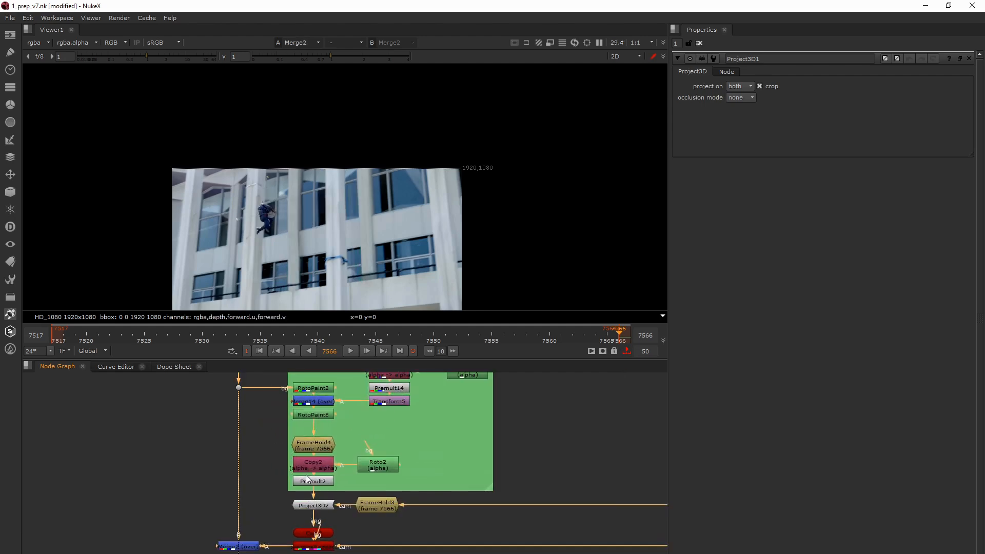
- Go to frame 7554 and check the green CP group's Merge2 result at that frame
middle_click_drag(309, 537, 324, 486)
scroll(324, 486, "up", 1)
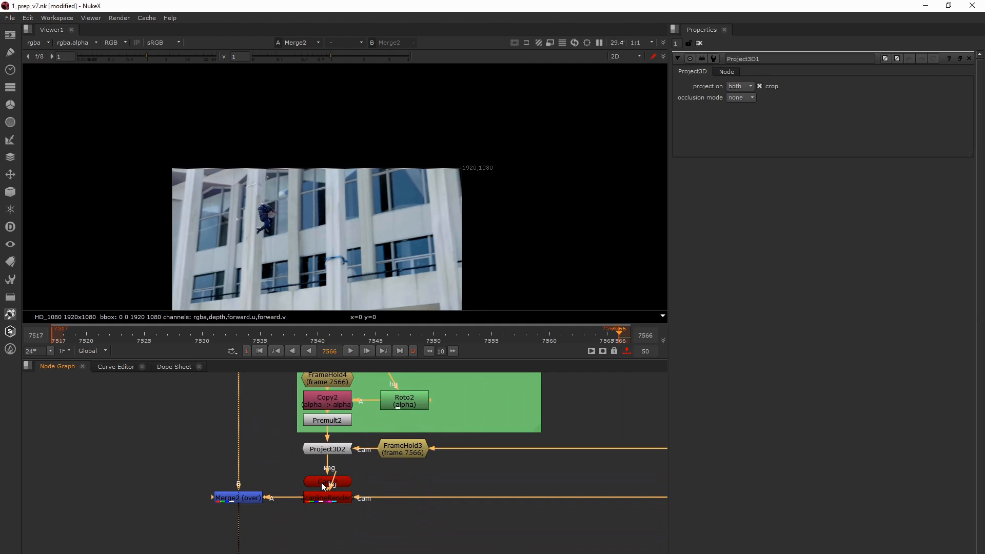
left_click(252, 482)
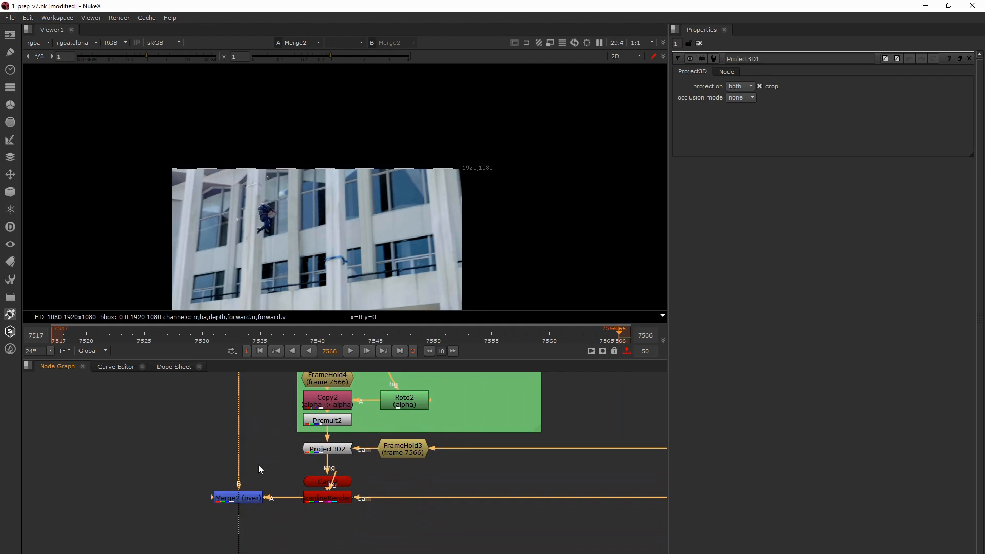
left_click(525, 335)
left_click(477, 341)
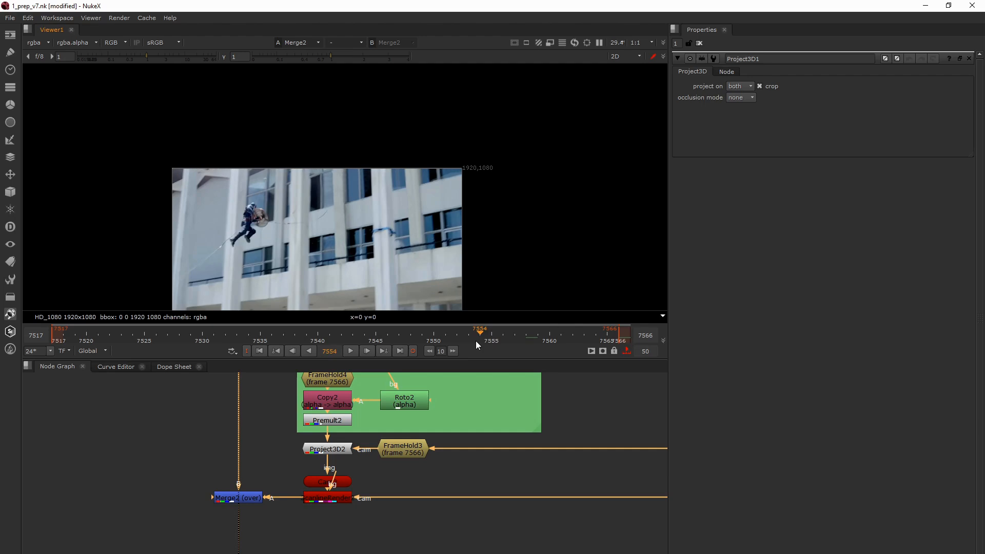
left_click(228, 496)
left_click(227, 505)
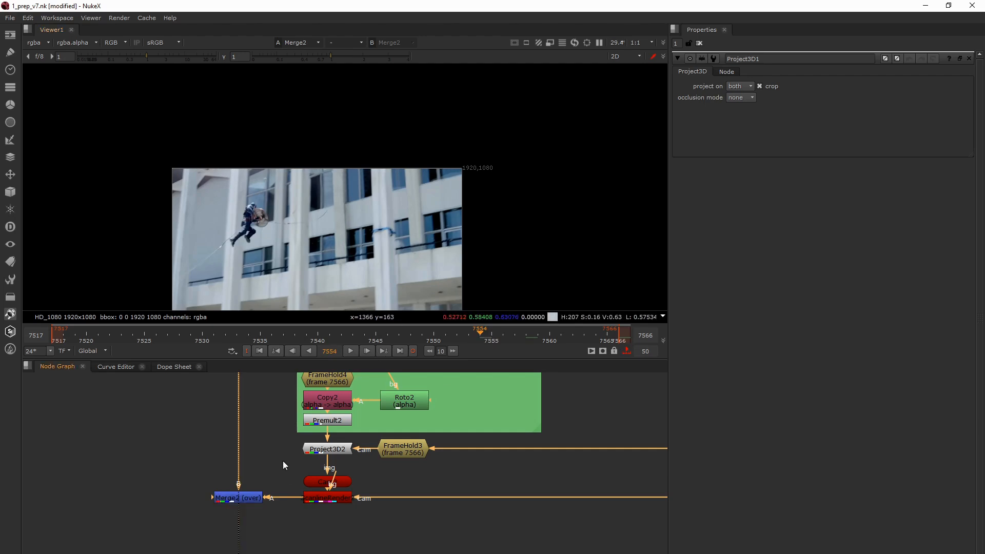
left_click(248, 497)
scroll(250, 498, "down", 5)
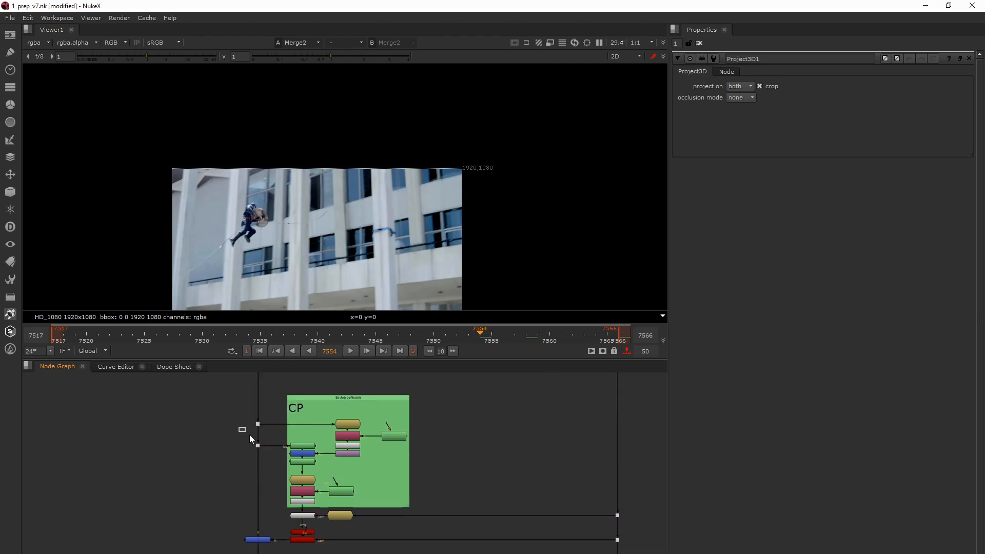
- Compare the incoming plate dot (Dot30) with Merge2 repeatedly in the viewer at frame 7554
left_click(258, 445)
key("1")
left_click(272, 462)
key("1")
key("2")
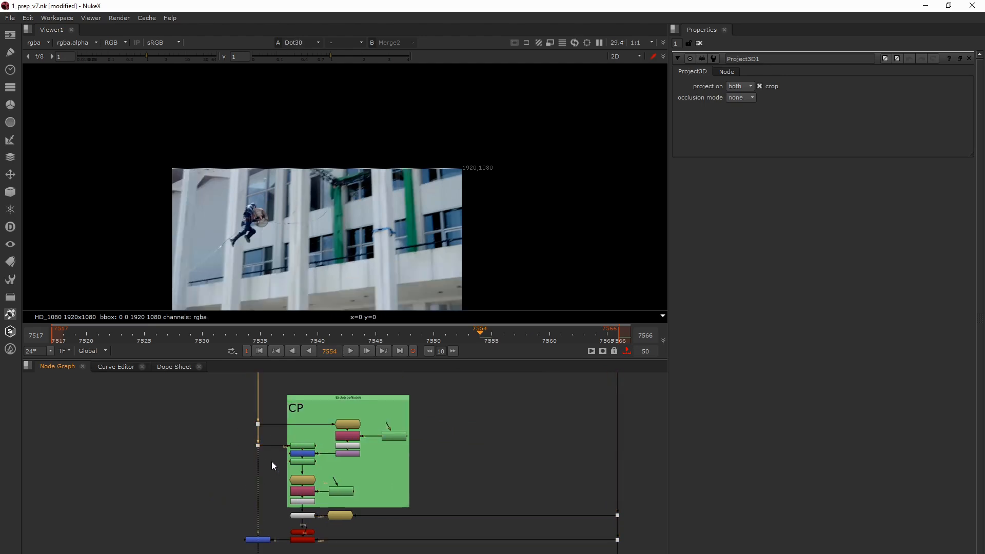
key("1")
key("1")
key("2")
key("1")
key("2")
key("1")
key("2")
key("1")
key("2")
key("1")
key("2")
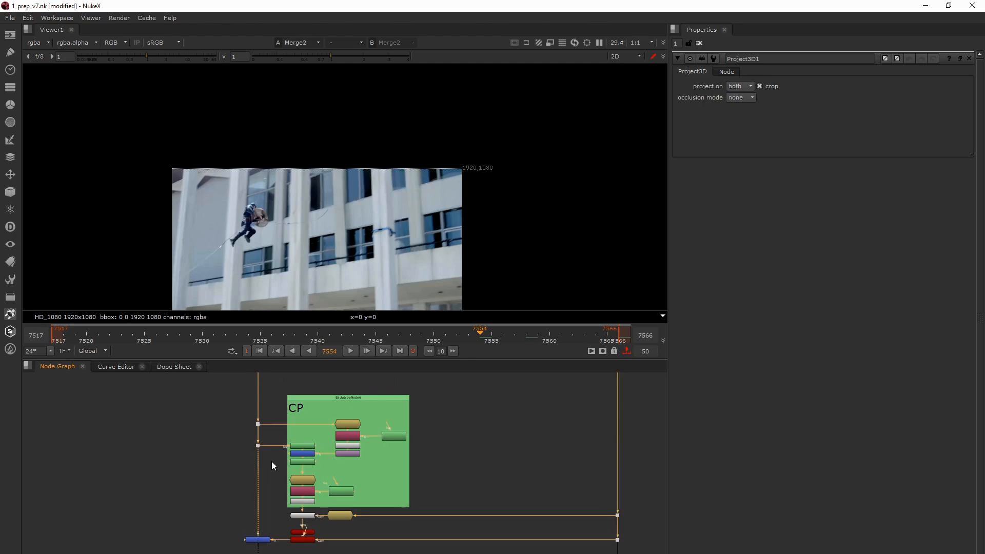
key("1")
key("2")
- Go to the last frame, 7566, and view RotoPaint3 in the grey CP group
left_click(401, 351)
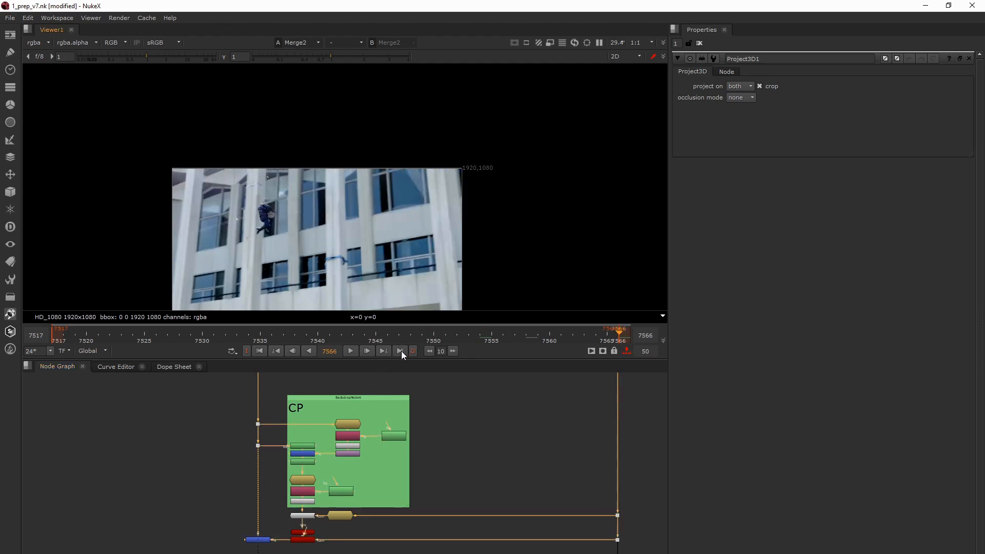
scroll(401, 455, "down", 4)
middle_click_drag(391, 524, 371, 470)
scroll(373, 468, "up", 4)
middle_click_drag(407, 522, 374, 476)
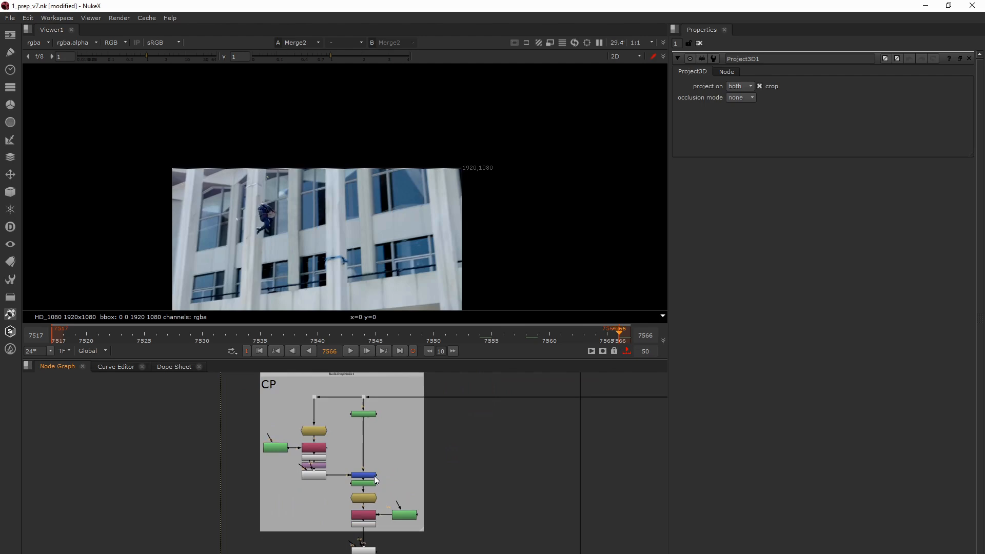
left_click(358, 414)
key("1")
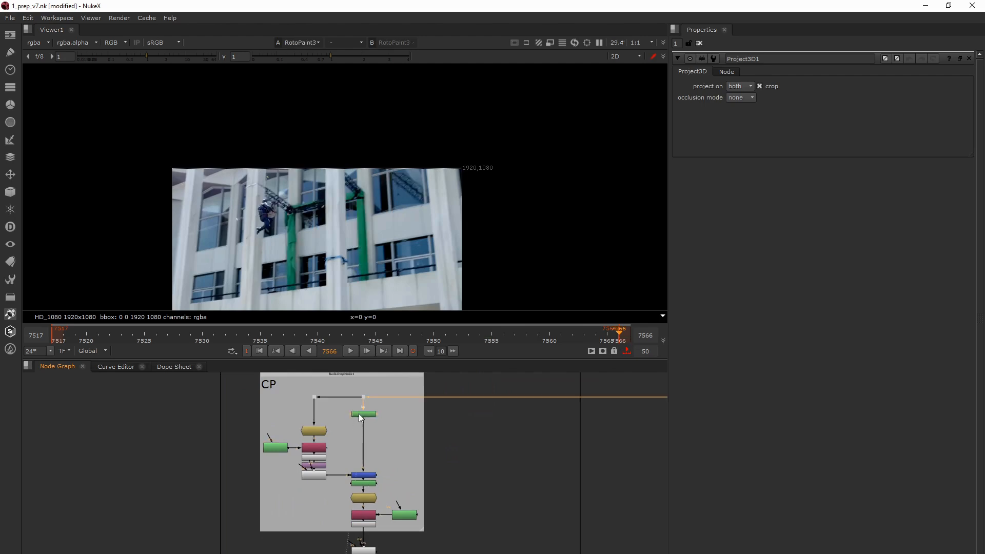
- Examine FrameHold6 in the grey CP group and view the patched result at RotoPaint4
scroll(361, 418, "up", 4)
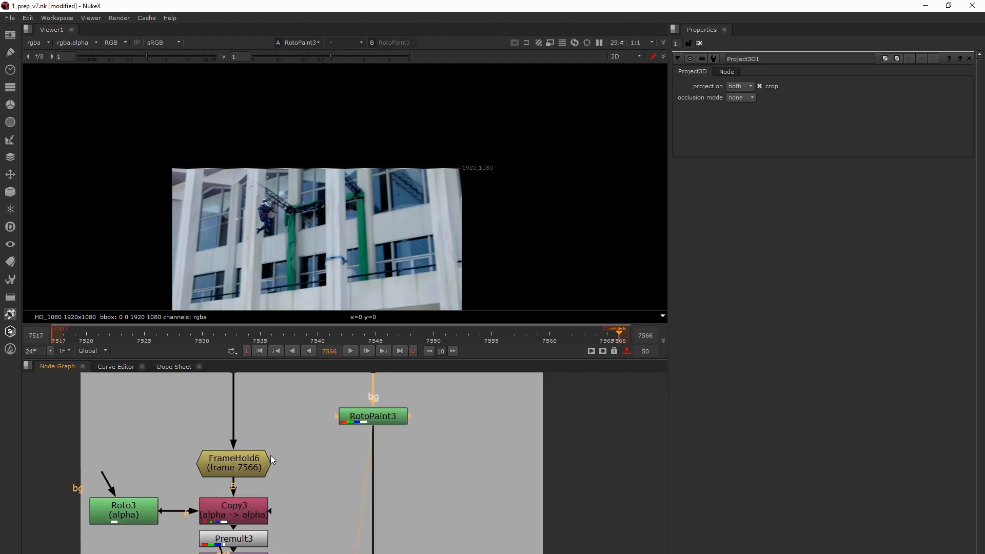
left_click(252, 466)
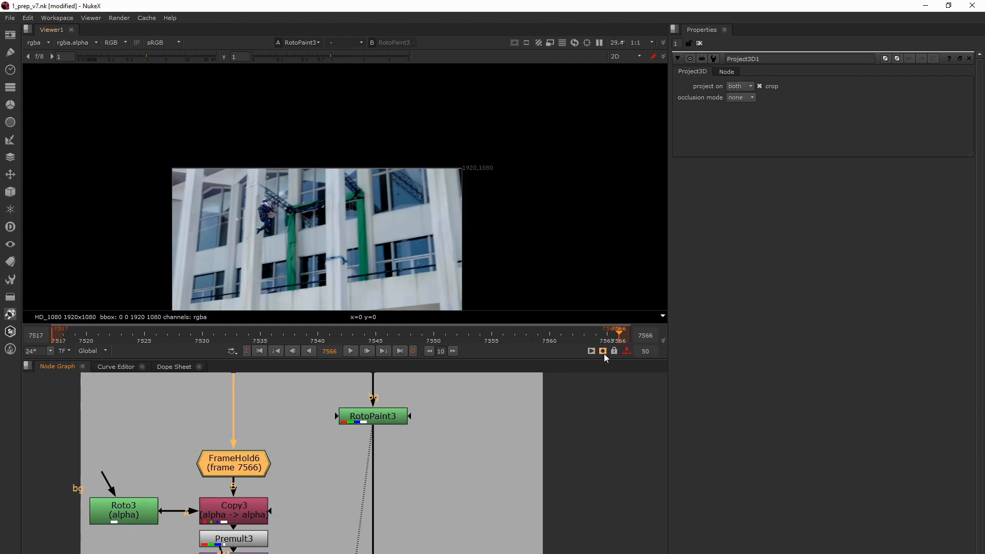
scroll(233, 481, "down", 3)
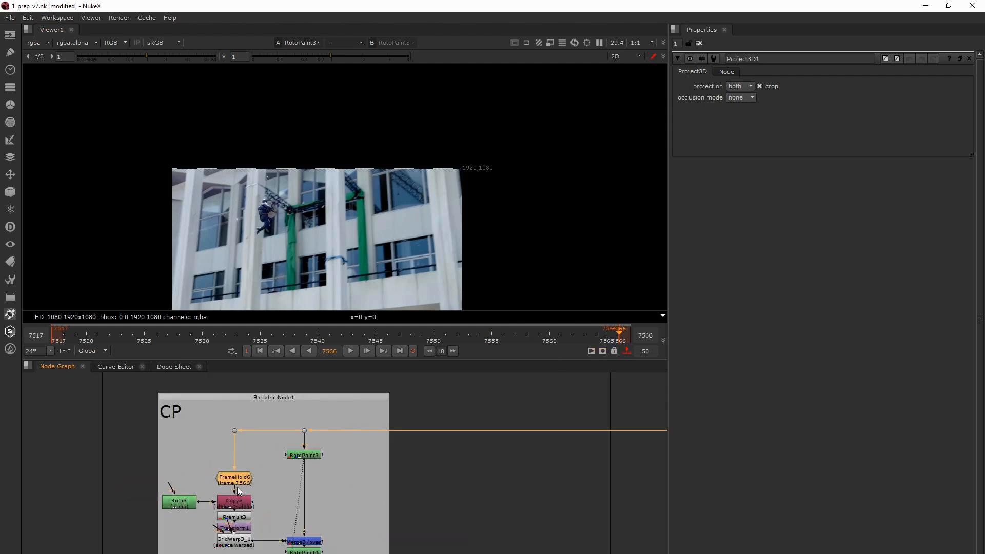
left_click(302, 551)
key("1")
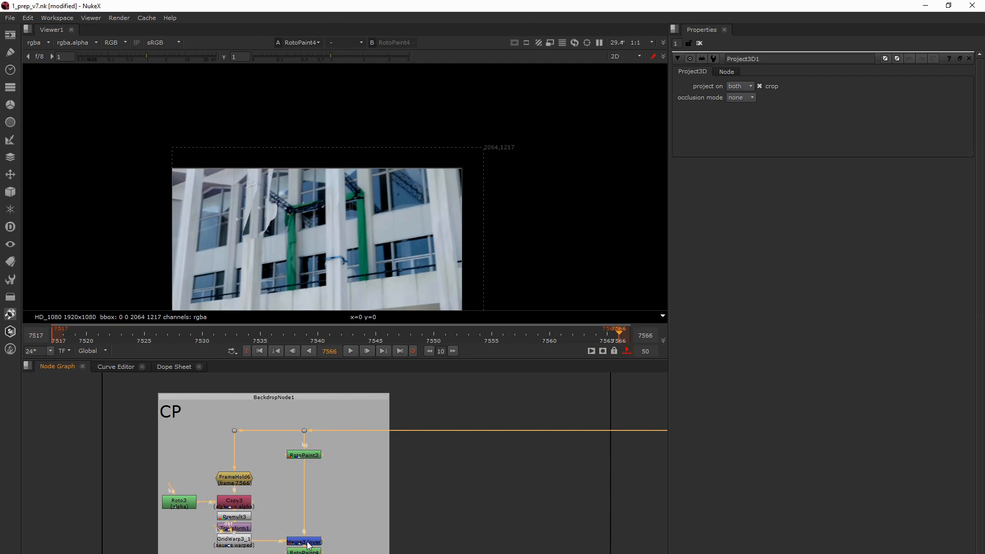
scroll(302, 548, "up", 5)
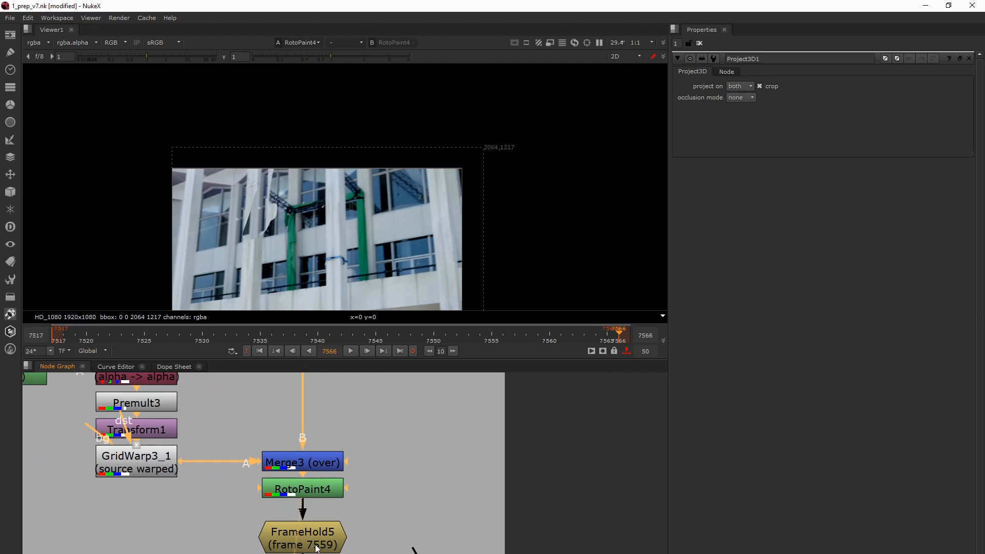
- Go to frame 7559 and view FrameHold5 below RotoPaint4
left_click(328, 351)
type("7559")
key("Return")
middle_click_drag(327, 498, 331, 449)
left_click(325, 488)
key("1")
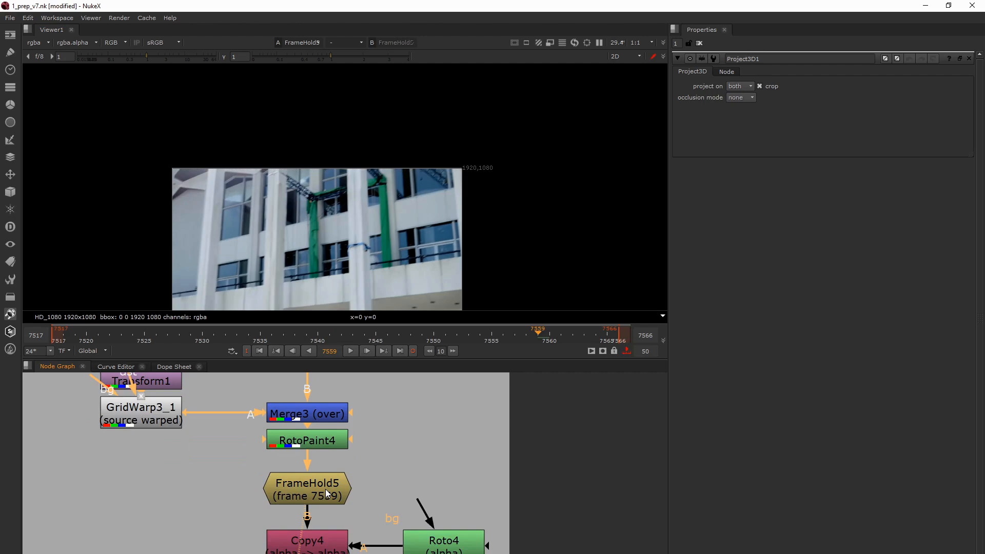
left_click(325, 488)
- Compare the original plate at Dot18 with the grey CP group's FrameHold5 clean plate in the viewer
scroll(325, 488, "down", 5)
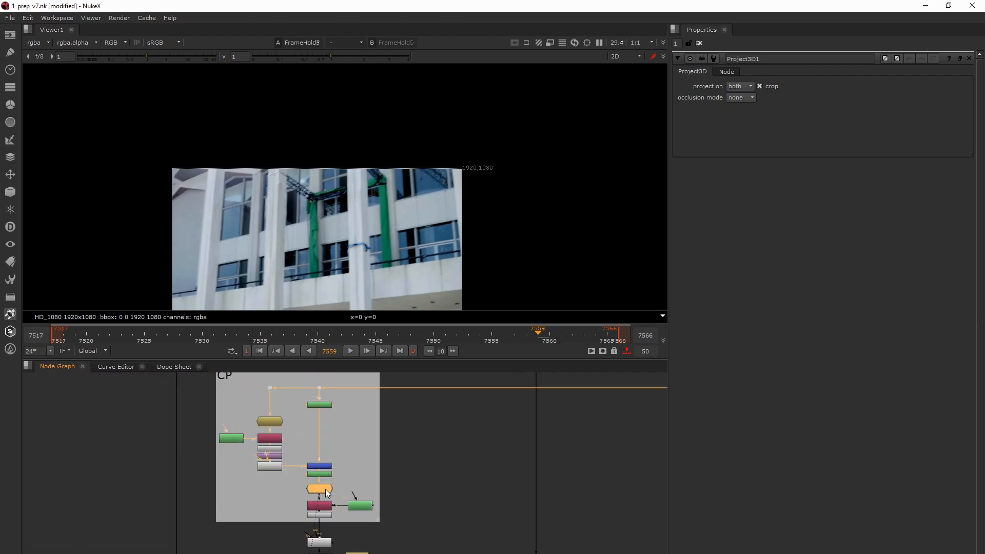
scroll(325, 488, "down", 3)
middle_click_drag(325, 488, 201, 510)
left_click_drag(343, 463, 408, 507)
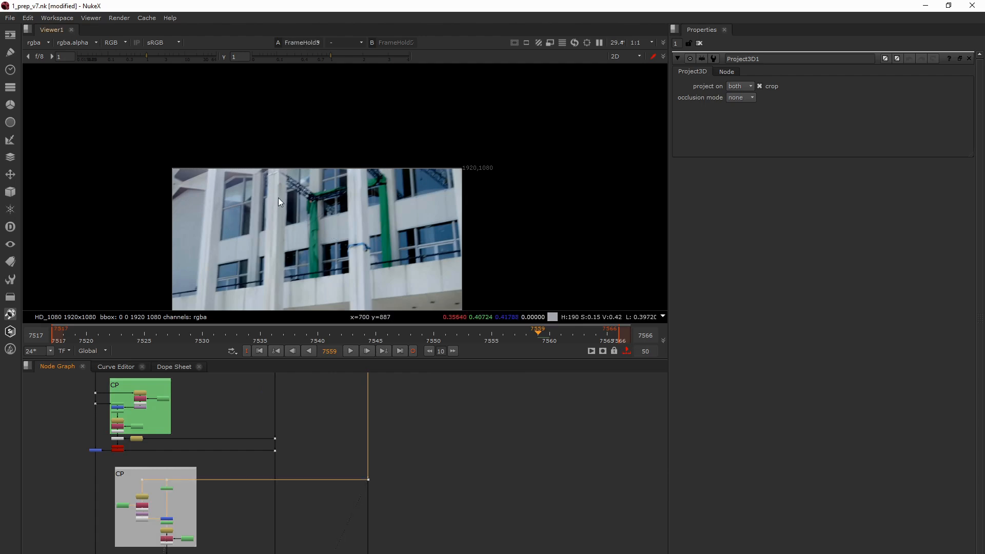
key("1")
key("1")
key("1")
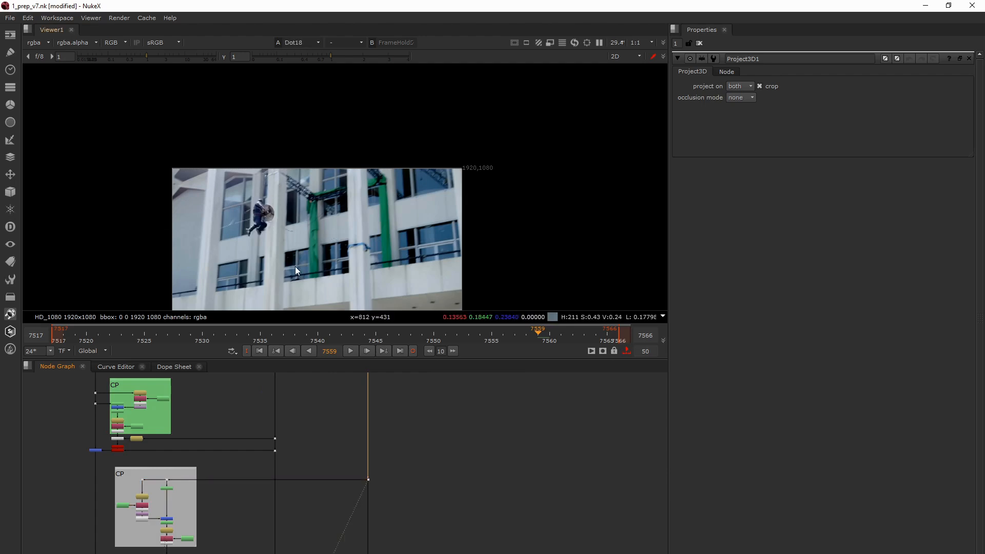
middle_click_drag(261, 249, 282, 259)
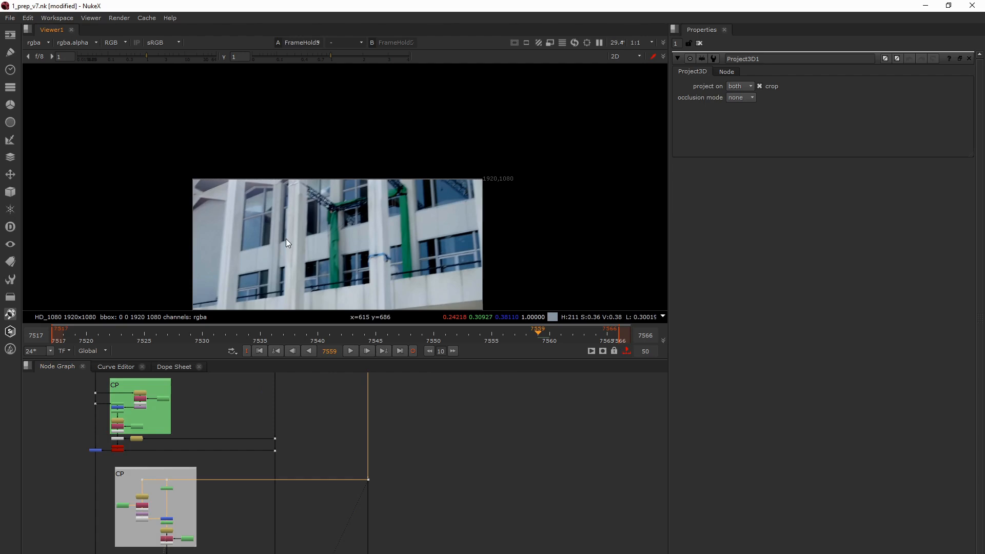
key("2")
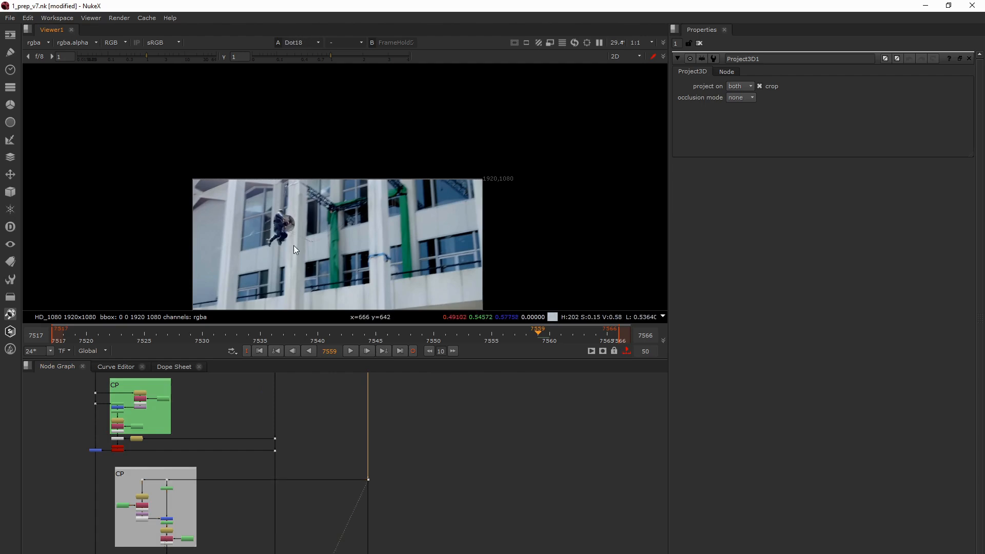
key("1")
key("2")
key("1")
key("2")
key("1")
key("2")
key("1")
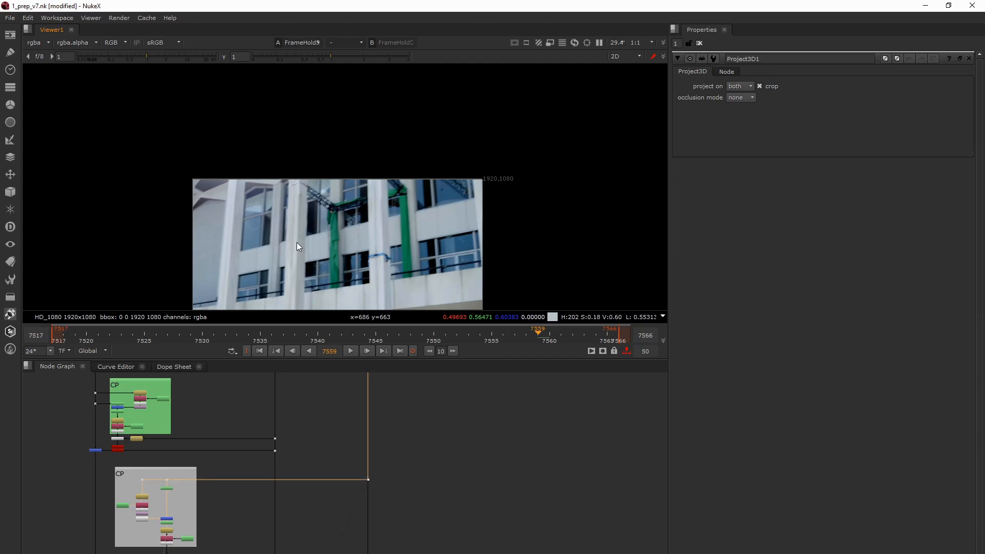
- View the grey CP group's Premult4 output to check the rotoscoped clean-plate patch
middle_click_drag(213, 509, 290, 466)
middle_click_drag(244, 511, 269, 512)
scroll(269, 466, "up", 1)
scroll(273, 478, "up", 2)
key("1")
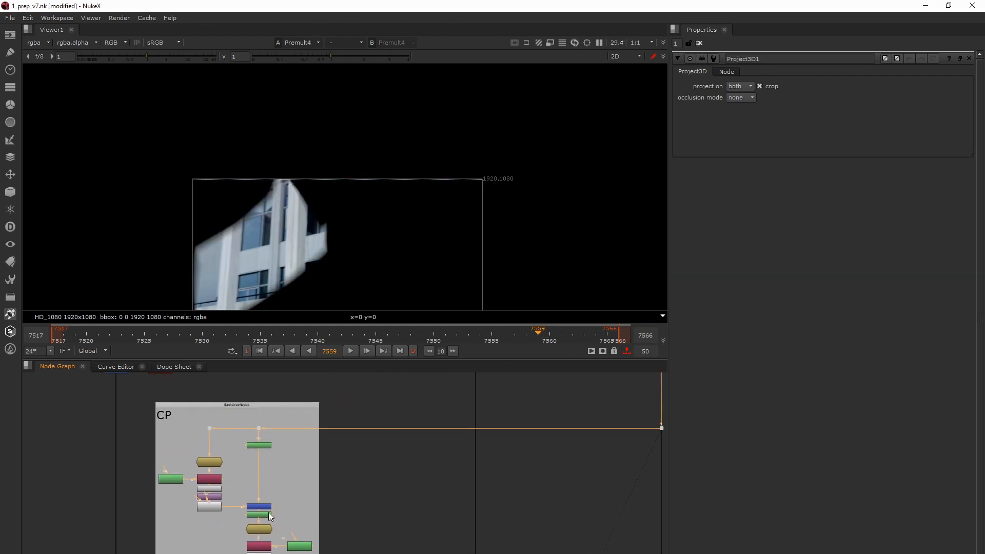
- Inspect the top of the grey CP group and view the FrameHold6 source frame
left_click(258, 444)
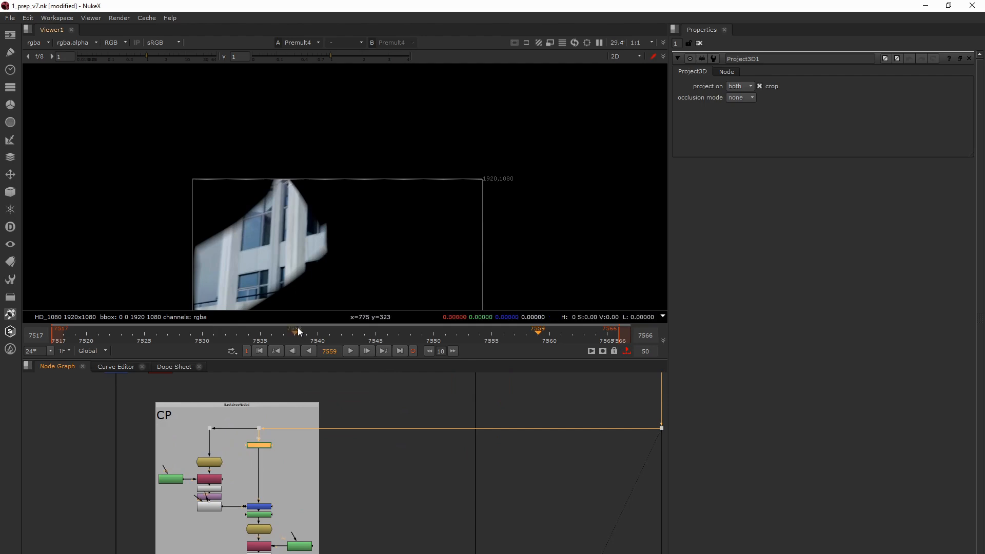
middle_click_drag(253, 506, 268, 485)
scroll(227, 418, "up", 5)
left_click(218, 471)
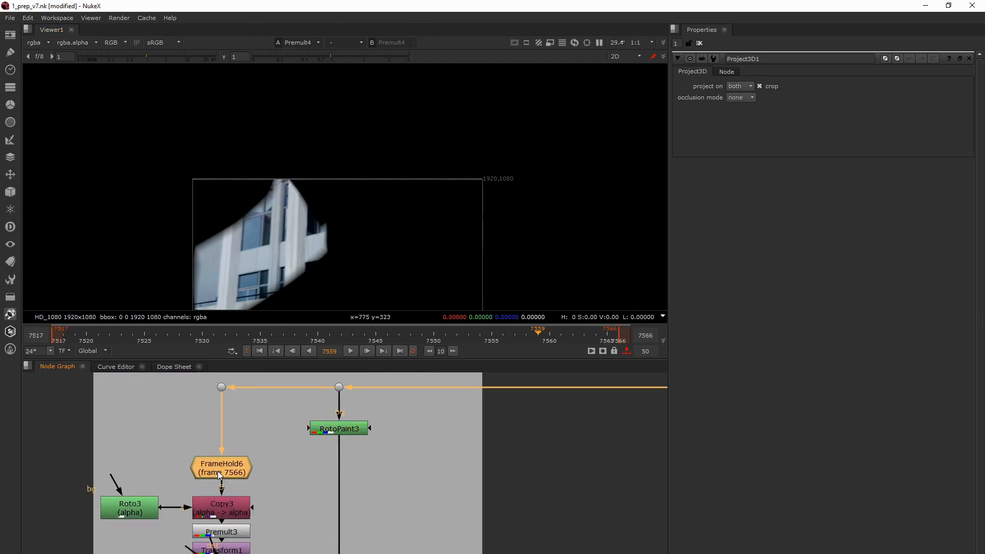
middle_click_drag(223, 493, 228, 504)
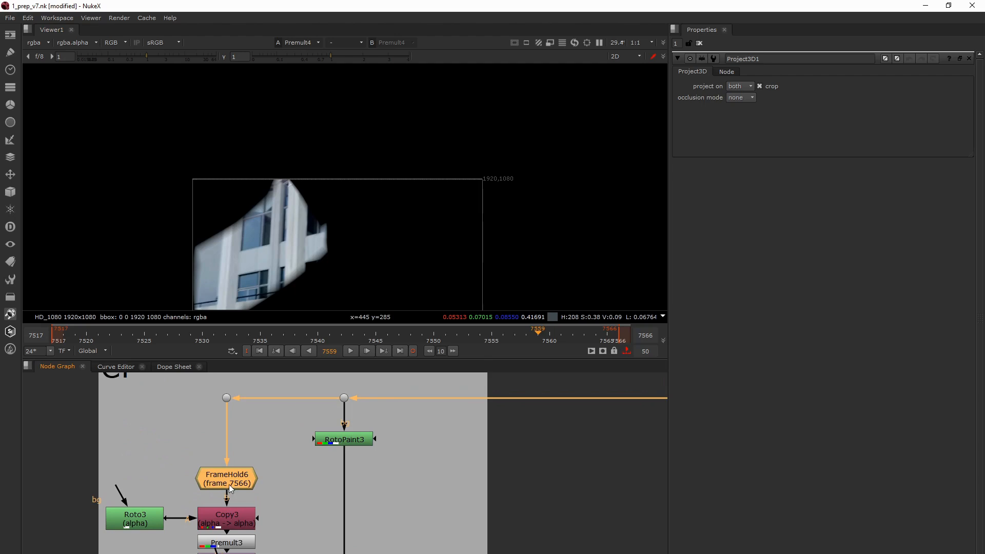
key("1")
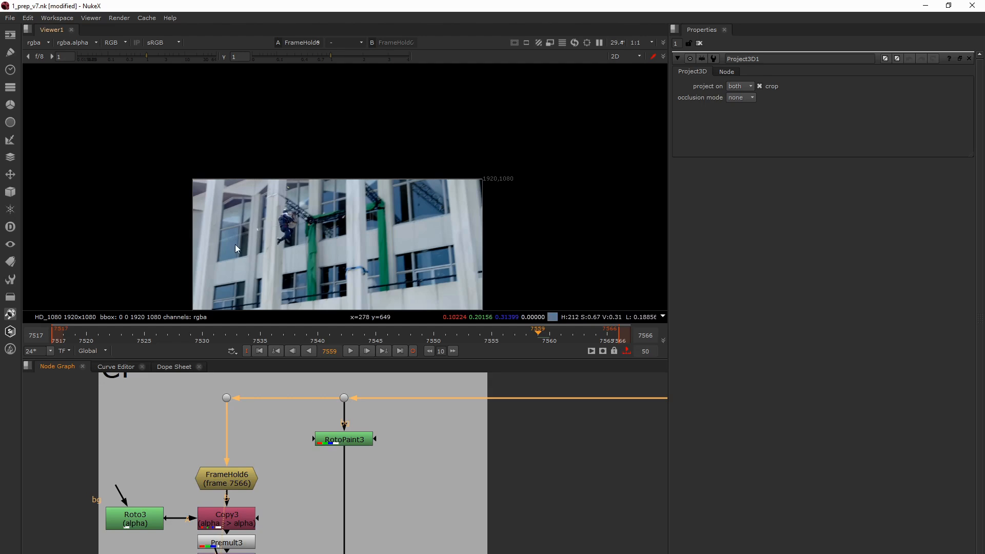
- View RotoPaint4, recheck FrameHold6 as the patch source, and load FrameHold5 into the viewer
scroll(215, 472, "down", 3)
middle_click_drag(226, 520, 216, 453)
left_click(289, 484)
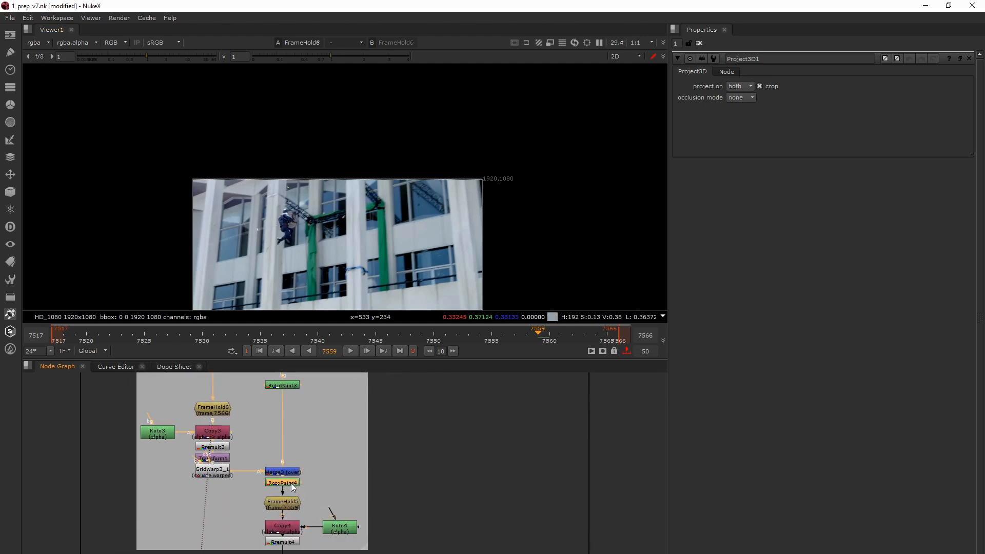
key("1")
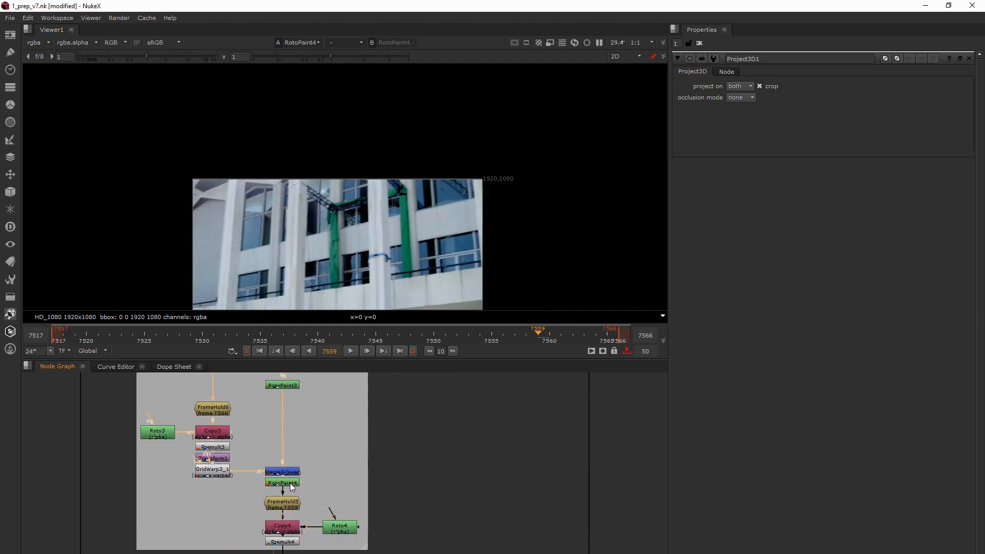
left_click(211, 408)
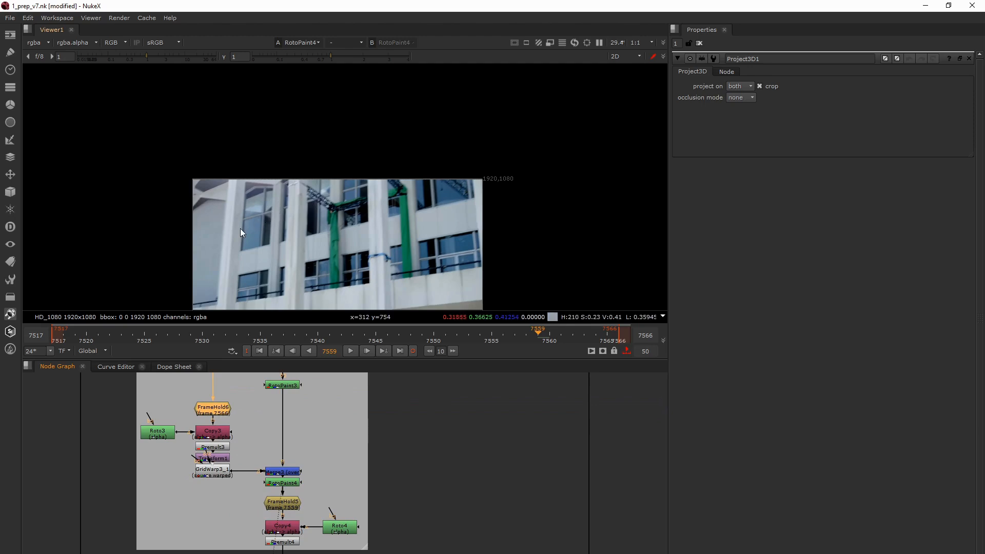
left_click(296, 504)
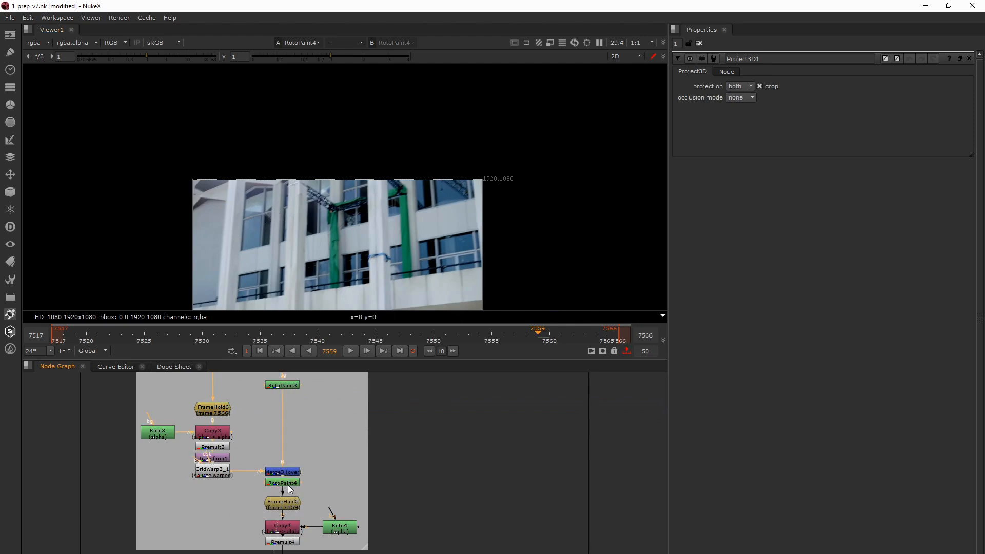
key("1")
key("ctrl+v")
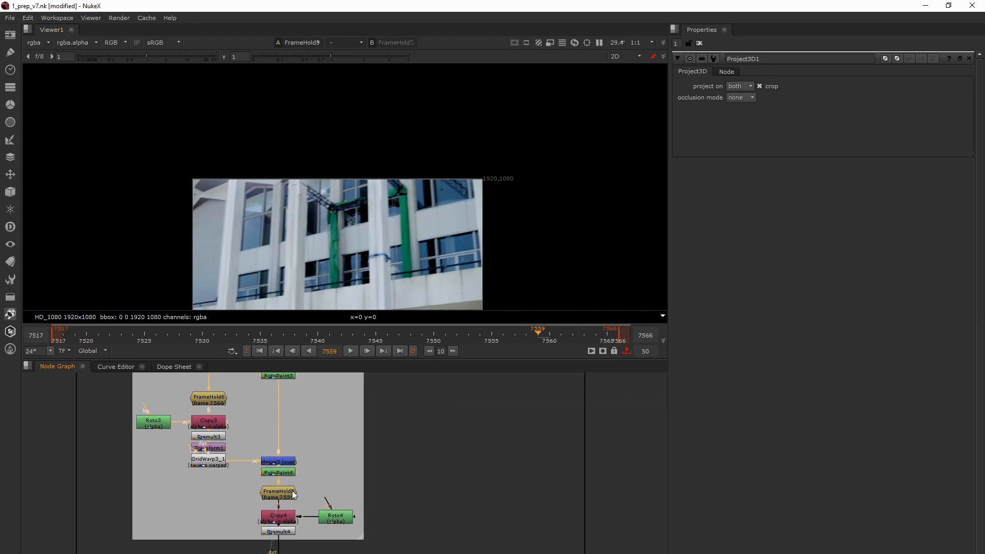
- Follow the grey CP group's chain from Premult4 to GridWarp3_2 and open GridWarp3_2's properties
left_click(281, 506)
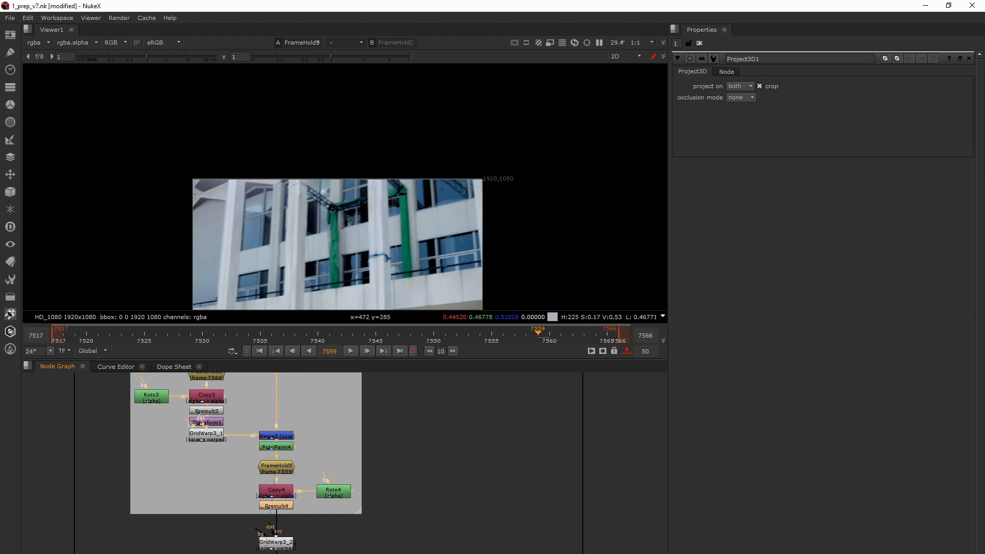
middle_click_drag(281, 543, 281, 454)
left_click(276, 430)
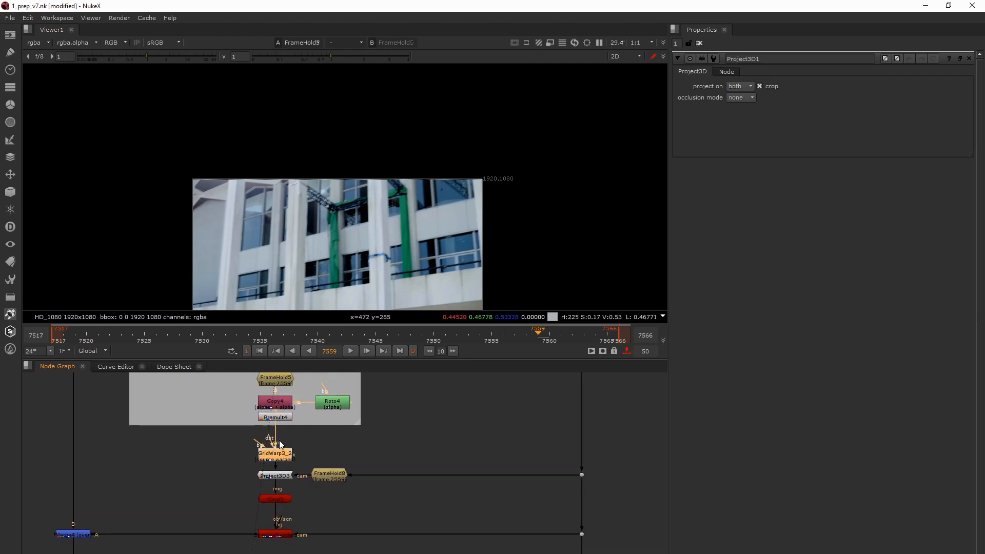
left_click_drag(281, 462, 281, 459)
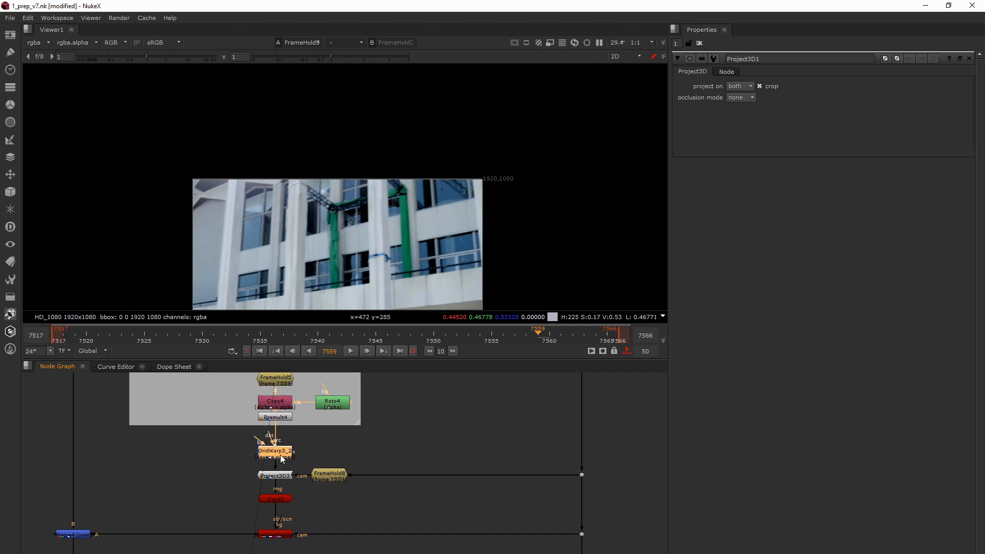
double_click(281, 459)
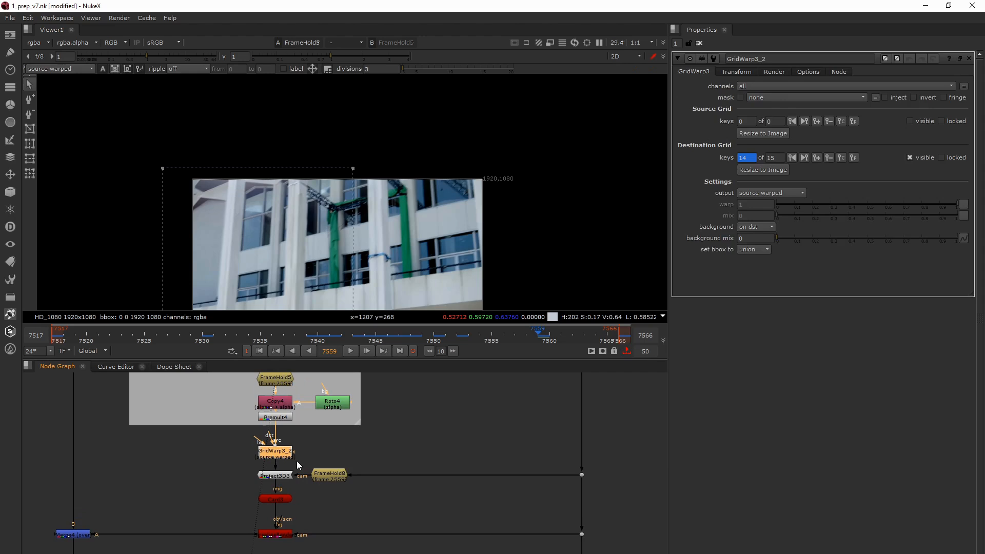
- Add a GridWarp3 node branching from Premult4 and view its output
middle_click_drag(245, 434, 259, 440)
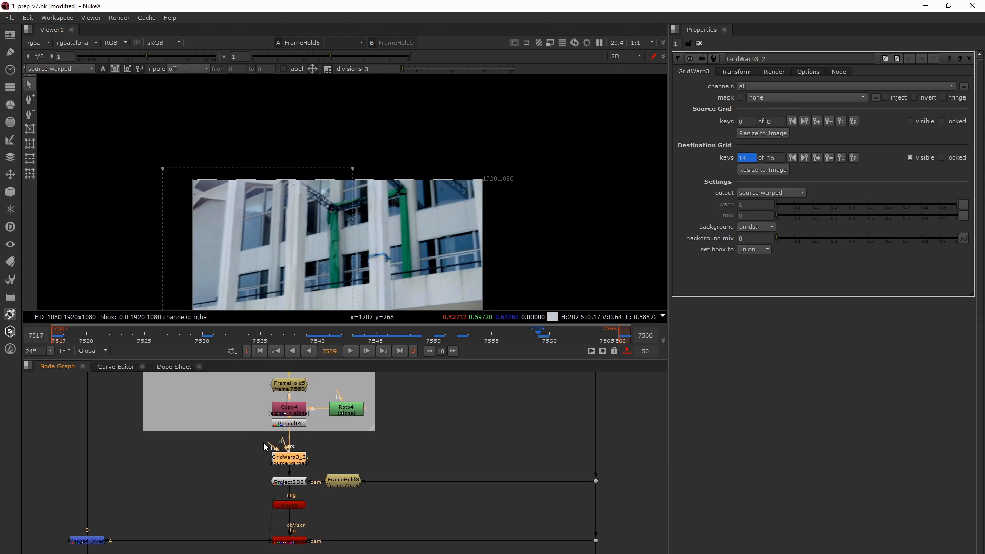
left_click(241, 440)
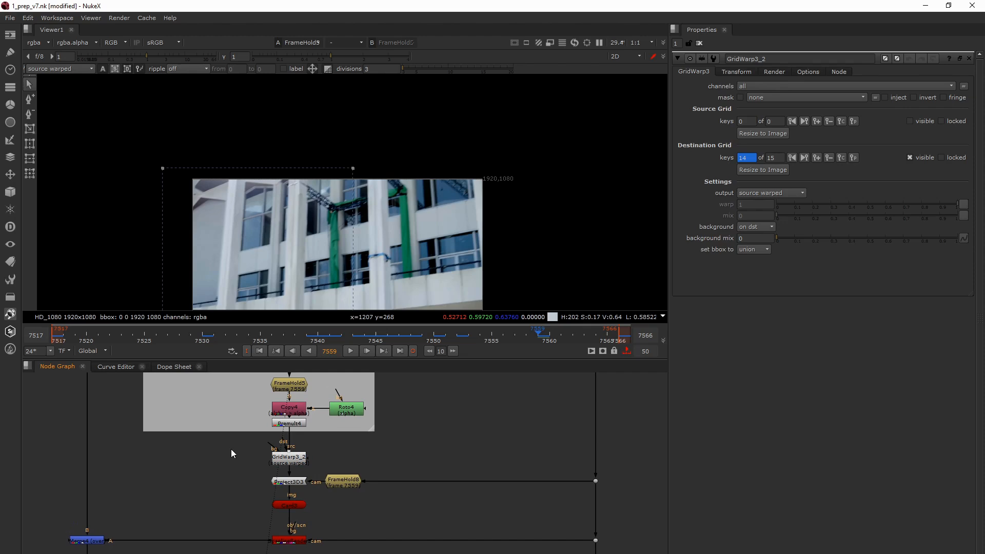
left_click(283, 423)
key("Tab")
type("gri")
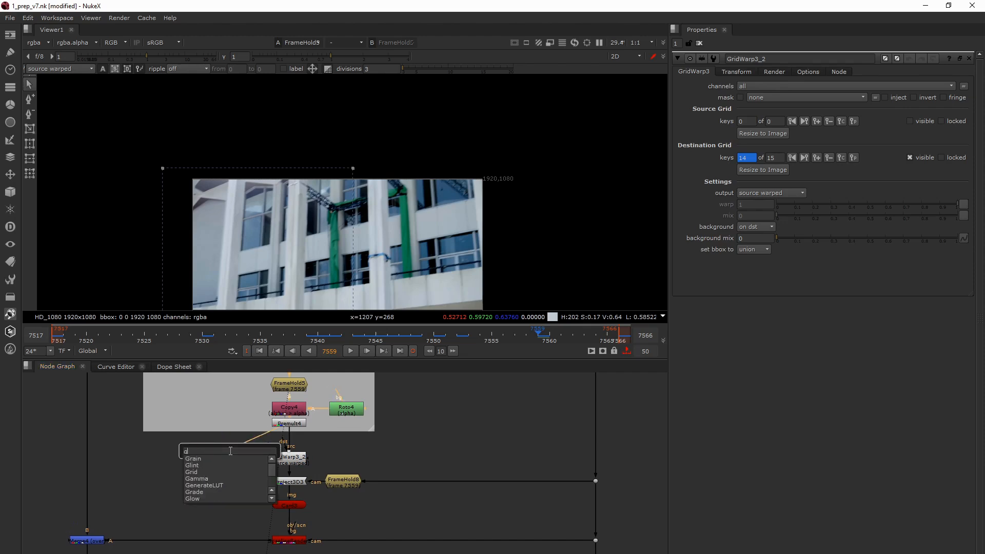
key("Down")
key("Down")
key("Return")
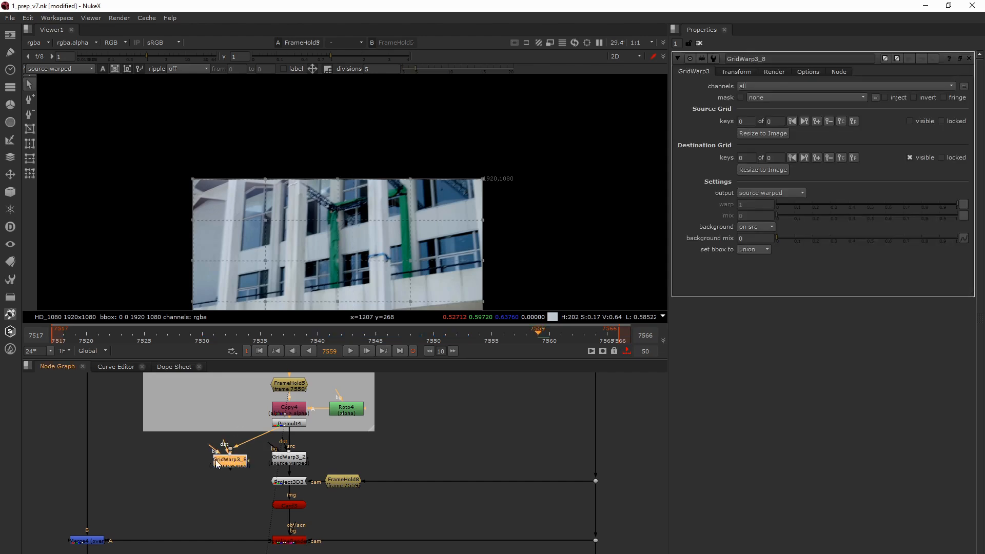
key("1")
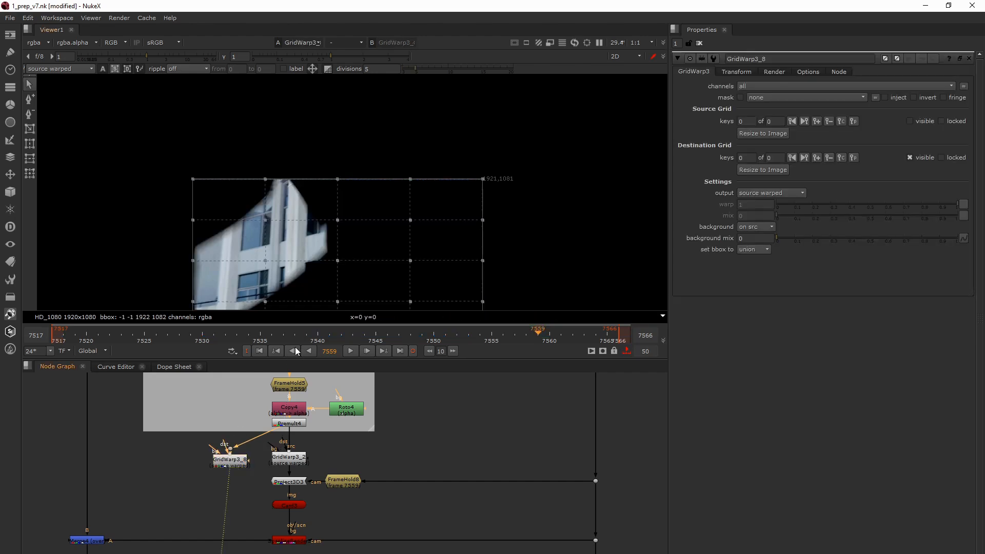
- Redraw the new GridWarp3's grid as a box enclosing the clean-plate patch and set its divisions to 3
left_click(28, 131)
middle_click_drag(184, 228, 199, 177)
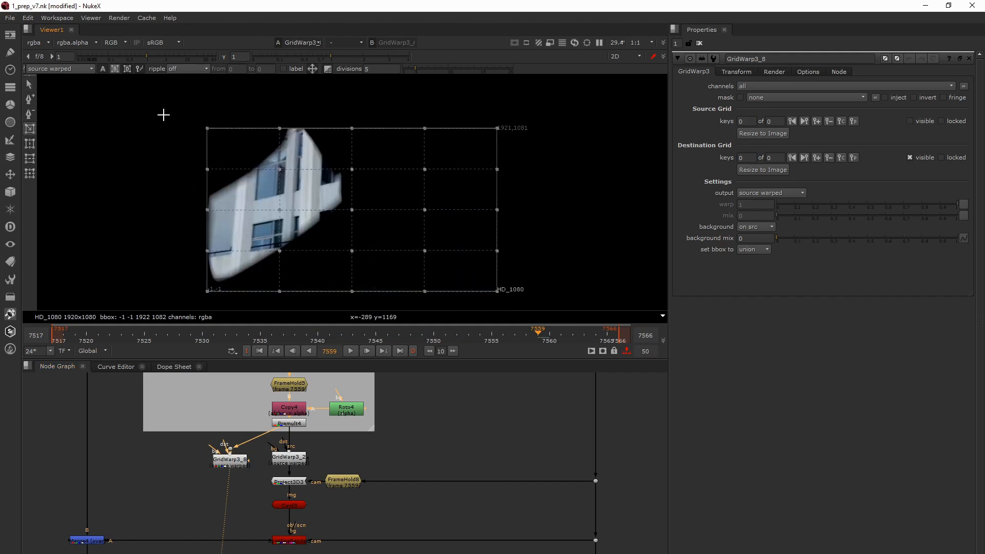
mouse_move(164, 115)
left_mouse_down()
mouse_move(286, 197)
mouse_move(373, 290)
left_mouse_up()
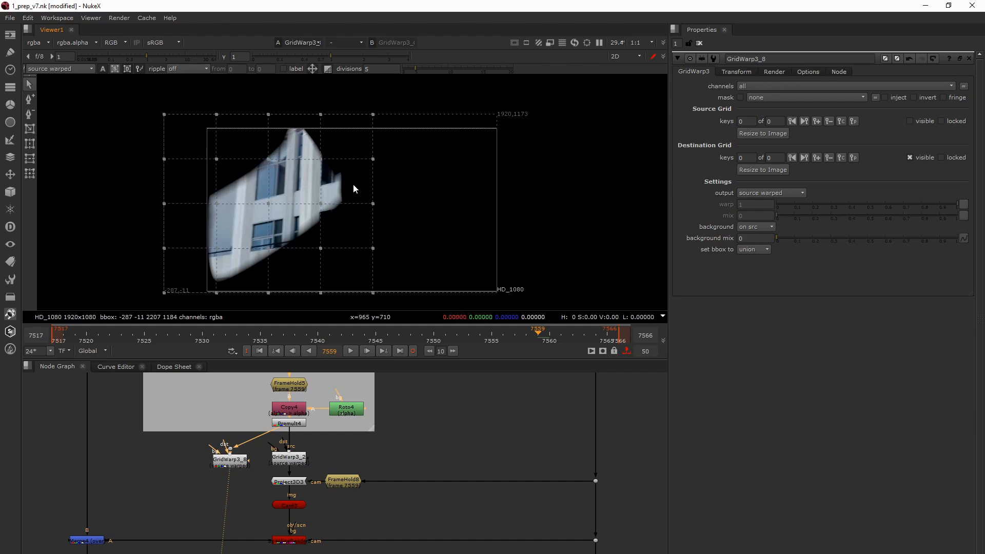
left_click_drag(414, 68, 385, 68)
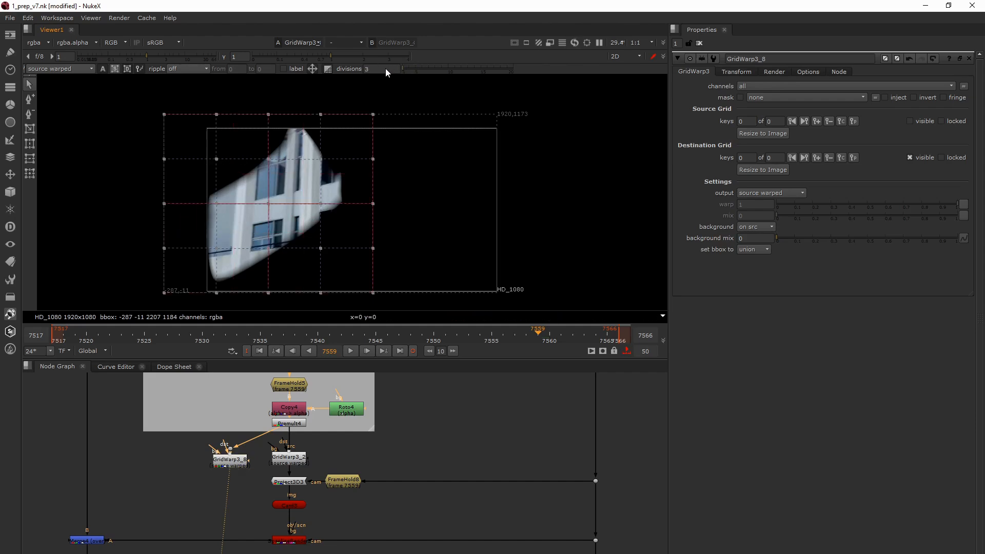
- Remove the inner grid lines that cross at the centre of the new GridWarp3's grid
left_click(29, 113)
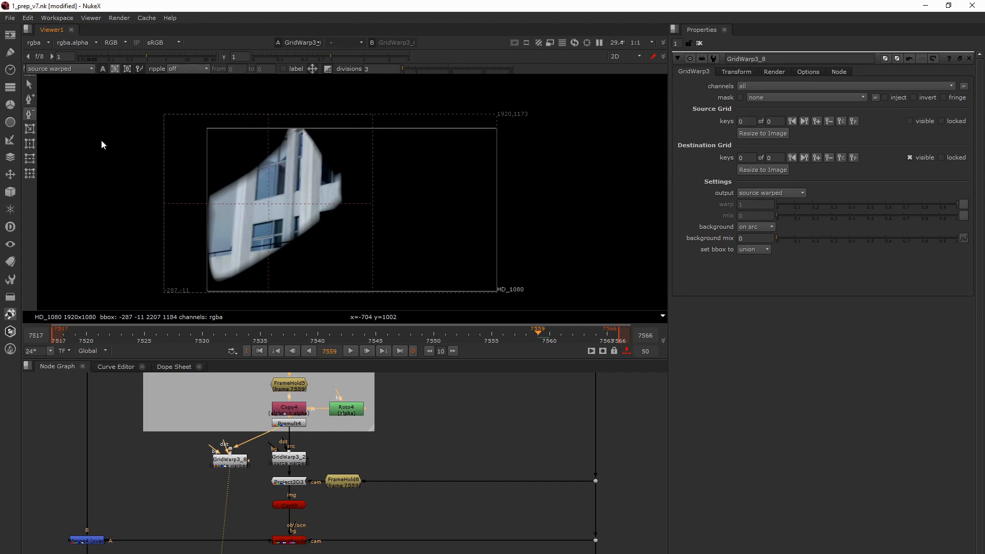
left_click(264, 202)
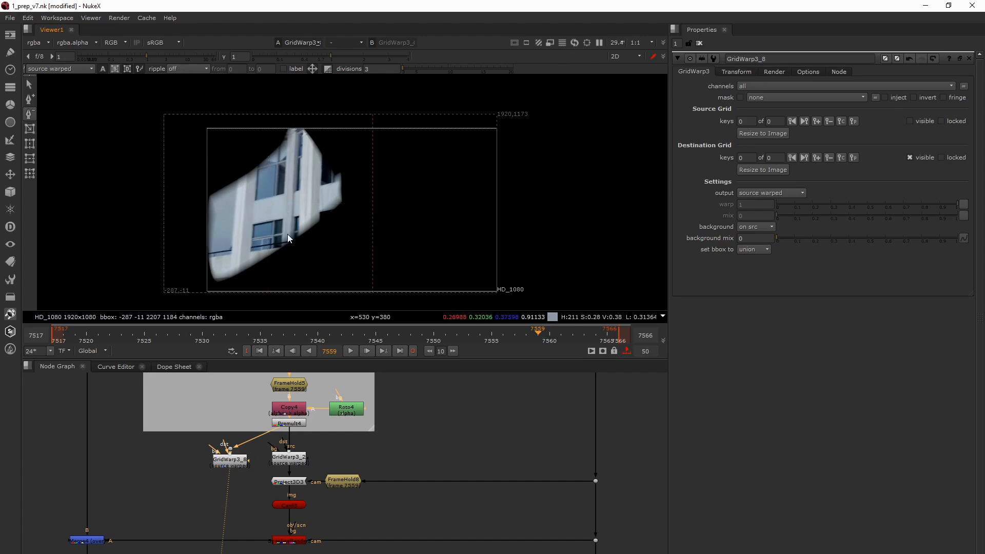
left_click(222, 462)
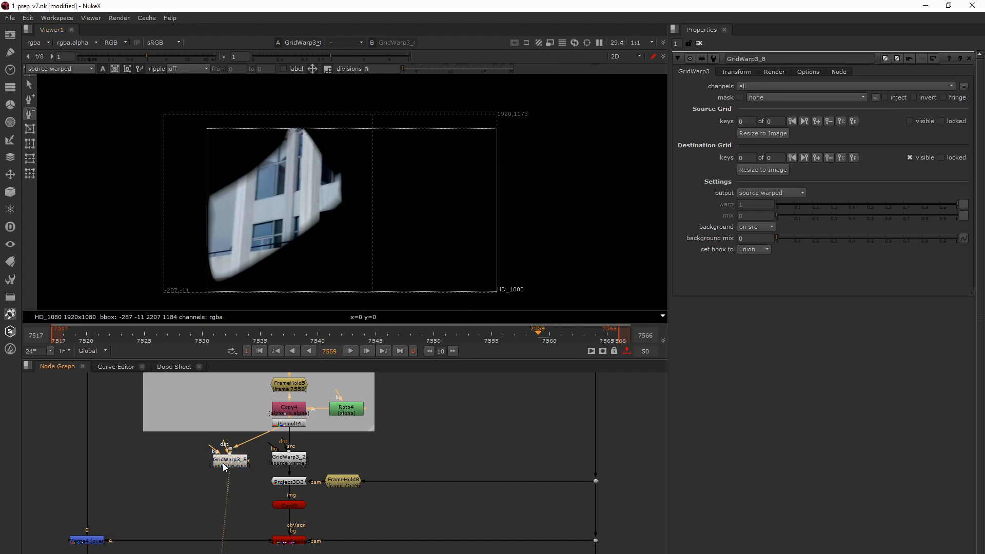
- Add a destination grid key at frame 7559 on GridWarp3_8 and set its background to on dst
left_click(815, 158)
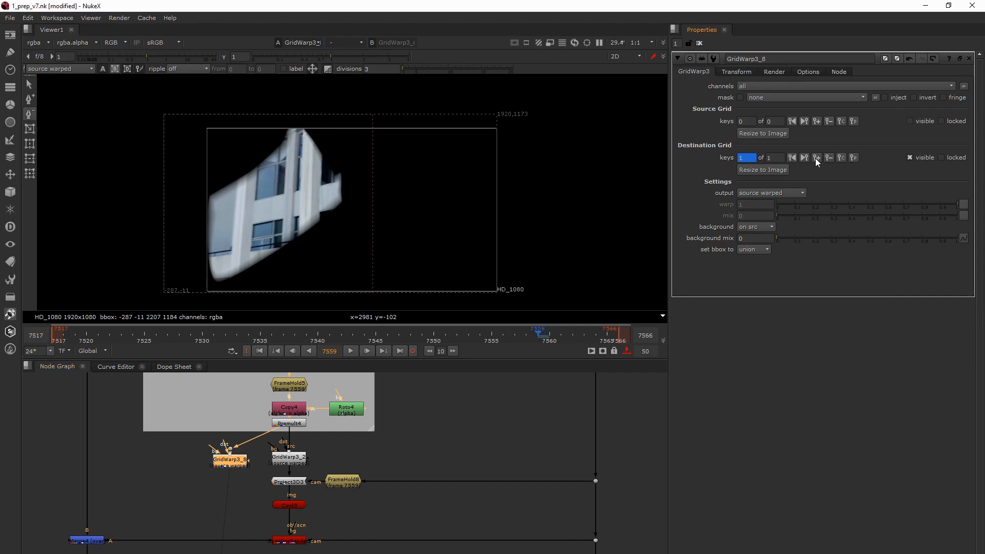
left_click(762, 227)
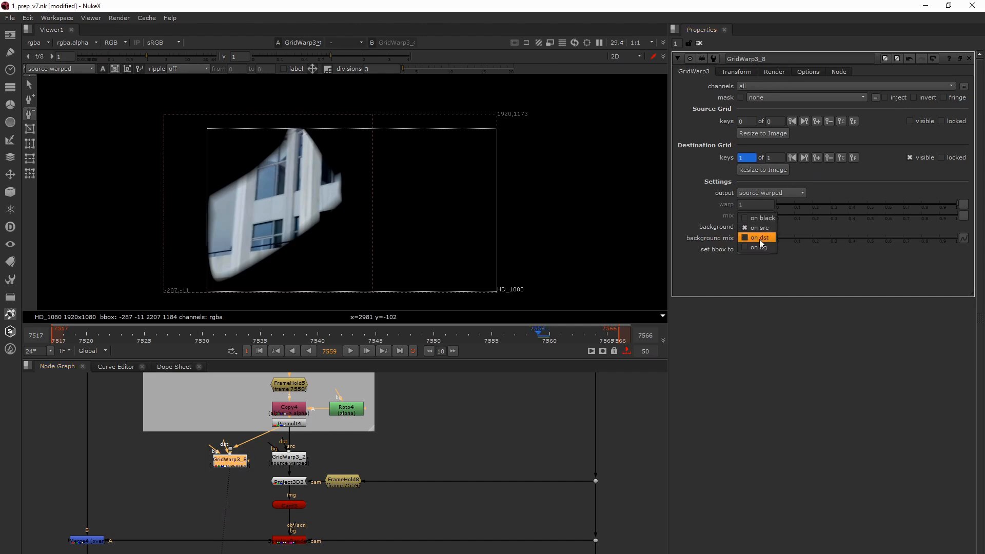
left_click(760, 237)
left_click(232, 458)
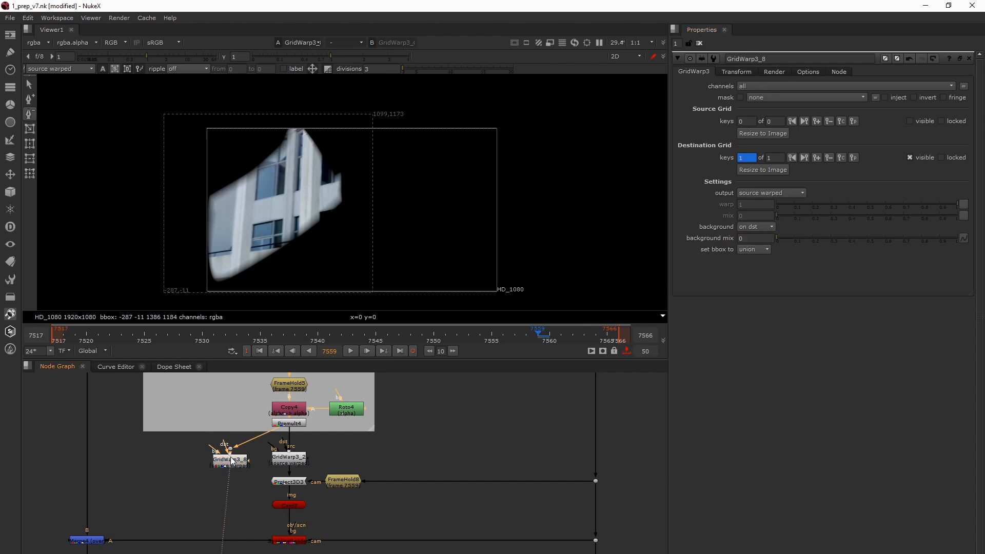
- Select all corner points of GridWarp3_8's destination grid
left_click(29, 84)
left_click_drag(96, 94, 243, 190)
left_click_drag(291, 224, 451, 330)
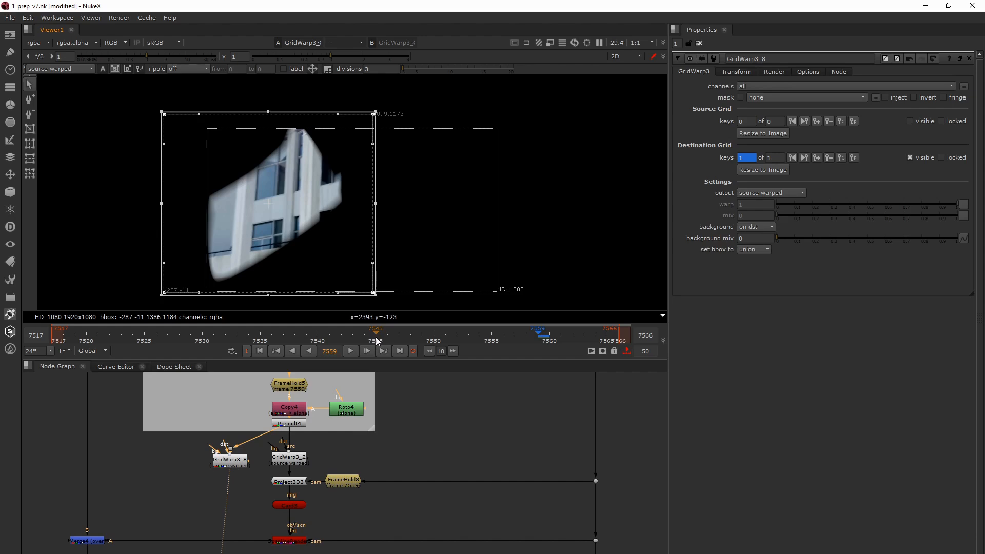
- Go to frame 7540 and view the merged result at Merge4
left_click(317, 342)
double_click(235, 465)
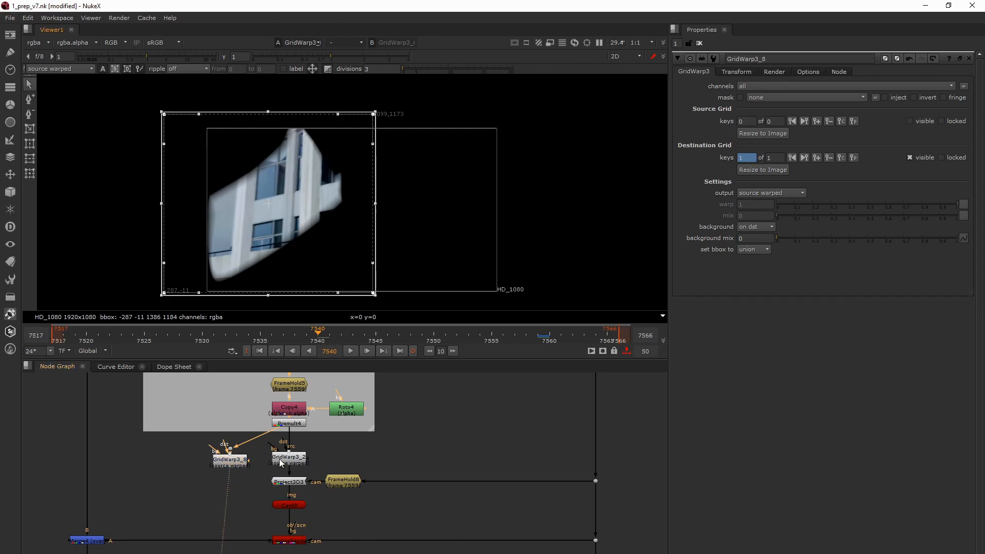
left_click(290, 544)
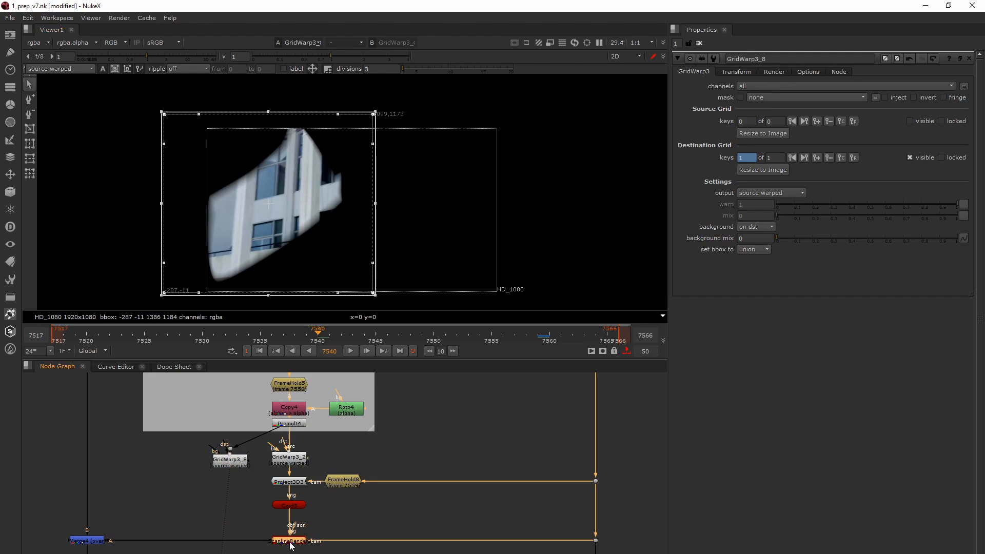
left_click(98, 542, "shift")
key("1")
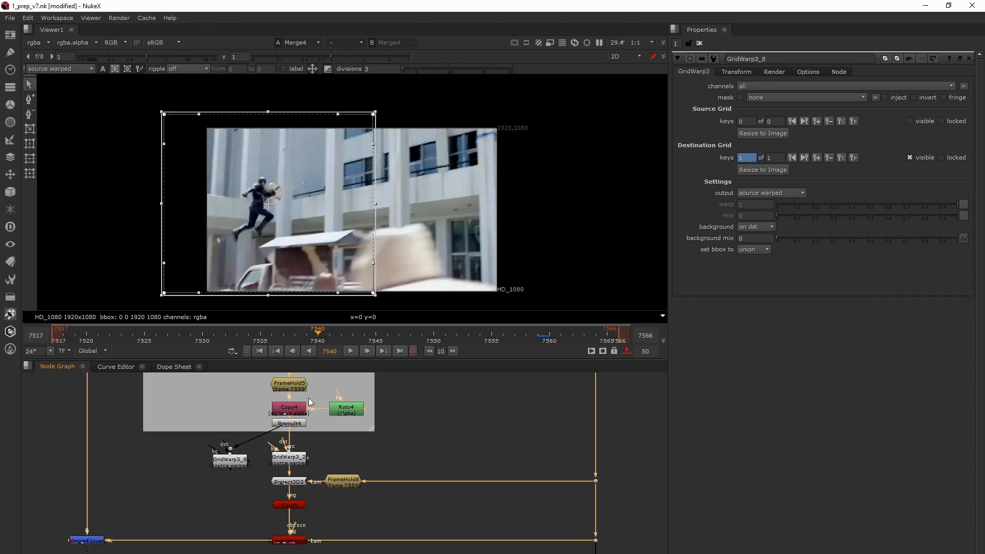
- Open GridWarp3_2's properties to inspect its keyed destination grid over the Merge4 result
middle_click_drag(313, 465, 359, 475)
left_click(337, 472)
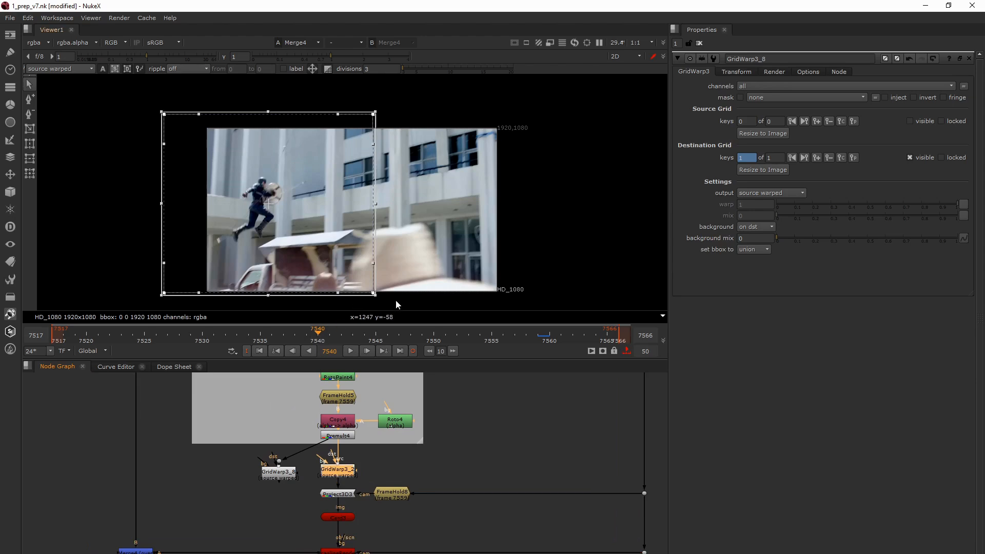
left_click_drag(397, 299, 132, 92)
double_click(351, 475)
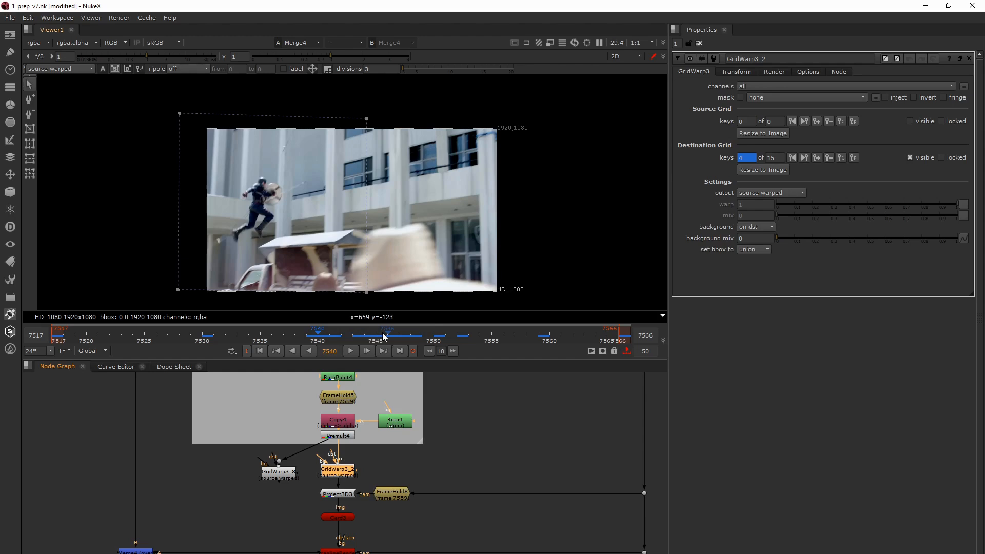
- Toggle Merge4 off and on repeatedly to compare the grey CP group's patch with the plate at frame 7540
middle_click_drag(387, 528, 394, 515)
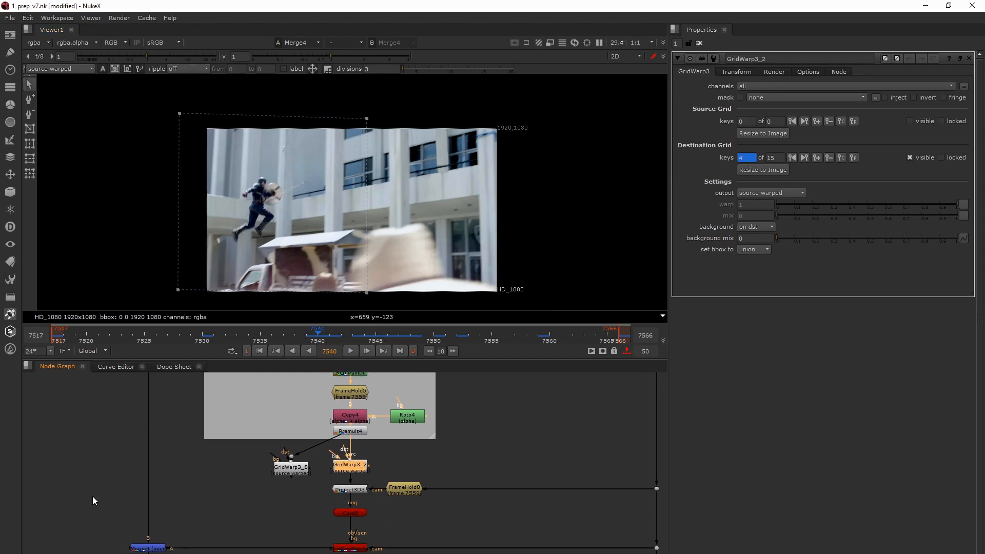
scroll(93, 501, "down", 3)
middle_click_drag(127, 531, 224, 532)
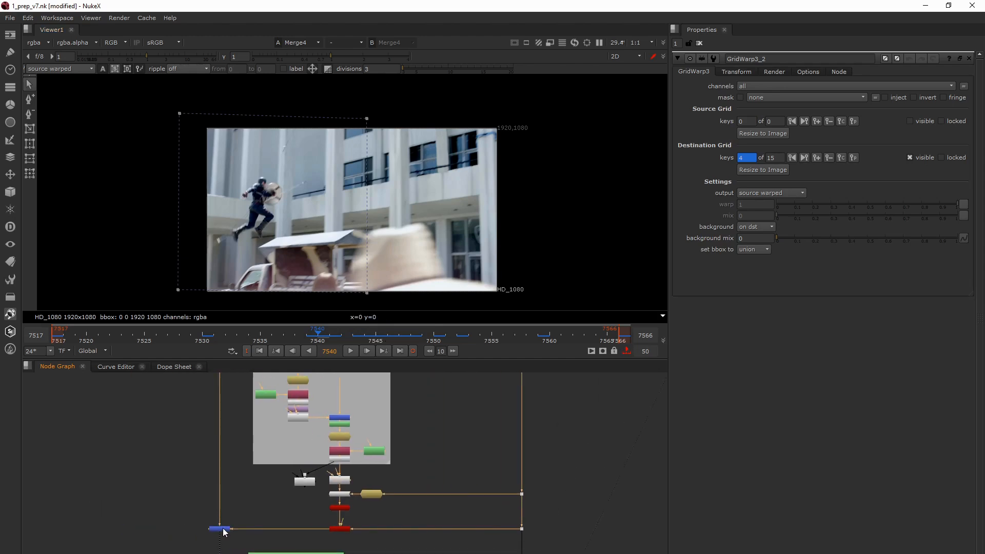
left_click(222, 529)
key("d")
key("d")
key("d")
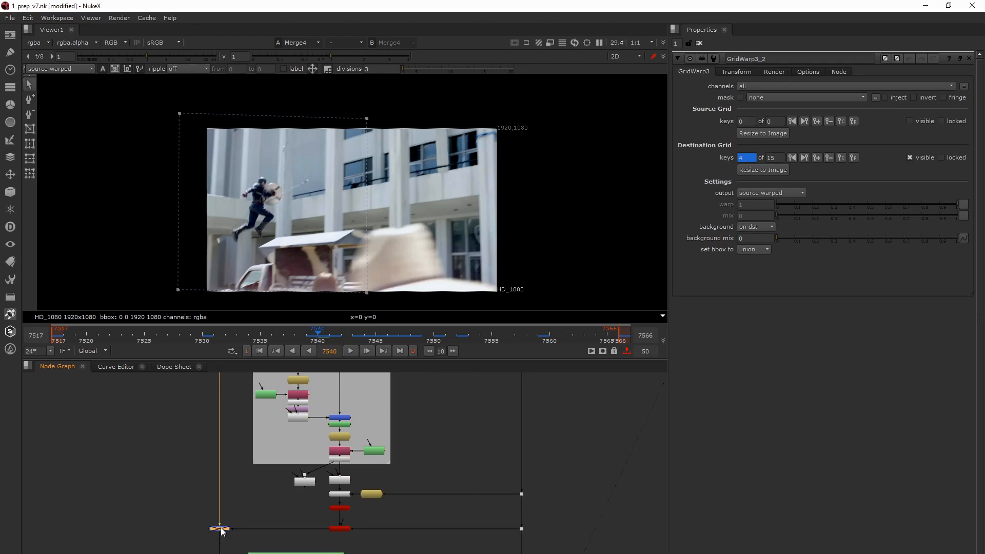
key("d")
key("d")
key("d")
key("d")
key("d")
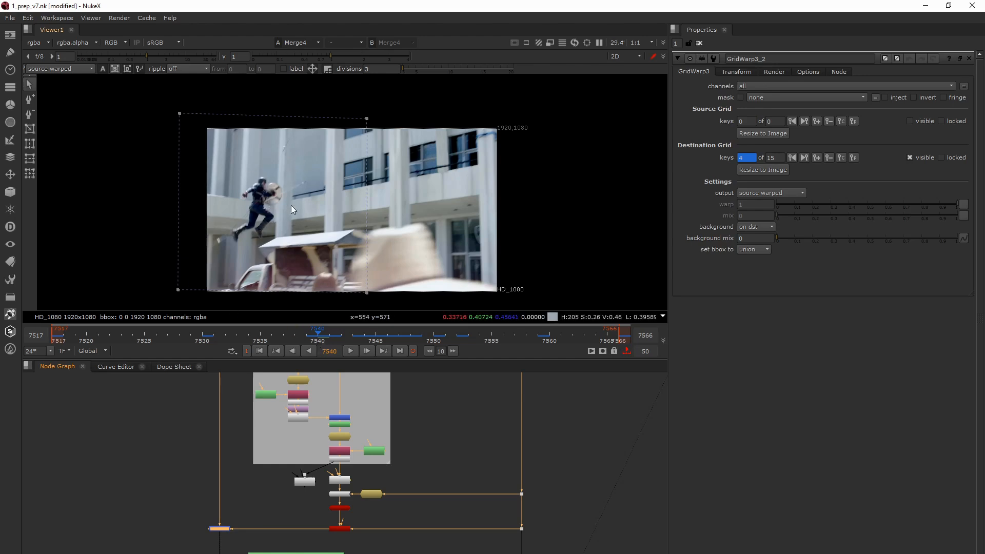
- Inspect the green CP group and open FrameHold9's properties
middle_click_drag(346, 532, 425, 406)
scroll(343, 494, "up", 4)
middle_click_drag(349, 466, 359, 448)
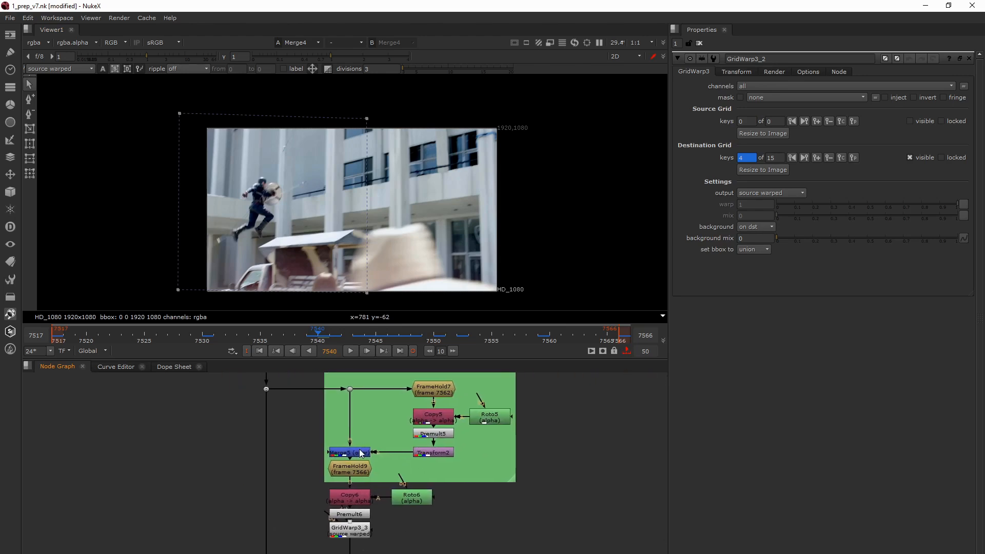
left_click(356, 467)
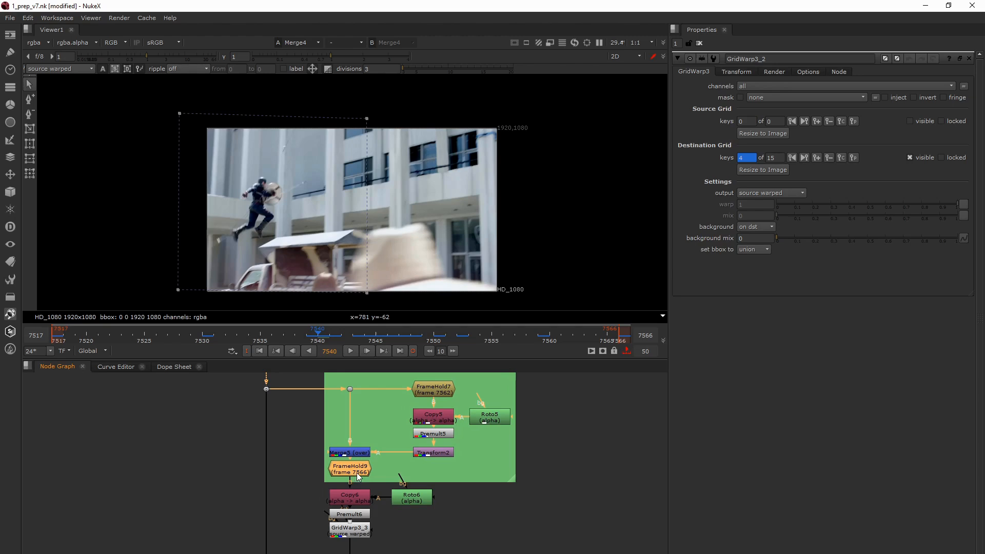
double_click(356, 472)
- Go to frame 7566, the frame held by FrameHold9
double_click(327, 351)
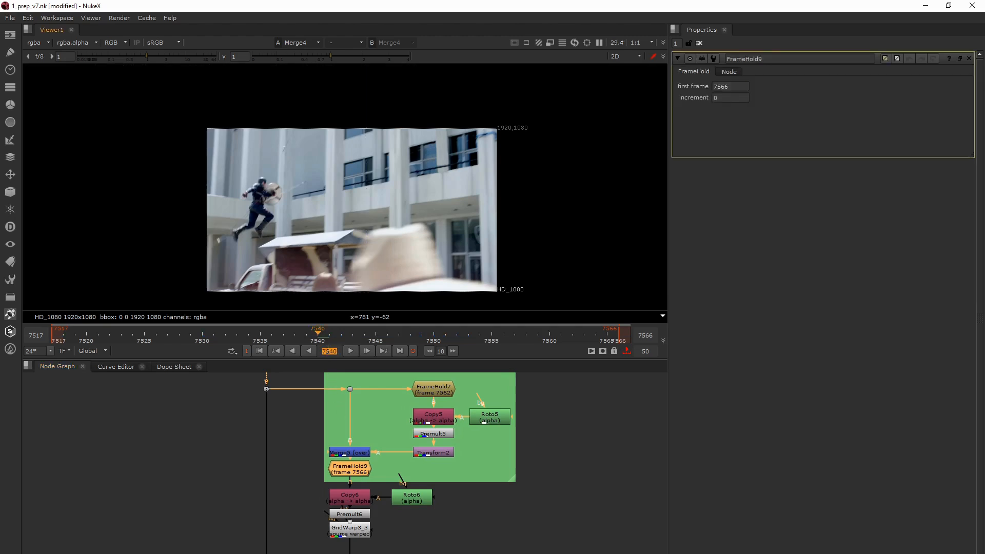
key("BackSpace")
type("7566")
key("Return")
left_click(335, 389)
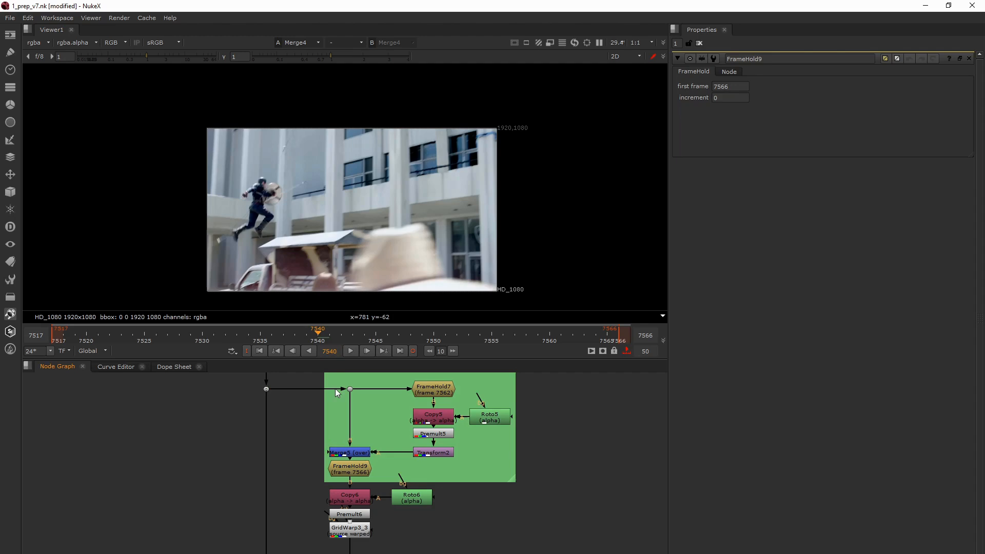
type("7566")
key("Return")
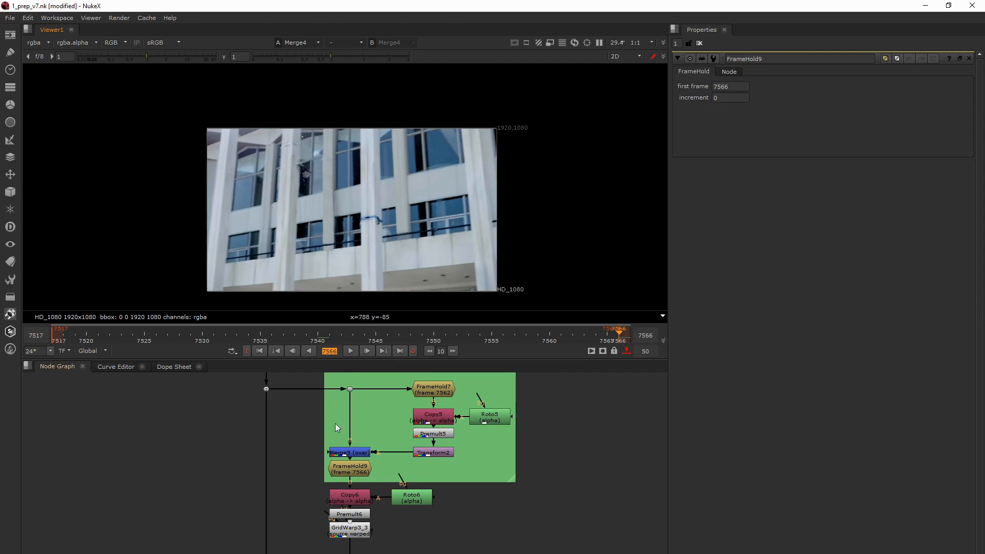
- View FrameHold9's held clean plate and load Premult6 into the viewer to check the rotoscoped patch
left_click(351, 468)
key("1")
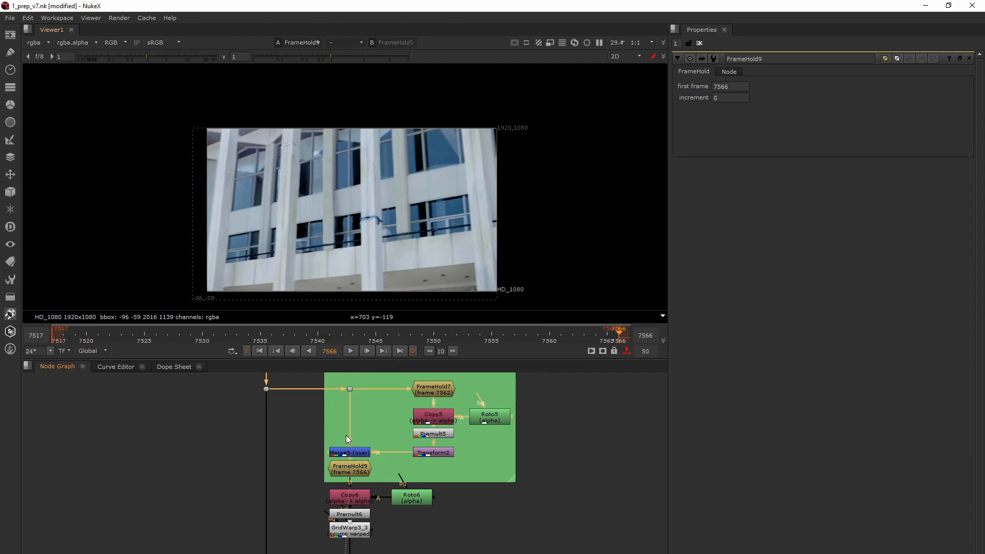
scroll(326, 238, "down", 2)
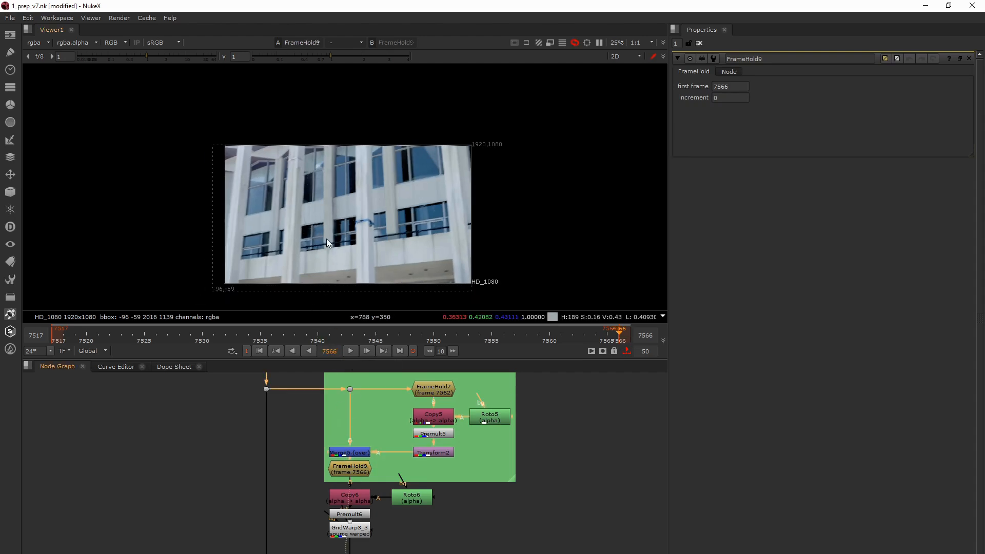
middle_click_drag(338, 464, 346, 425)
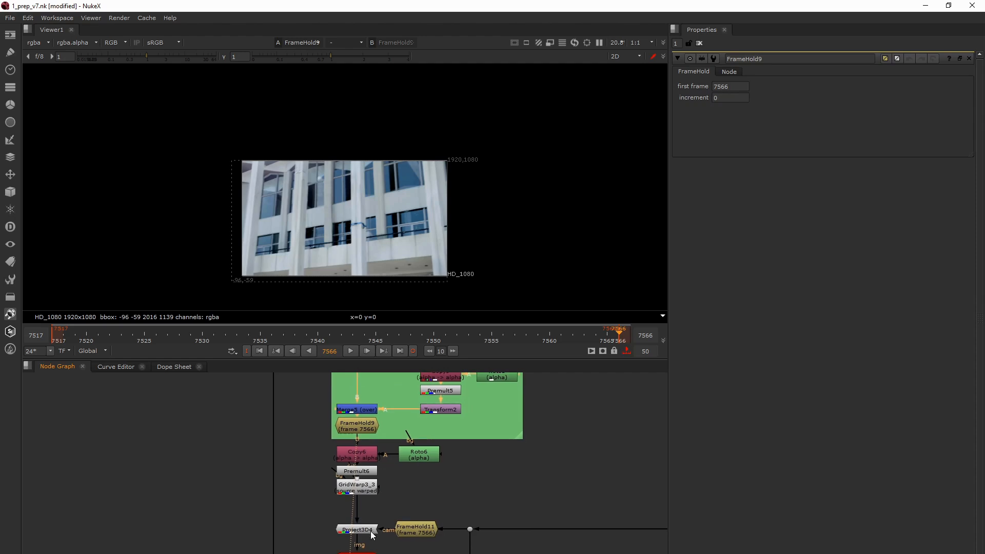
left_click(367, 472)
key("1")
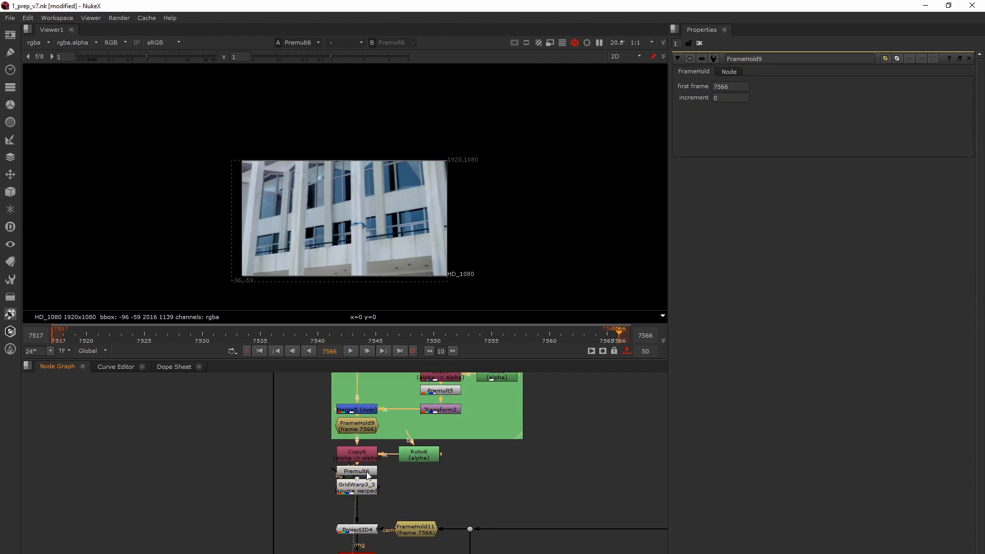
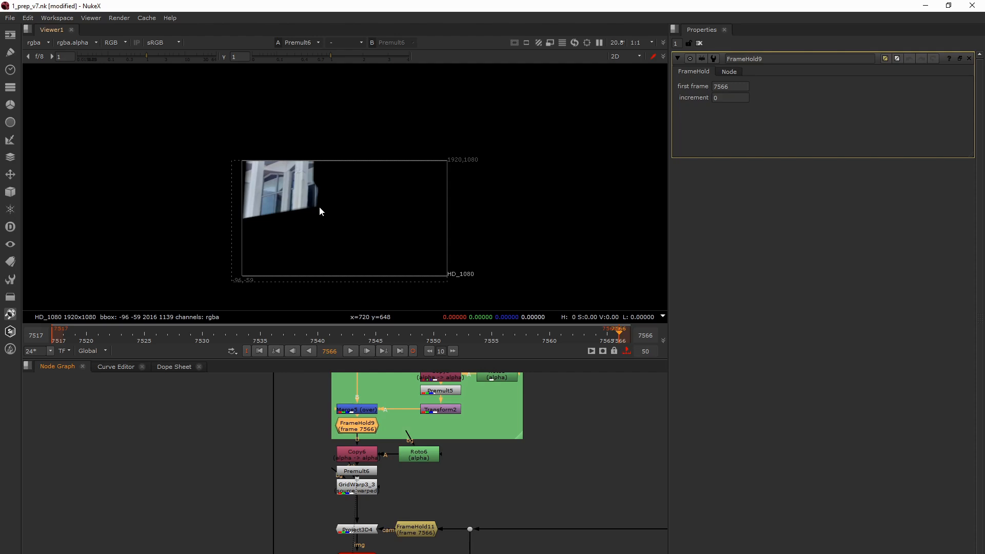
- Compare FrameHold9's held clean plate with Premult6's rotoscoped patch by loading each into the viewer
middle_click_drag(304, 420, 301, 389)
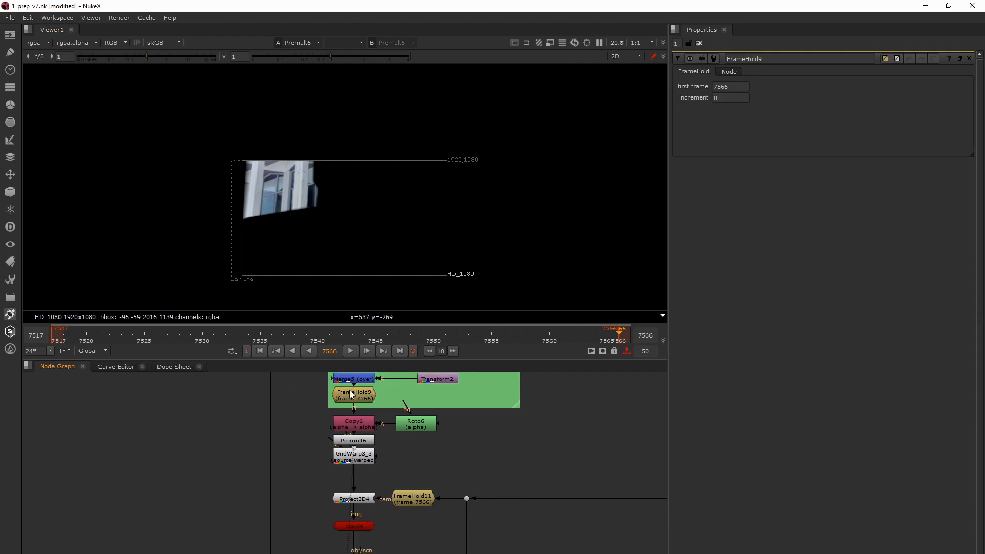
left_click(350, 392)
key("1")
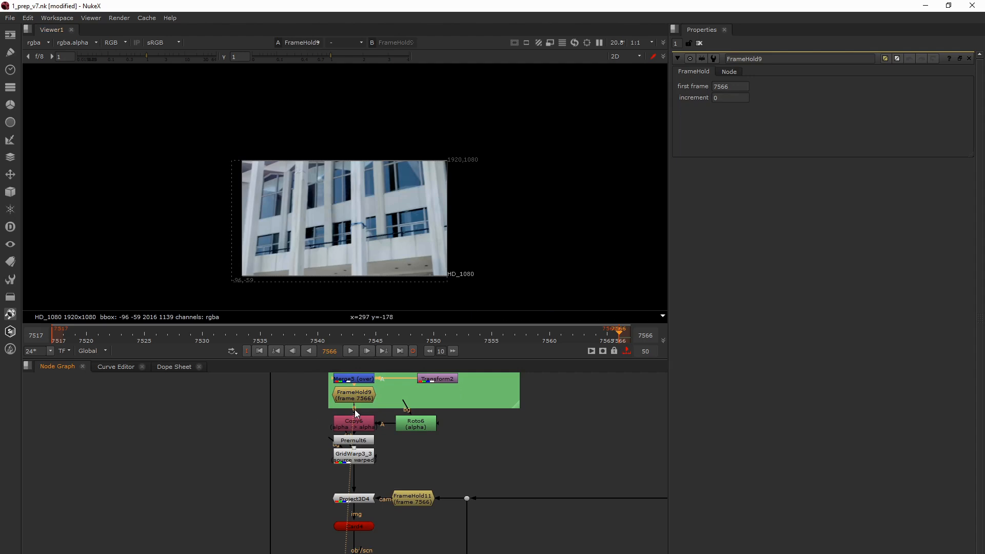
left_click(353, 441)
key("1")
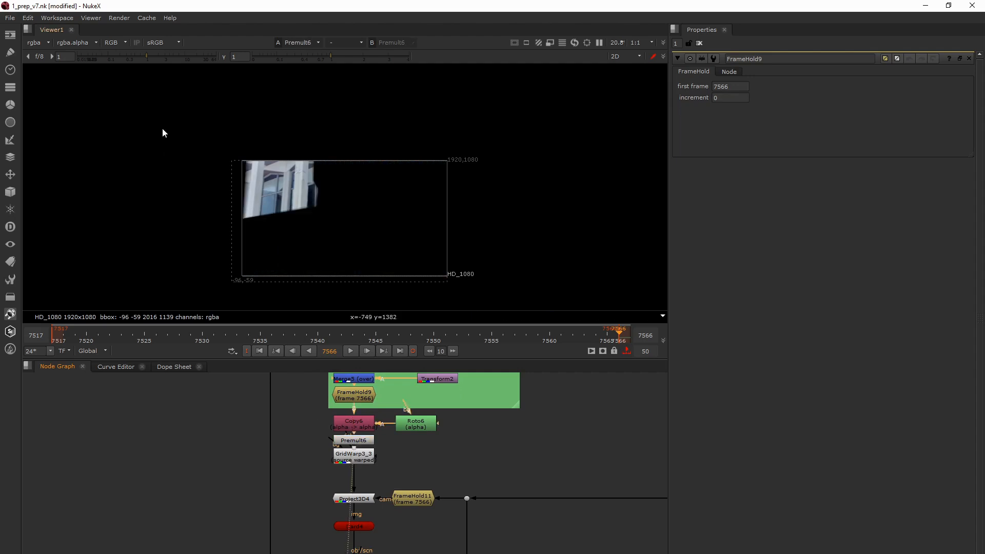
- Load FrameHold13, the last node of the yellow CP group, into the viewer at frame 7537
middle_click_drag(377, 525, 371, 463)
scroll(371, 463, "down", 2)
left_click_drag(266, 438, 456, 545)
scroll(441, 537, "down", 2)
middle_click_drag(434, 552, 346, 459)
scroll(344, 503, "up", 4)
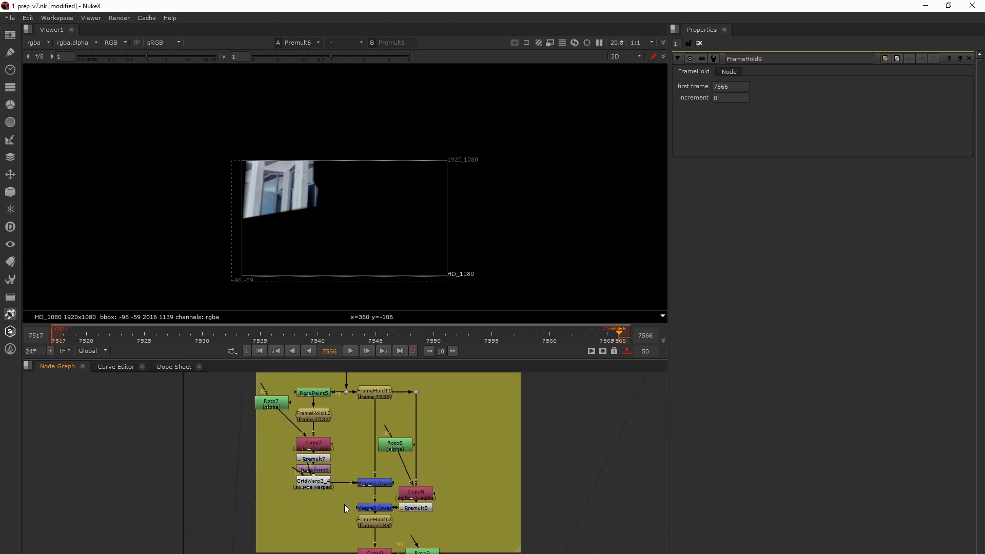
middle_click_drag(378, 513, 361, 509)
left_click(364, 516)
scroll(364, 518, "down", 2)
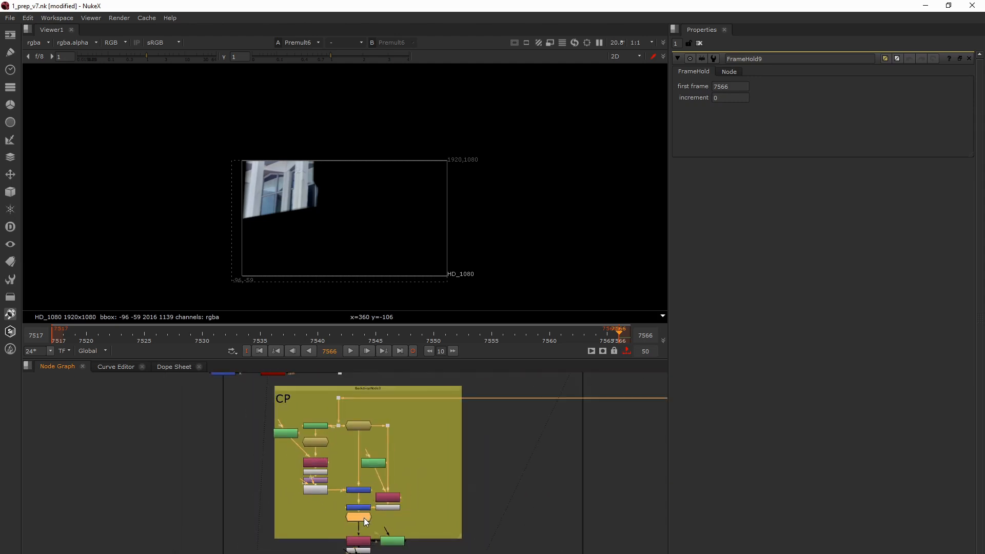
left_click(300, 334)
key("1")
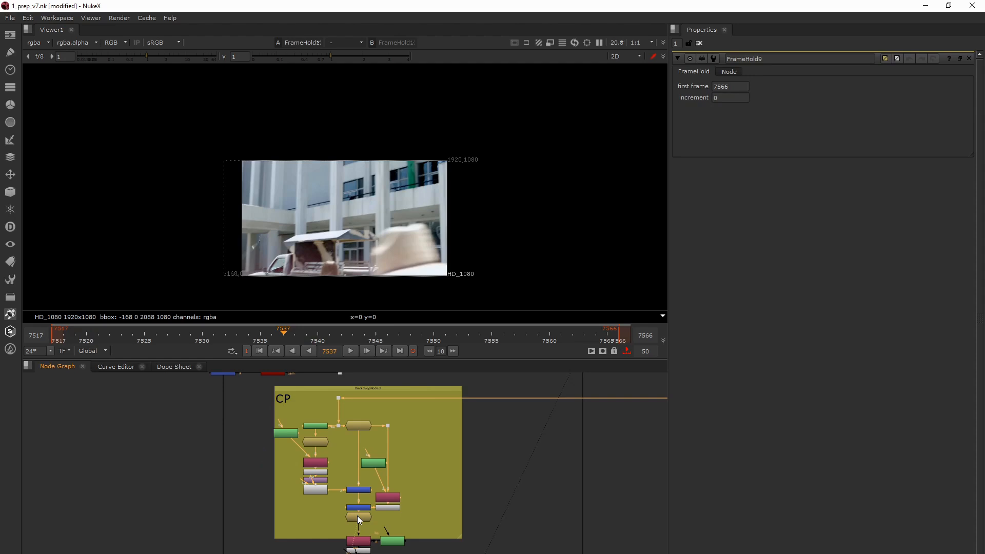
scroll(358, 516, "up", 3)
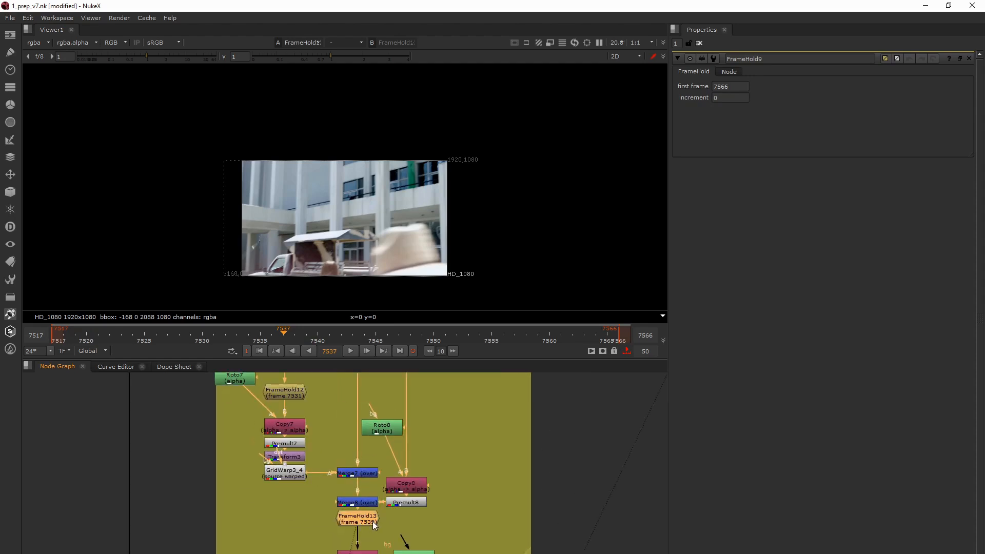
- Open FrameHold13's properties and go to frame 7539, its held frame
double_click(365, 519)
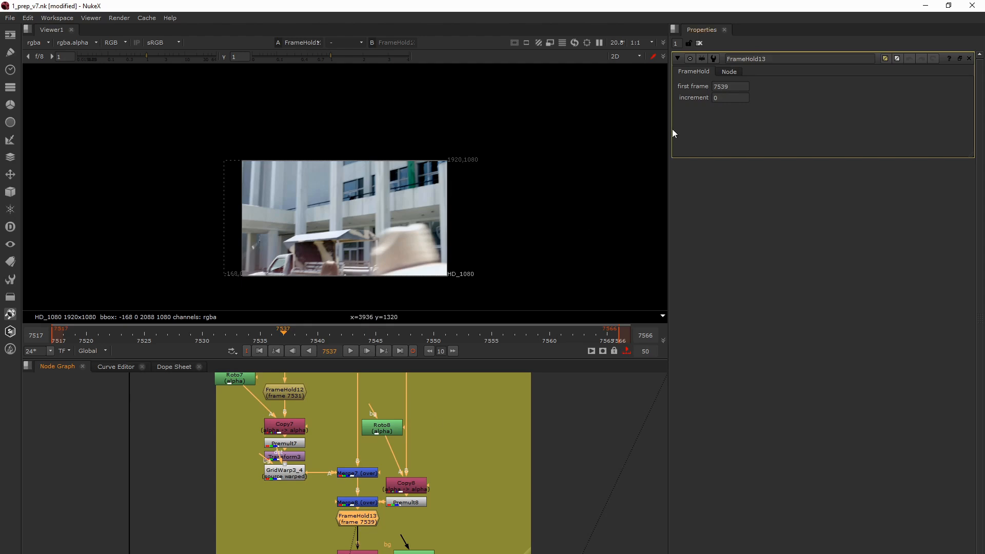
left_click_drag(728, 86, 704, 87)
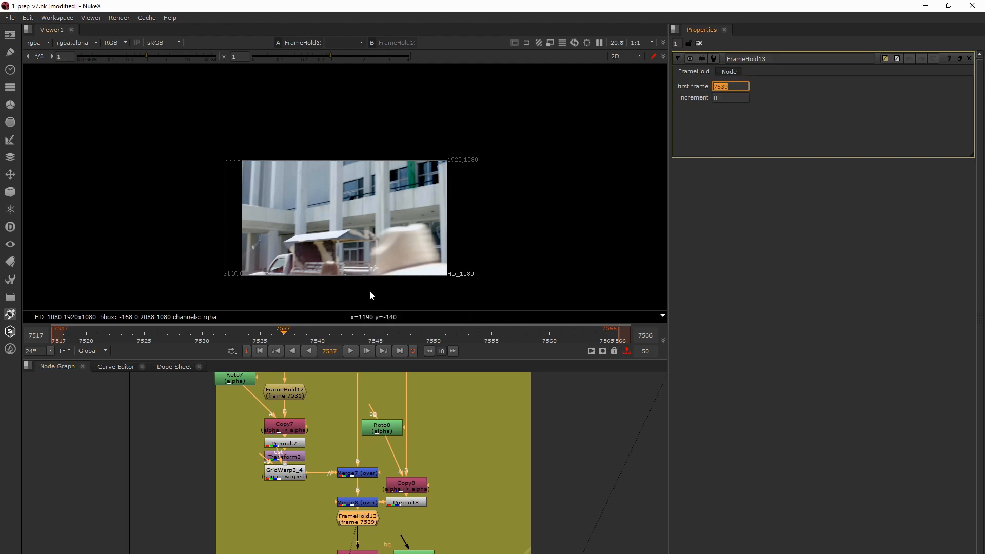
double_click(333, 351)
left_click(311, 434)
left_click(310, 334)
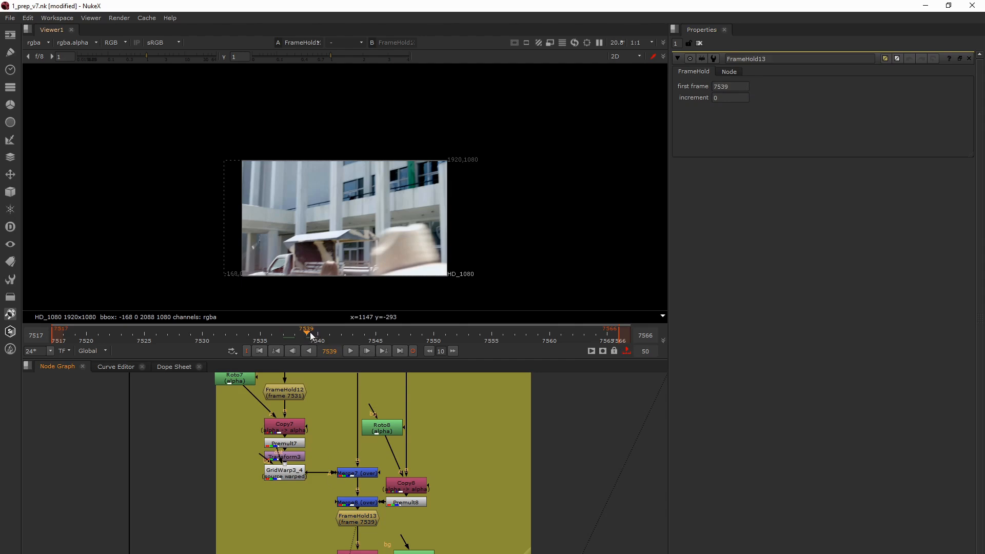
- Load the original plate from Dot19 and switch repeatedly between it and FrameHold13's clean plate at frame 7539
scroll(353, 524, "down", 6)
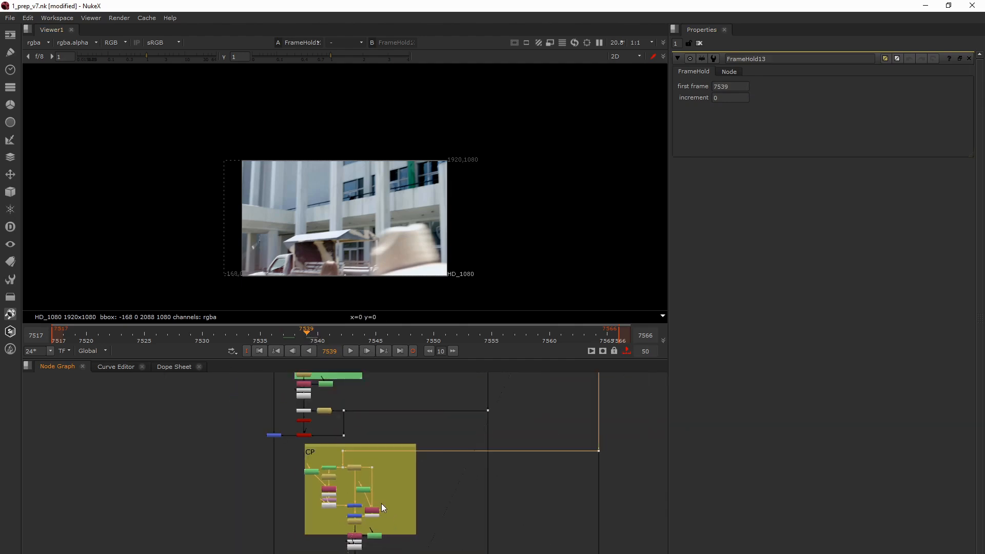
middle_click_drag(302, 472, 283, 470)
left_click_drag(538, 424, 592, 469)
key("1")
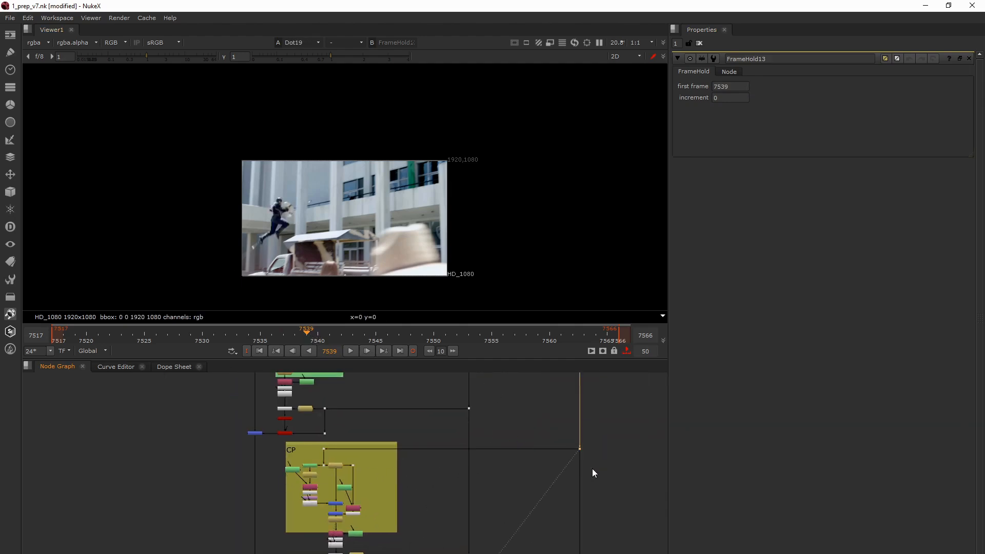
key("2")
key("1")
key("2")
key("1")
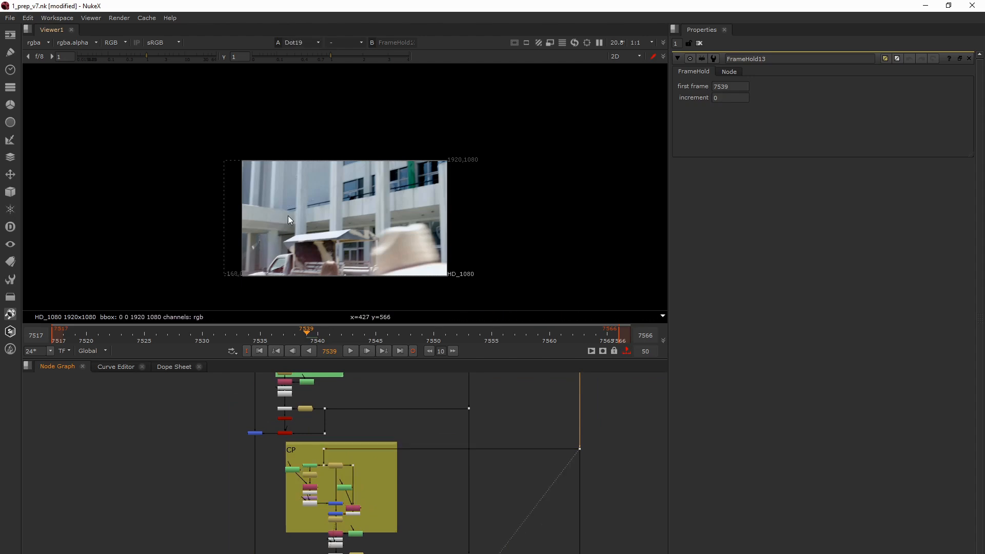
key("2")
key("1")
key("2")
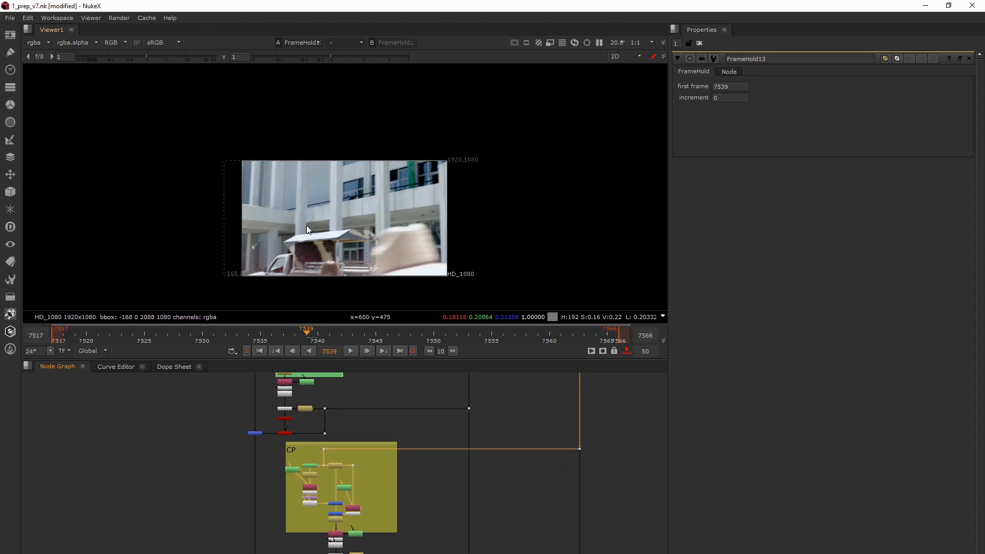
key("1")
key("2")
key("1")
key("2")
key("1")
key("2")
- View Merge9, the merge for the yellow CP group's projection, and open GridWarp3_5's properties
middle_click_drag(357, 550, 387, 451)
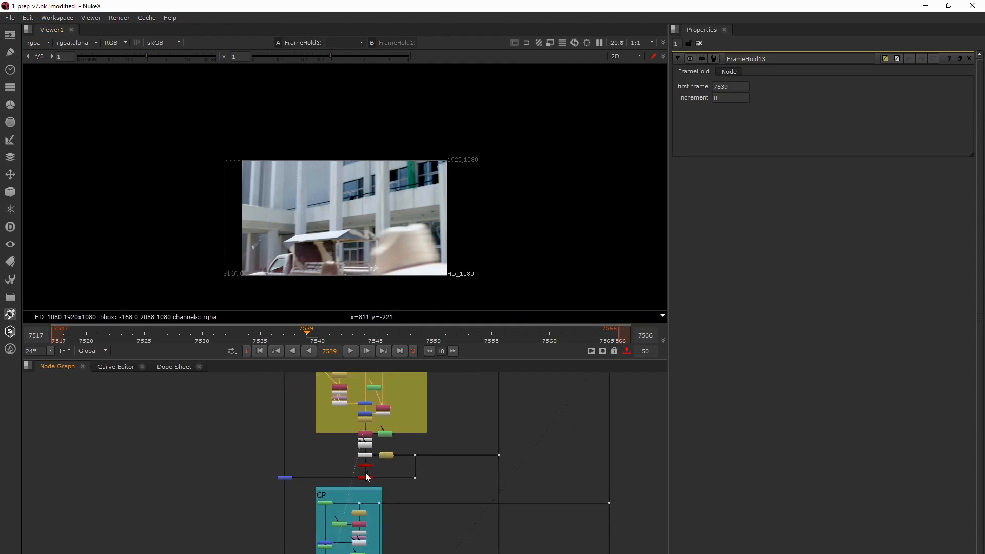
scroll(366, 473, "up", 3)
middle_click_drag(307, 466, 315, 493)
left_click(221, 490)
key("1")
double_click(368, 461)
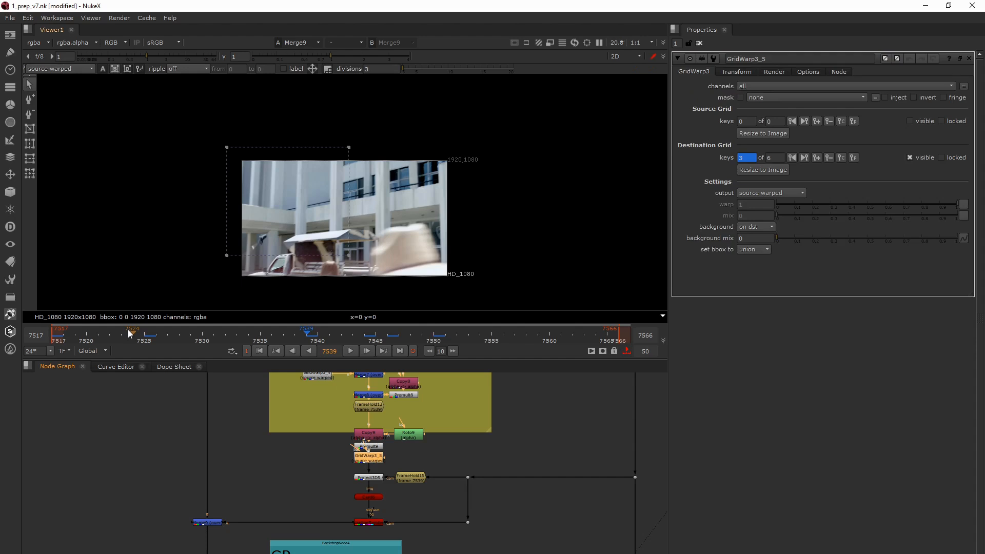
- Toggle Merge9 off and on repeatedly at frame 7525 to compare the yellow CP group's patch with the plate
left_click(209, 522)
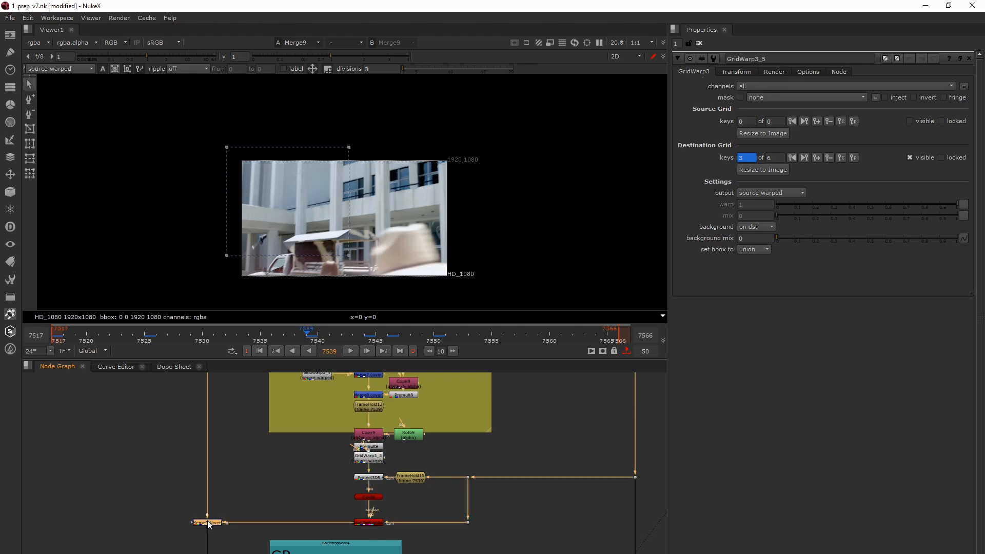
left_click(147, 339)
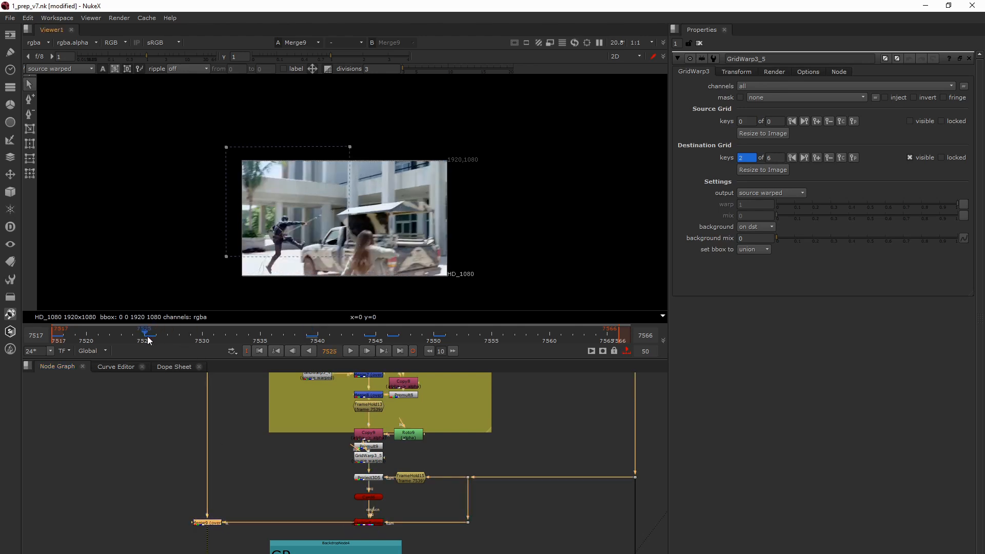
key("d")
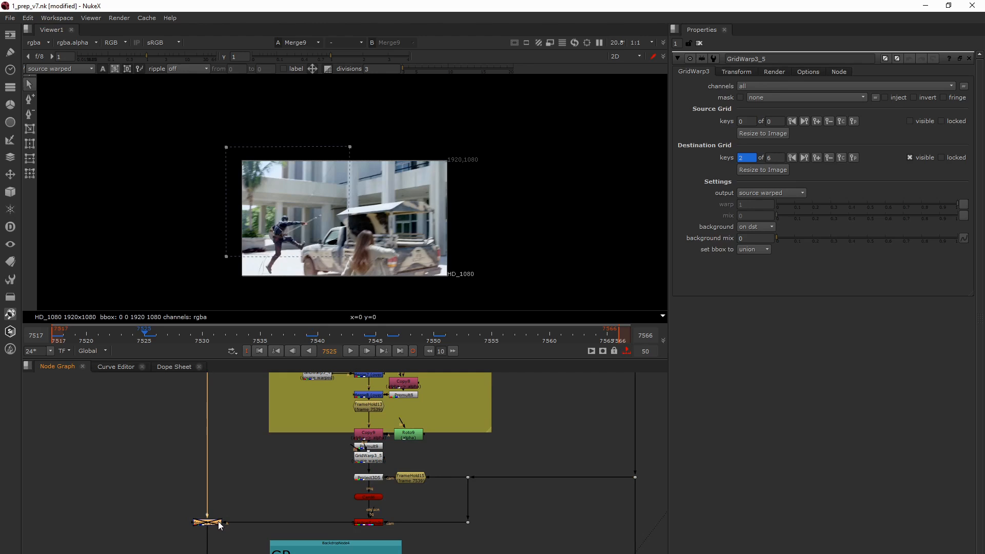
key("d")
key("d")
key("d")
key("d")
key("d")
key("d")
key("d")
key("d")
key("d")
key("d")
key("d")
key("d")
key("d")
key("d")
key("d")
key("d")
key("d")
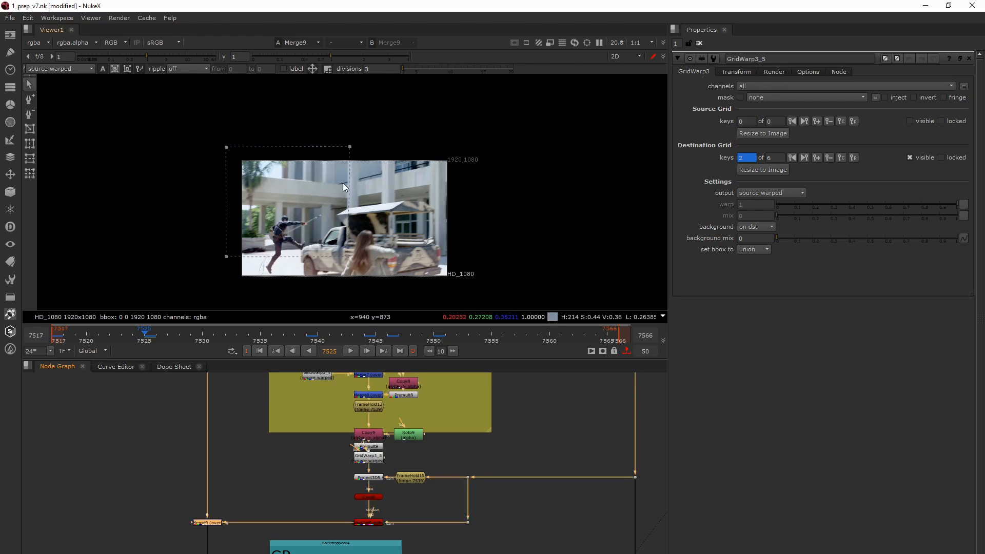
key("d")
key("d")
key("d")
key("d")
key("d")
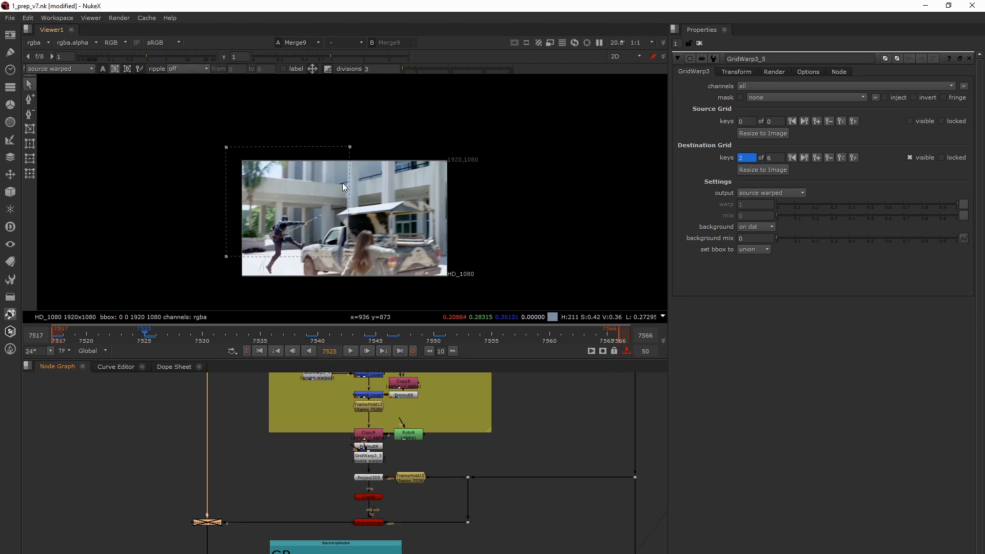
key("d")
- View Project3D6 below the teal CP group to check its grid-warped patch
middle_click_drag(344, 523, 347, 443)
scroll(352, 443, "down", 3)
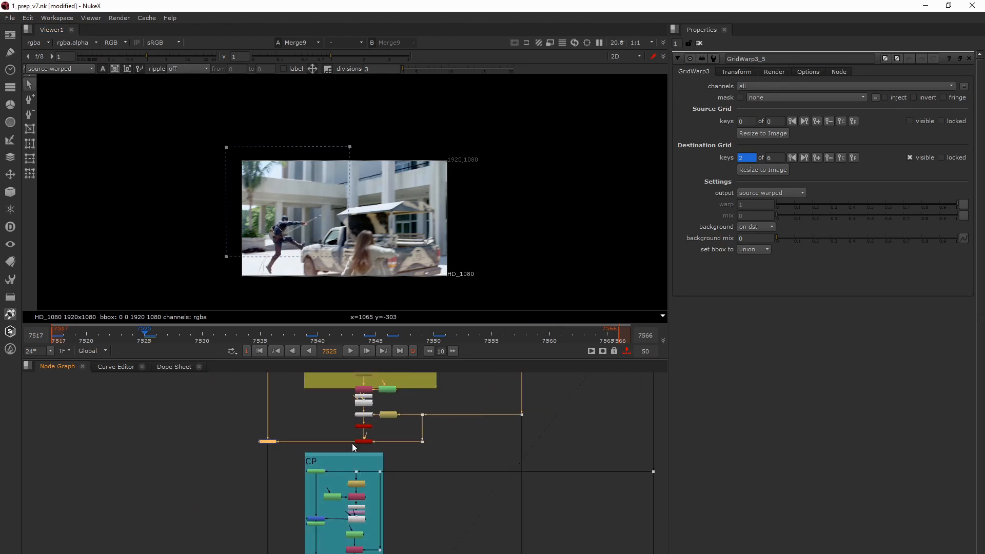
middle_click_drag(338, 495, 347, 444)
scroll(333, 533, "up", 4)
middle_click_drag(331, 518, 343, 480)
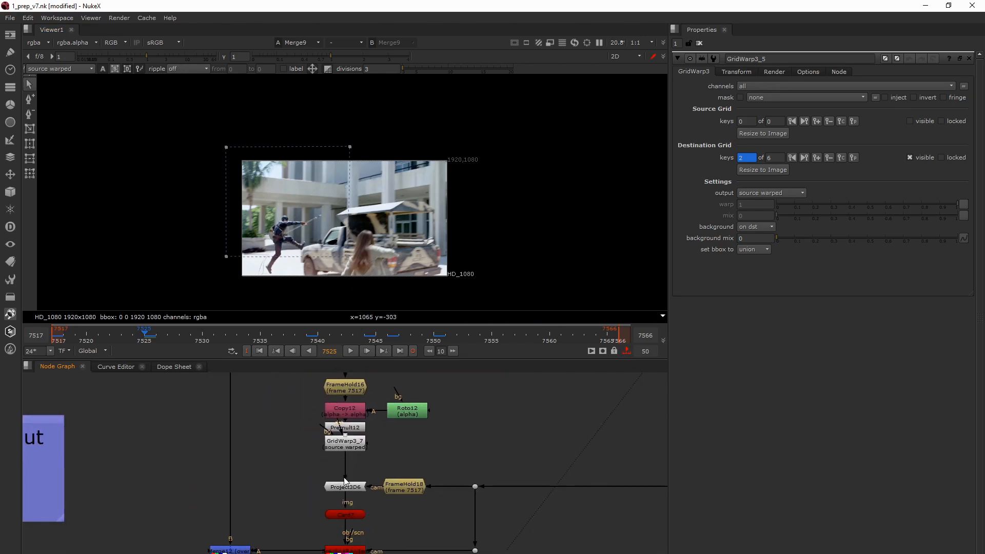
left_click(346, 487)
key("1")
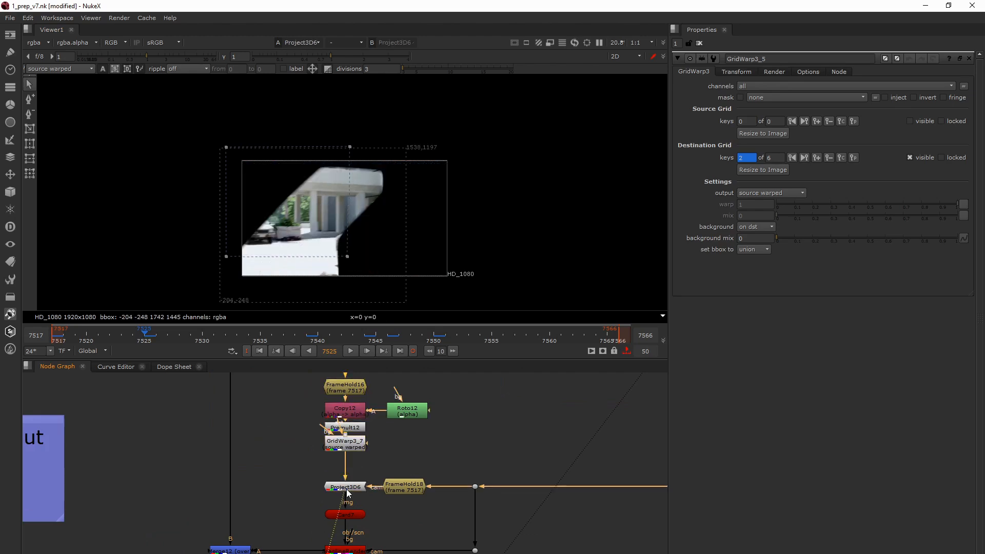
- Go to the first frame, 7517, and load FrameHold16 below the teal CP group into the viewer
scroll(338, 451, "down", 2)
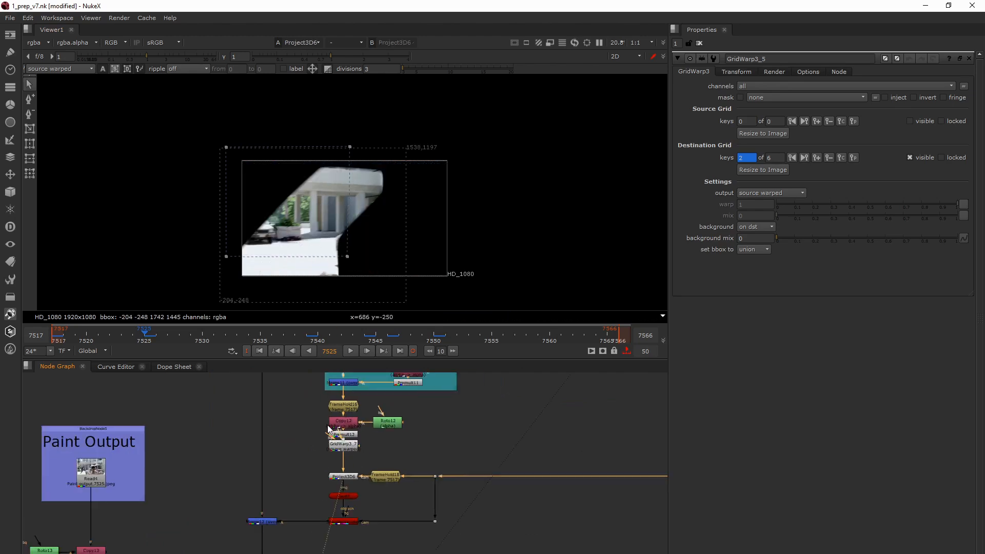
left_click(259, 351)
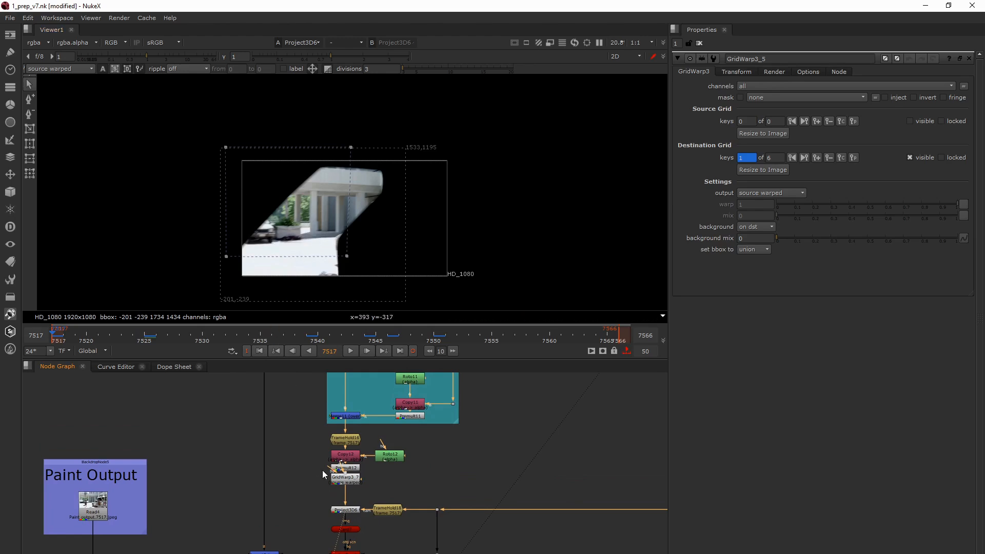
middle_click_drag(358, 418, 335, 518)
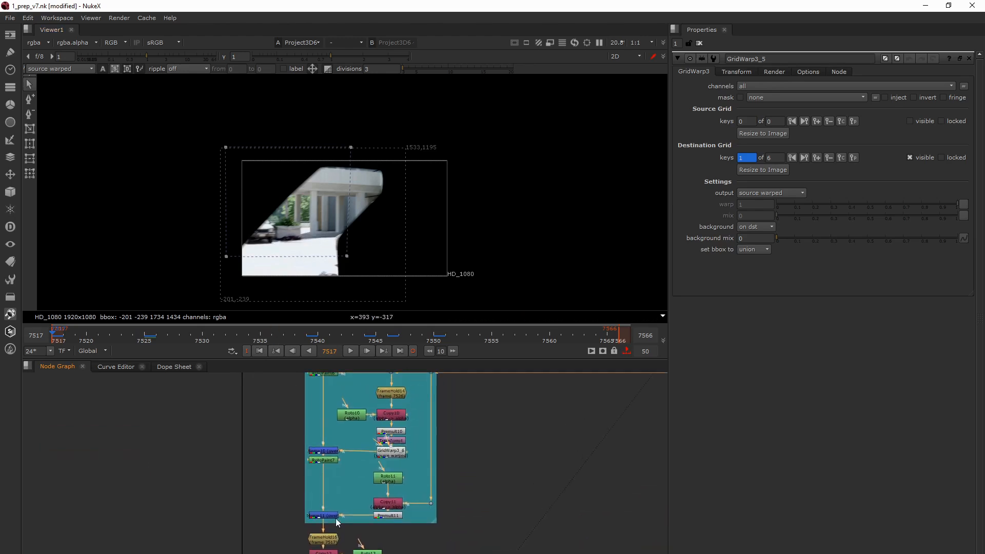
scroll(340, 515, "up", 5)
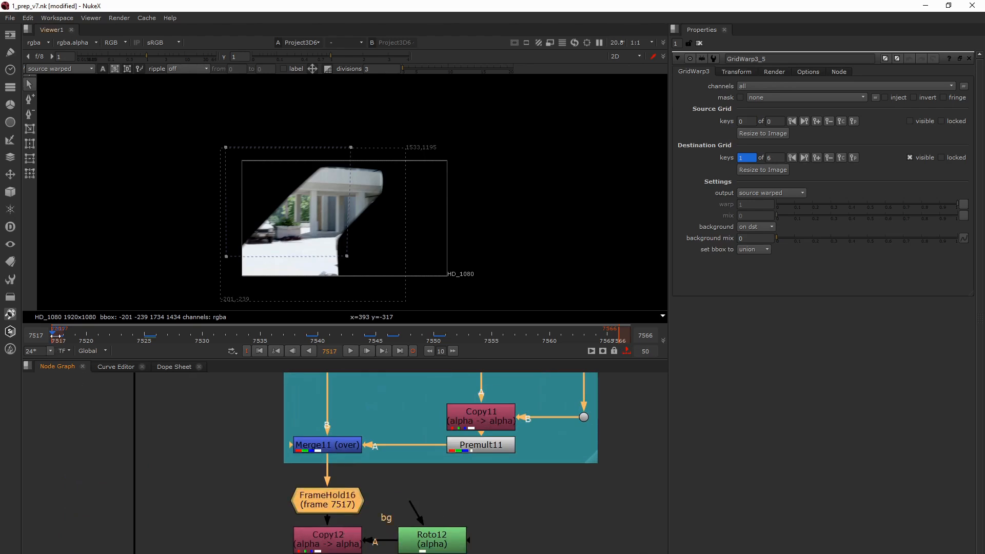
key("1")
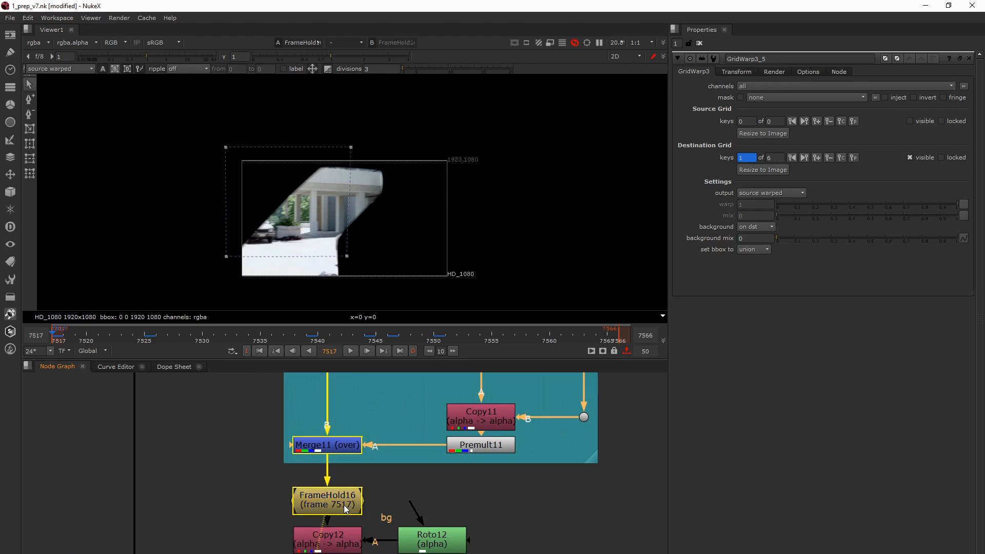
- Load the original plate from Dot23 and switch repeatedly between it and FrameHold16's clean plate at frame 7517
scroll(344, 505, "down", 2)
scroll(344, 504, "down", 3)
middle_click_drag(429, 452, 297, 516)
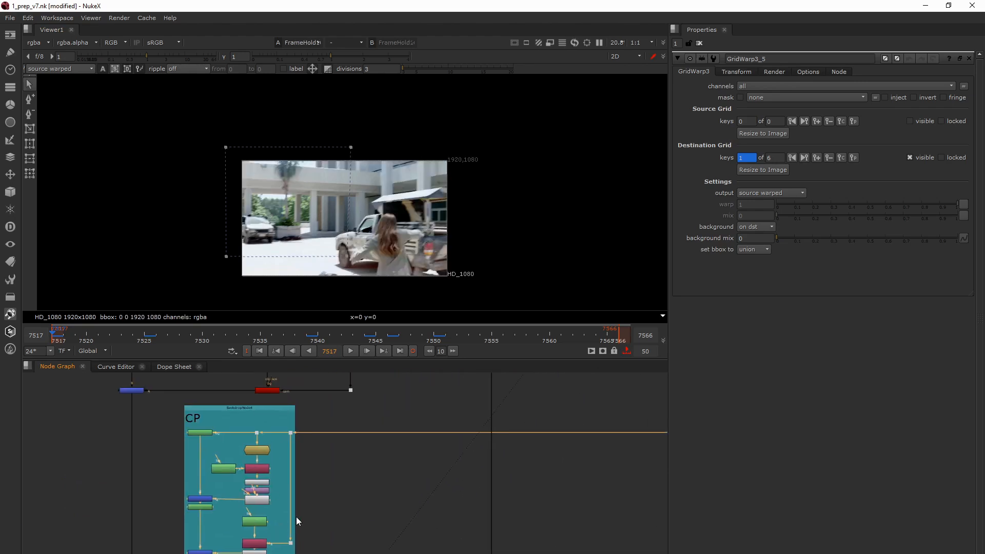
scroll(297, 516, "down", 3)
middle_click_drag(372, 527, 361, 503)
left_click_drag(463, 436, 488, 463)
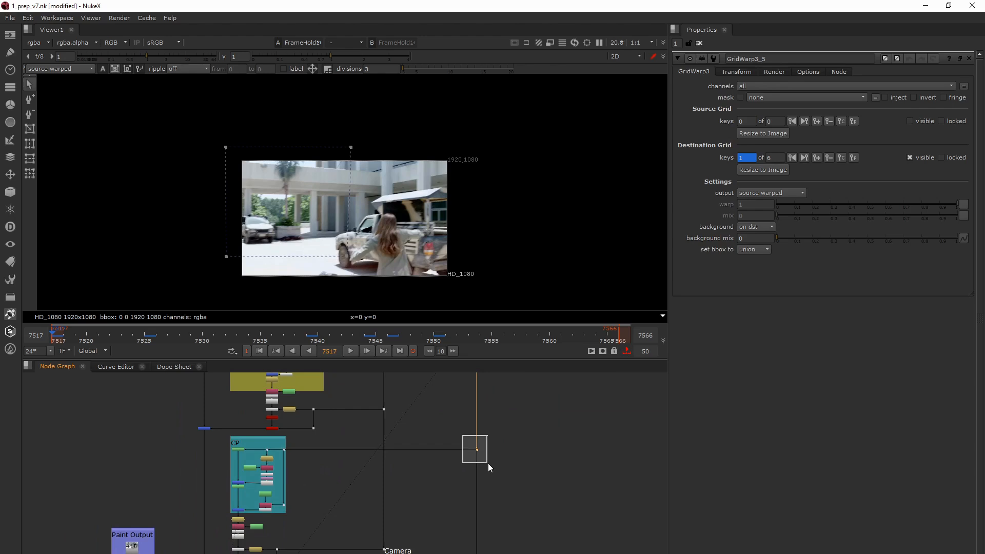
key("1")
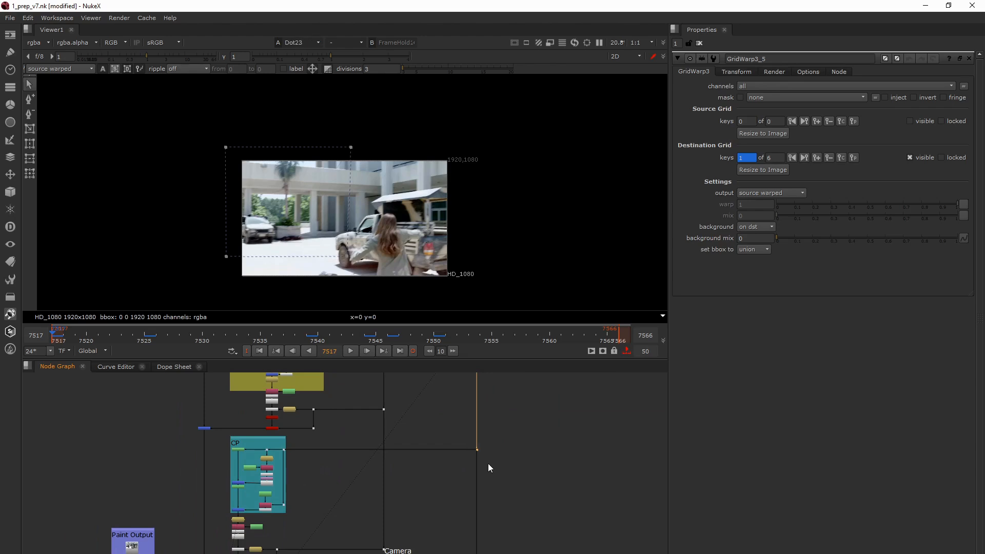
scroll(347, 493, "down", 1)
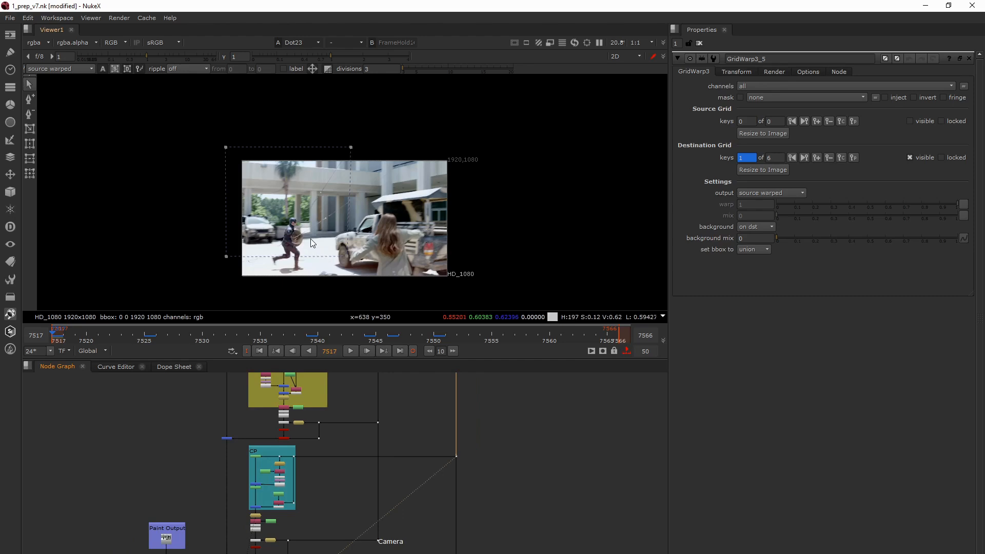
key("2")
key("1")
key("2")
key("1")
key("2")
- Load Merge12, the merged result below the teal CP group, into the viewer at frame 7517
middle_click_drag(272, 515, 328, 461)
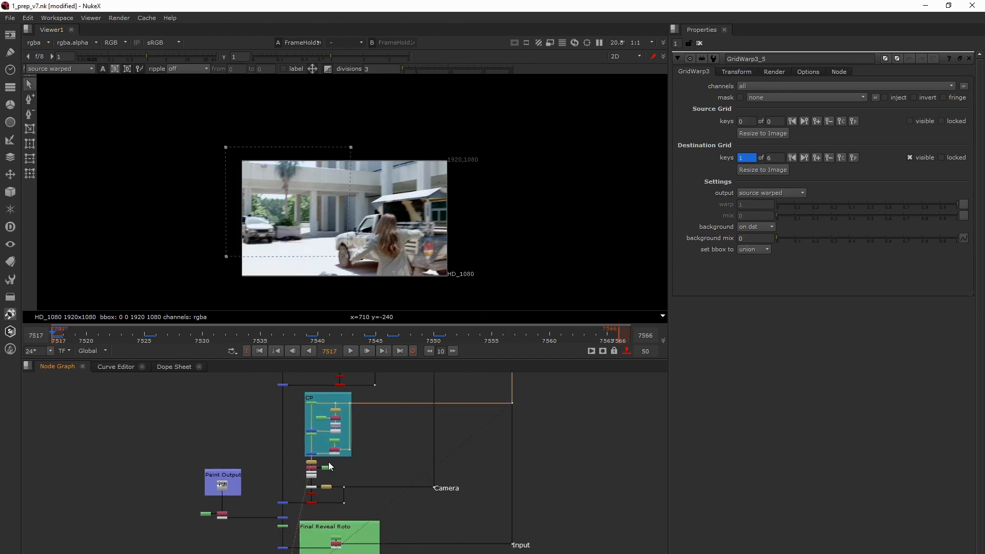
scroll(291, 507, "up", 2)
left_click_drag(265, 489, 297, 515)
key("1")
left_click(297, 515)
- Trace the Camera and Input connections through the whole node graph, from the original plate down to the merge below the teal CP group
middle_click_drag(481, 473, 356, 459)
left_click_drag(353, 452, 395, 489)
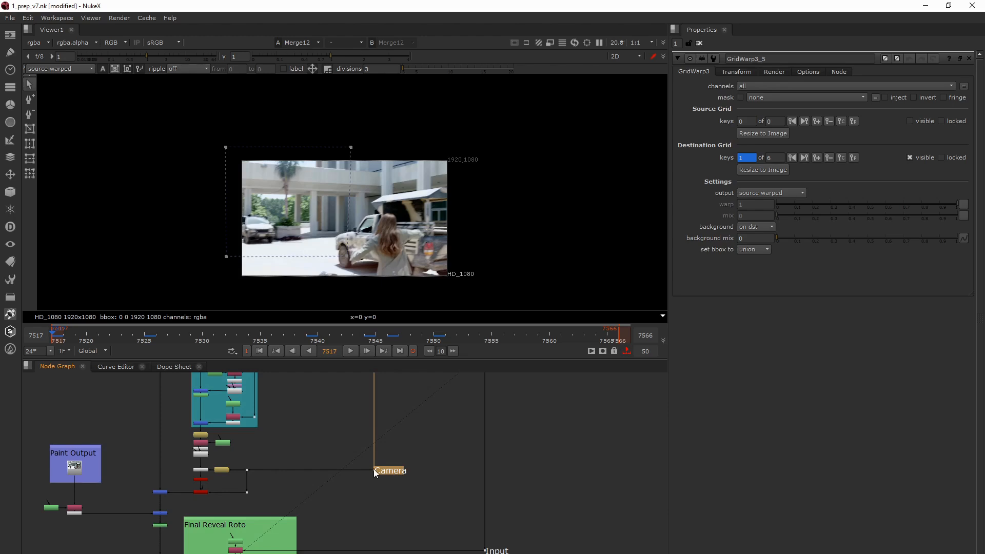
left_click_drag(464, 537, 489, 552)
key("space")
scroll(456, 509, "down", 6)
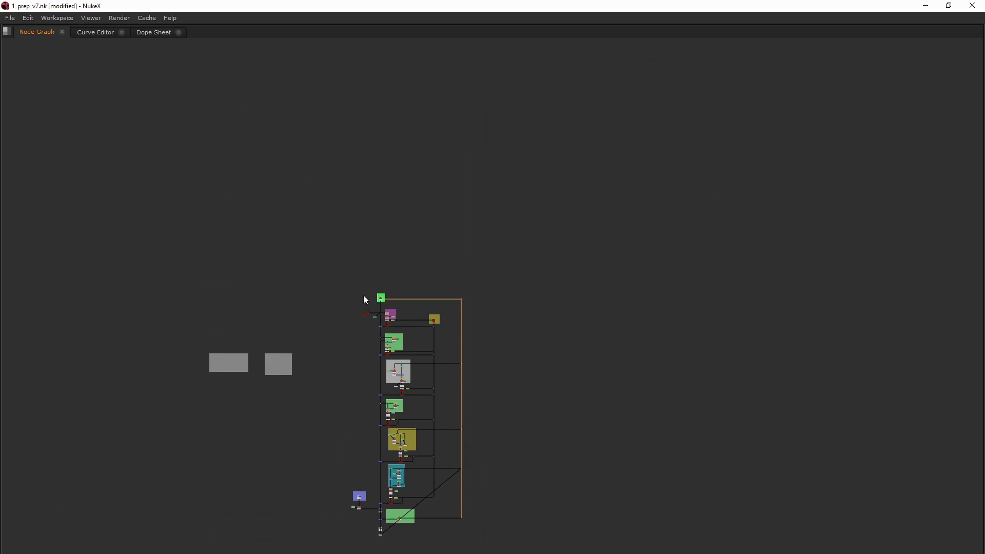
scroll(386, 512, "up", 5)
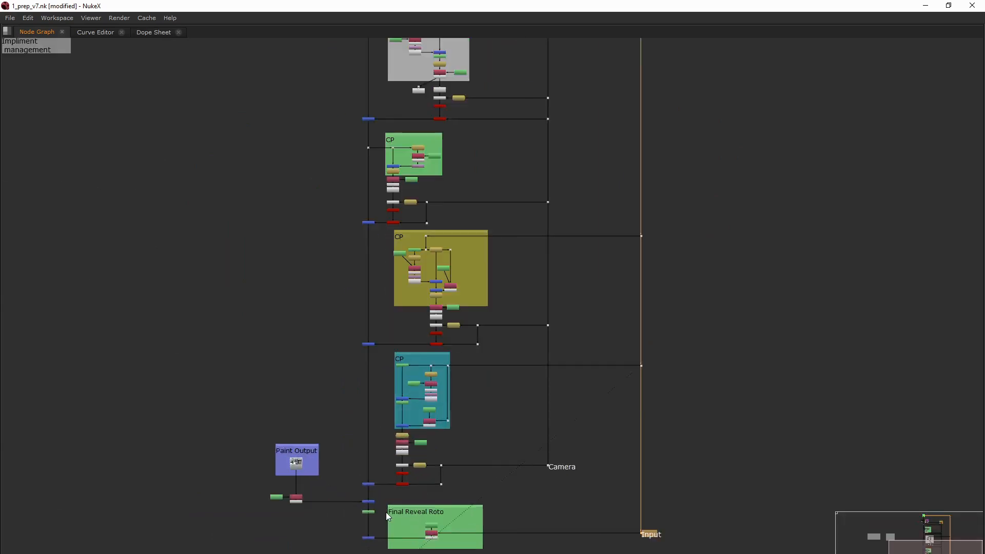
scroll(386, 512, "up", 1)
left_click(366, 480)
key("space")
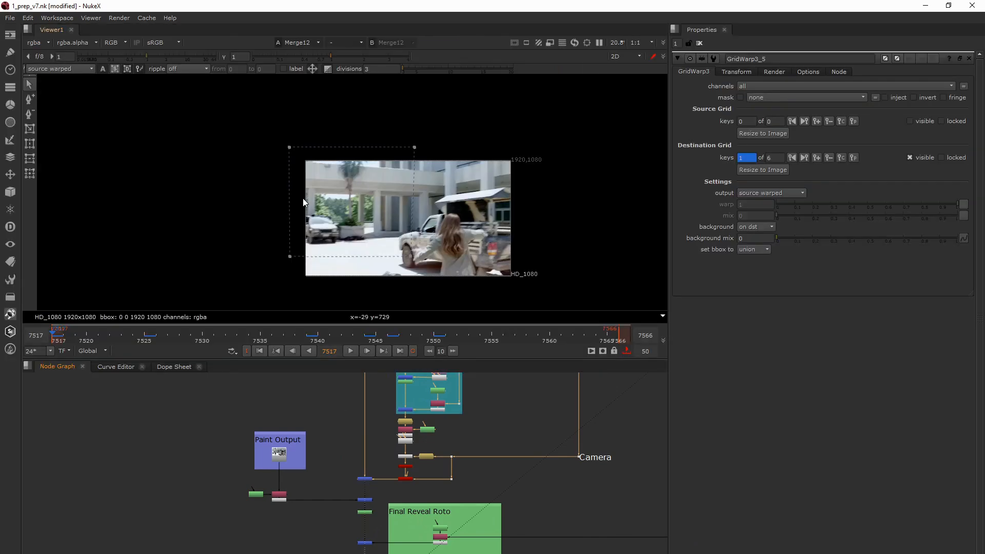
- Hide the viewer overlays, play through Merge12's full clean plate, and return to the first frame, 7517
middle_click_drag(307, 233, 276, 240)
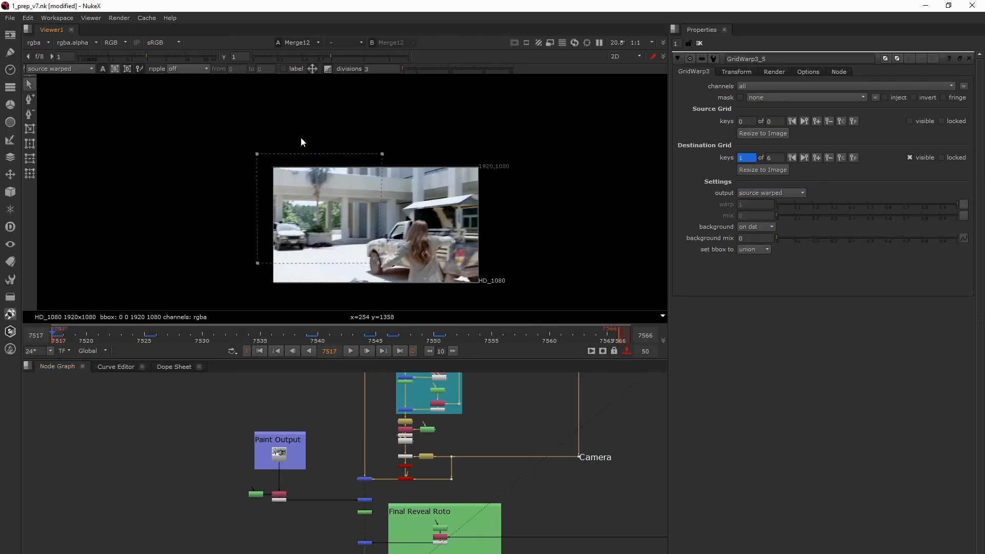
left_click(363, 480)
key("o")
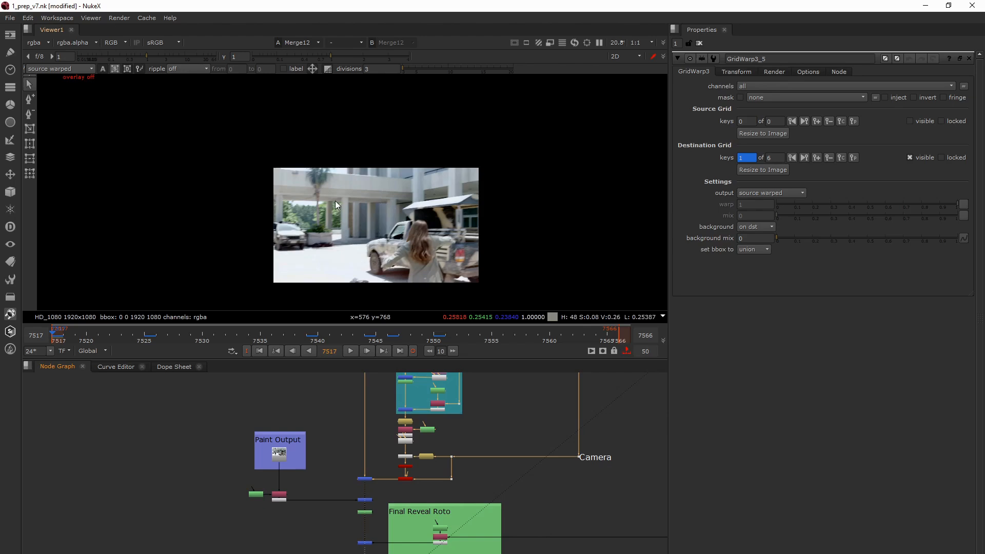
left_click(353, 351)
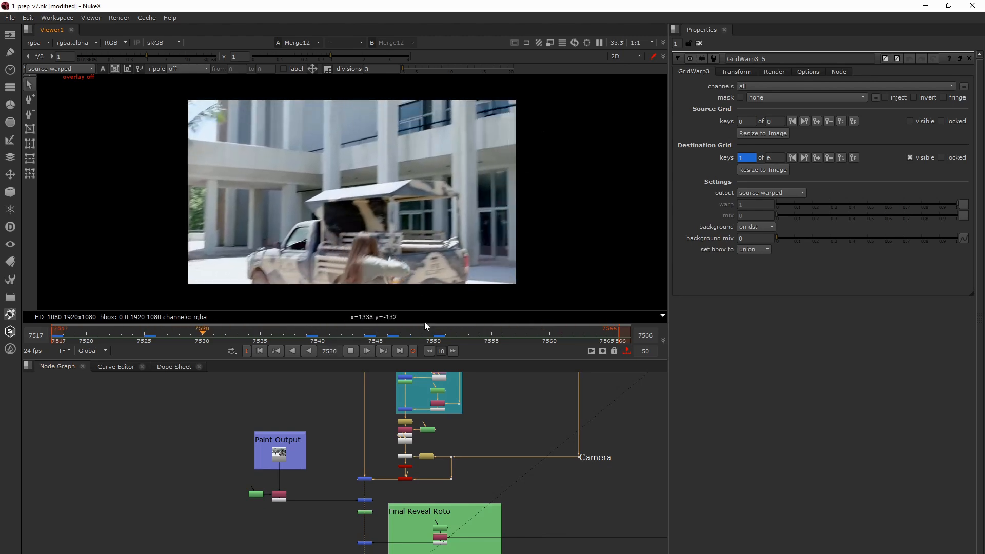
left_click(351, 350)
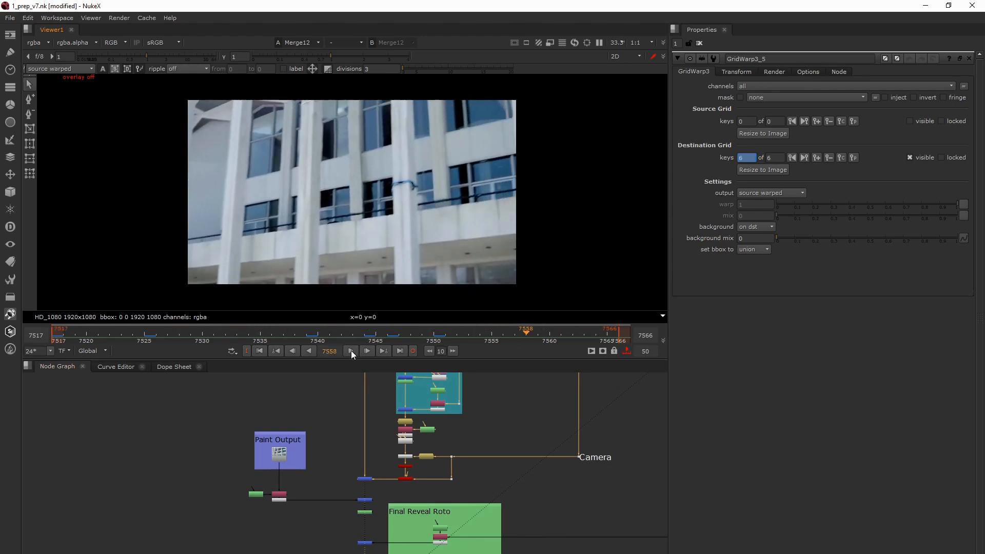
left_click(260, 352)
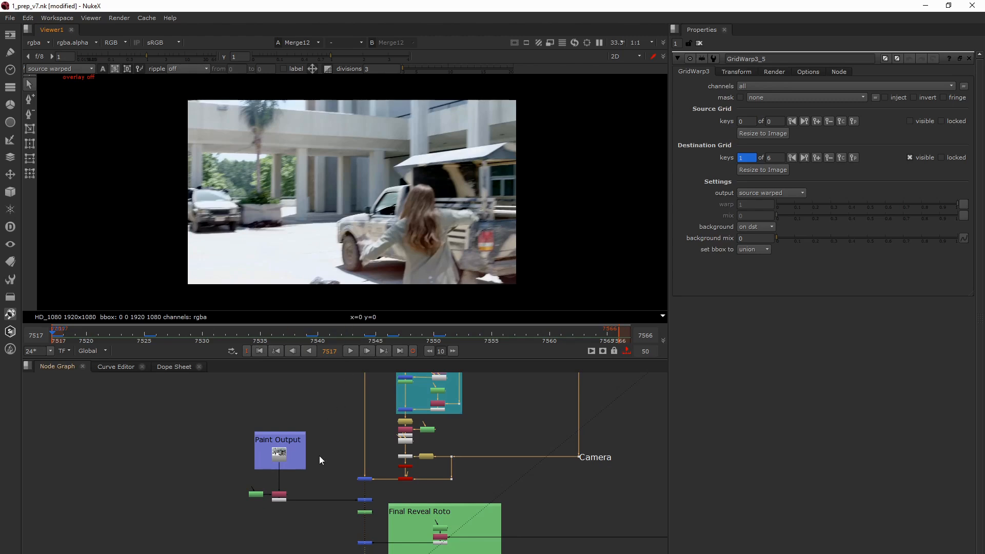
- Reconnect the roto-masked branch under Paint Output to the original plate at the head of the graph and view Merge13
middle_click_drag(320, 456, 308, 476)
left_click(361, 478)
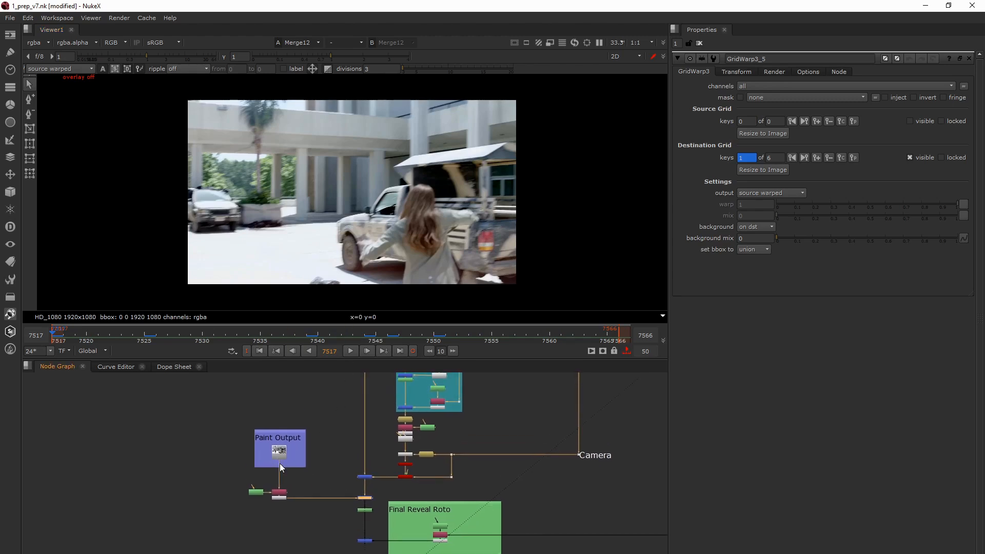
mouse_move(279, 463)
left_mouse_down()
mouse_move(330, 405)
mouse_move(402, 30)
mouse_move(354, 57)
mouse_move(330, 100)
mouse_move(330, 86)
left_mouse_up()
key("space")
scroll(337, 134, "down", 2)
middle_click_drag(303, 322, 303, 171)
scroll(321, 367, "up", 3)
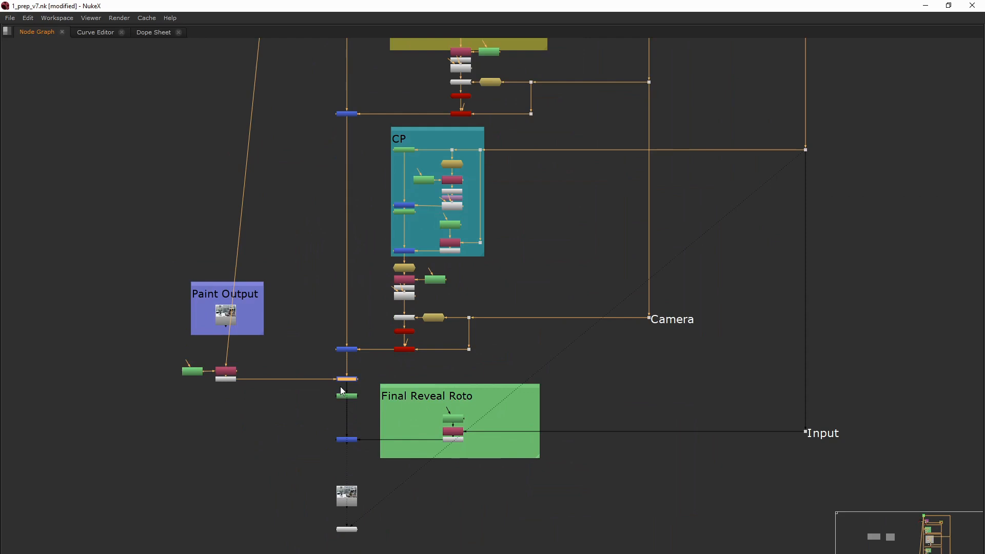
key("1")
key("space")
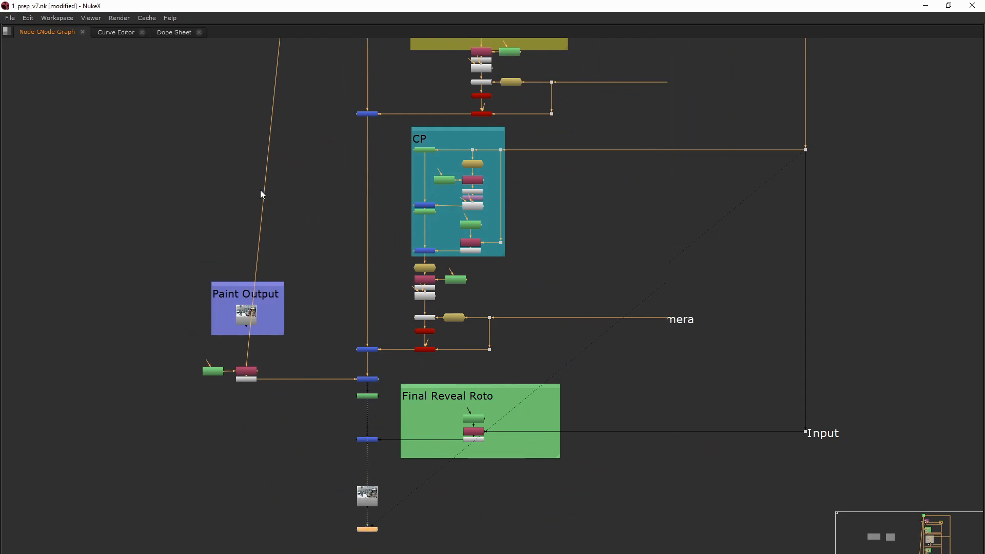
- Open Roto13 below Paint Output and select all Bezier1 points around the running figure to examine its outline
middle_click_drag(231, 401, 209, 469)
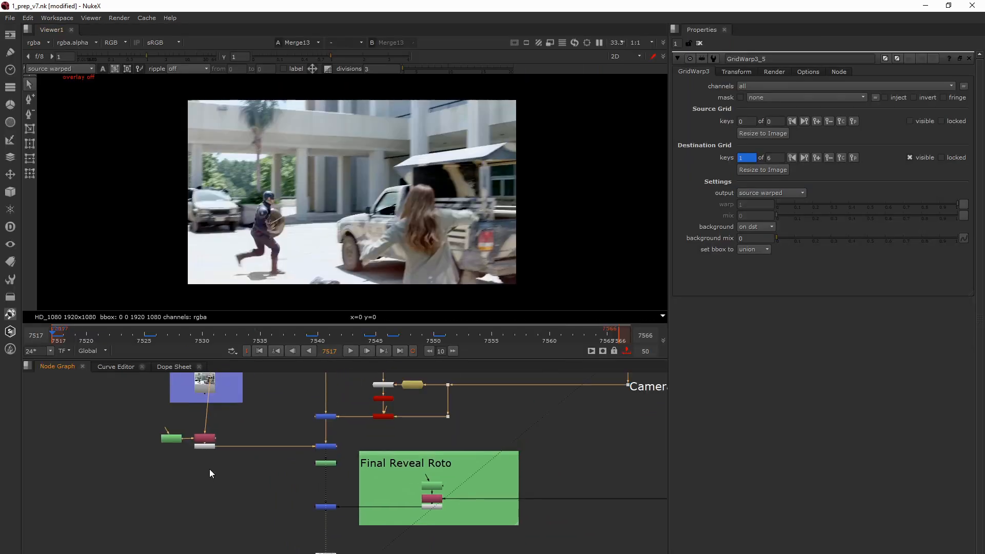
double_click(170, 439)
scroll(279, 205, "up", 6)
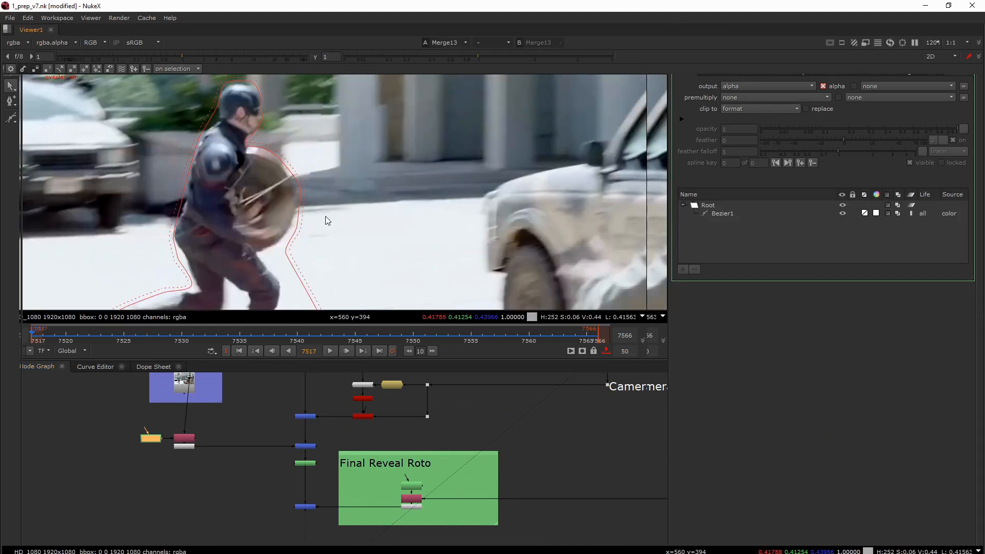
key("space")
scroll(329, 216, "down", 2)
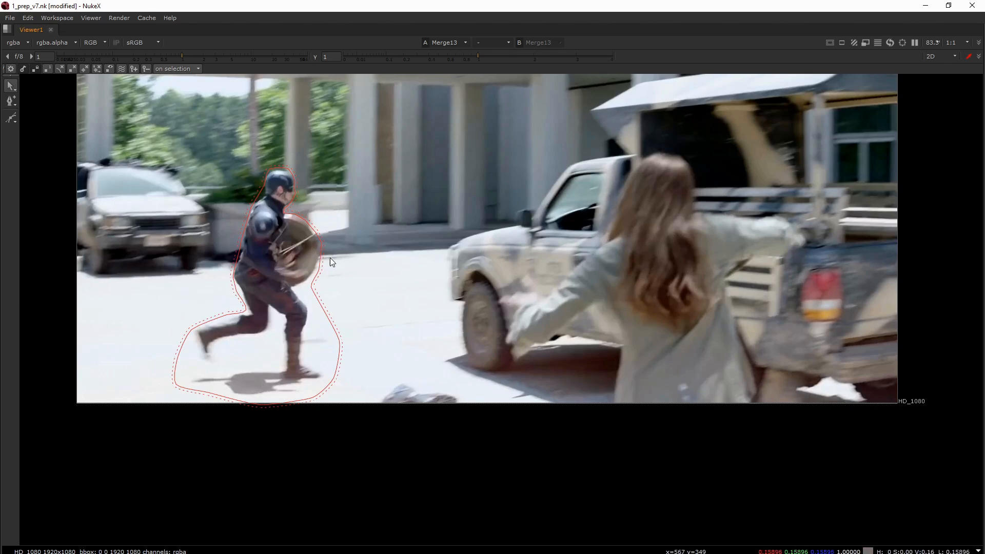
left_click_drag(78, 142, 446, 488)
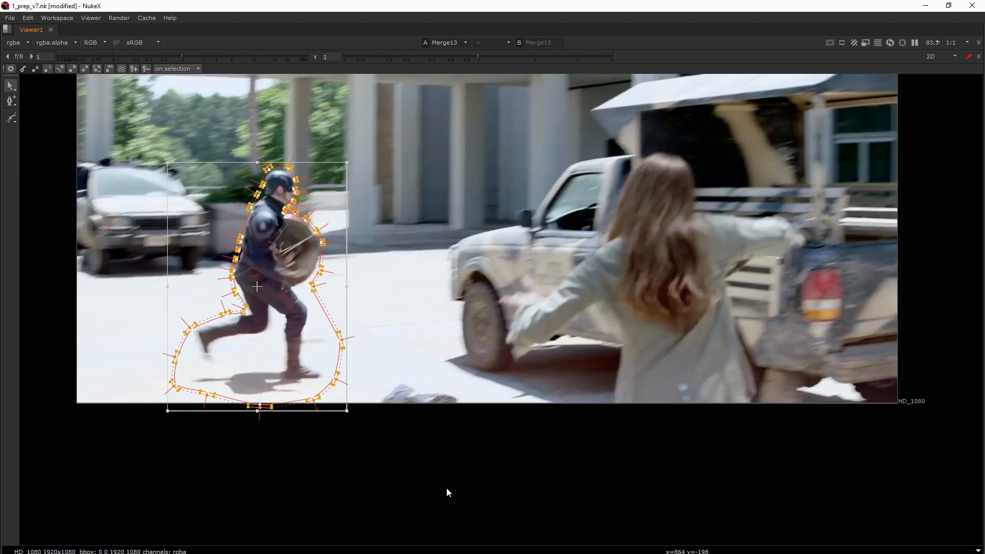
middle_click_drag(374, 357, 369, 419)
scroll(388, 428, "up", 1)
key("space")
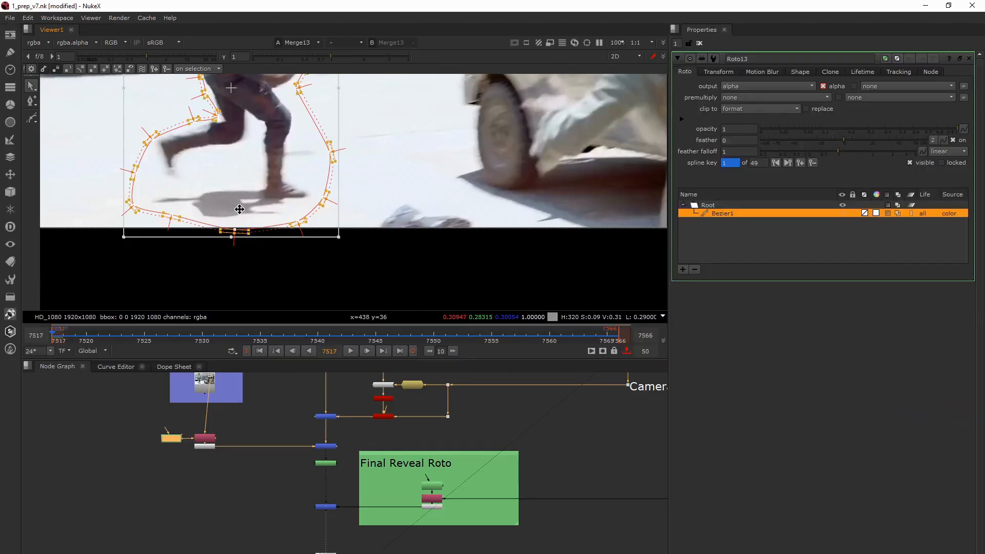
- Hide the viewer overlays and examine Merge13 closely around the running figure's shield and wire at frame 7517
left_click(324, 447)
scroll(309, 240, "down", 4)
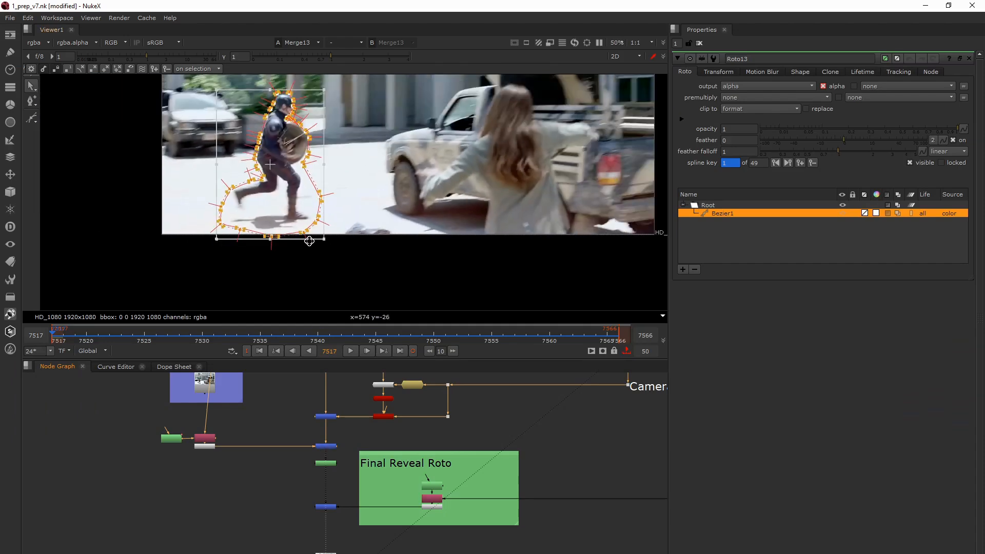
middle_click_drag(294, 148, 301, 200)
scroll(301, 200, "up", 8)
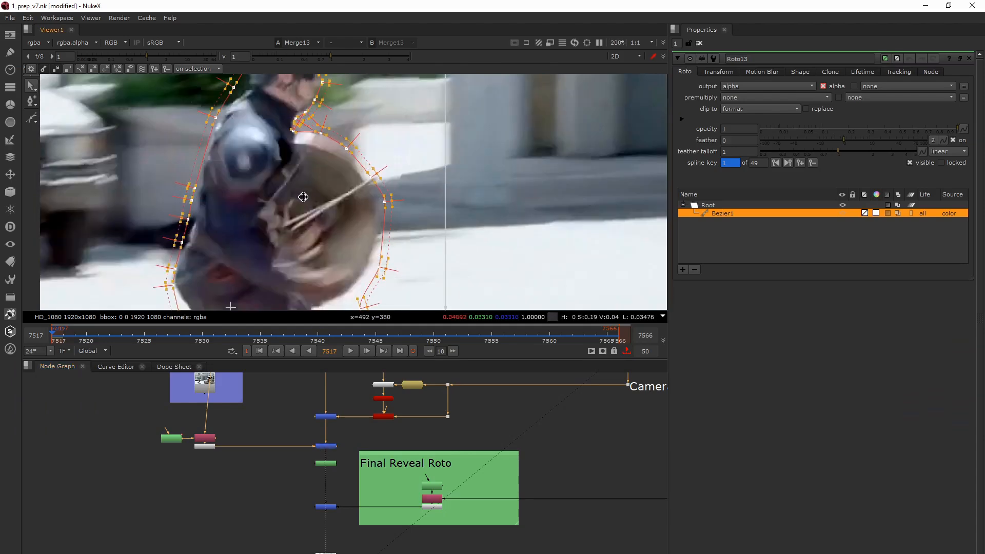
key("space")
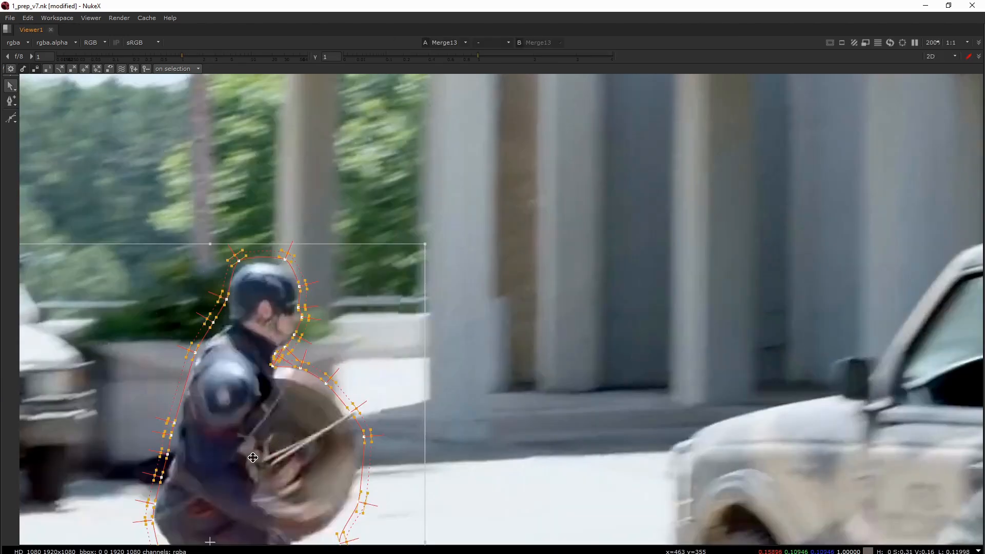
scroll(246, 400, "down", 2)
middle_click_drag(248, 404, 292, 307)
key("o")
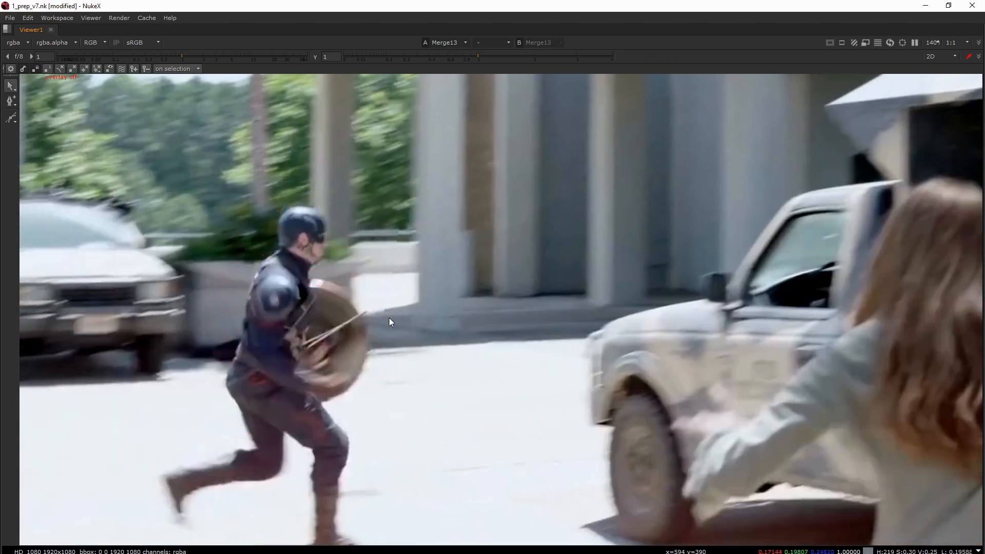
scroll(365, 312, "up", 3)
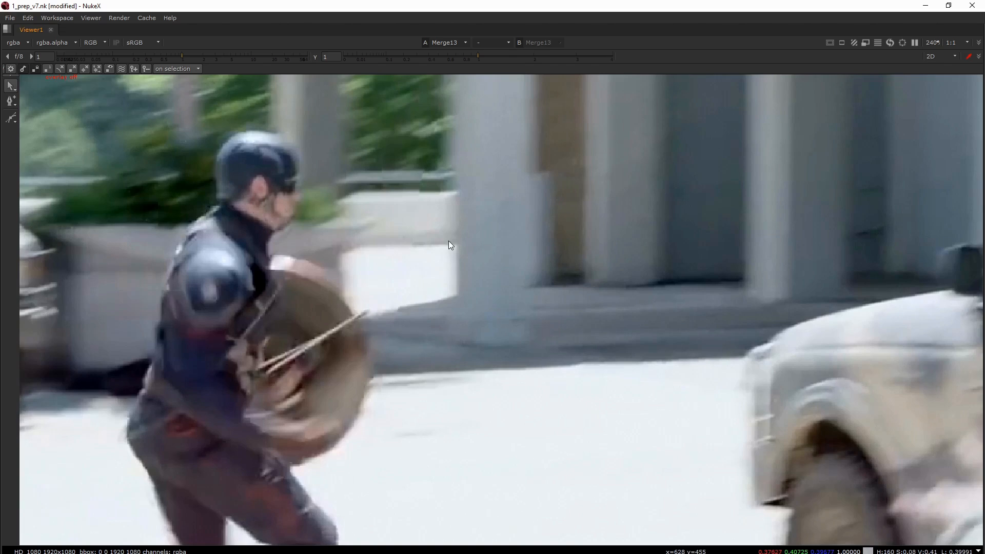
scroll(351, 341, "down", 3)
mouse_move(353, 313)
middle_mouse_down()
mouse_move(346, 333)
mouse_move(349, 314)
middle_mouse_up()
key("space")
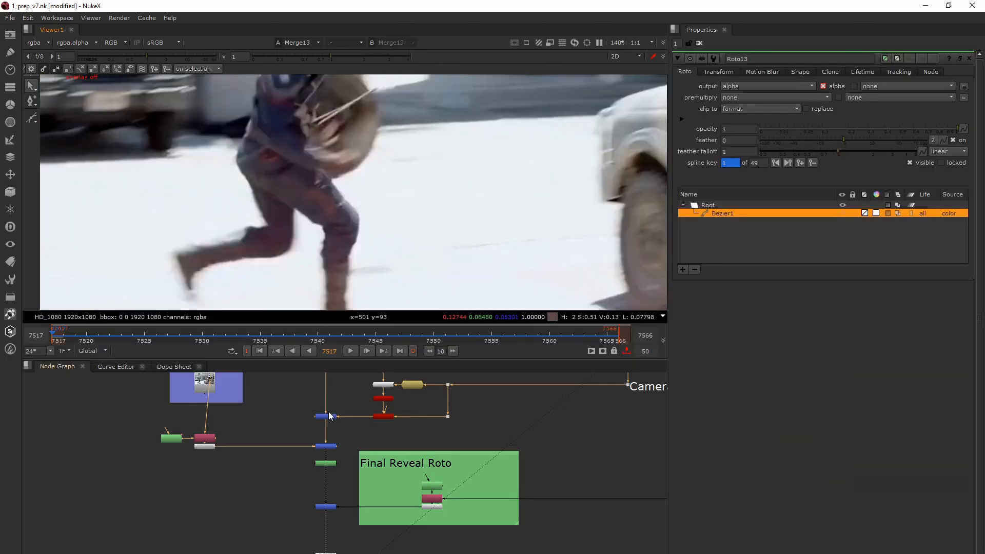
- Switch to the Paint_v7.nk script and view Read3 at frame 7552, examining the figure's shield and wires up close
scroll(259, 455, "down", 3)
scroll(260, 456, "up", 5)
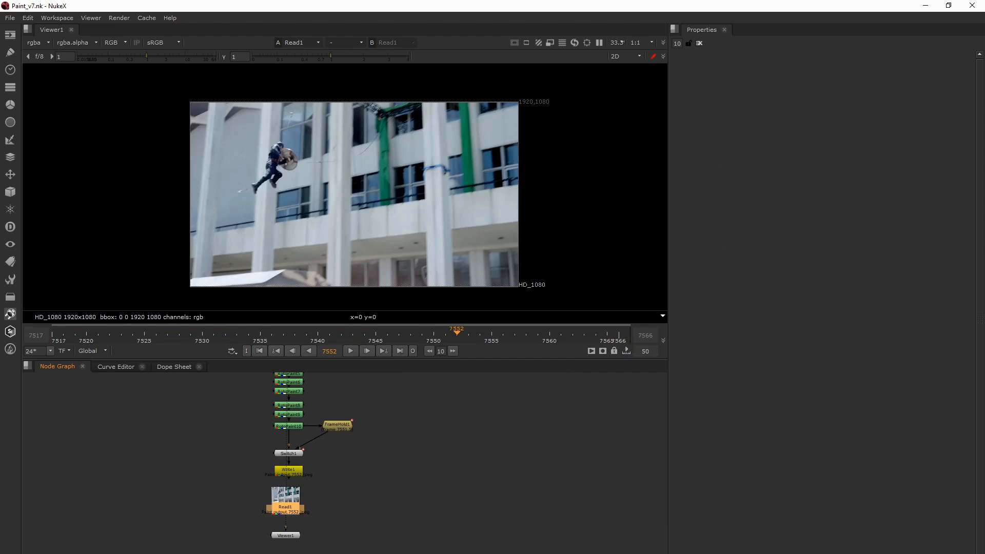
middle_click_drag(345, 438, 380, 525)
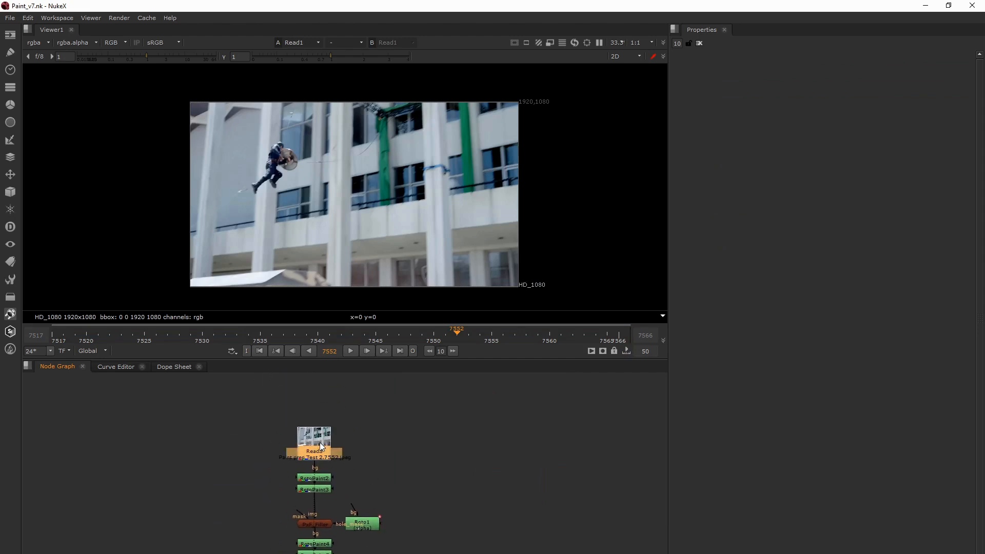
key("1")
left_click(318, 396)
scroll(291, 158, "up", 6)
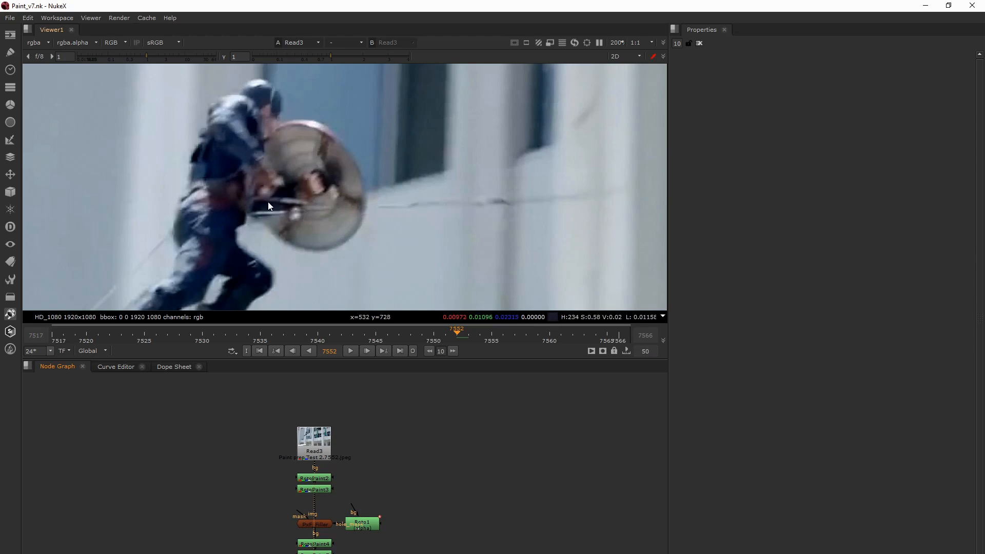
- View RotoPaint2 below Read3 and open its properties to inspect the clone strokes
middle_click_drag(318, 482, 332, 446)
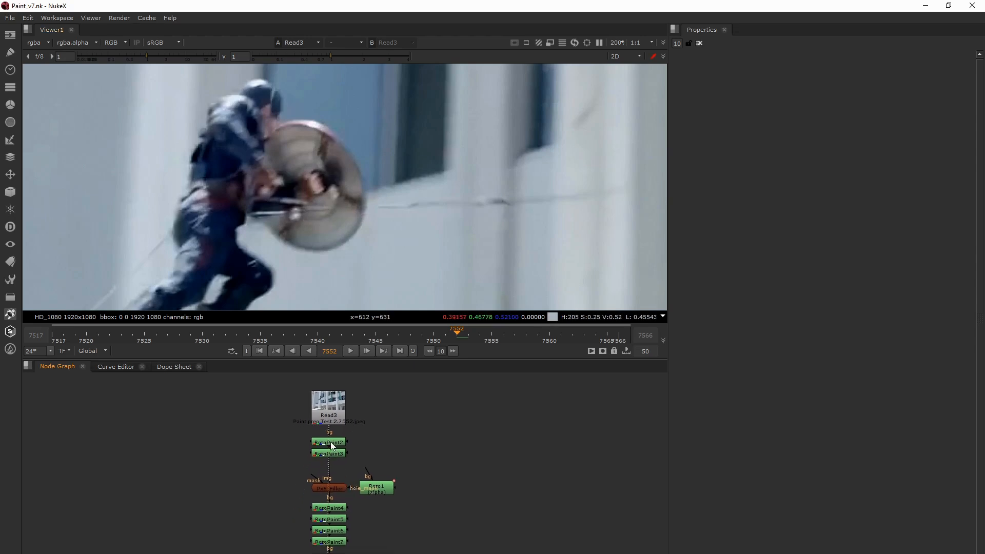
key("1")
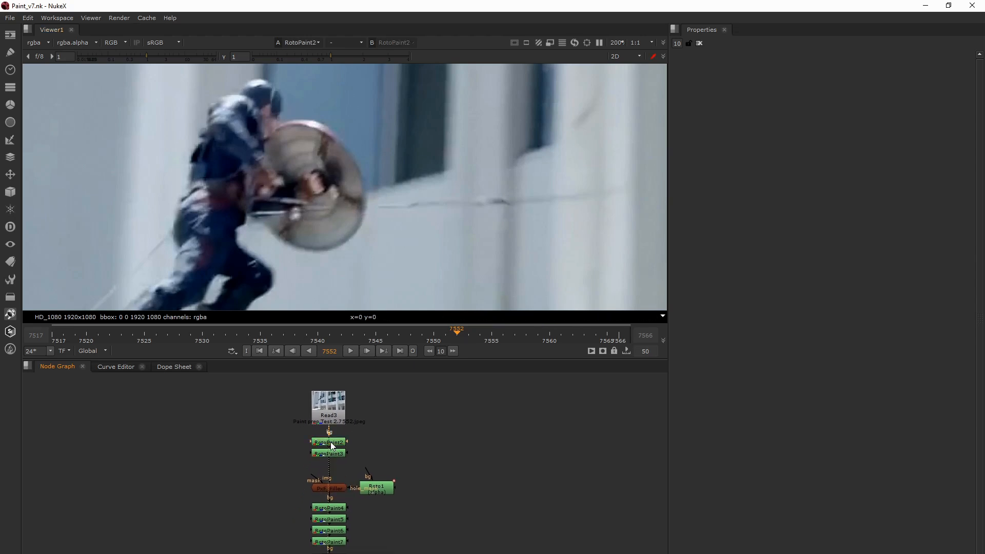
double_click(330, 442)
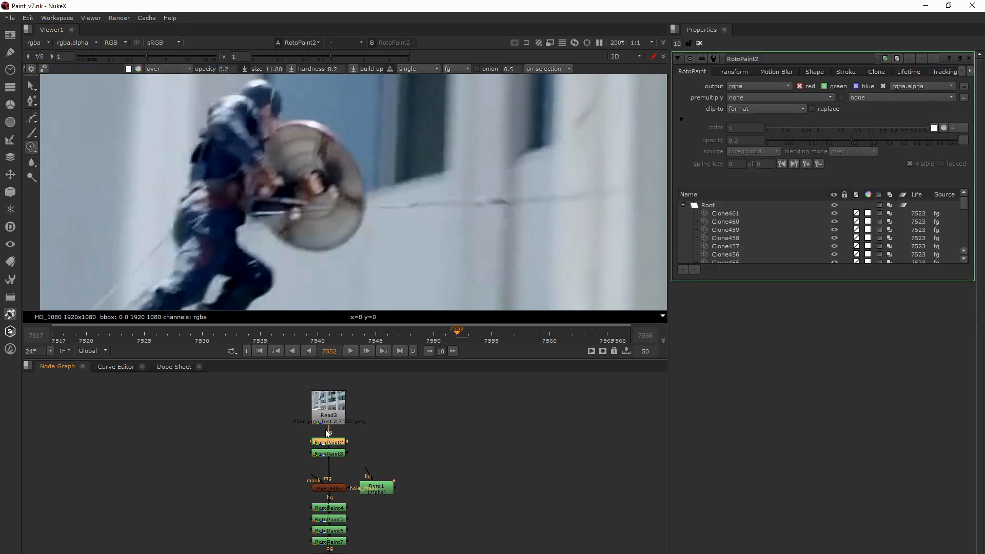
- Add a new RotoPaint node connected to Read3, view it, and go to the first frame, 7517, around the running figure
left_click(277, 429)
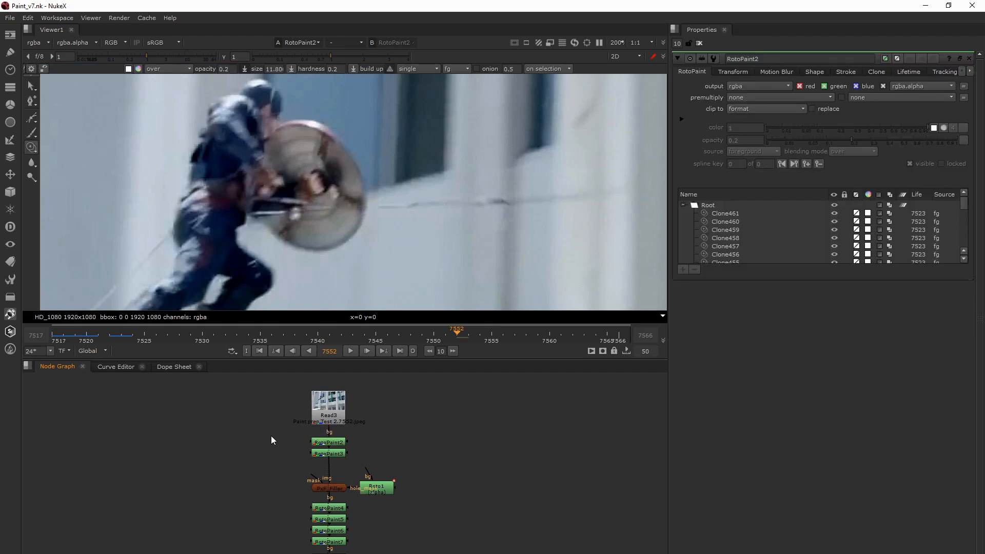
key("p")
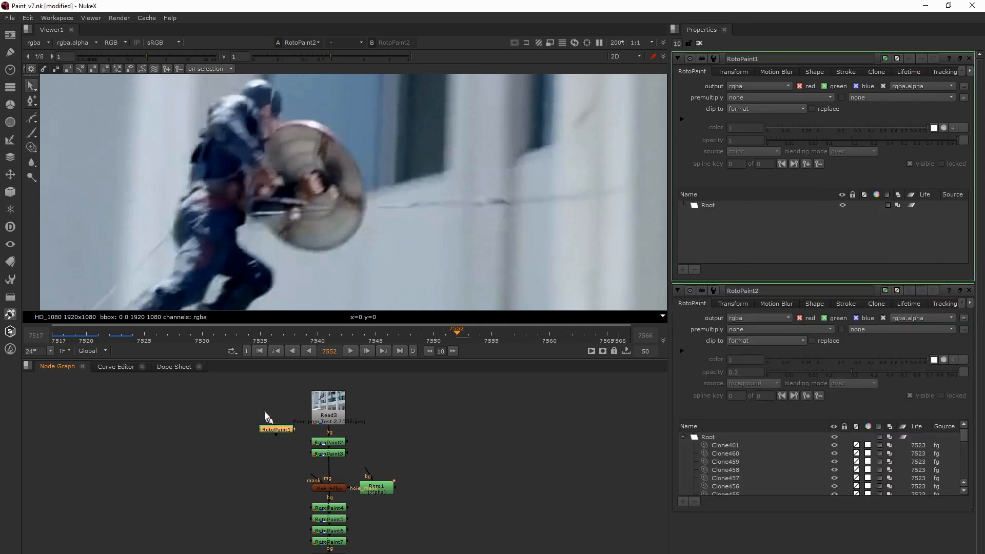
key("1")
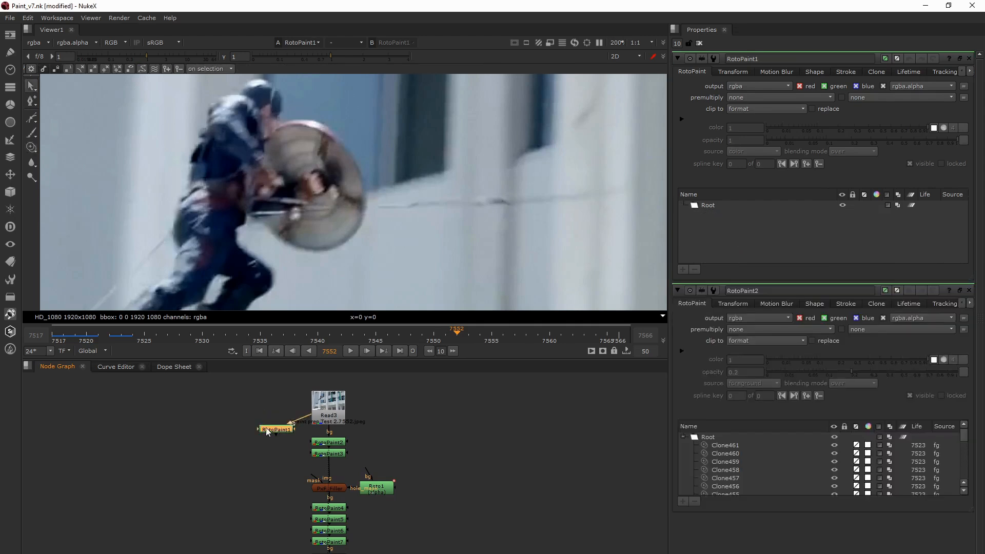
left_click(259, 351)
scroll(259, 186, "down", 2)
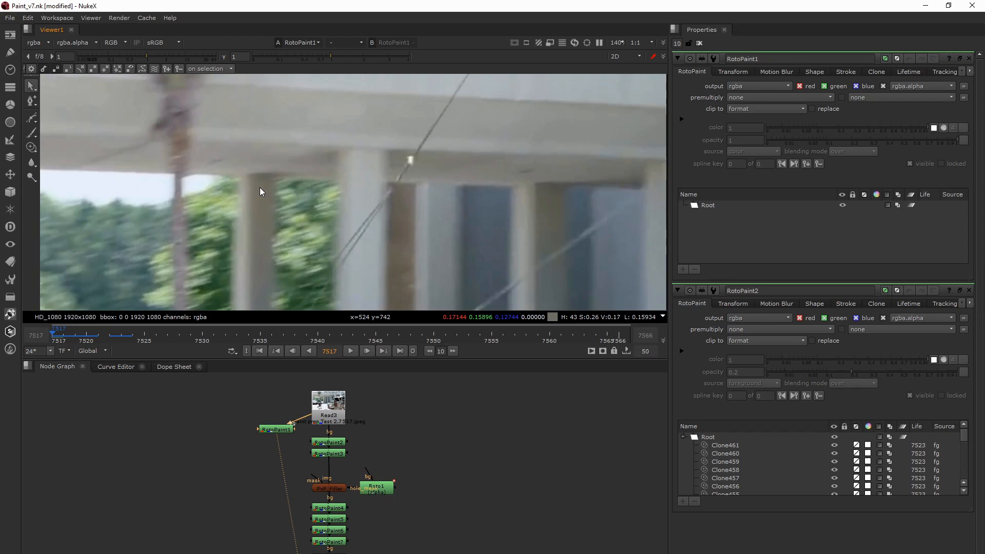
scroll(291, 169, "down", 3)
scroll(288, 214, "up", 5)
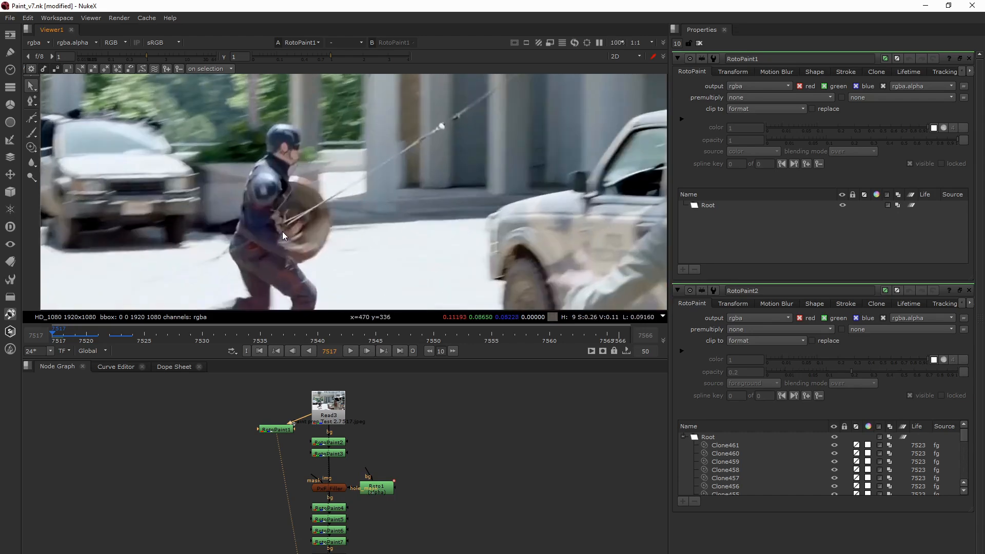
- Clone clean ground over the wire behind the running figure's hip in RotoPaint1 with the Clone tool at opacity 1
middle_click_drag(315, 188, 367, 148)
middle_click_drag(290, 202, 303, 205)
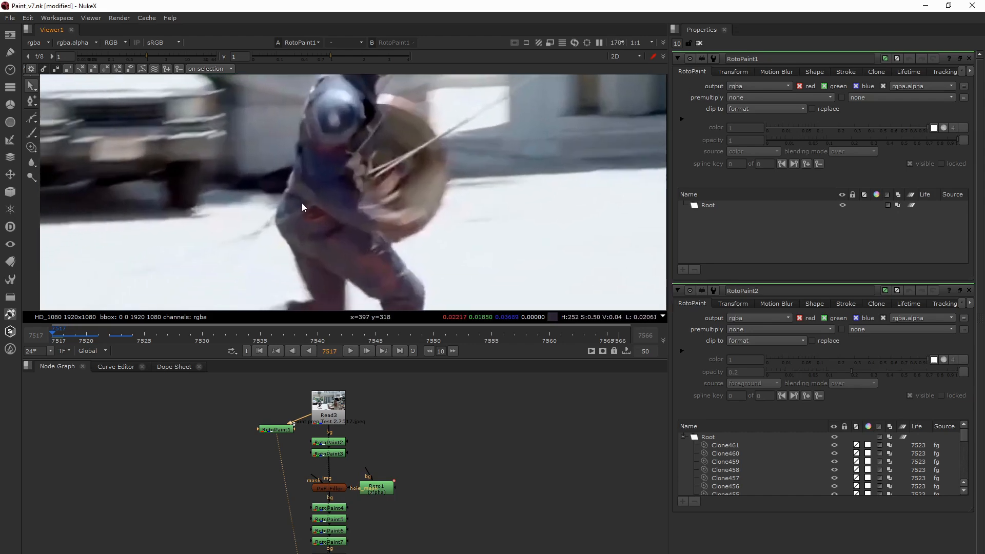
left_click_drag(281, 428, 282, 430)
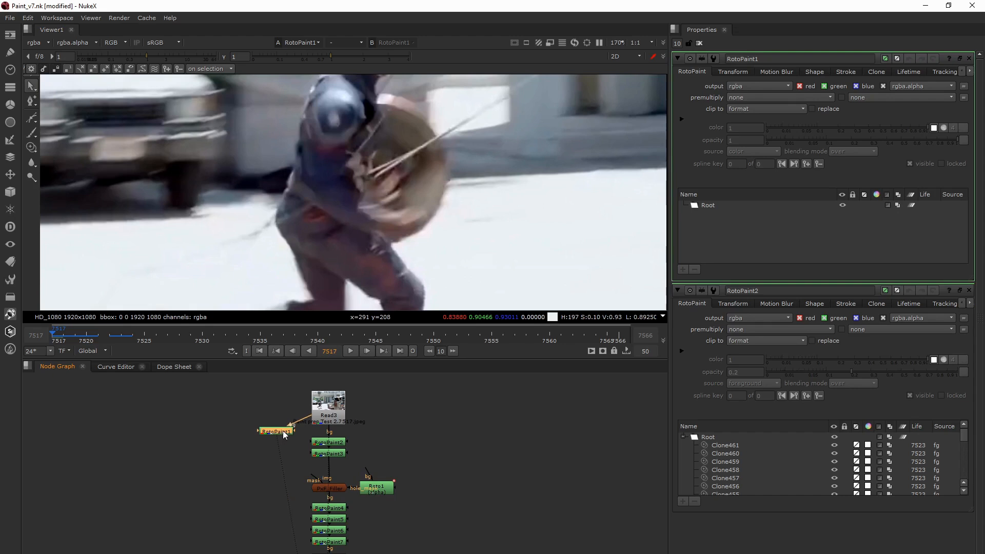
left_click(31, 147)
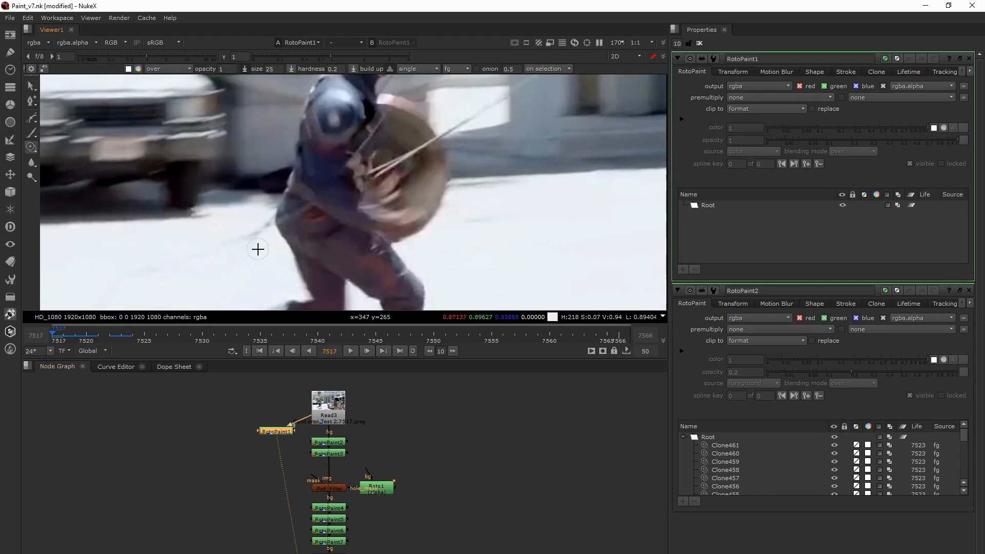
left_click_drag(269, 259, 269, 230, "ctrl")
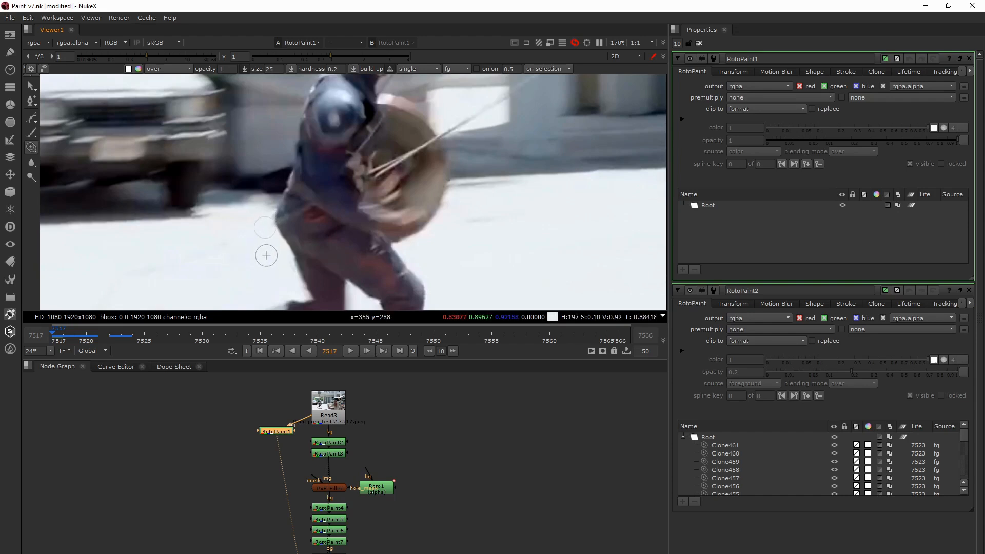
left_click_drag(269, 243, 268, 259)
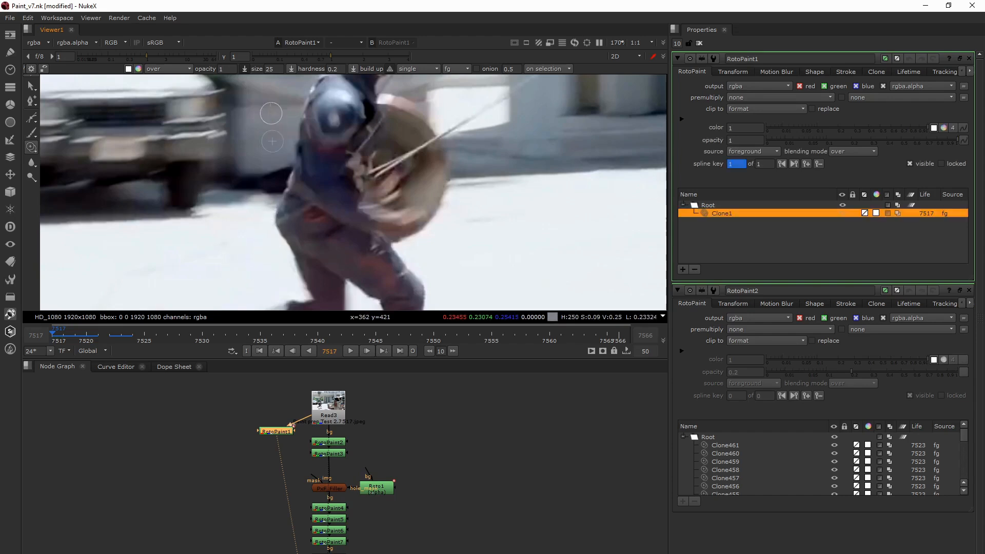
- Set the clone opacity to 0.2 and size to about 25.4, and clone along the shield's upper edge where the wire crosses
left_click_drag(231, 69, 206, 68)
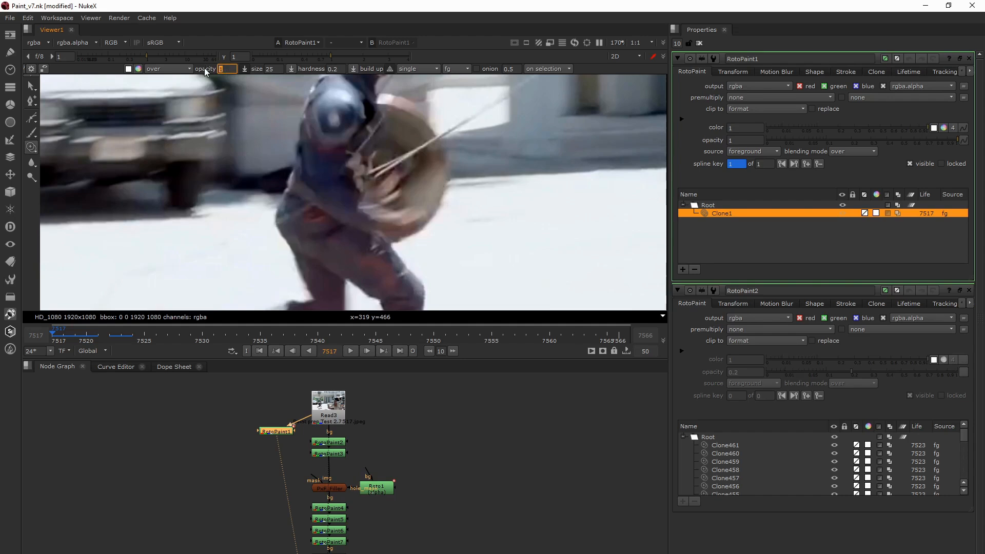
type("0.2")
key("Return")
middle_click_drag(383, 128, 378, 169)
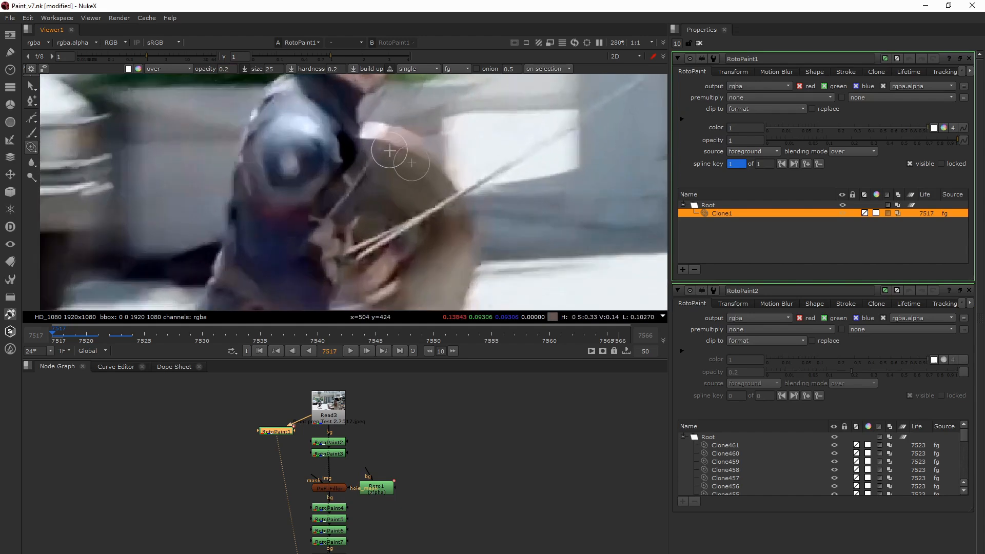
scroll(390, 169, "up", 3)
mouse_move(383, 153)
left_mouse_down("shift")
mouse_move(388, 164)
mouse_move(372, 164)
left_mouse_up("shift")
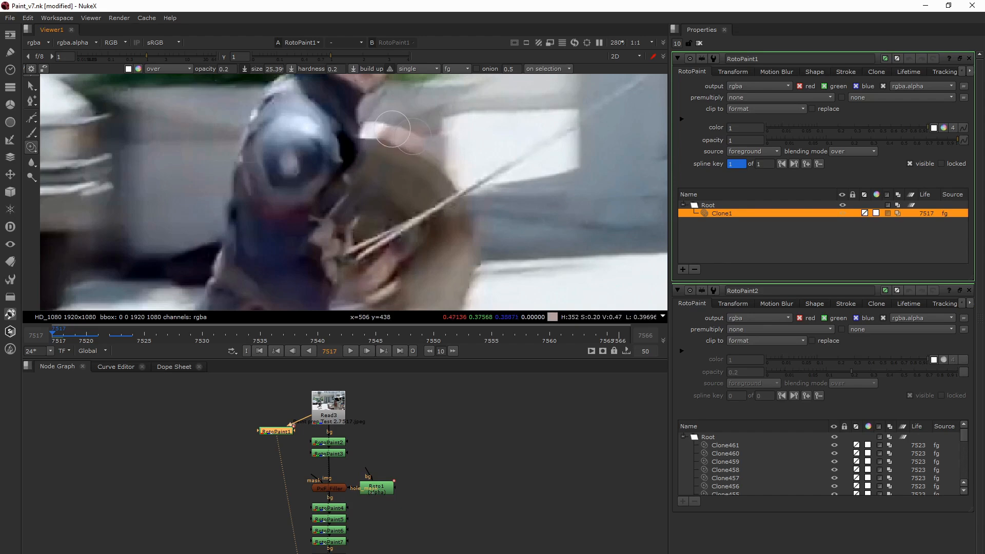
mouse_move(419, 132)
left_mouse_down()
mouse_move(374, 130)
mouse_move(393, 133)
left_mouse_up()
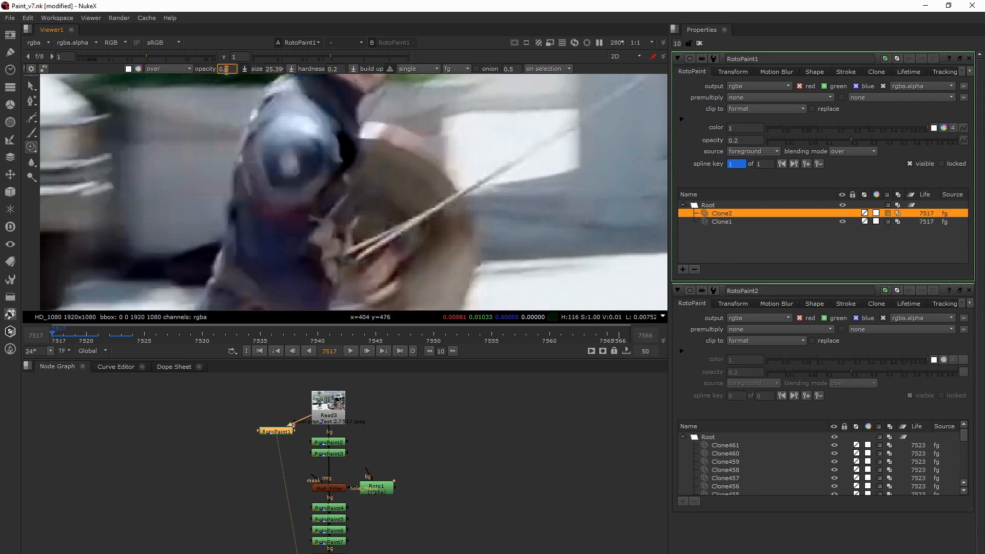
- Clone another stroke along the shield's upper edge at opacity 0.1 and compare against the original Read3
type("1")
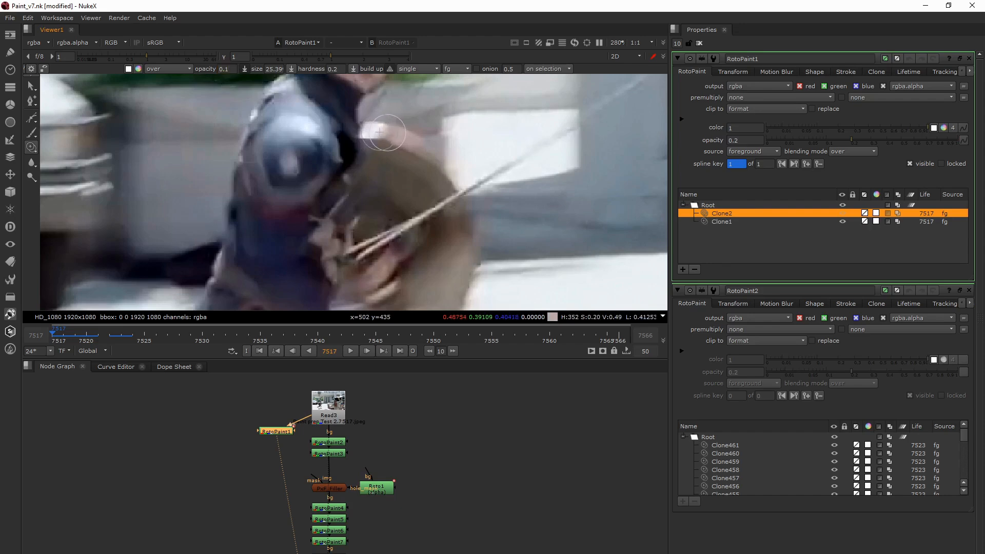
left_click_drag(389, 133, 405, 135)
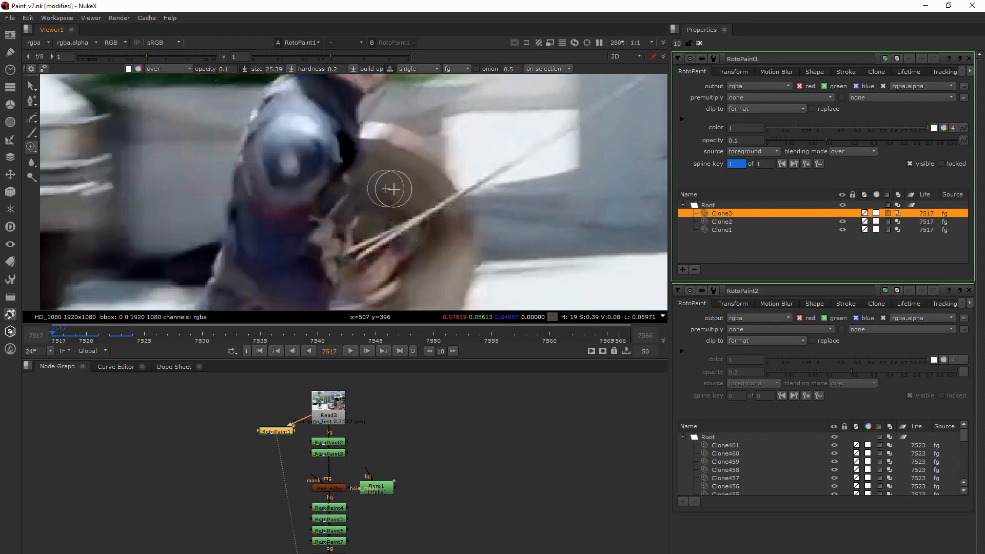
key("2")
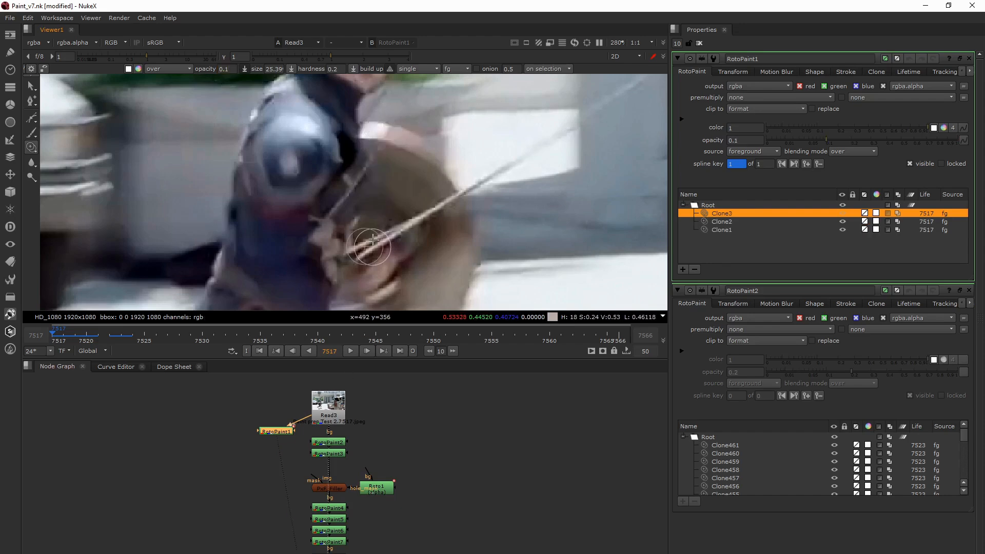
- Clone out the thin wire between the figure's shoulder and hand and above the shield at opacity 0.3, comparing against Read3
left_click(226, 70)
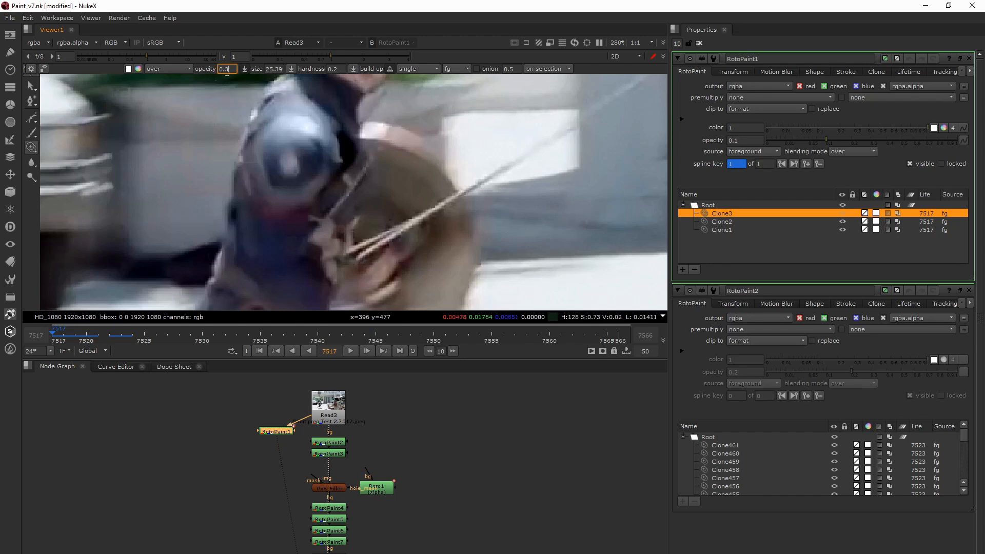
mouse_move(369, 189)
left_mouse_down("ctrl")
mouse_move(341, 183)
mouse_move(351, 184)
mouse_move(340, 205)
mouse_move(363, 165)
mouse_move(366, 186)
left_mouse_up("ctrl")
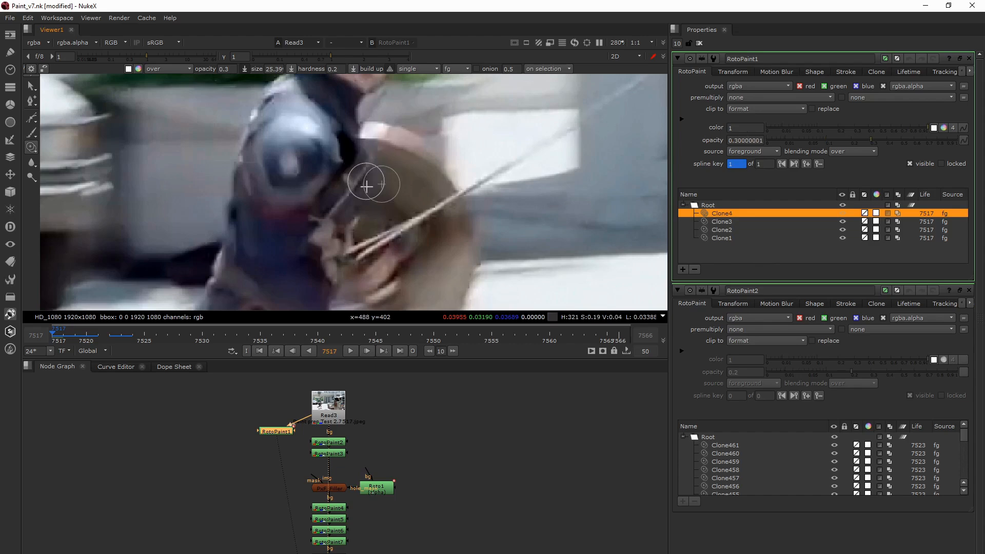
key("1")
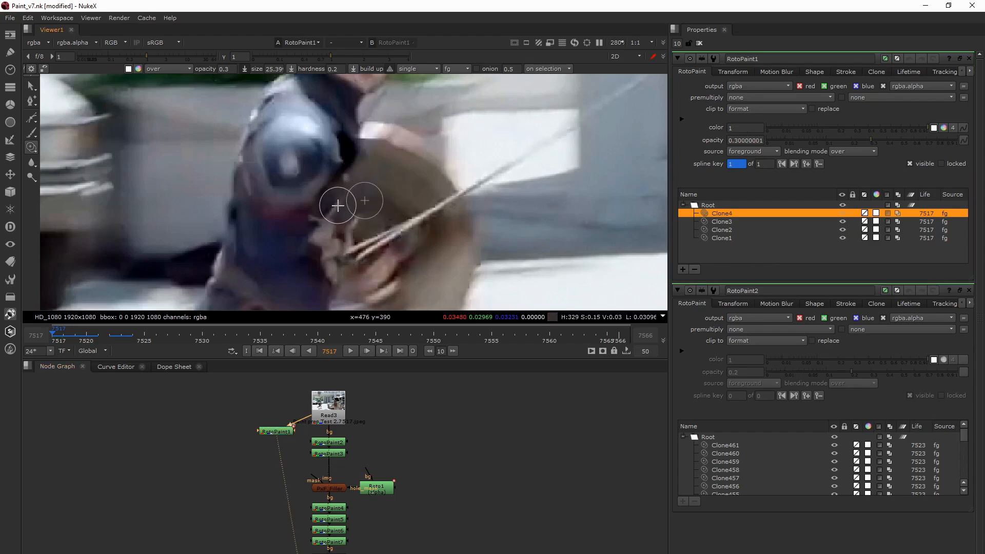
left_click_drag(327, 221, 338, 205)
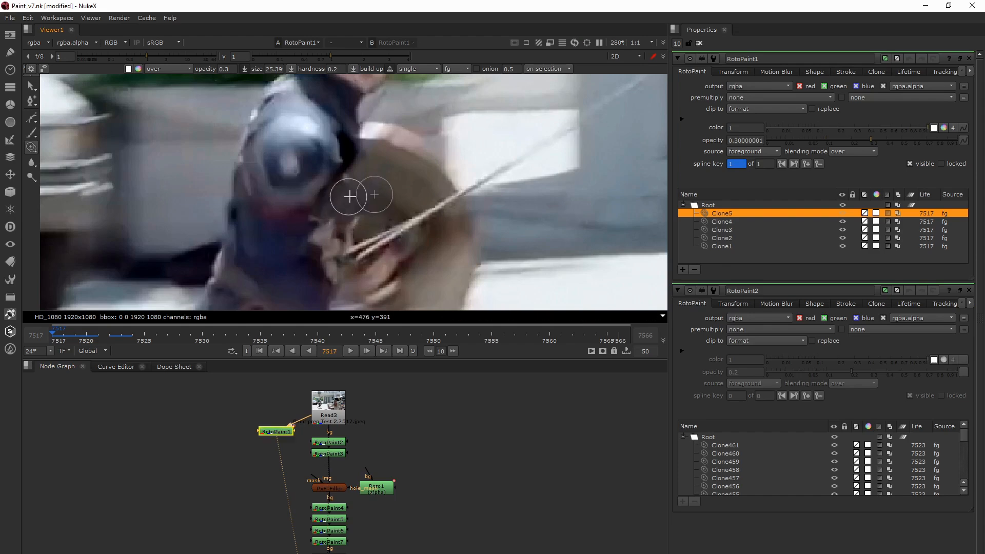
scroll(348, 198, "down", 2)
scroll(350, 198, "up", 1)
key("2")
key("1")
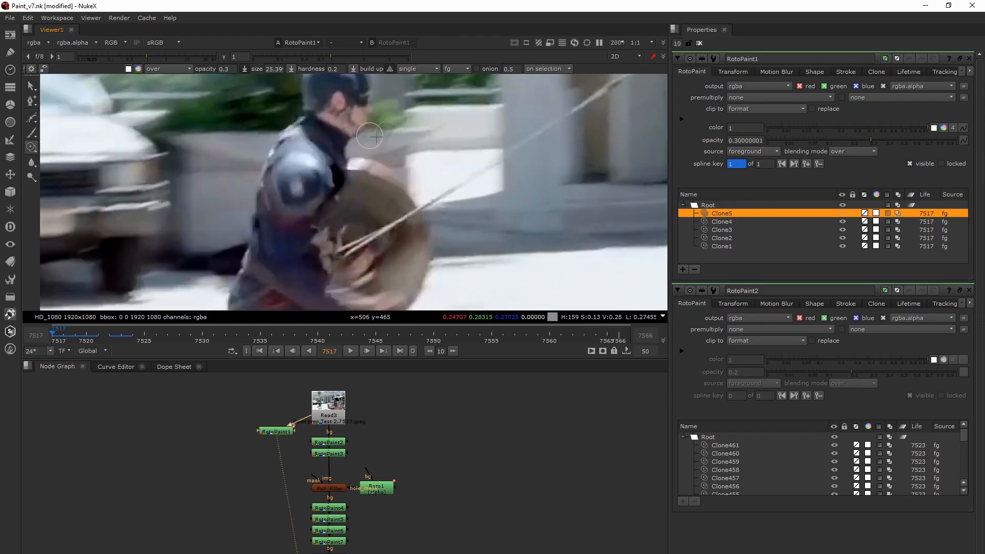
left_click_drag(368, 136, 378, 156)
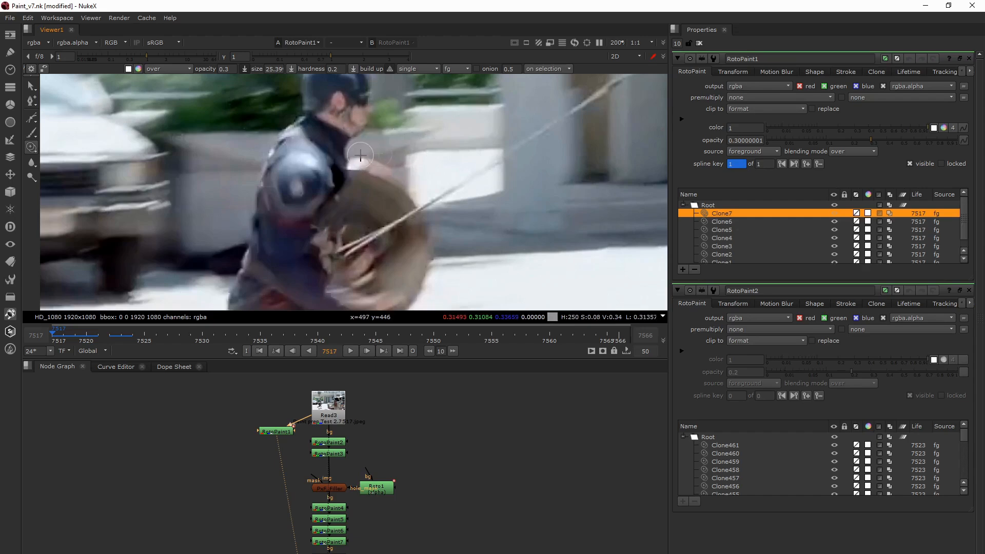
- Compare RotoPaint1 with the original Read3 around the figure's shield, hip and wires, both close up and at full size
scroll(359, 184, "up", 2)
key("2")
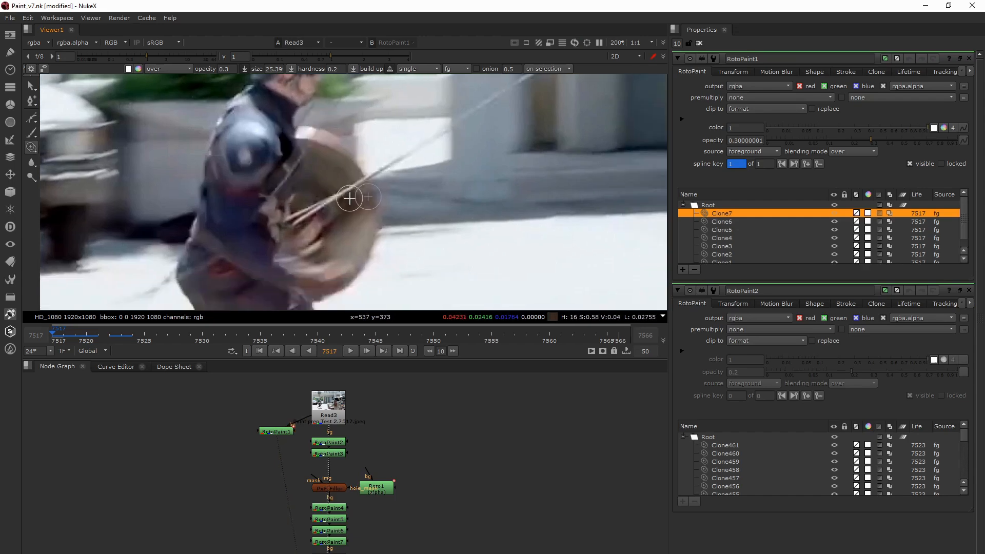
key("1")
scroll(349, 242, "down", 1)
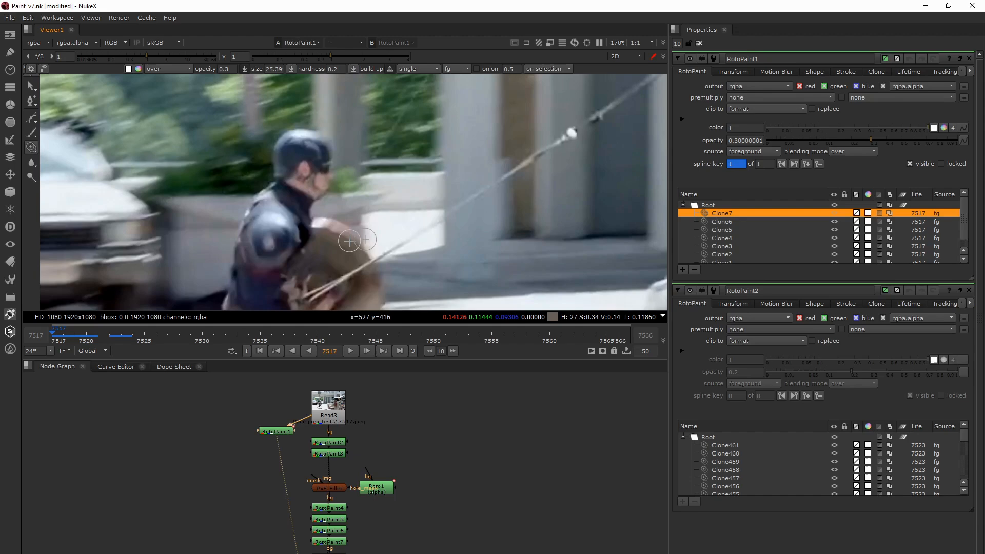
scroll(378, 200, "down", 3)
scroll(377, 199, "up", 1)
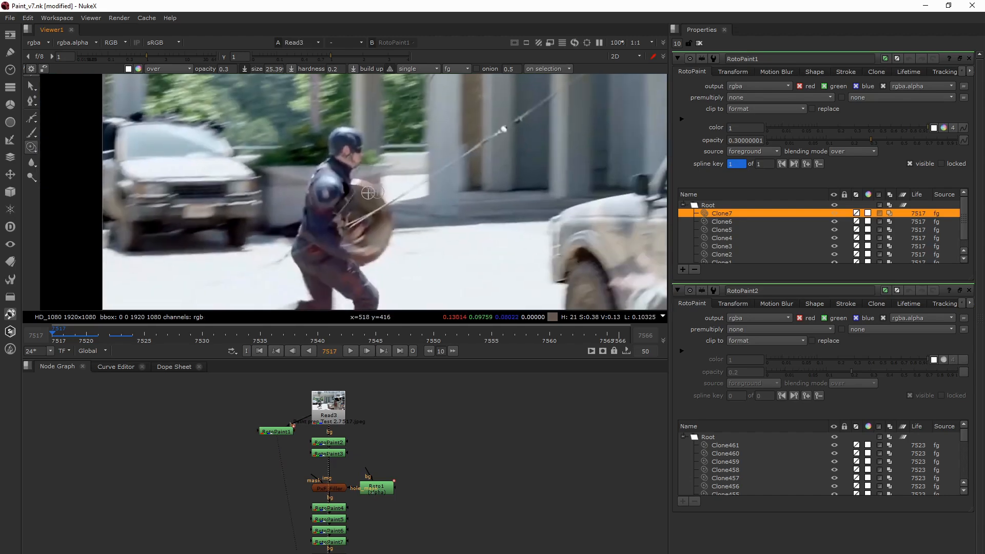
scroll(305, 264, "up", 4)
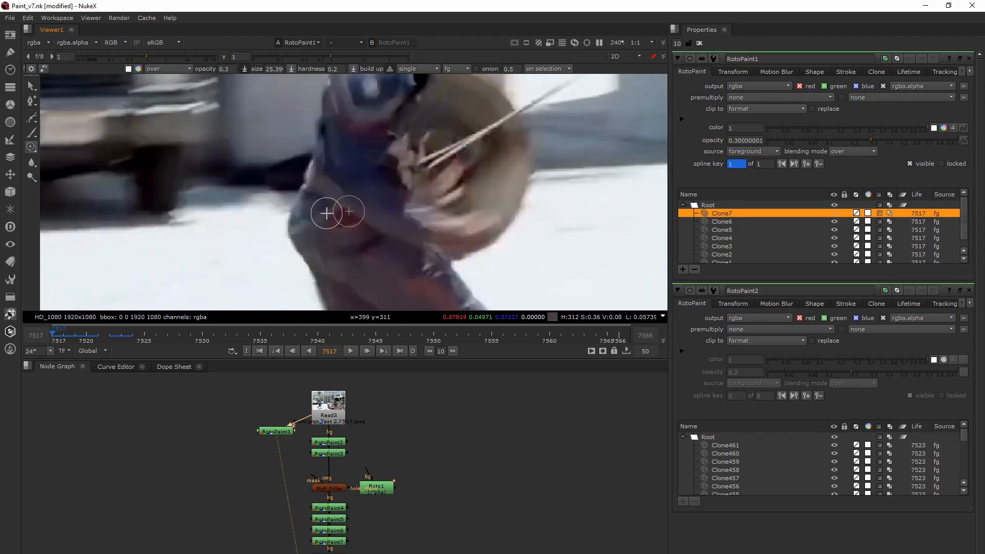
middle_click_drag(343, 232, 270, 253)
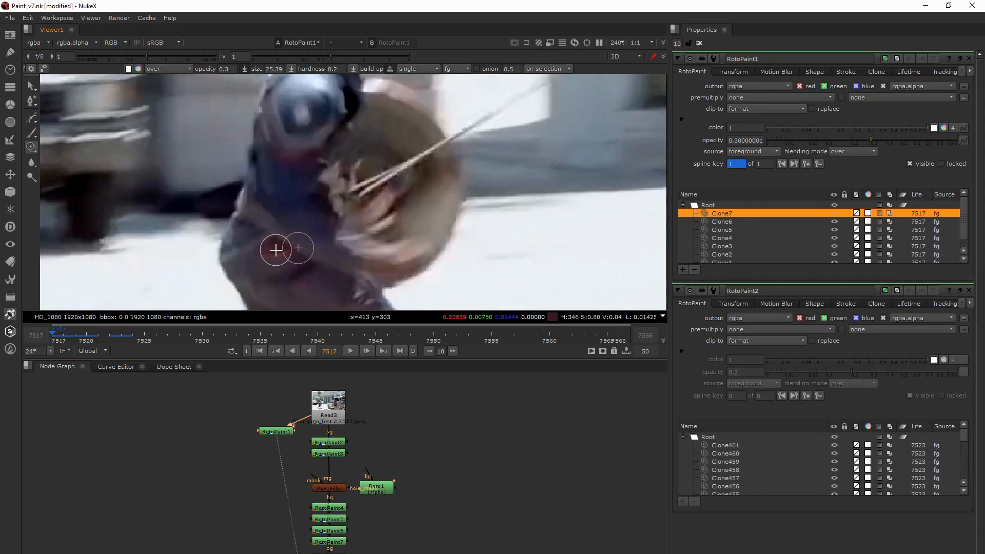
scroll(415, 170, "down", 5)
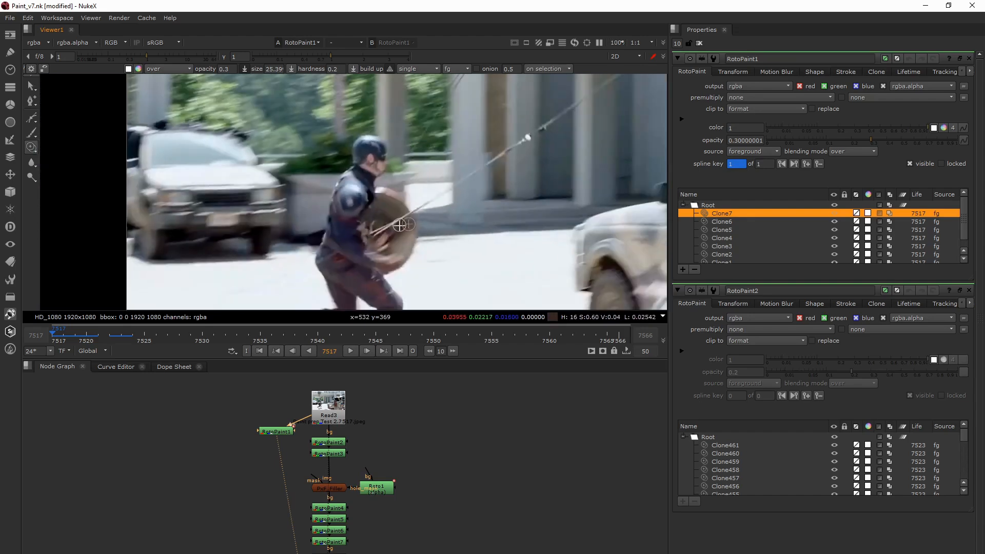
middle_click_drag(405, 226, 413, 180)
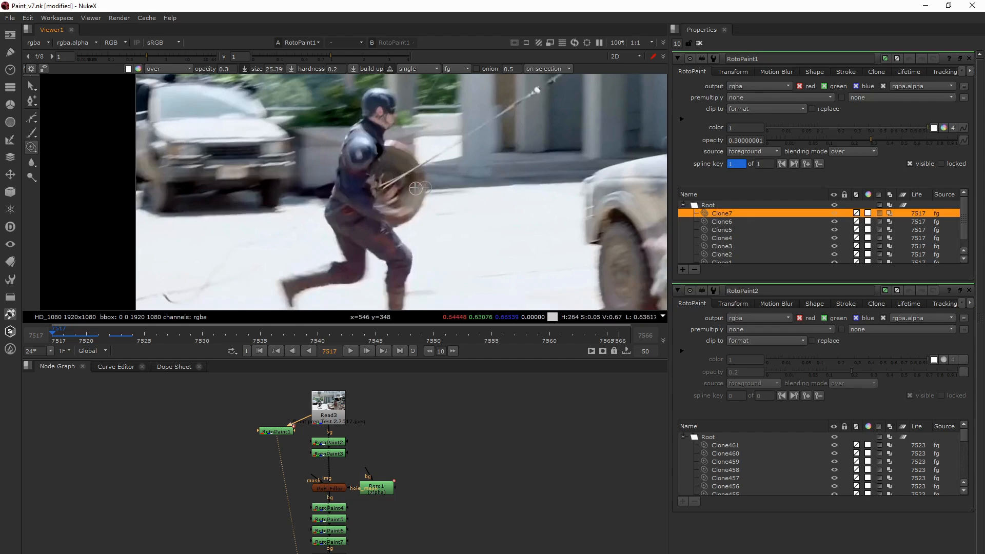
middle_click_drag(414, 188, 413, 190)
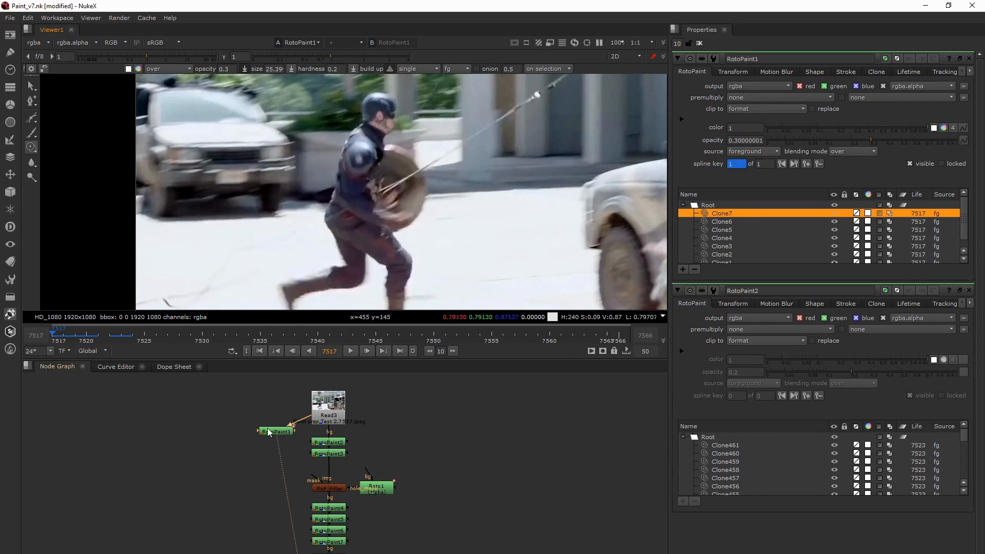
- Examine the RotoPaint2 and RotoPaint3 nodes below Read3, selecting them individually and together in the node graph
left_click(317, 442)
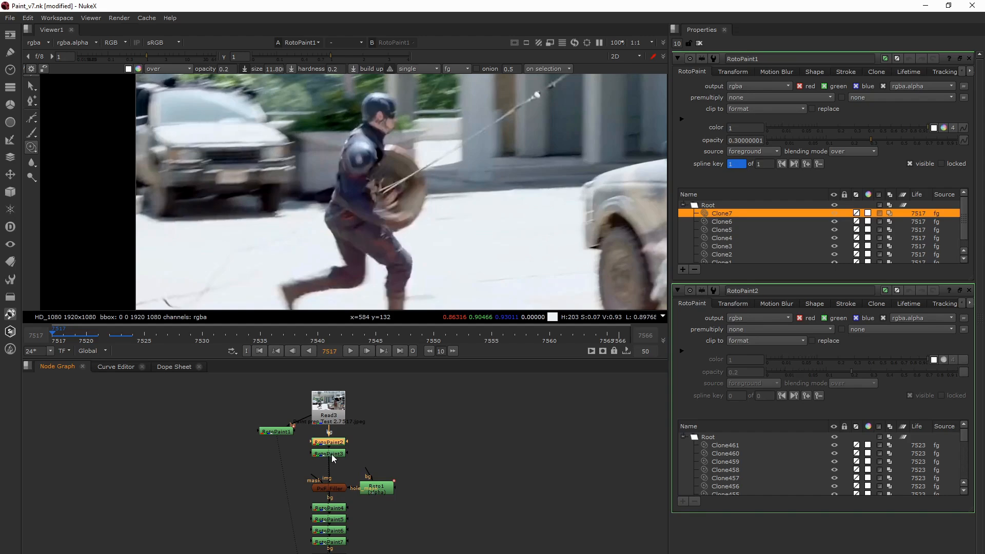
middle_click_drag(343, 497, 346, 483)
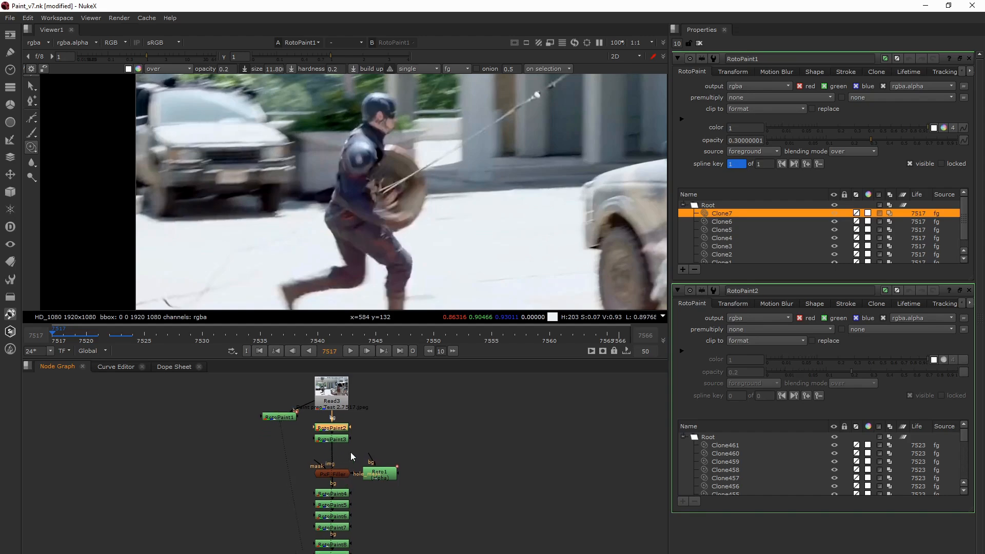
left_click_drag(357, 444, 307, 436)
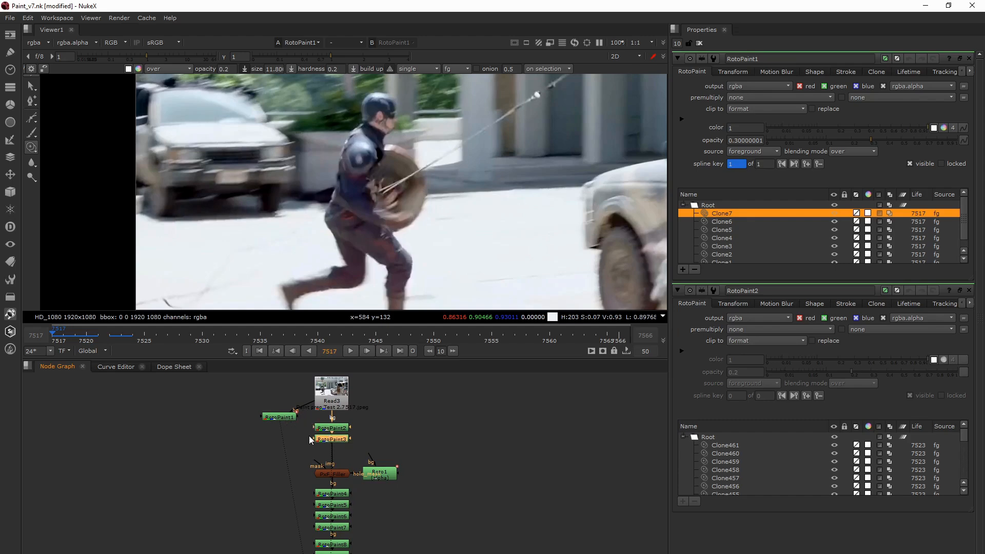
left_click_drag(363, 445, 310, 437)
left_click_drag(379, 452, 312, 424)
left_click_drag(309, 417, 310, 417)
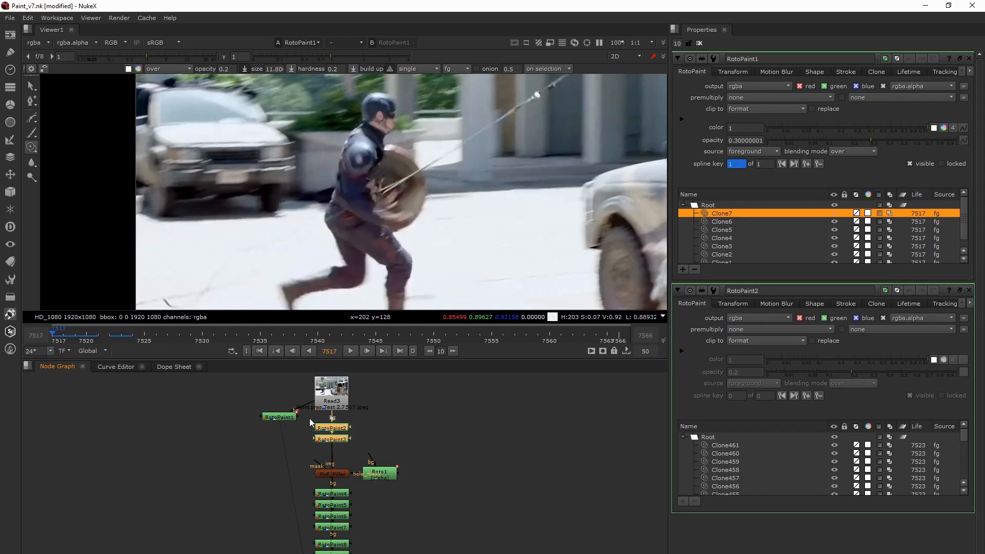
left_click(338, 439)
middle_click_drag(343, 450, 339, 437)
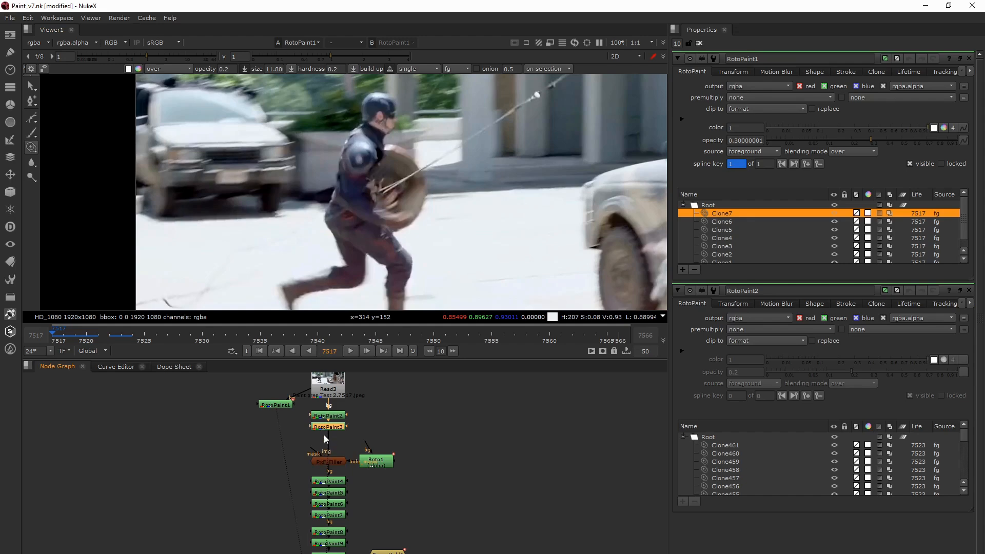
- Open the properties of PxF_Filler and its connected Roto1 hole mask, and view the whole figure
left_click(336, 464)
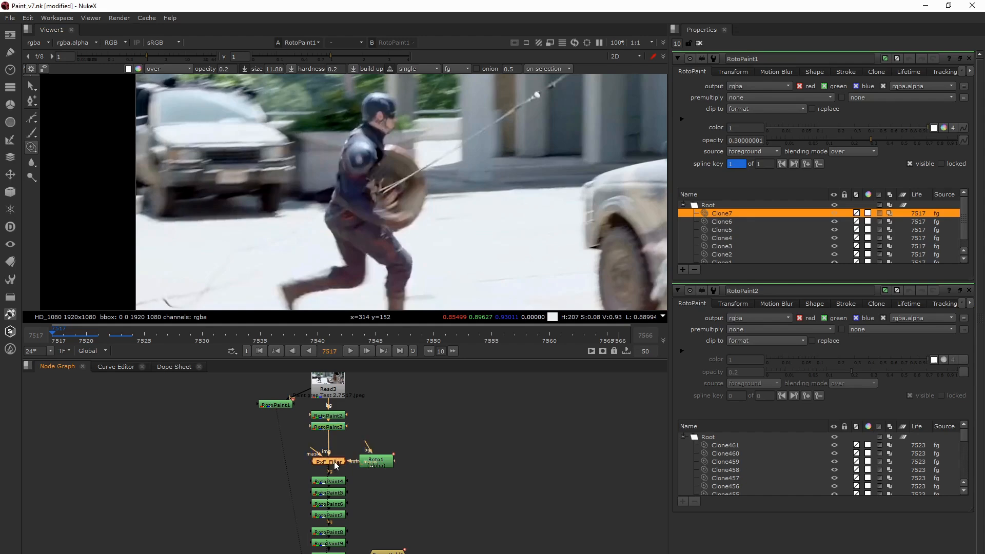
double_click(335, 466)
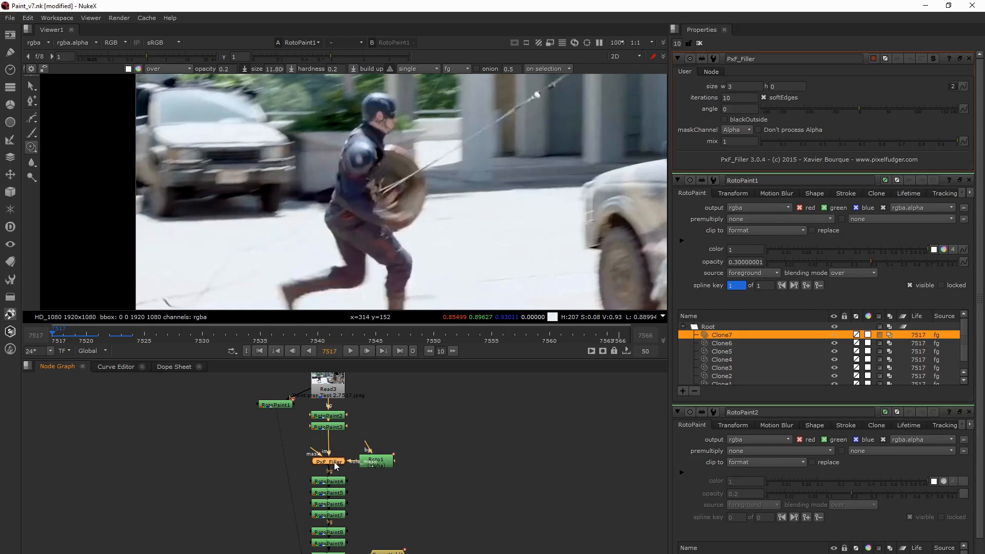
double_click(365, 462)
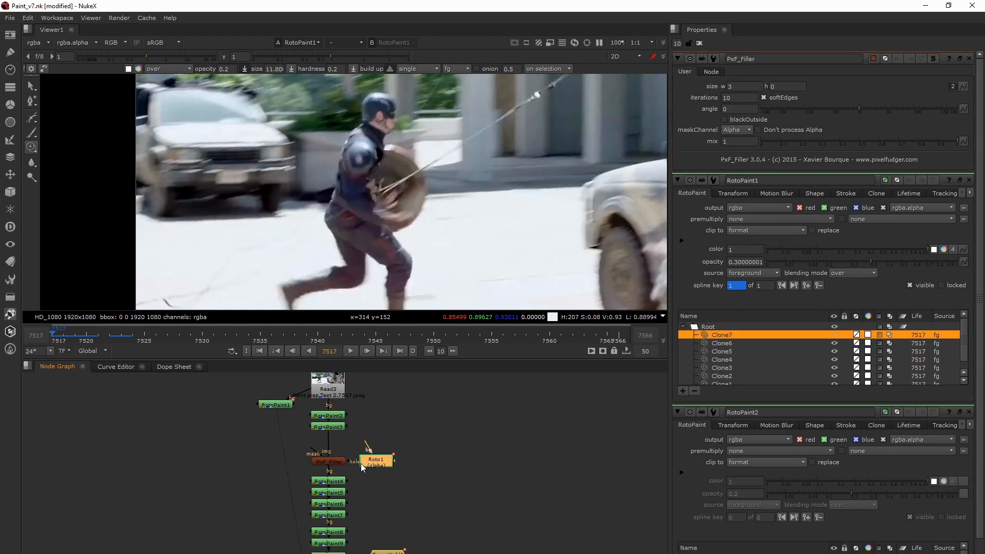
scroll(392, 223, "down", 4)
scroll(395, 224, "up", 1)
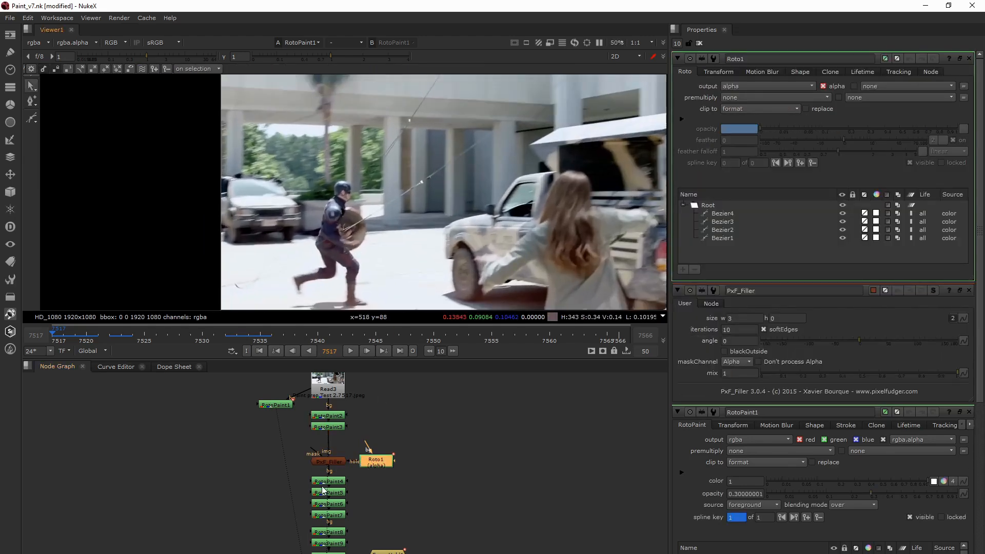
- Go to frame 7534, view the figure's legs up close, and inspect the PxF_Filler size settings and the Roto1 shapes
left_click(248, 336)
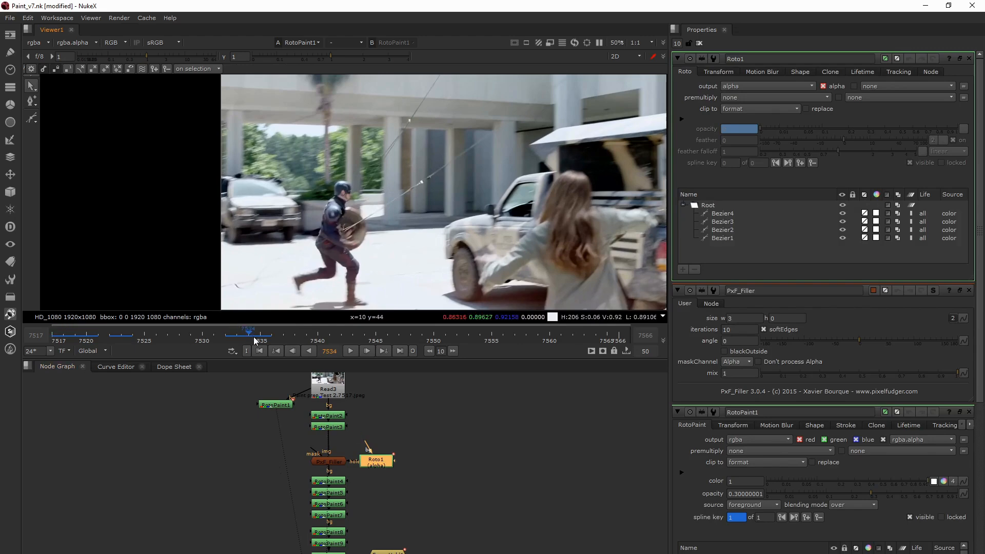
scroll(296, 220, "up", 1)
scroll(296, 219, "up", 2)
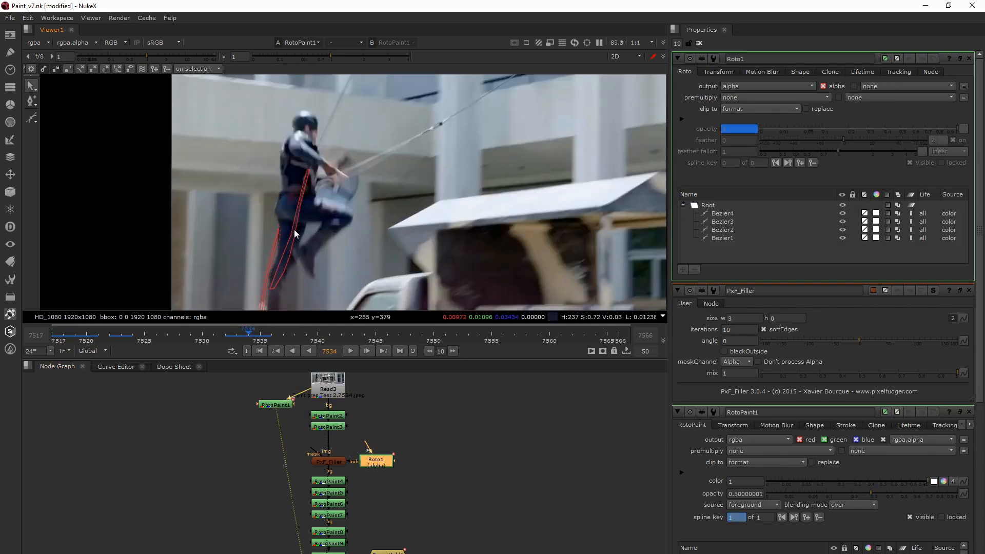
double_click(331, 463)
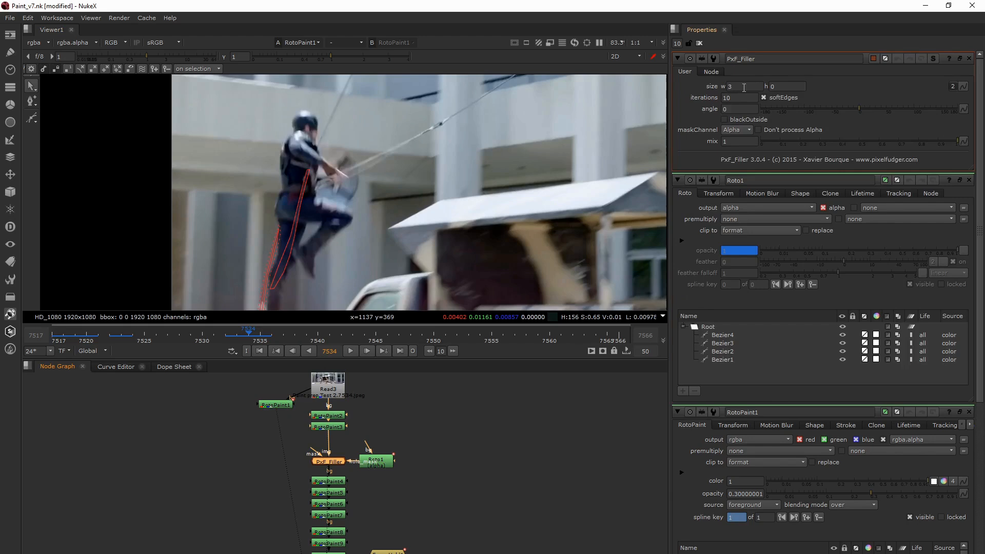
left_click(739, 86)
double_click(377, 460)
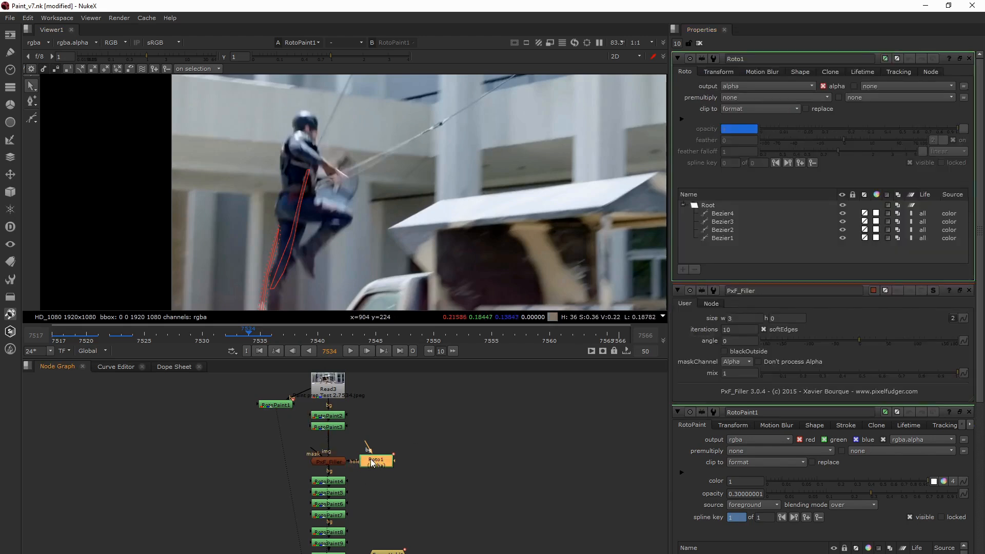
- Compare the PxF_Filler output with RotoPaint3 and turn off the viewer overlay
left_click(332, 461)
key("1")
left_click(330, 434)
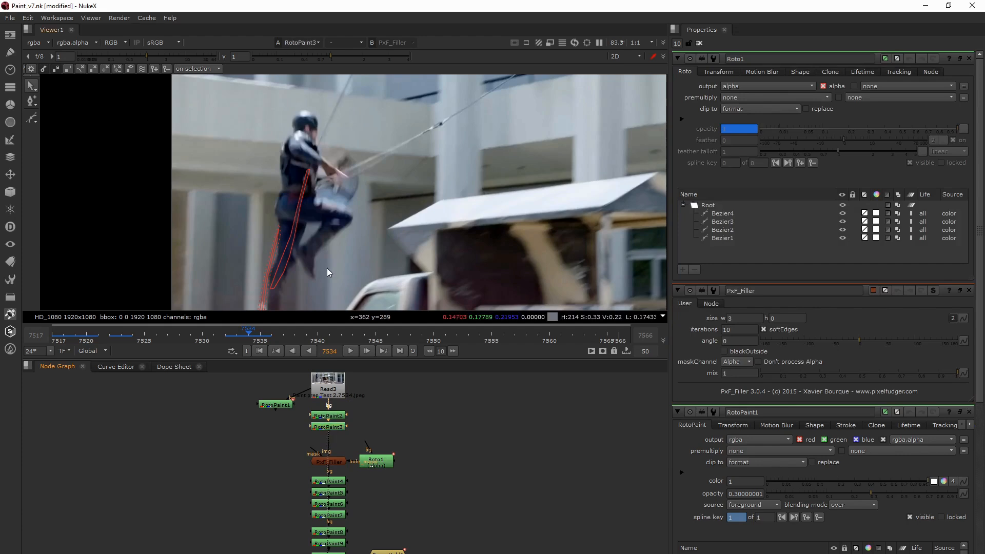
key("o")
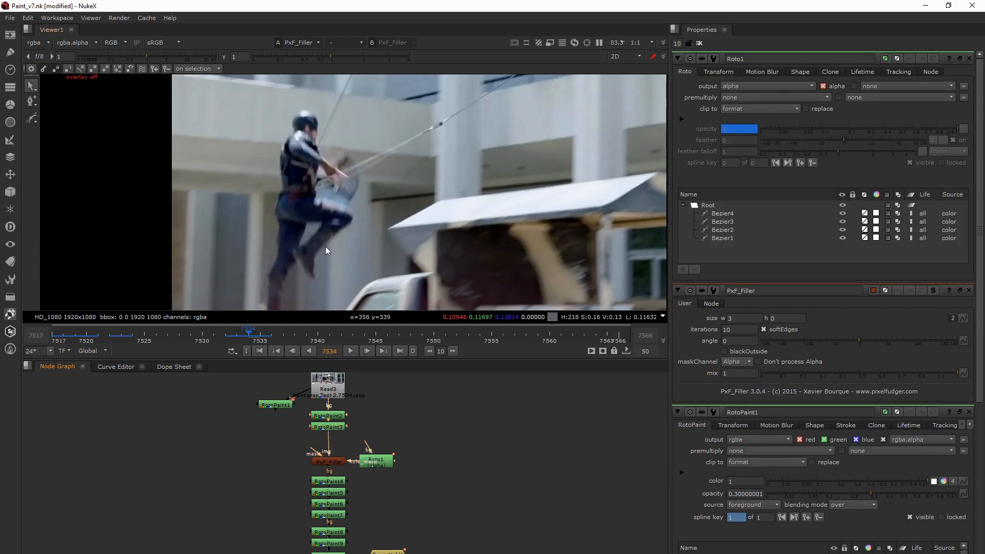
- View the RotoPaint4 output and open its properties to examine the list of clone strokes
left_click(330, 482)
key("1")
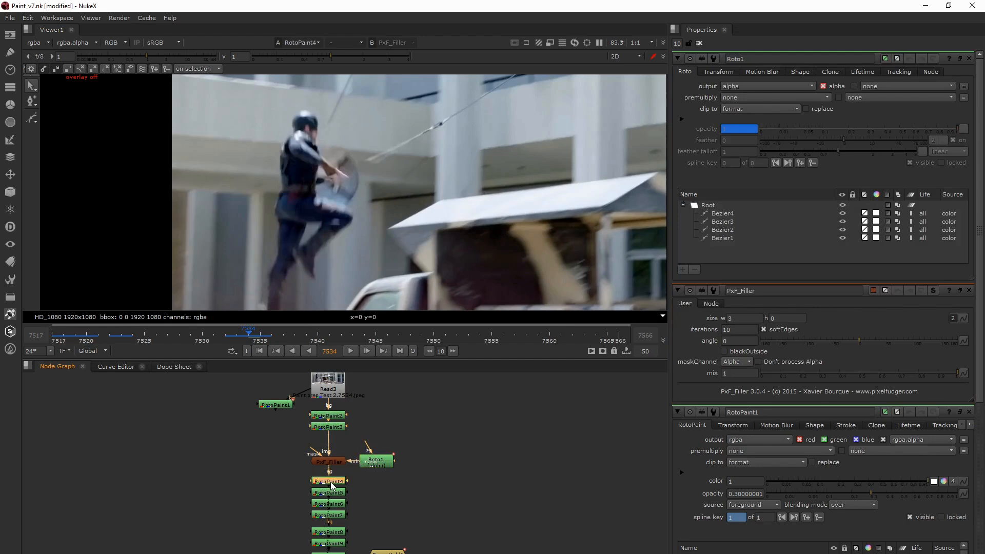
key("Return")
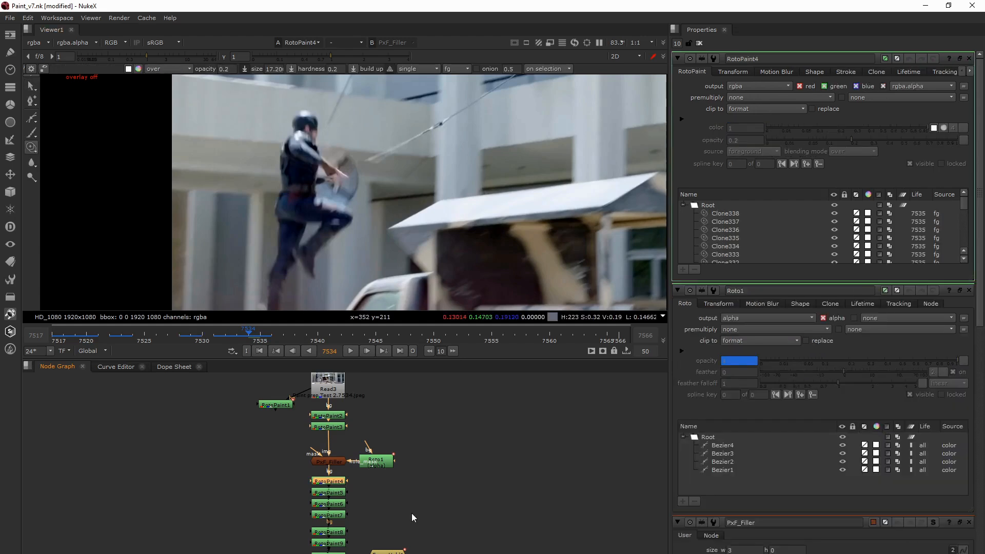
scroll(370, 487, "up", 1)
middle_click_drag(370, 488, 379, 453)
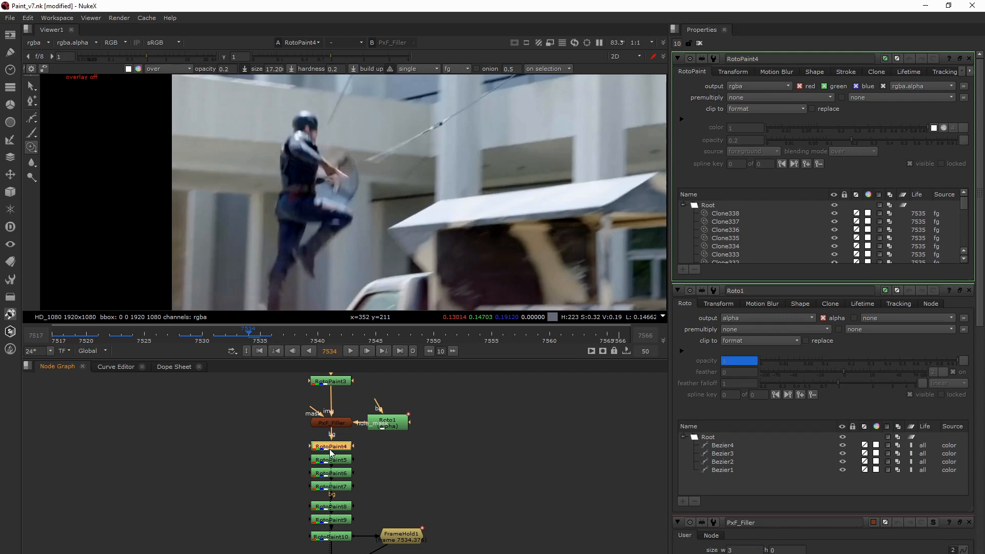
- View the RotoPaint9 output and the RotoPaint10 output further down the node chain
middle_click_drag(338, 479, 347, 442)
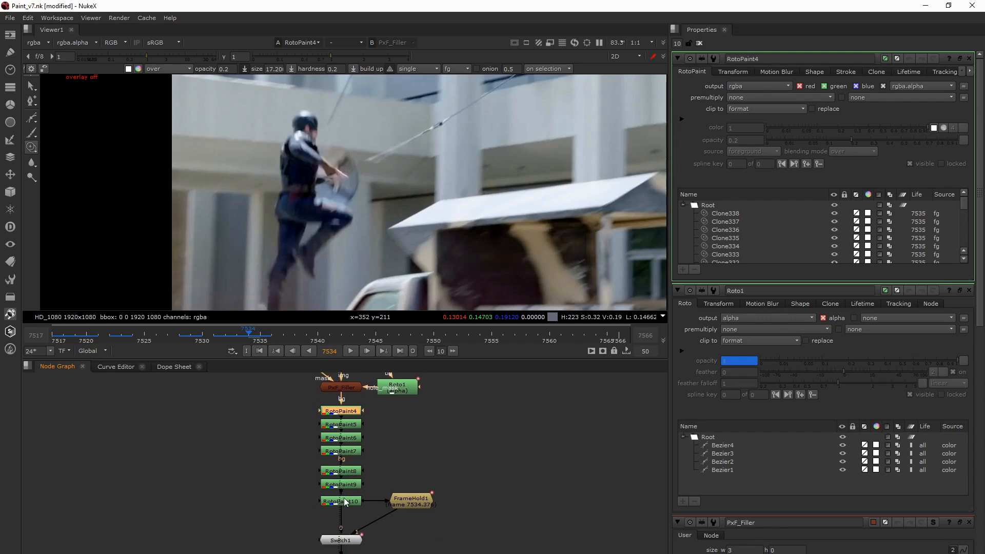
left_click(342, 484)
key("1")
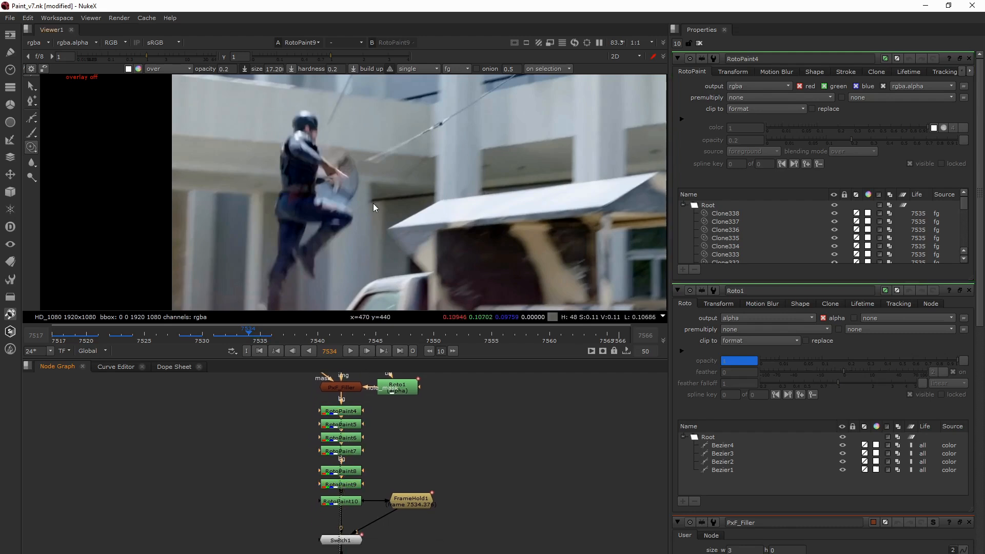
middle_click_drag(373, 491, 346, 450)
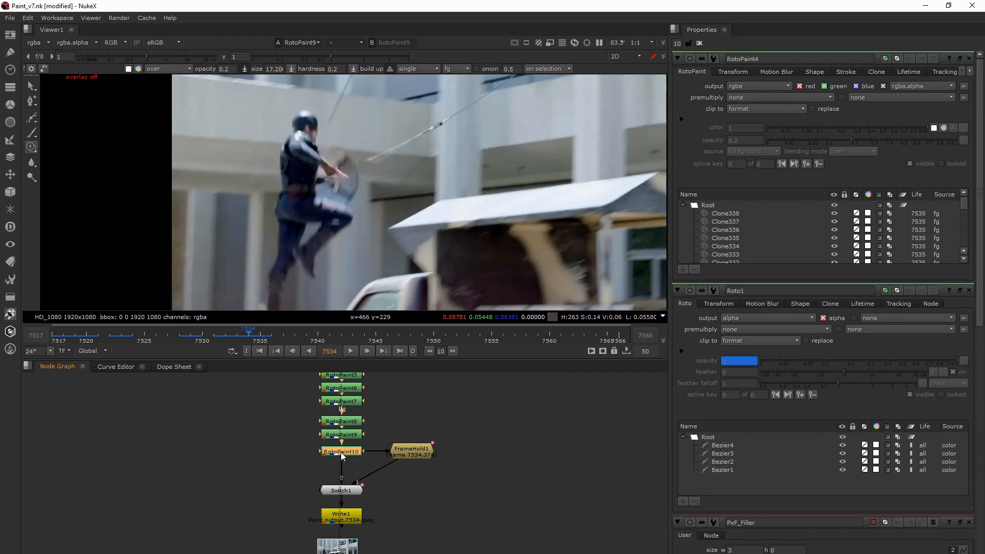
key("1")
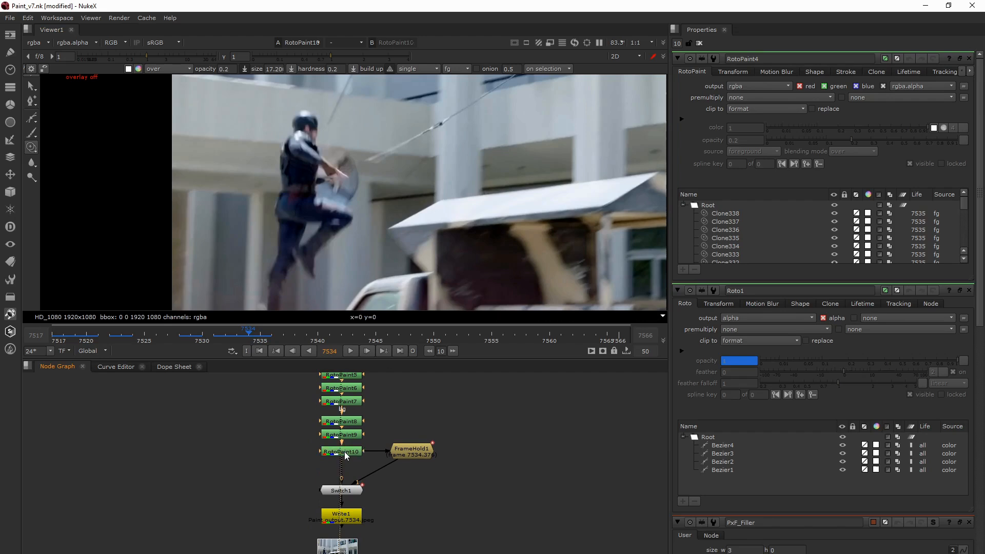
- Bring the FrameHold1 and Switch1 branch into view and compare frames 7520 and 7521 through RotoPaint10
scroll(352, 450, "up", 3)
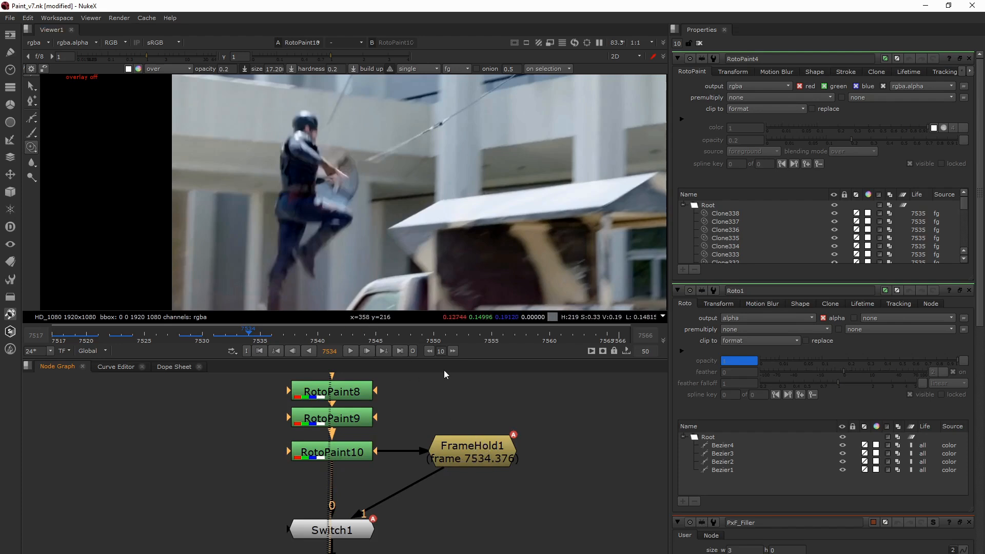
middle_click_drag(471, 483, 468, 464)
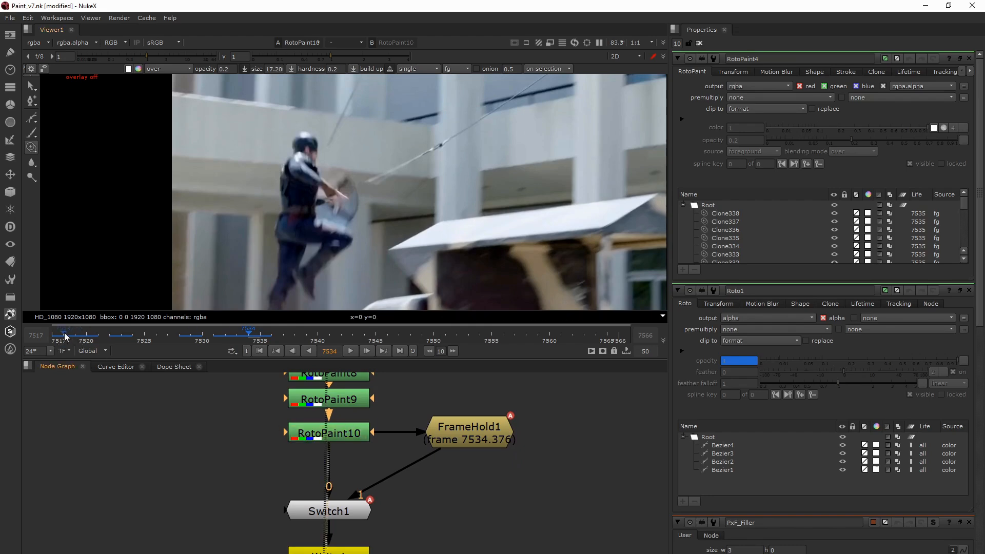
left_click_drag(65, 335, 76, 335)
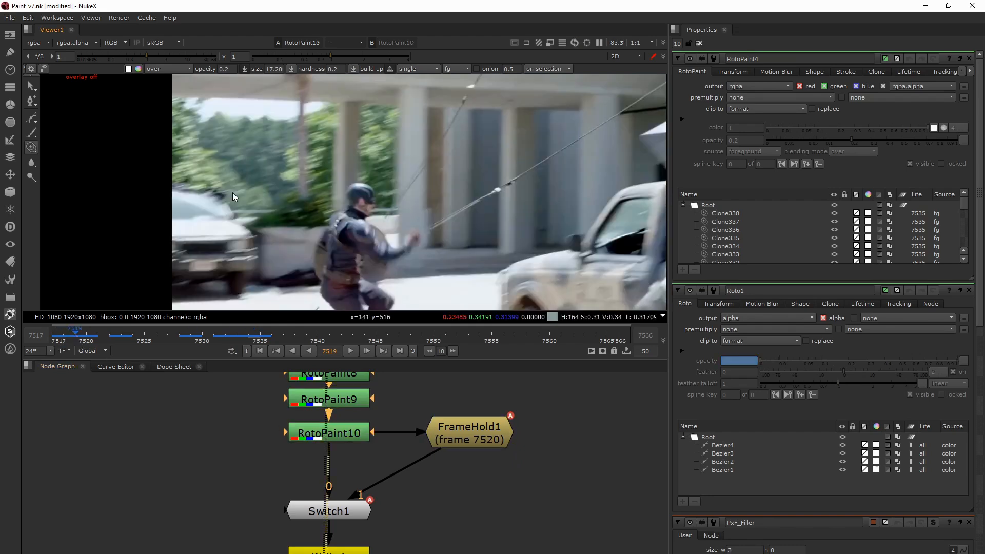
key("Right")
key("Right")
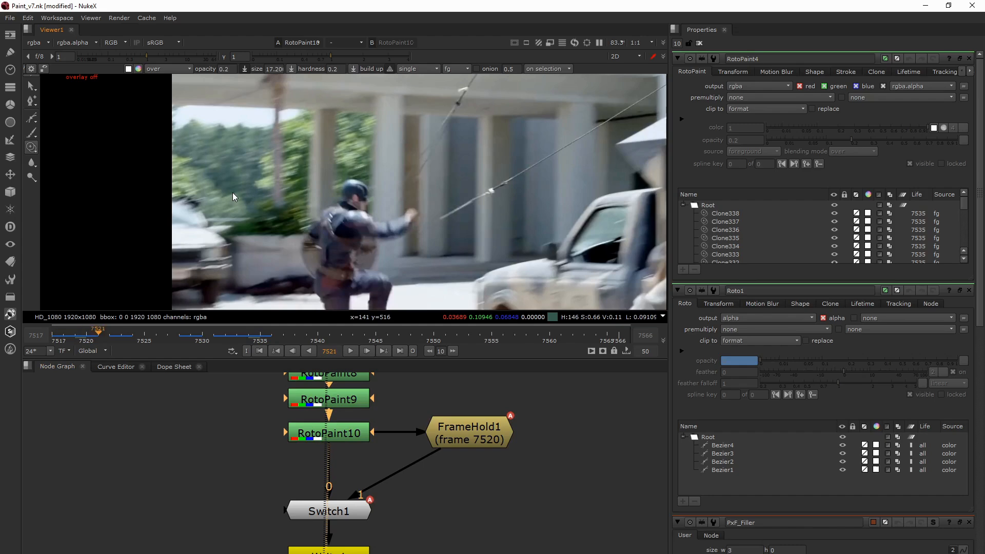
key("Left")
key("Right")
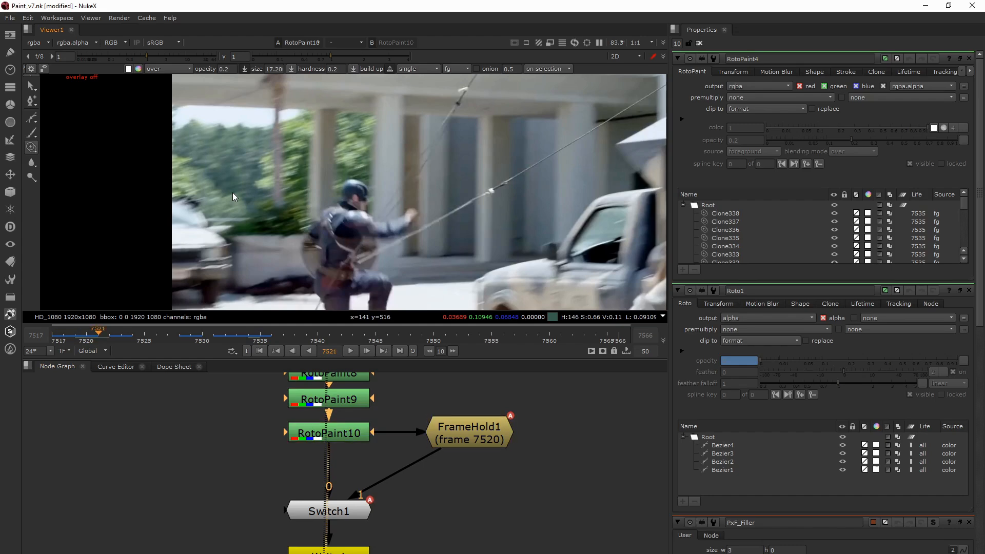
key("Left")
key("Right")
key("Left")
key("Right")
key("Left")
key("Right")
key("Left")
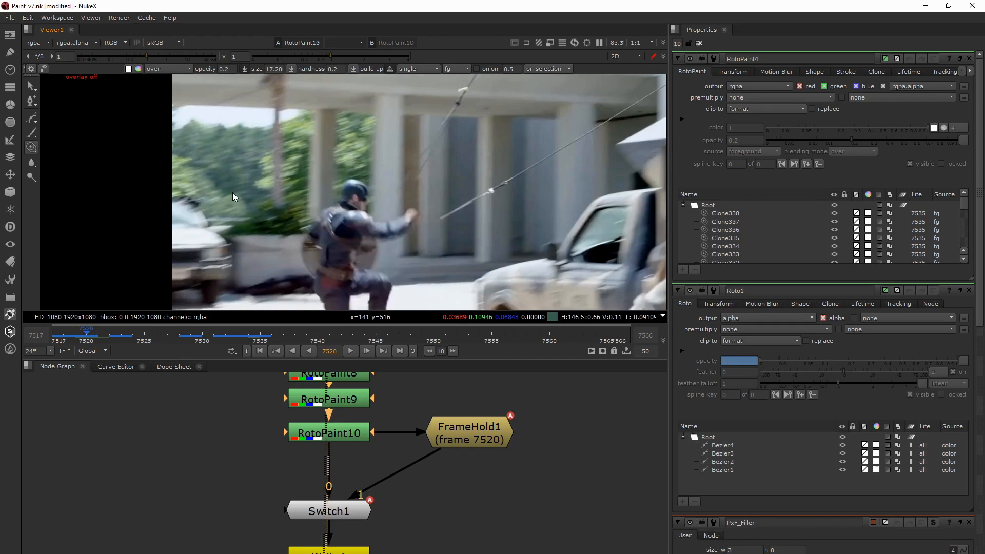
key("Right")
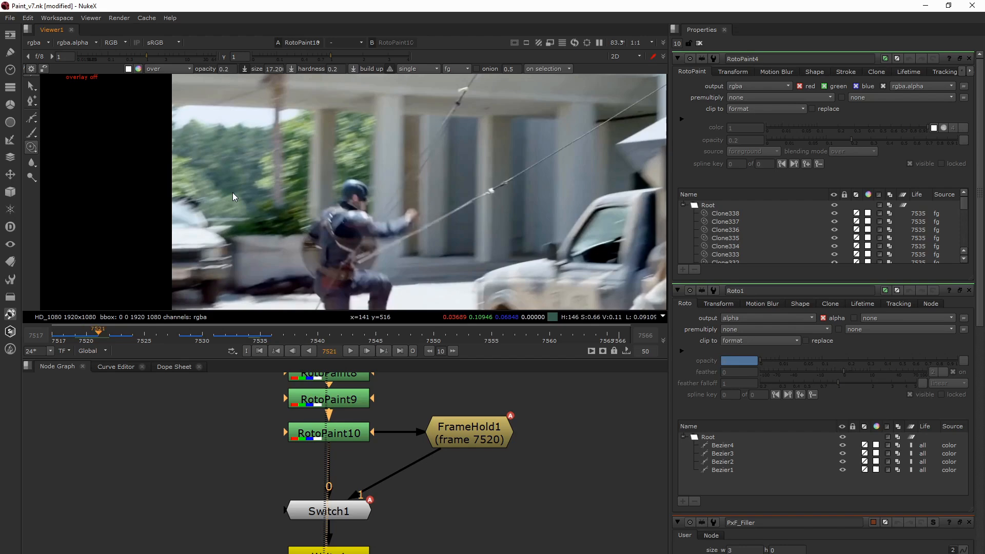
key("Left")
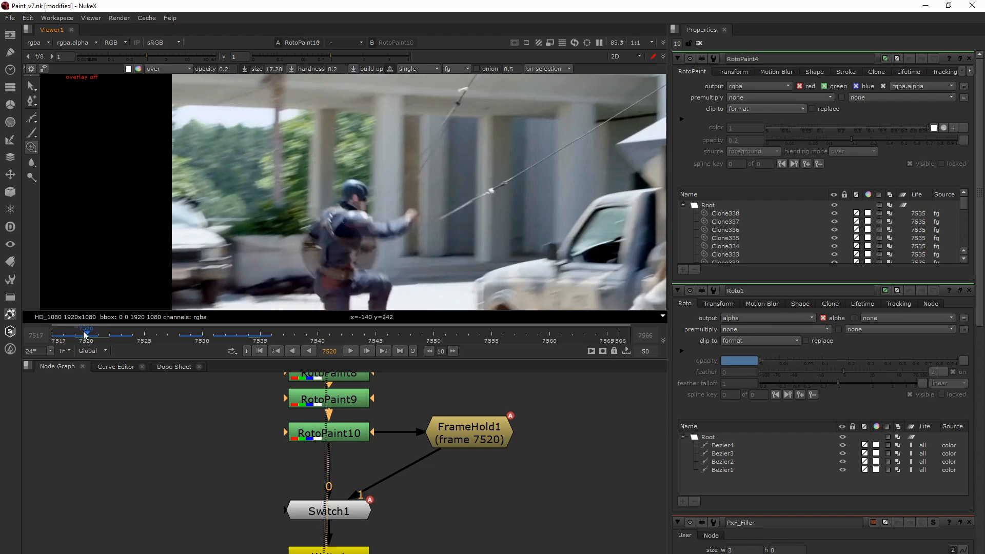
- Open the FrameHold1 properties and inspect its first frame value at frames 7520 and 7521
double_click(468, 441)
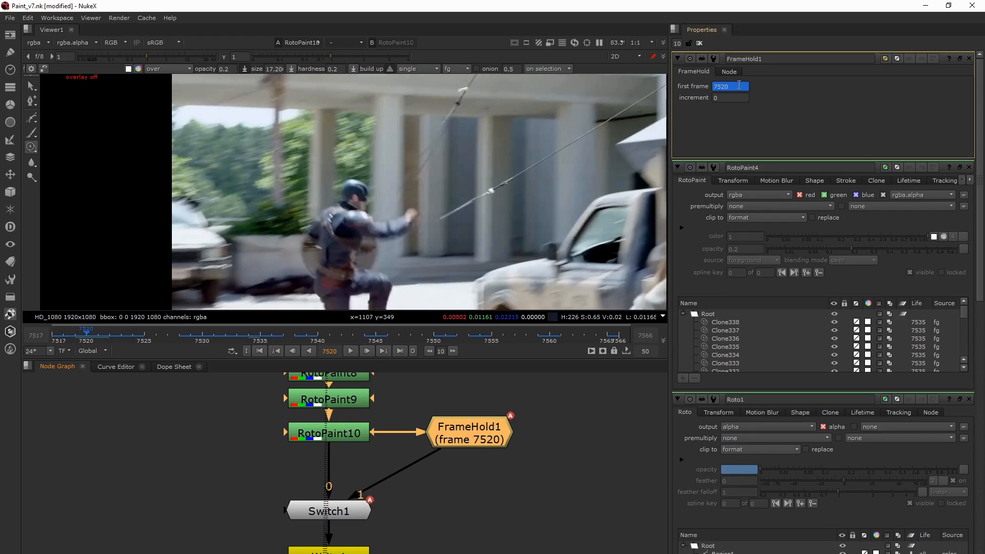
left_click_drag(739, 85, 712, 86)
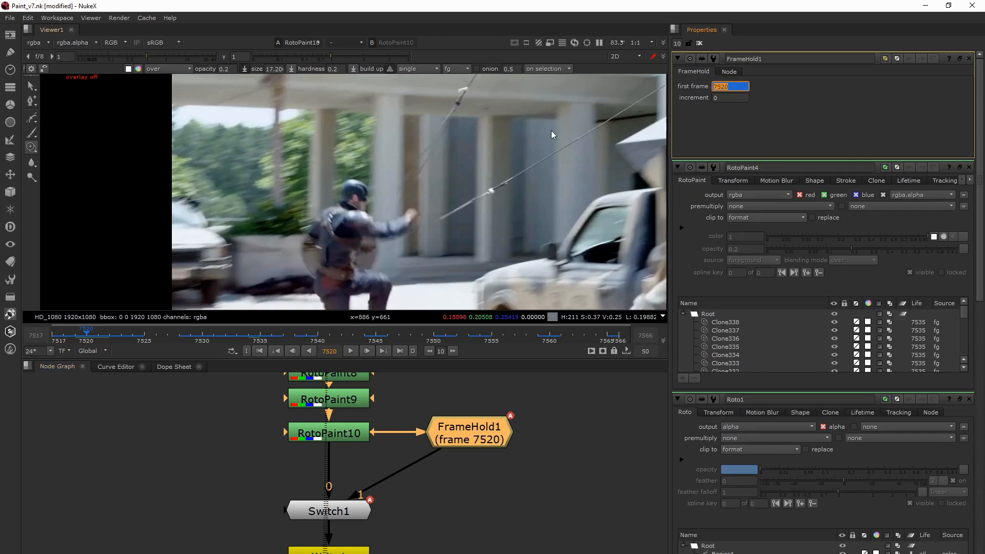
key("Right")
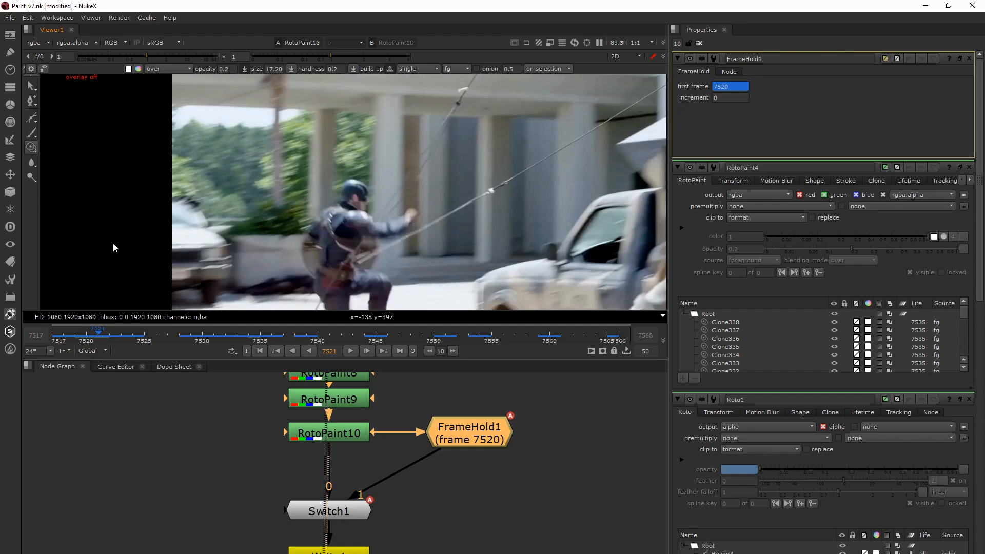
double_click(730, 86)
left_click_drag(730, 86, 711, 86)
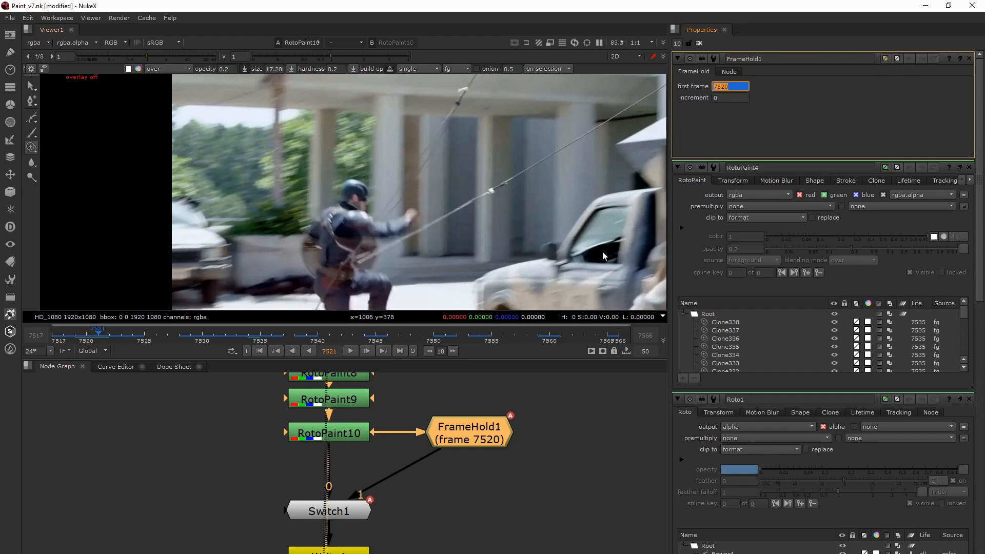
- Open the Switch1 properties, view its output, and inspect its which value at frame 7521
double_click(329, 513)
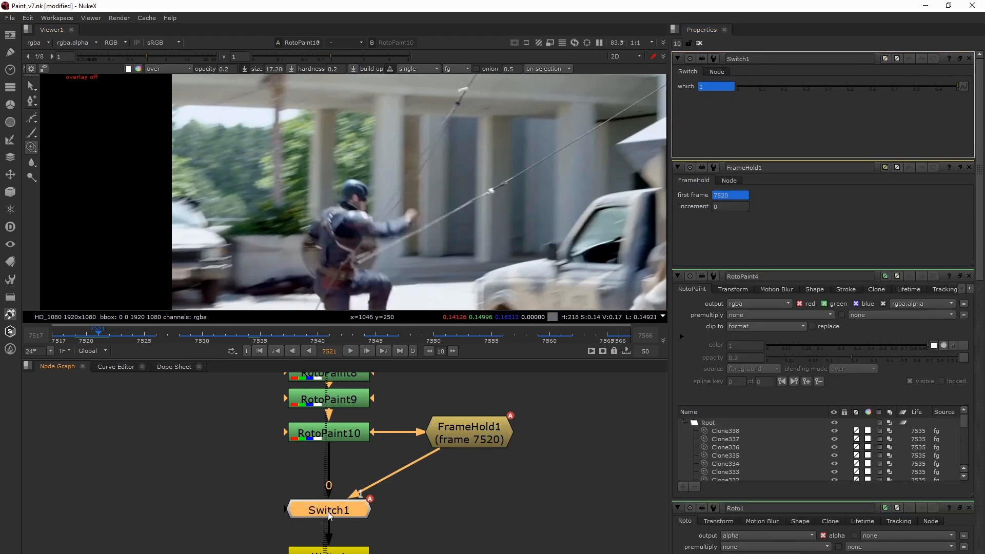
key("1")
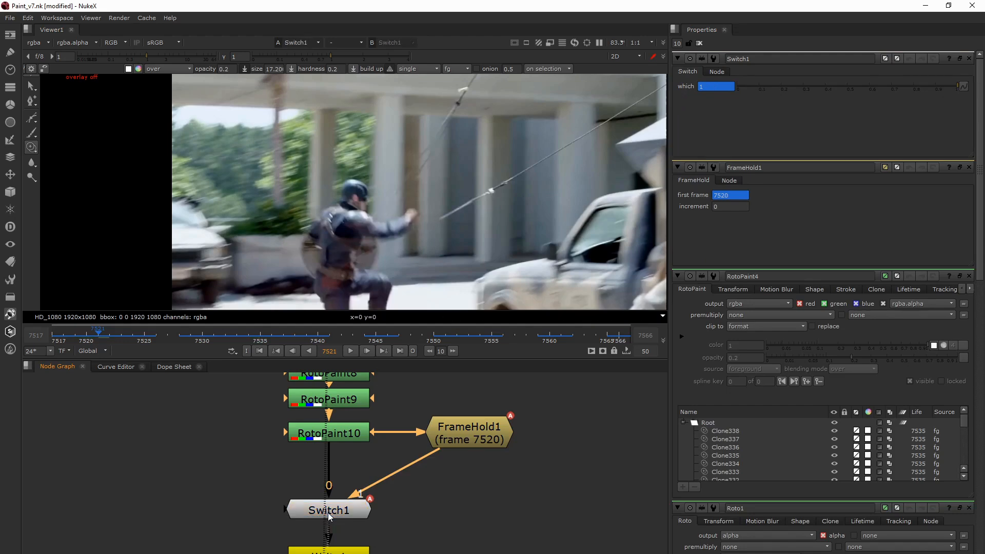
left_click(347, 512)
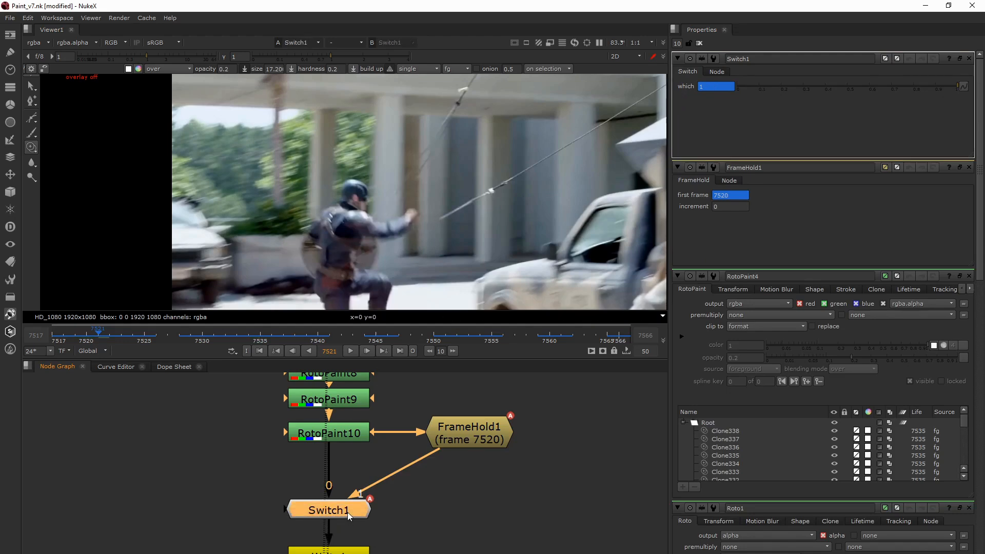
left_click(702, 87)
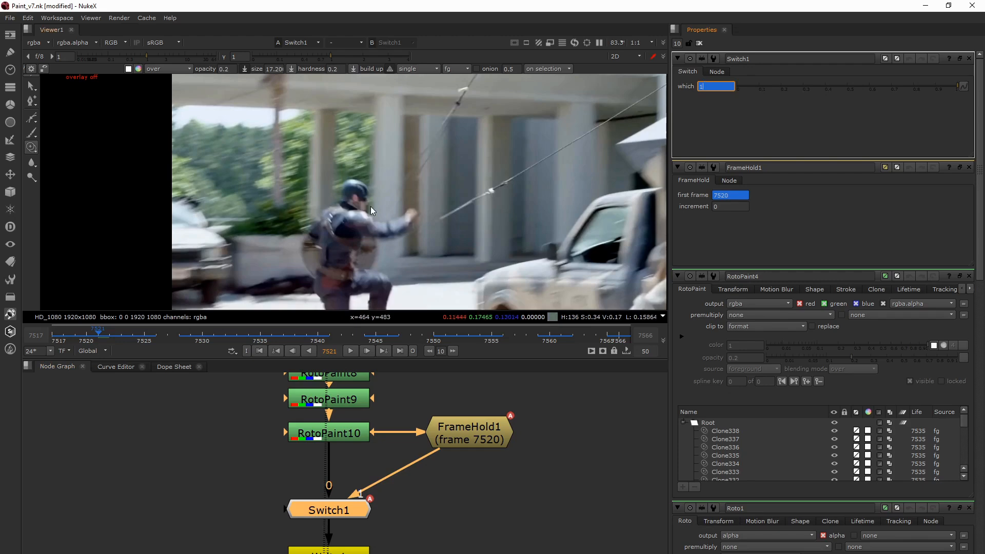
key("Return")
- Step back to frame 7520 and forward to 7521 to compare the Switch1 output and its which value
key("Left")
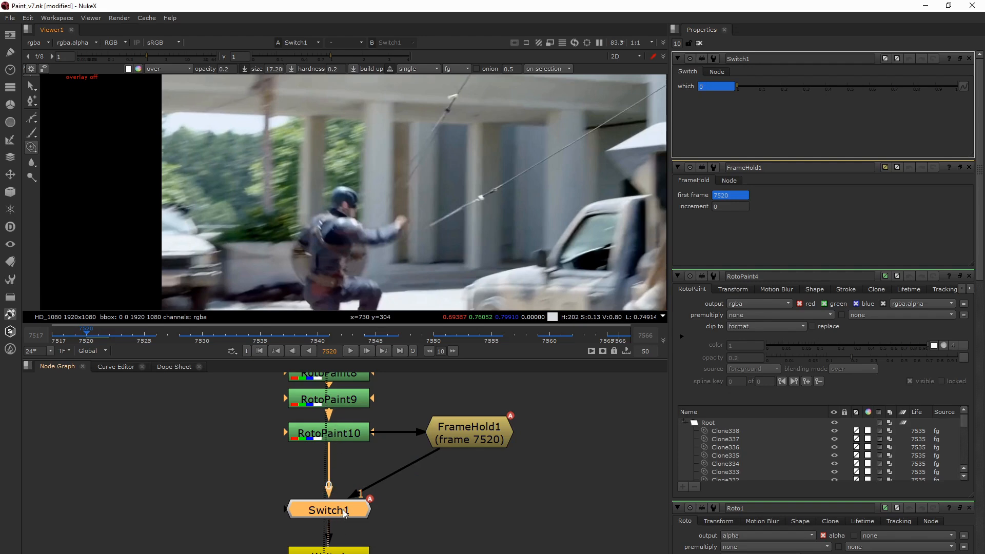
middle_click_drag(377, 267, 372, 267)
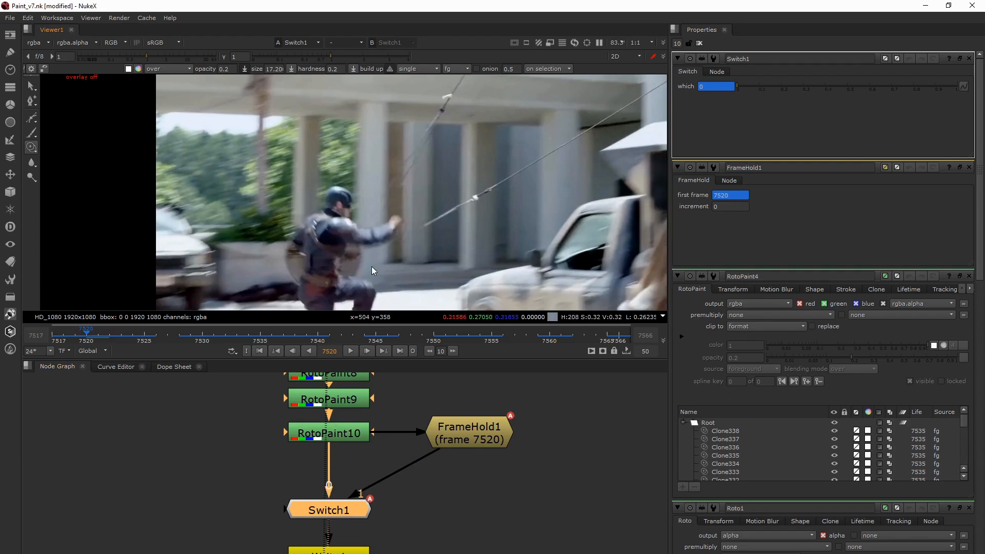
key("Right")
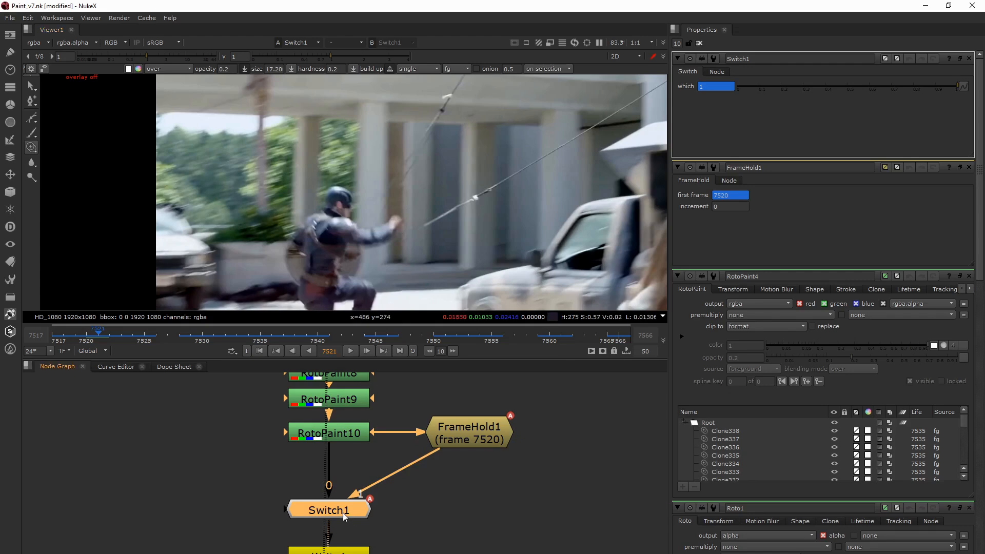
- Toggle Switch1 off and on at frame 7521 to compare the held frame with the original painted frame
key("d")
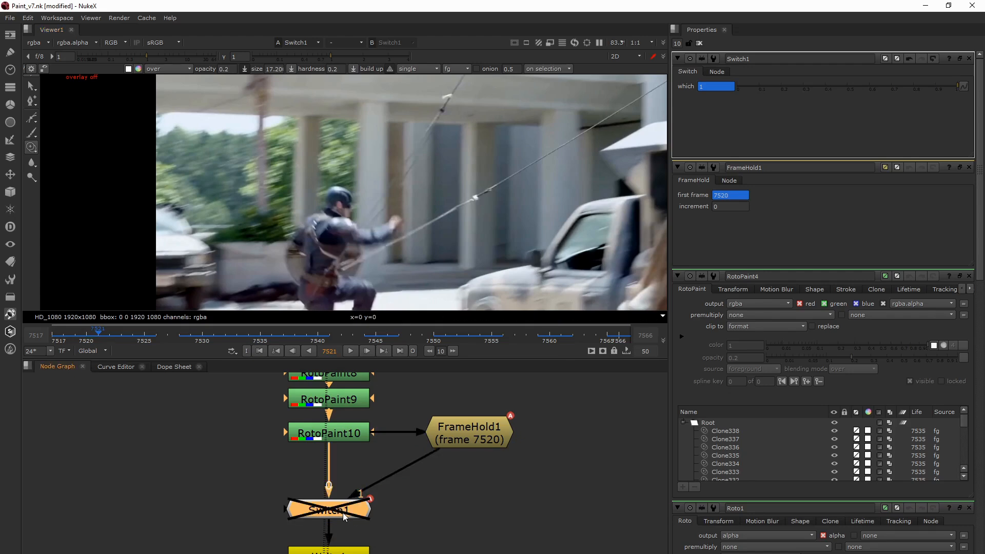
key("d")
key("d")
key("d")
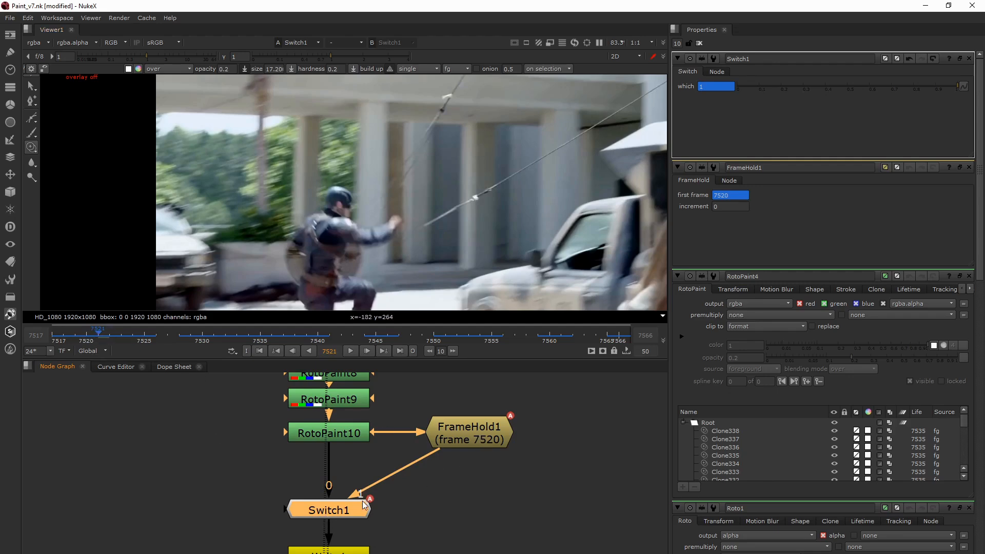
left_click_drag(356, 509, 356, 507)
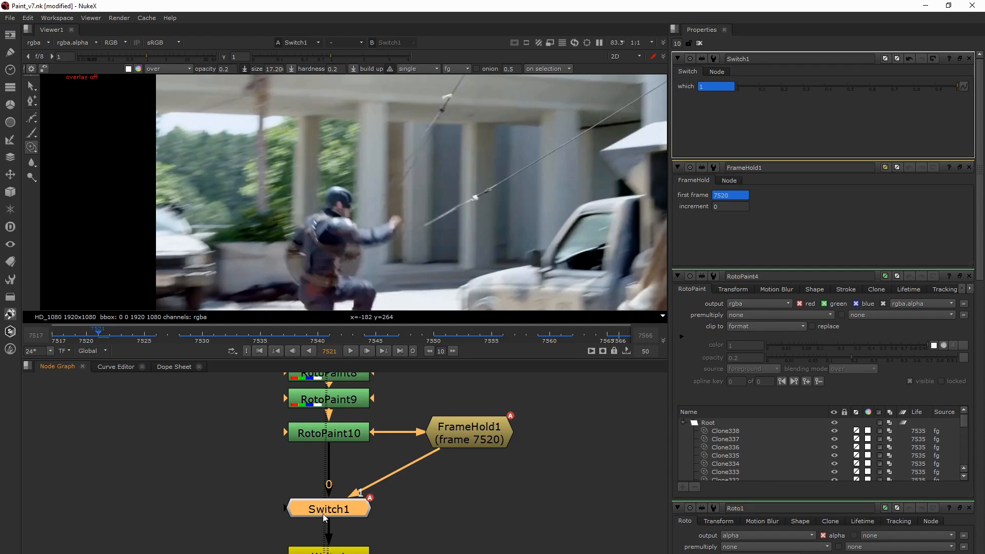
- Step back to frame 7520 and return to 7521 to review the held frame in the Switch1 output
left_click(700, 86)
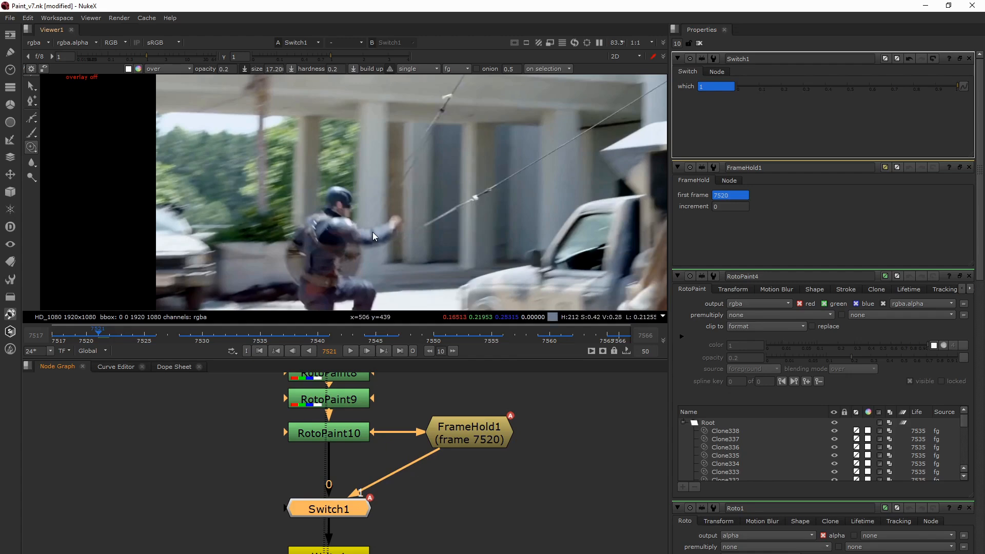
key("Left")
key("Right")
left_click(343, 475)
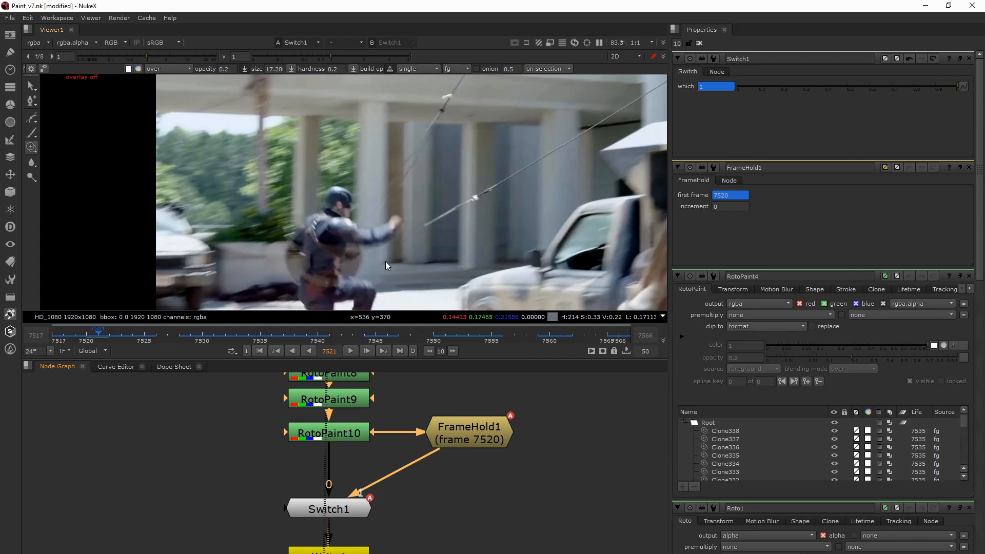
left_click(343, 509)
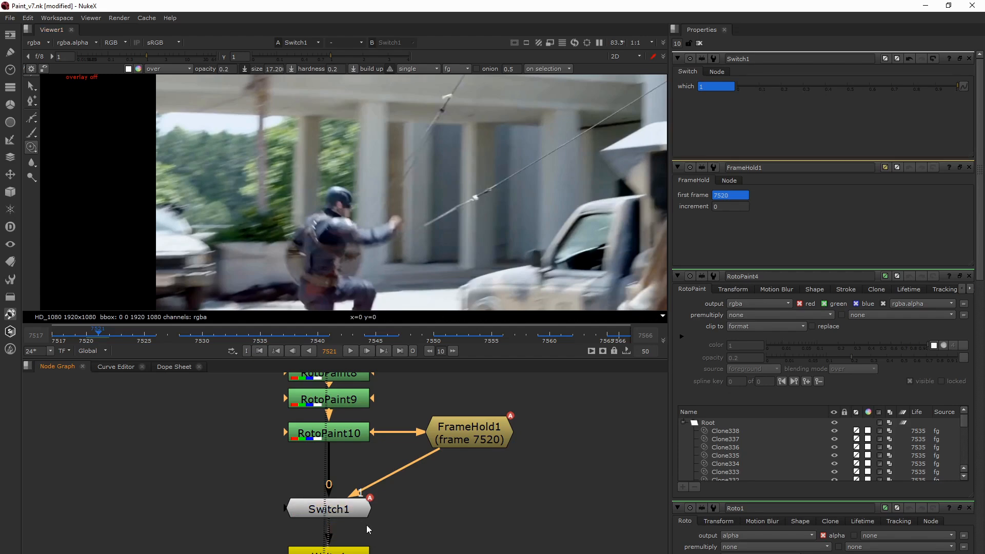
- View the output of the Write1 node below Switch1 at frame 7521
middle_click_drag(367, 524, 340, 477)
left_click(317, 512)
key("1")
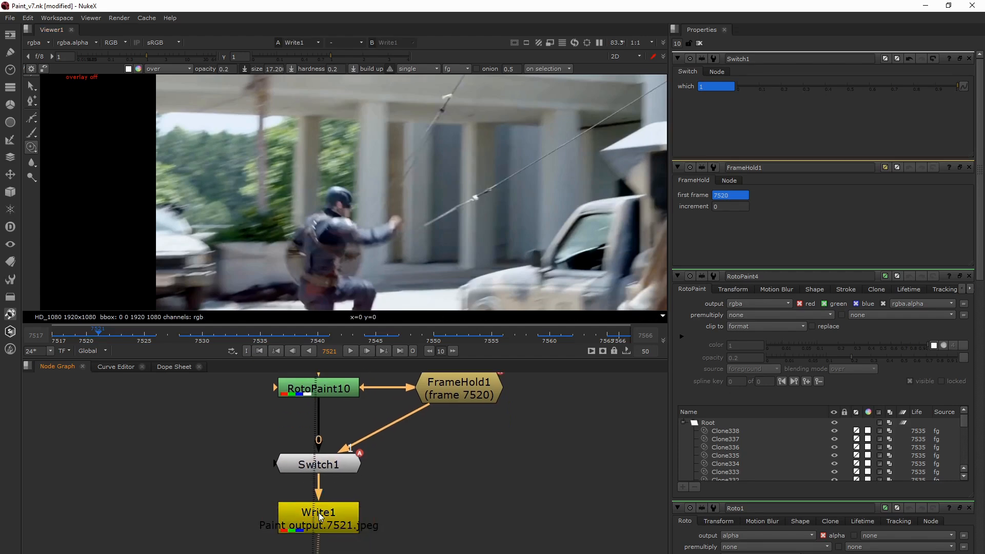
middle_click_drag(341, 515, 334, 482)
scroll(334, 482, "down", 3)
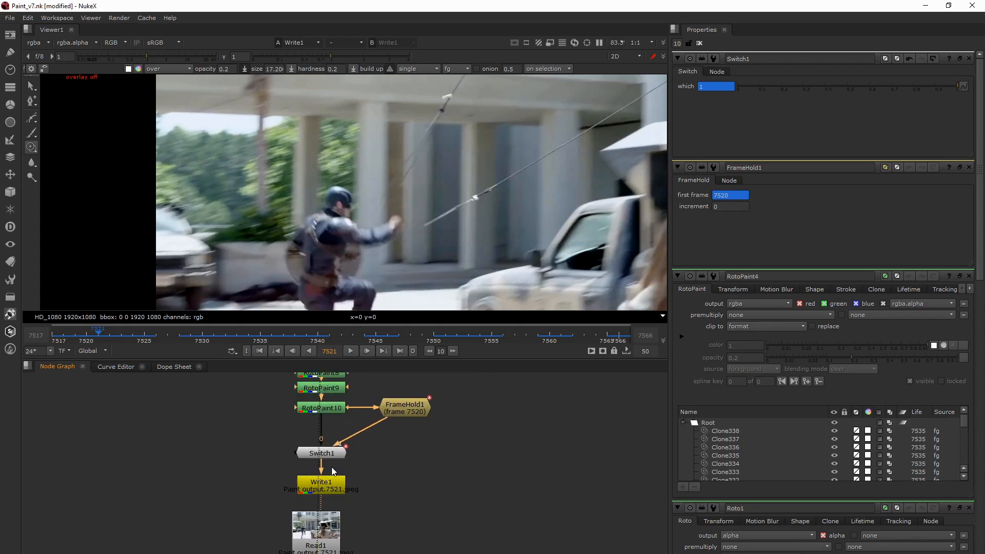
- Open the Write1 properties and inspect the file path's Paint output name, #### frame padding and jpeg extension
double_click(331, 488)
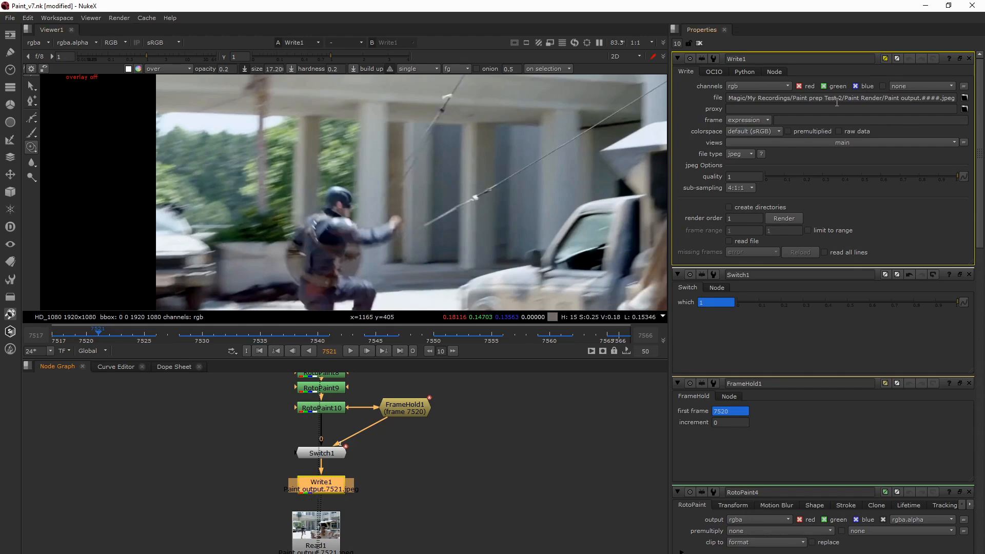
left_click_drag(883, 98, 919, 101)
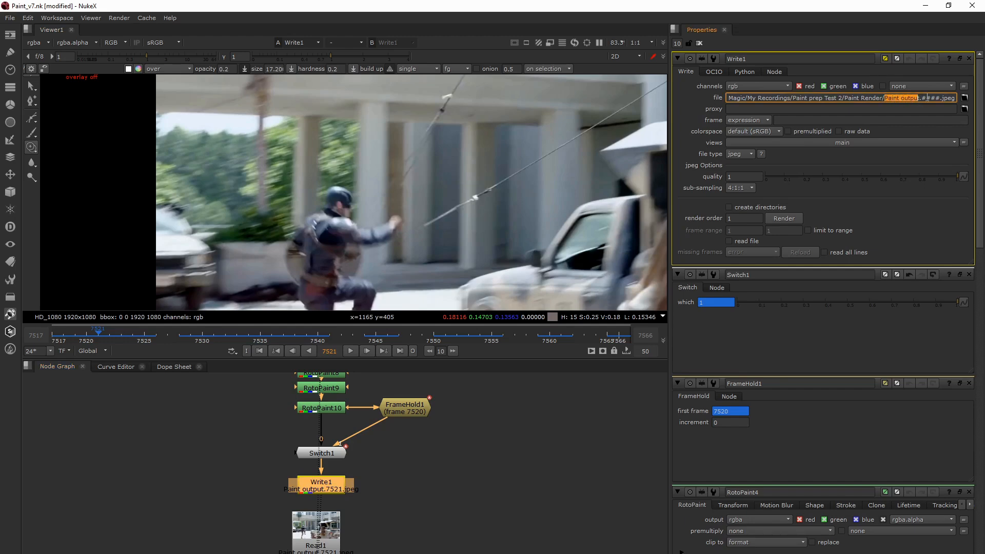
left_click(922, 97)
left_click_drag(922, 98, 940, 98)
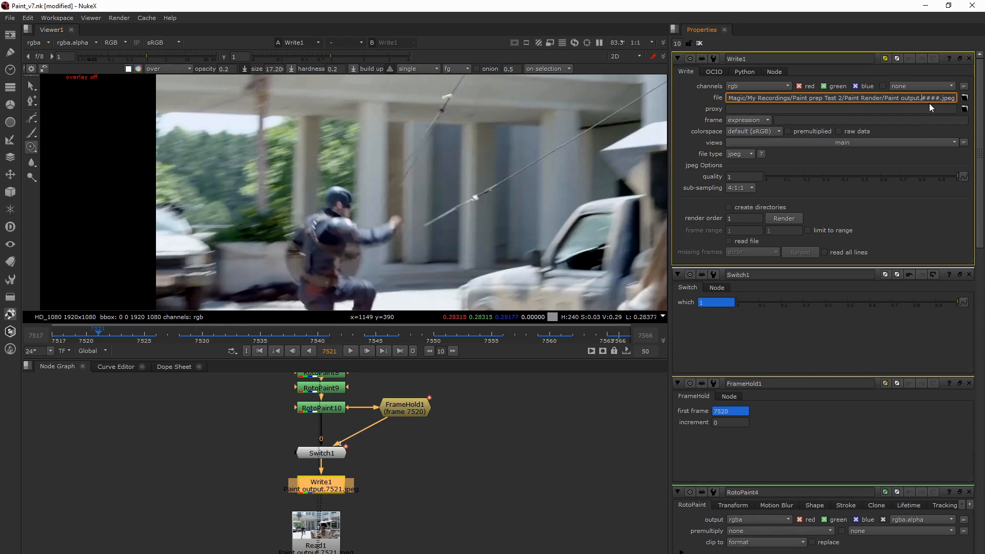
left_click_drag(941, 98, 953, 98)
left_click(947, 98)
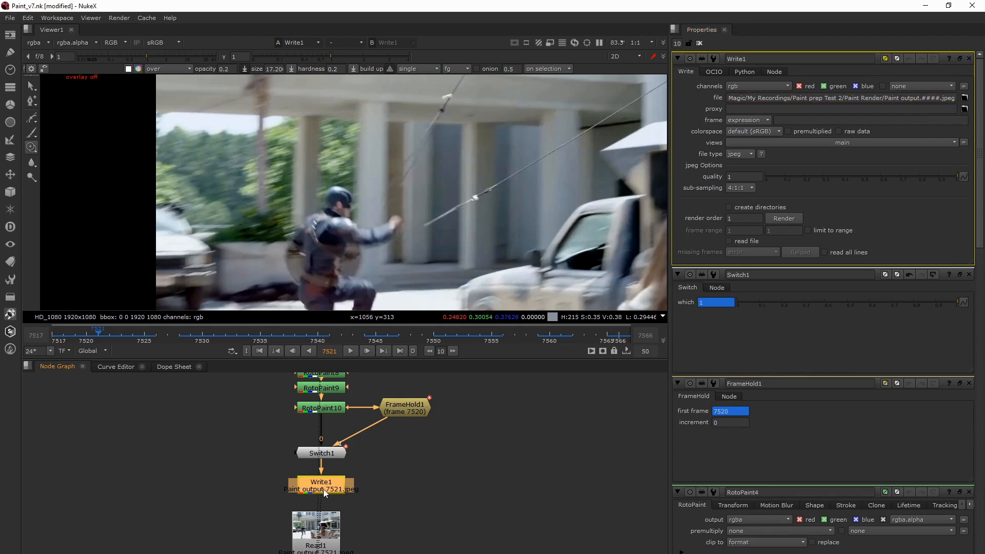
- View the Read1 output, open its properties, and play the rendered paint sequence in an enlarged viewer
left_click(325, 530)
key("1")
double_click(325, 531)
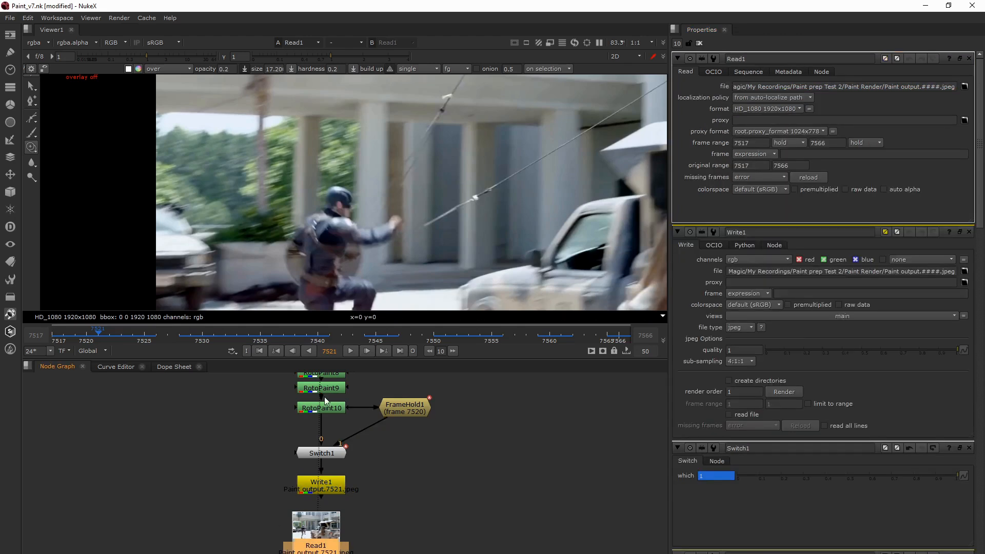
key("space")
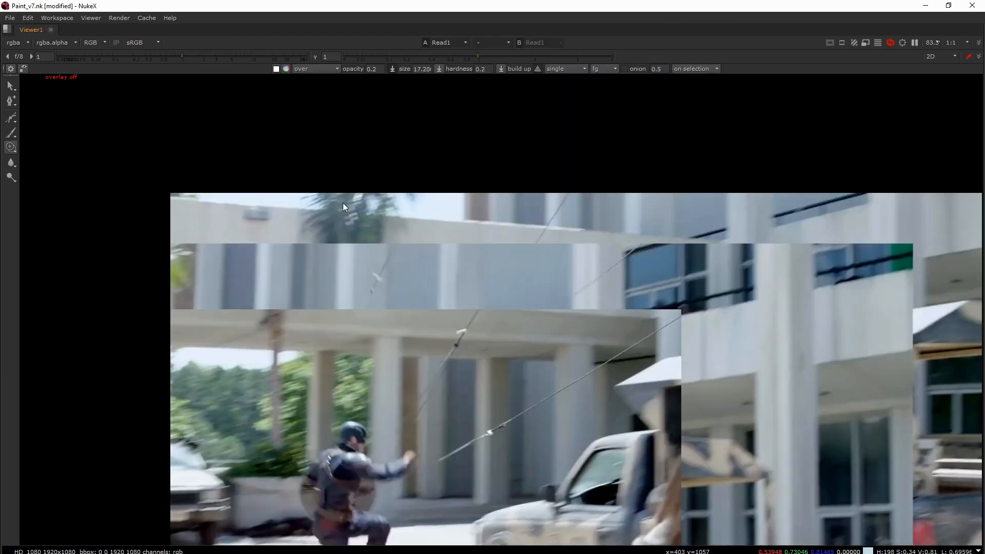
scroll(343, 202, "down", 2)
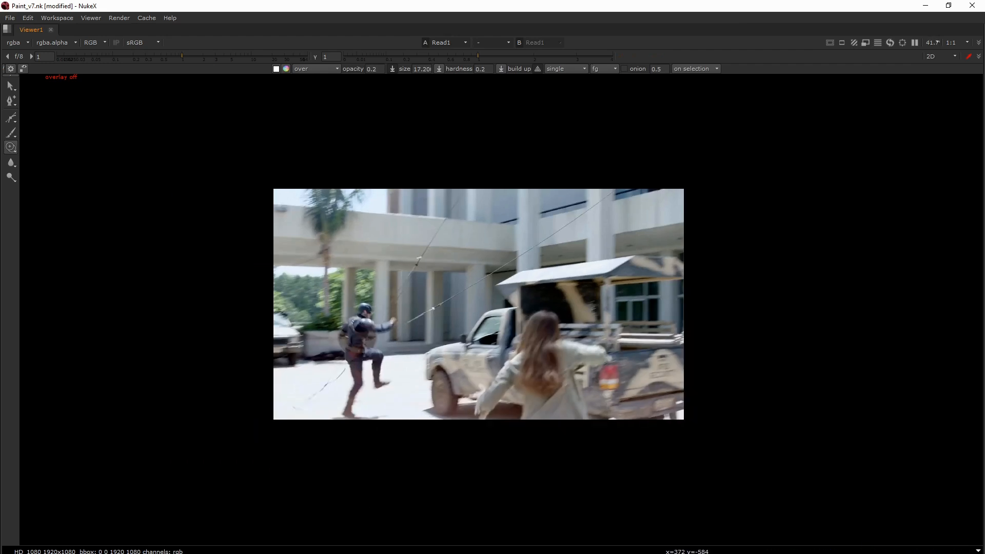
key("l")
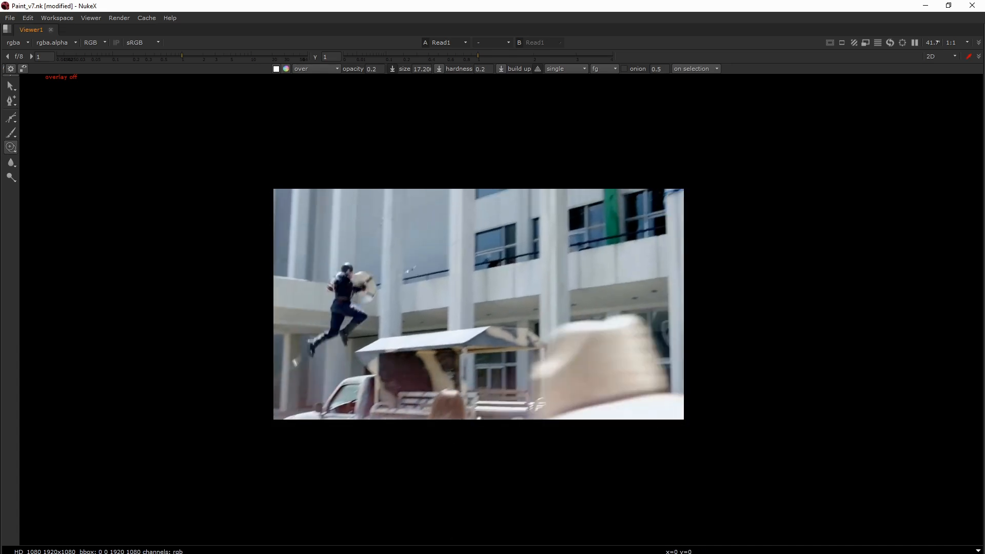
key("space")
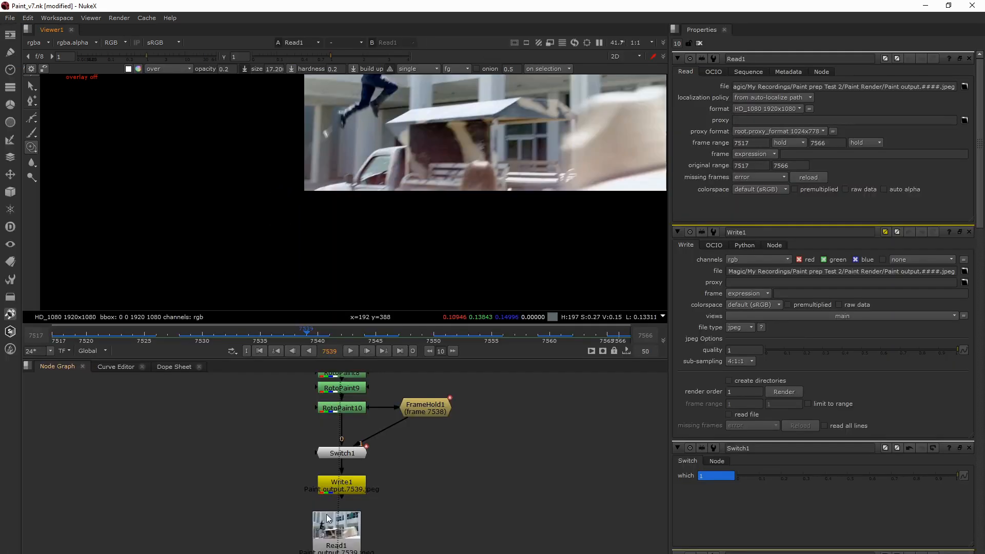
- Switch to the 1_prep_v7.nk script and locate the Read node in the Paint Output backdrop
left_click(338, 533)
left_click(336, 532, "shift")
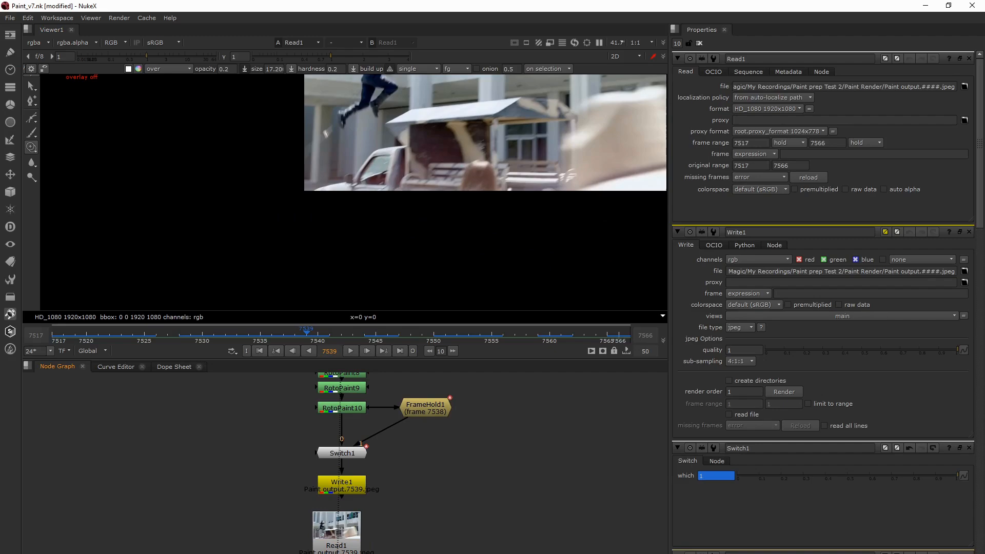
left_click(399, 553)
left_click(452, 544)
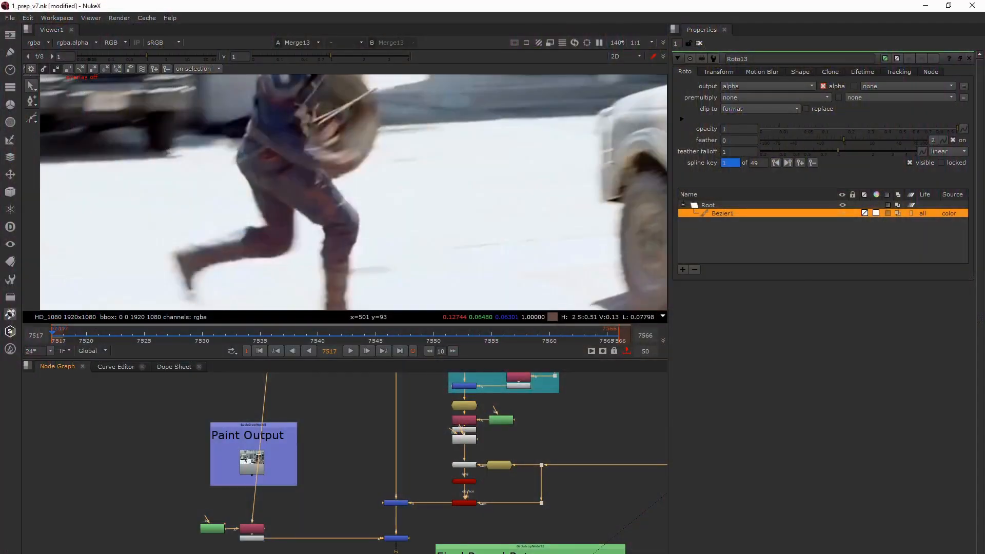
middle_click_drag(346, 460, 350, 445)
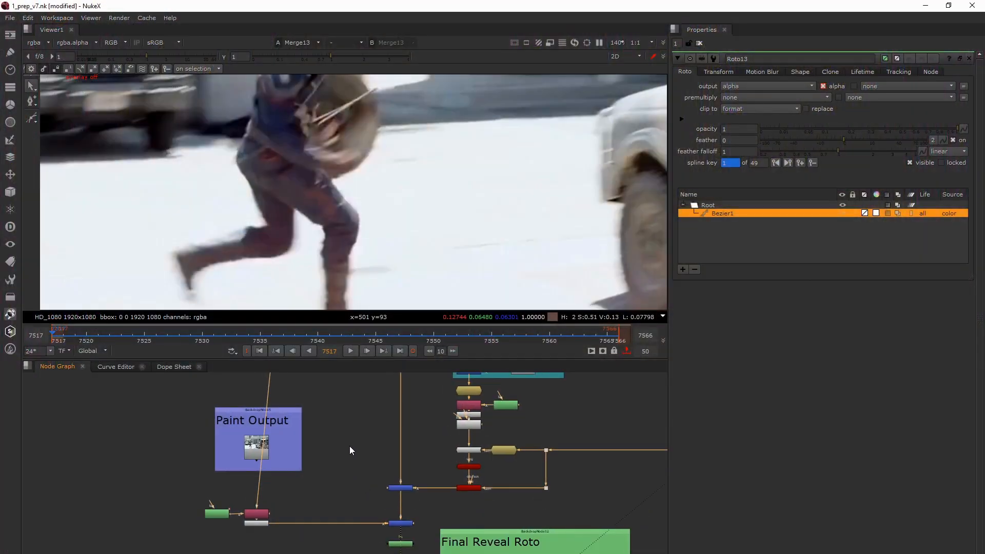
left_click(260, 453)
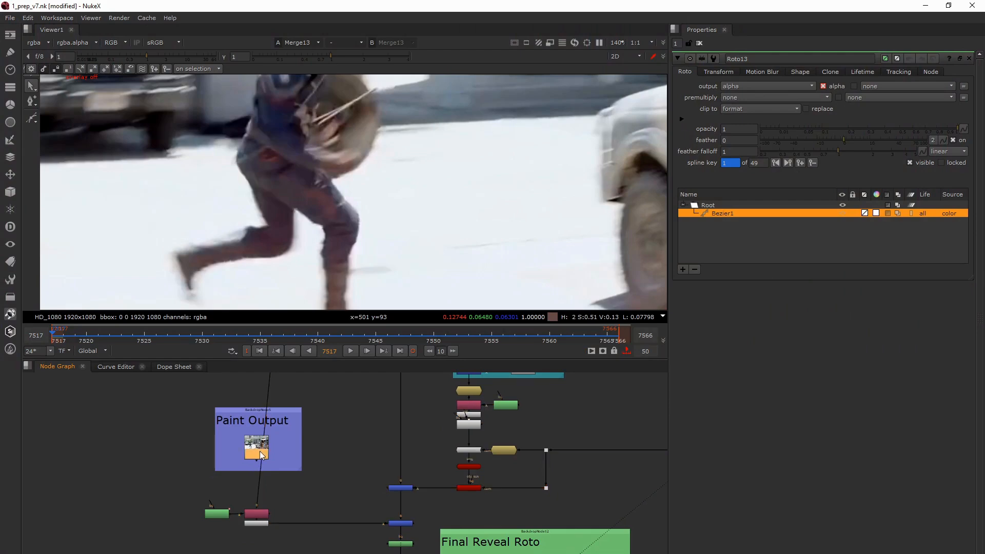
middle_click_drag(267, 442, 284, 489)
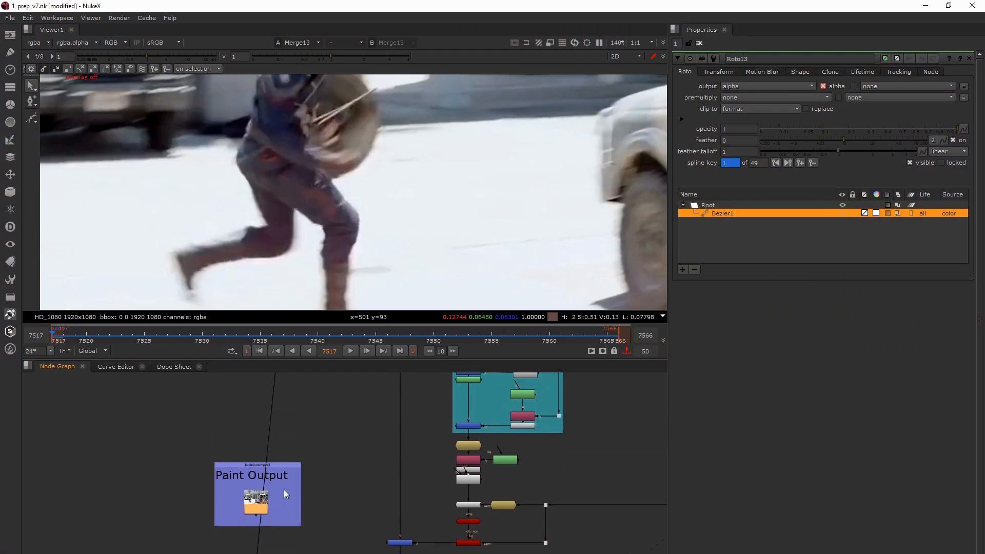
- View the Premult13 output below the Paint Output backdrop and select Roto13 to examine the isolated character
key("space")
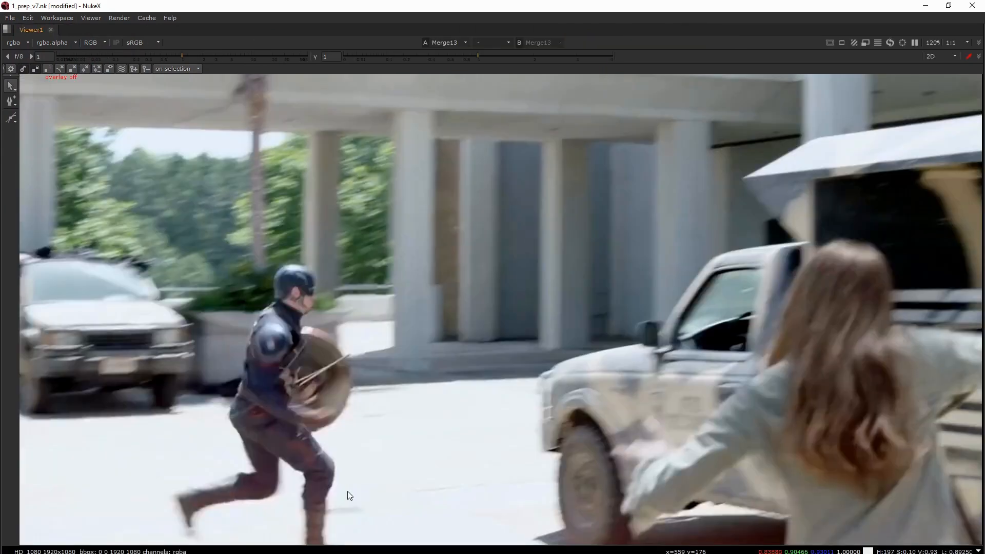
key("space")
key("space")
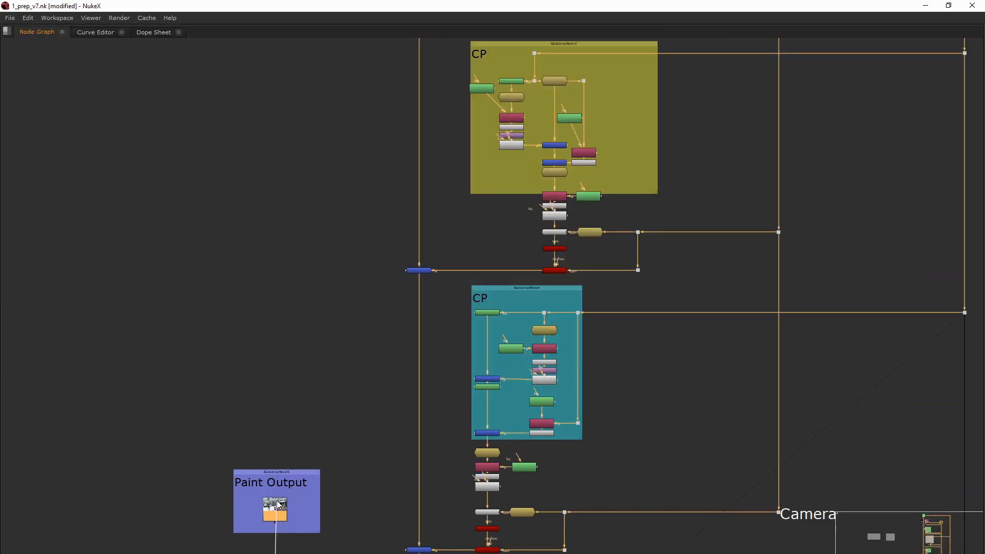
middle_click_drag(297, 541, 303, 427)
scroll(294, 476, "up", 4)
left_click(302, 491)
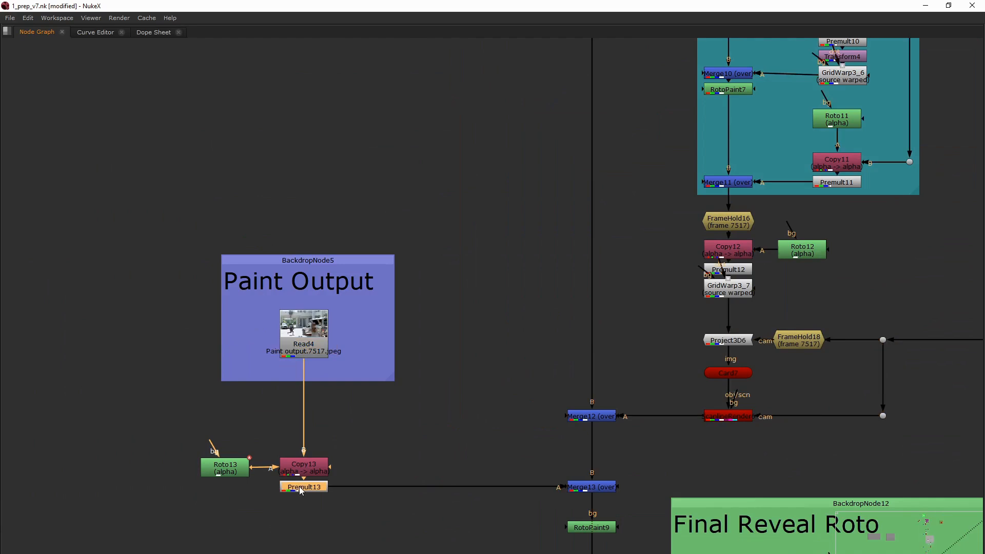
left_click(241, 473)
key("space")
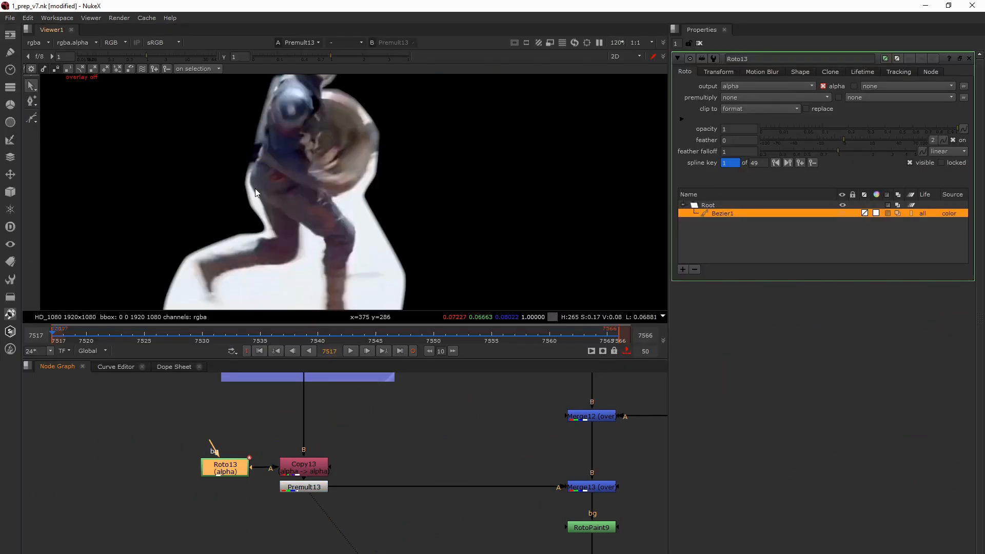
- Select the Read4 node in the Paint Output backdrop and examine the whole cut-out character
mouse_move(342, 383)
middle_mouse_down()
mouse_move(303, 433)
mouse_move(308, 481)
middle_mouse_up()
left_click(283, 443)
scroll(261, 440, "up", 2)
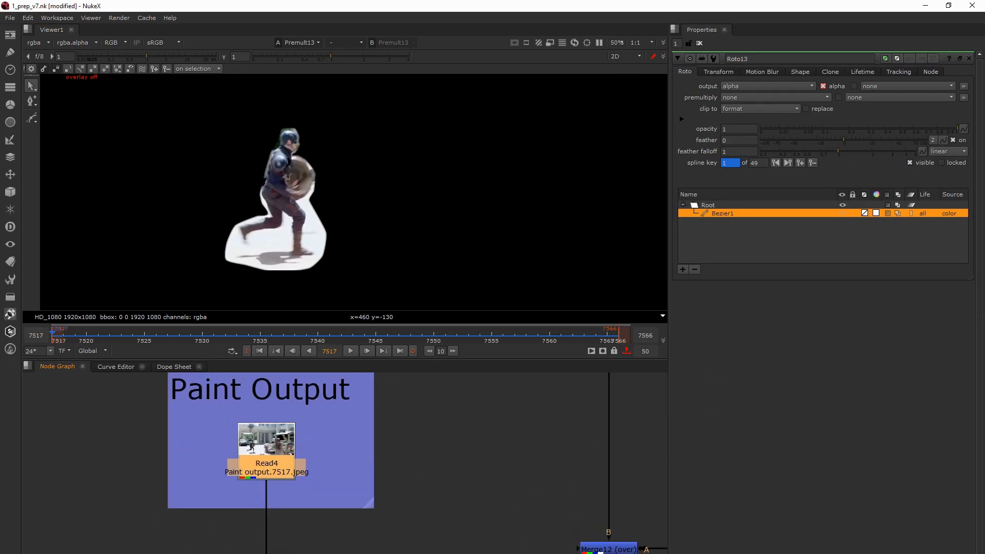
scroll(292, 464, "down", 1)
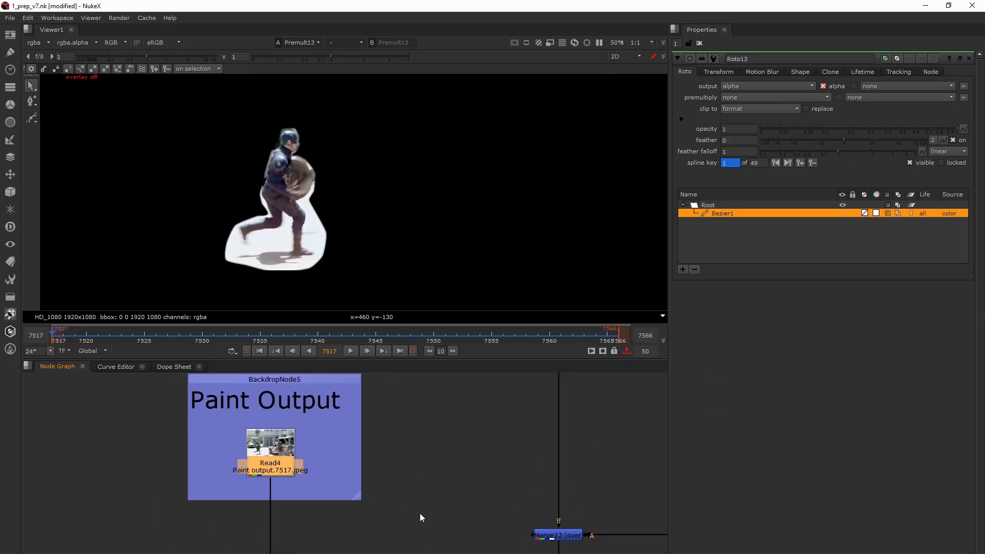
- View the Merge13 output in an enlarged viewer to examine the painted character merged over the clean plate
scroll(368, 471, "down", 4)
middle_click_drag(444, 527, 418, 519)
left_click(391, 495)
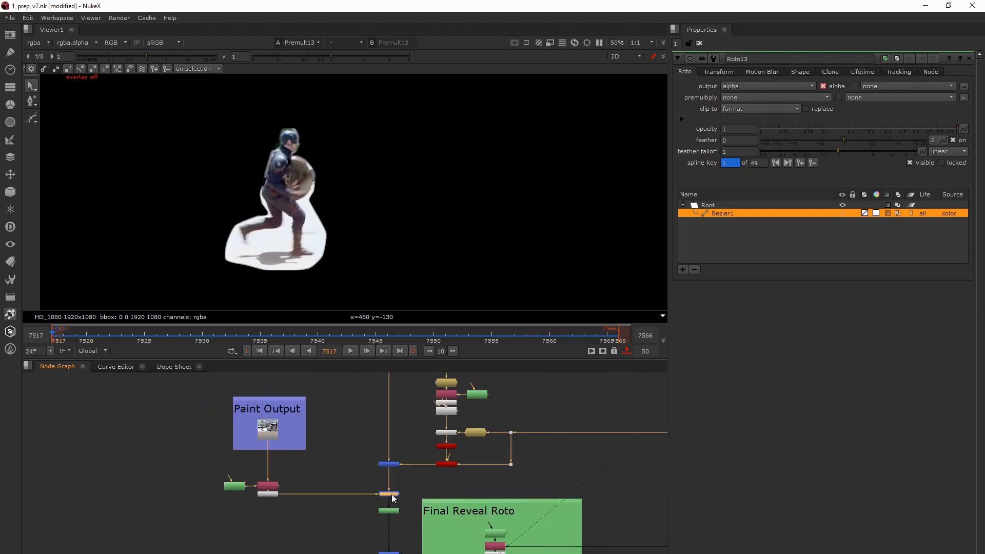
key("1")
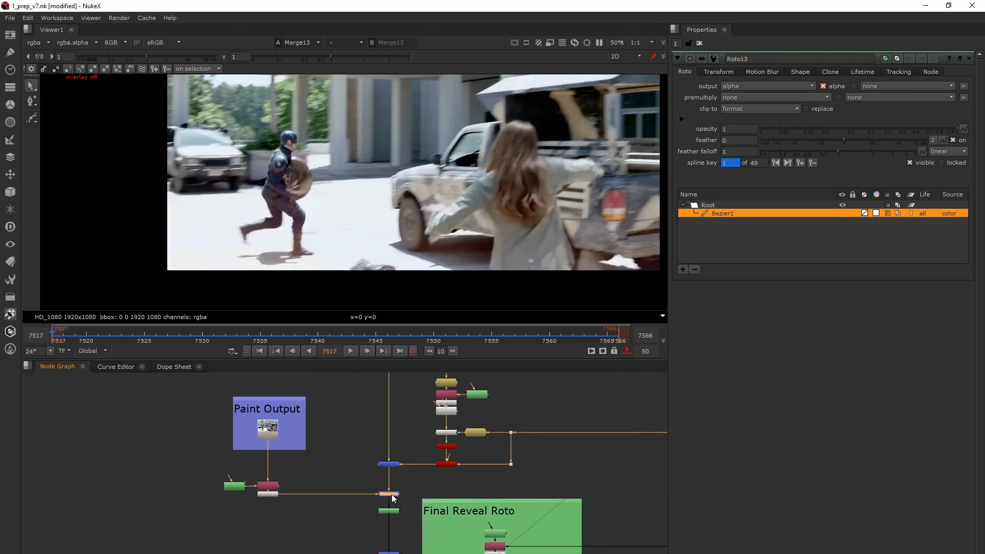
key("space")
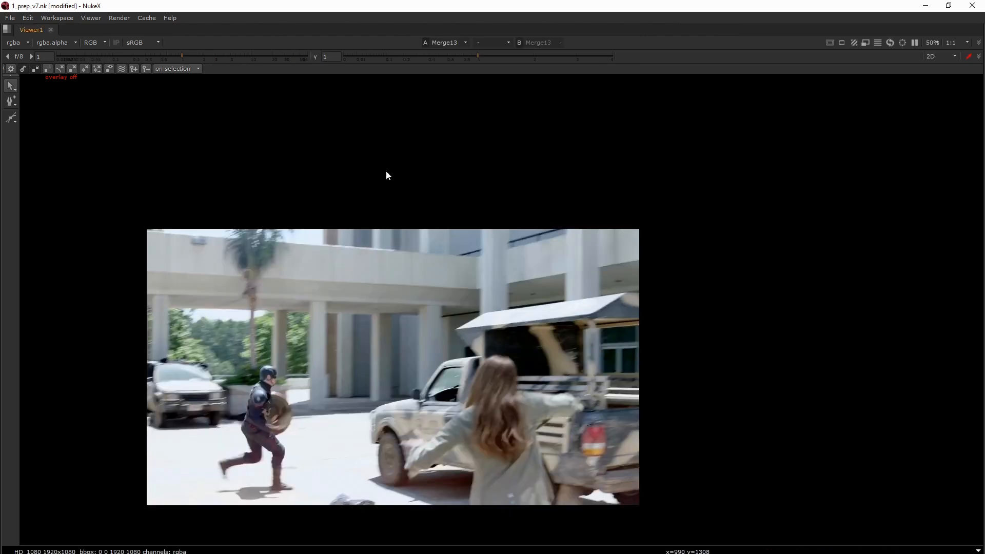
scroll(350, 423, "up", 1)
middle_click_drag(349, 423, 362, 348)
key("space")
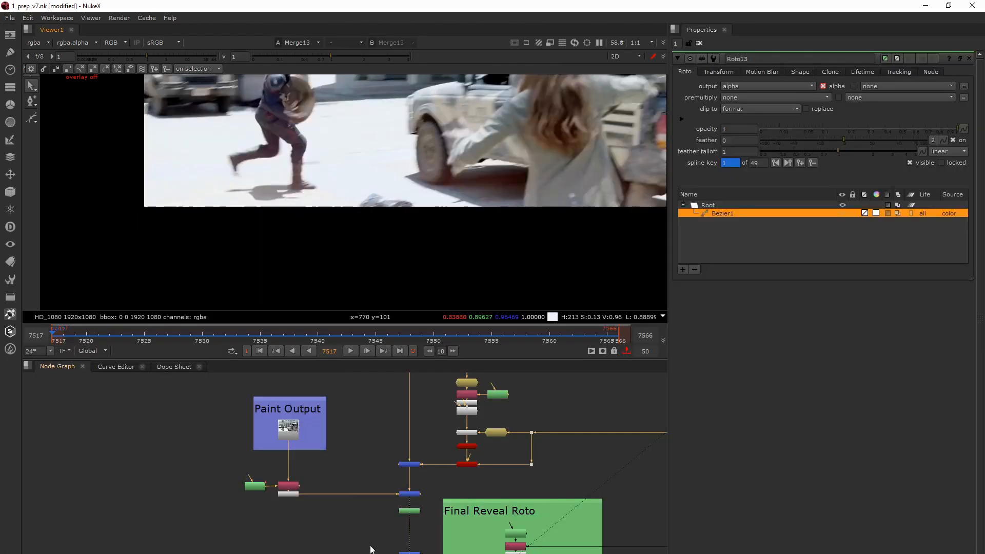
- Open the RotoPaint9 properties and go to frame 7545 to inspect its clone strokes
left_click(410, 512)
double_click(410, 511)
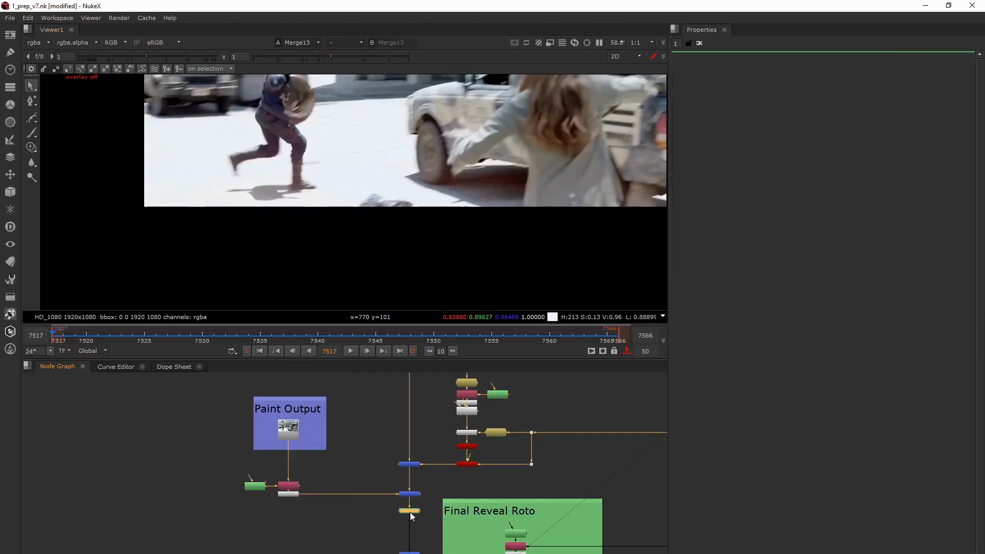
left_click(376, 336)
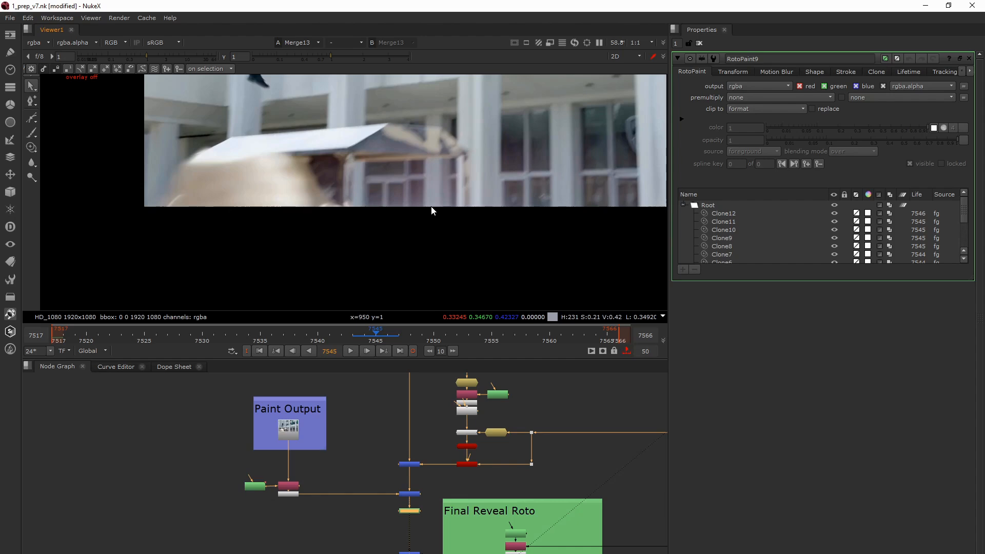
- View the Merge15 output and display the Roto15 shapes from the Final Reveal Roto backdrop over the image
mouse_move(402, 509)
middle_mouse_down()
mouse_move(386, 509)
mouse_move(358, 475)
middle_mouse_up()
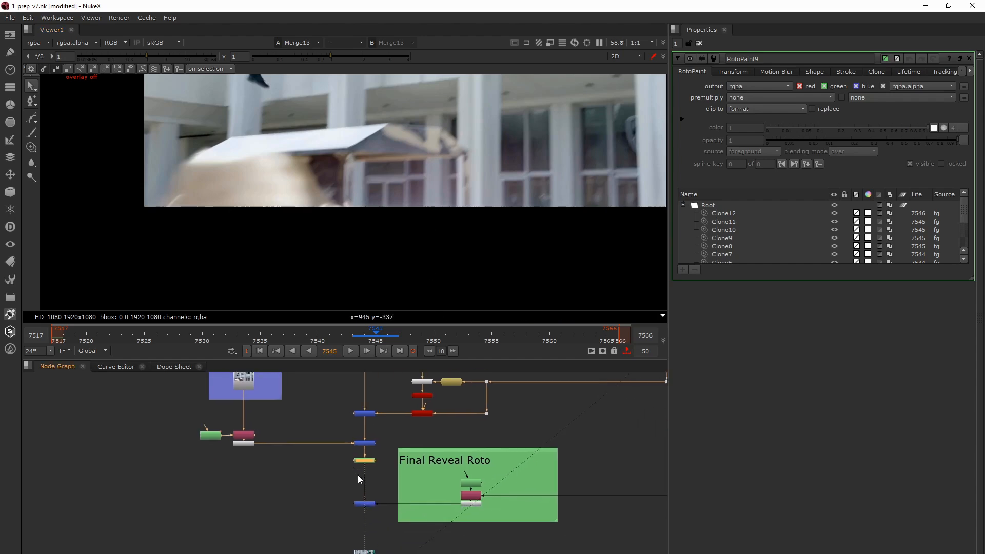
left_click(371, 503)
key("1")
scroll(400, 183, "down", 3)
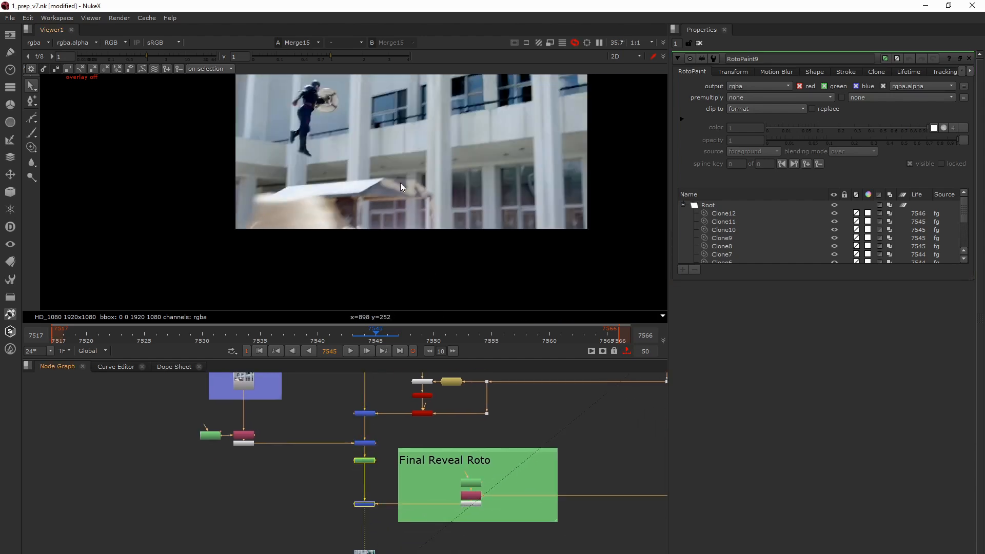
middle_click_drag(400, 182, 376, 261)
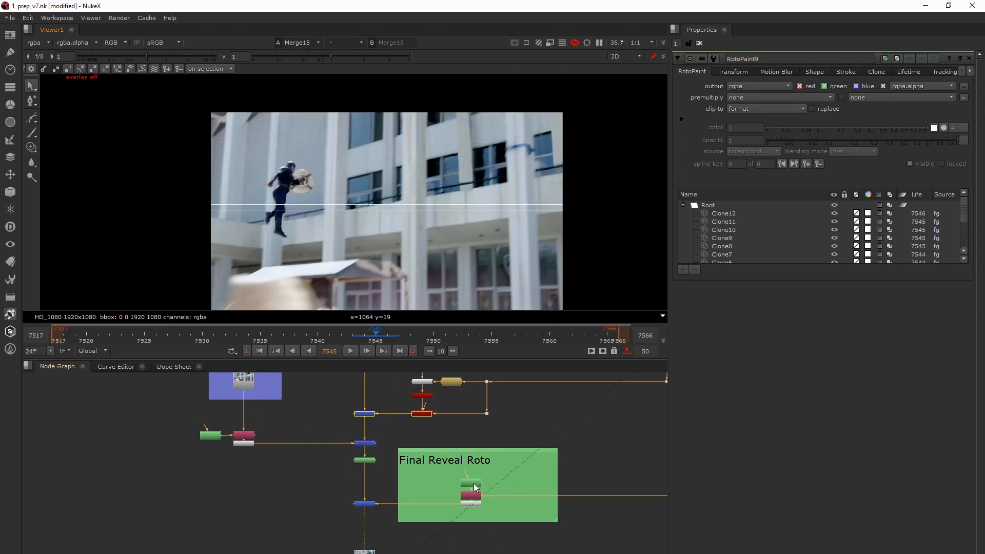
double_click(475, 485)
key("o")
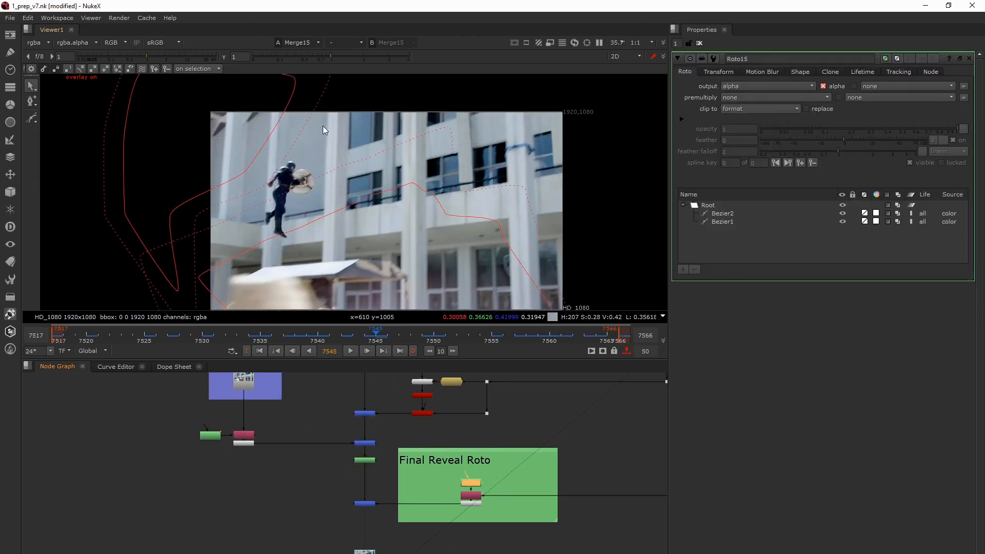
- Select the Bezier1 shape of Roto15 and the merge node fed by the Final Reveal Roto backdrop
left_click(280, 235)
left_click(365, 504)
left_click(366, 505)
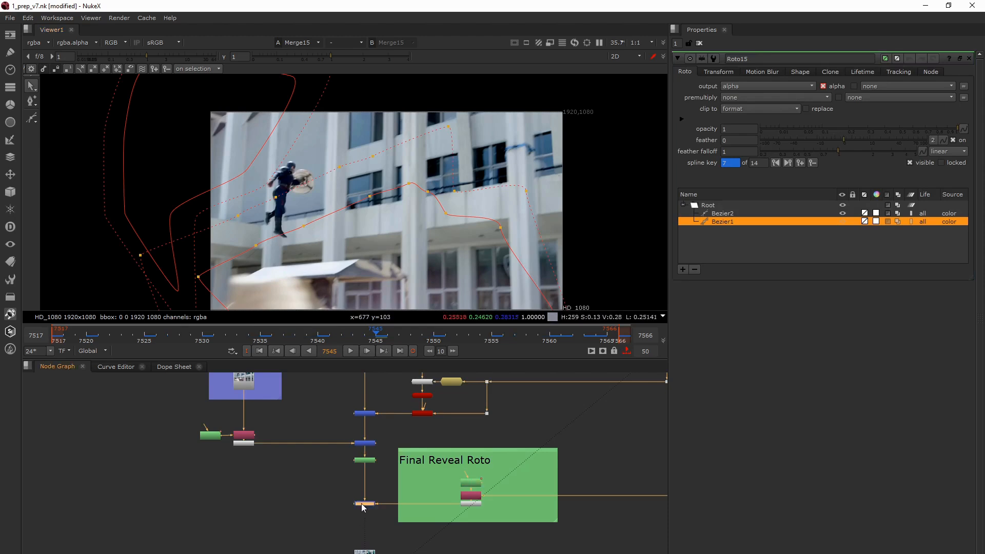
- Find the Input dot at the end of the Final Reveal Roto line and view the original plate from it
scroll(349, 477, "down", 5)
middle_click_drag(366, 410, 356, 540)
scroll(386, 506, "up", 1)
middle_click_drag(387, 507, 358, 413)
middle_click_drag(403, 550, 443, 503)
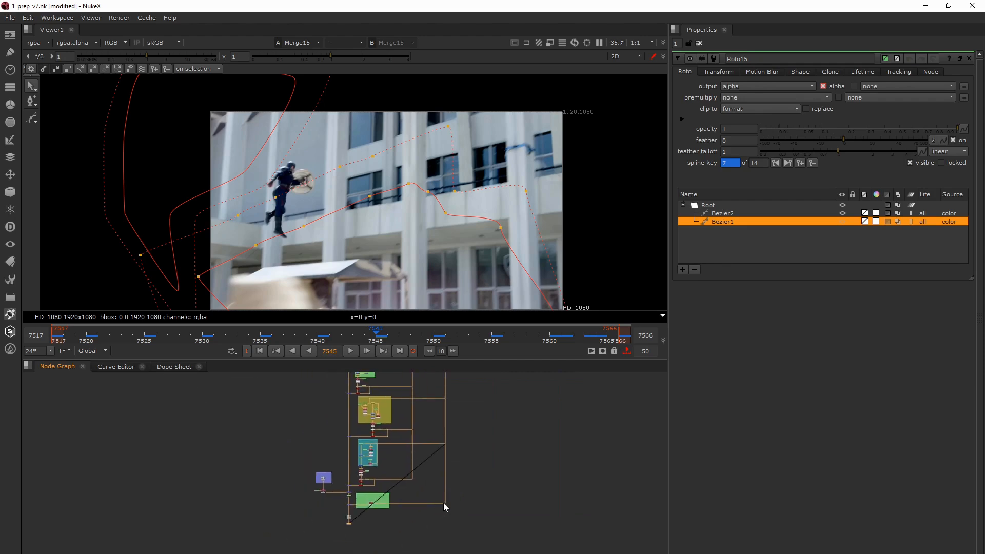
scroll(446, 505, "up", 3)
left_click_drag(465, 516, 432, 492)
key("1")
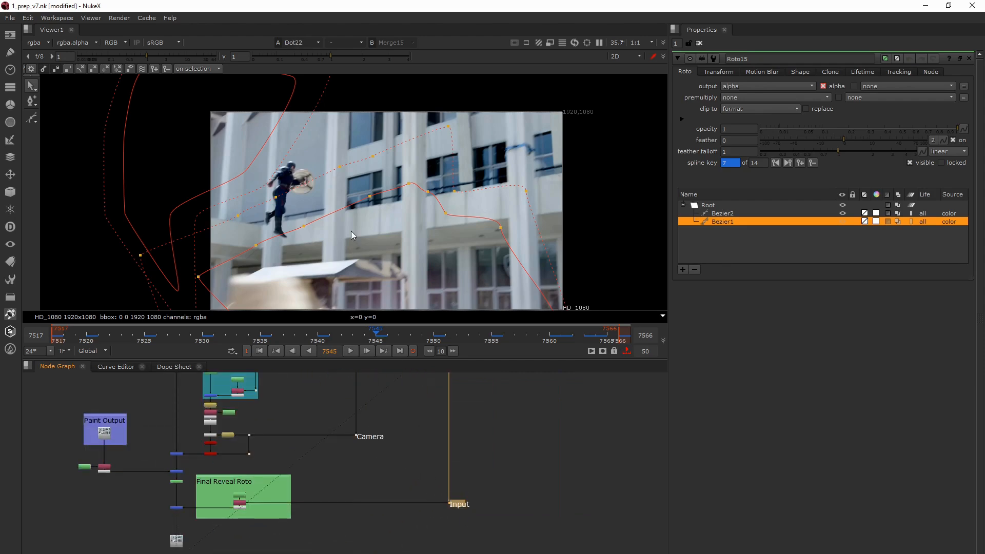
- Switch the viewer between the Merge15 output and the original Input plate to compare the wire removal, and examine the merged result
key("1")
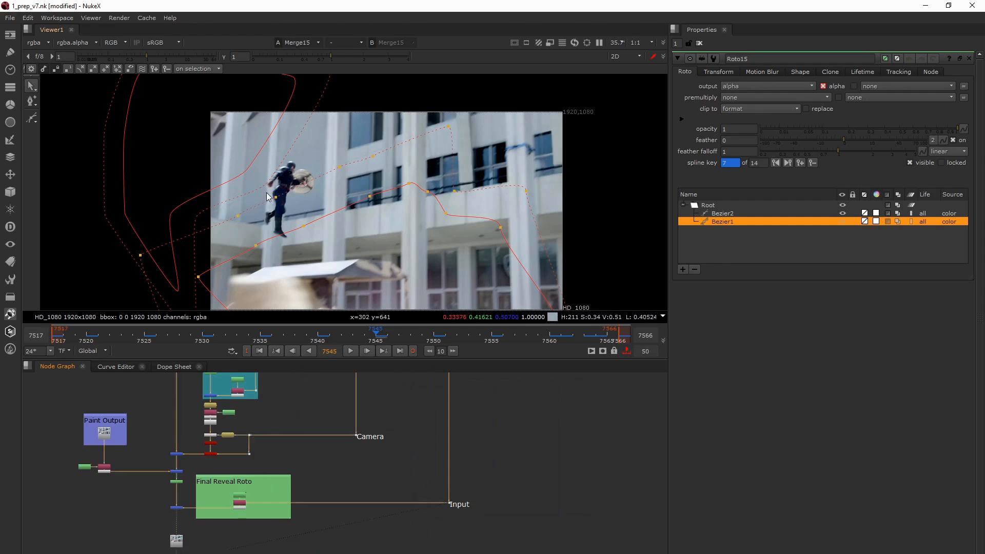
key("1")
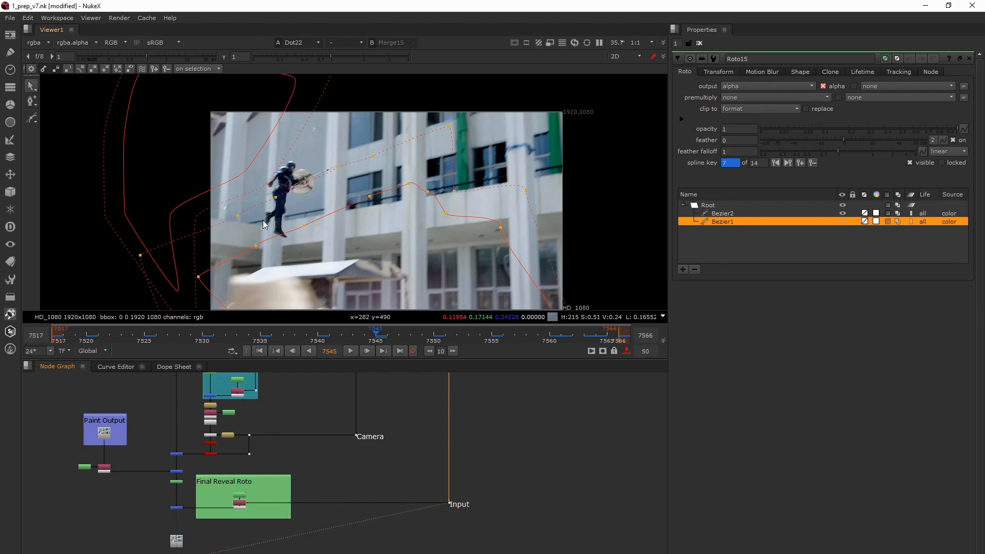
middle_click_drag(202, 503, 268, 475)
key("2")
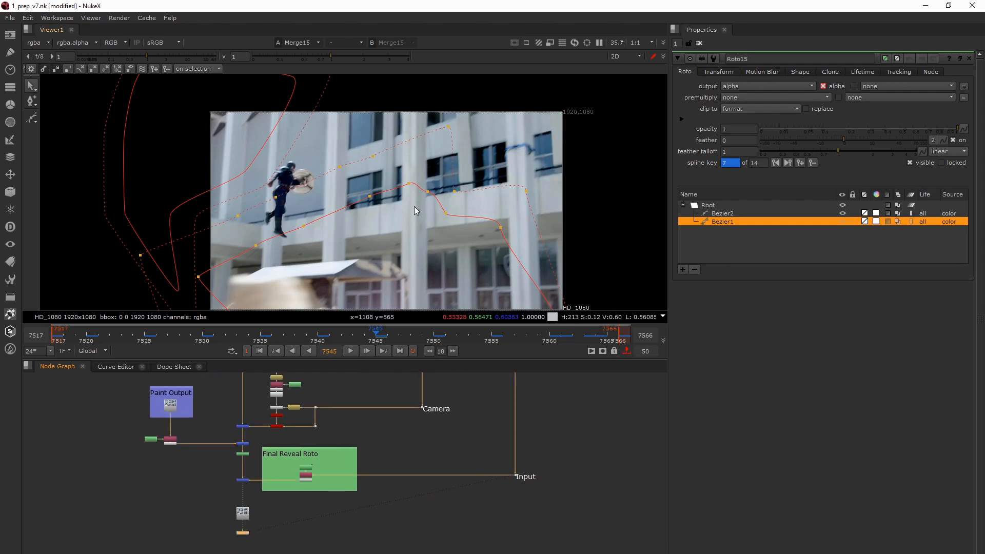
middle_click_drag(253, 505, 286, 507)
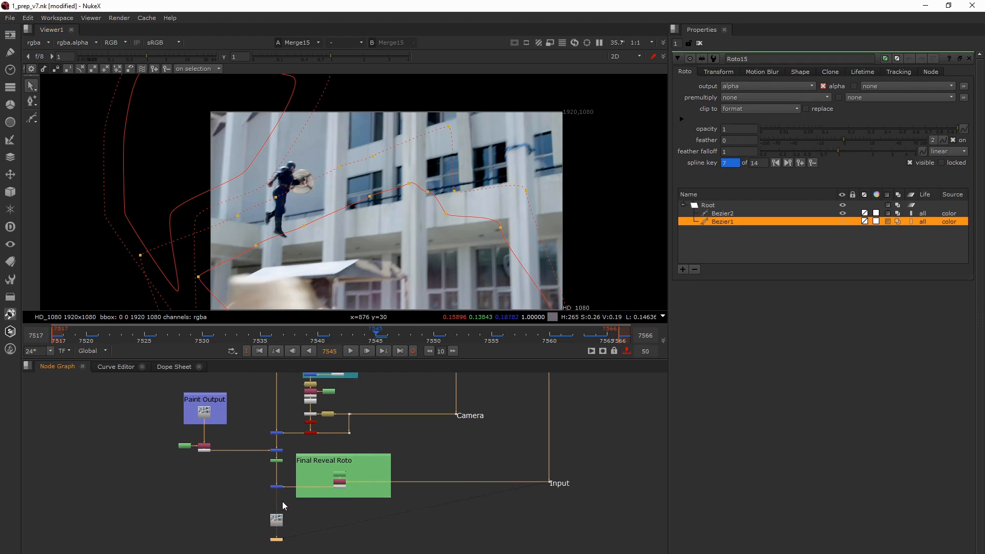
left_click_drag(260, 475, 298, 500)
key("2")
middle_click_drag(360, 241, 374, 245)
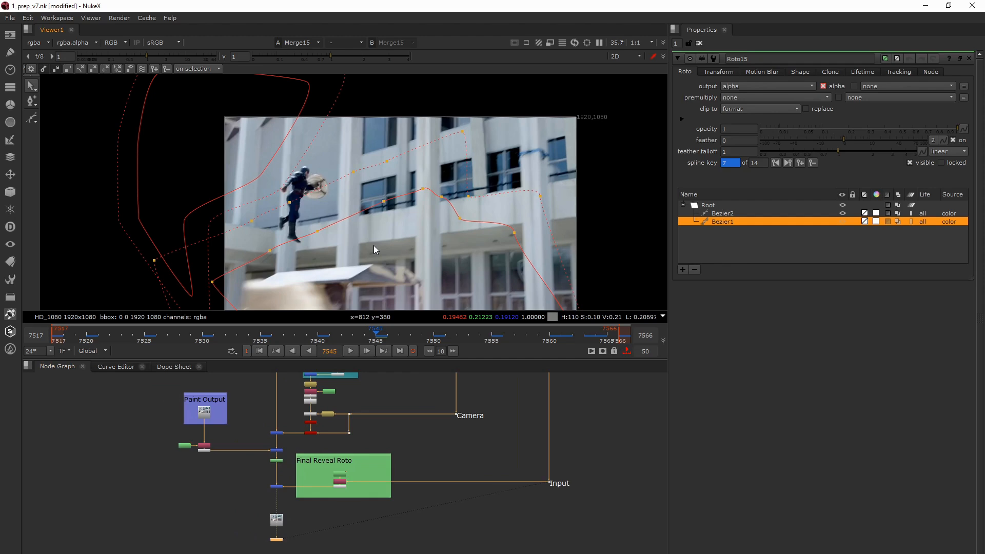
left_click_drag(244, 484, 290, 502)
scroll(328, 280, "down", 1)
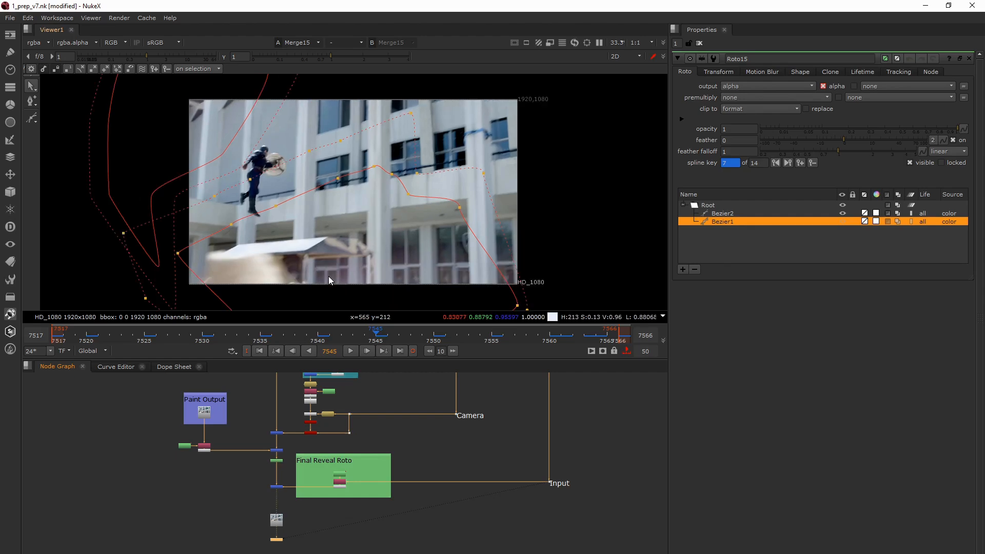